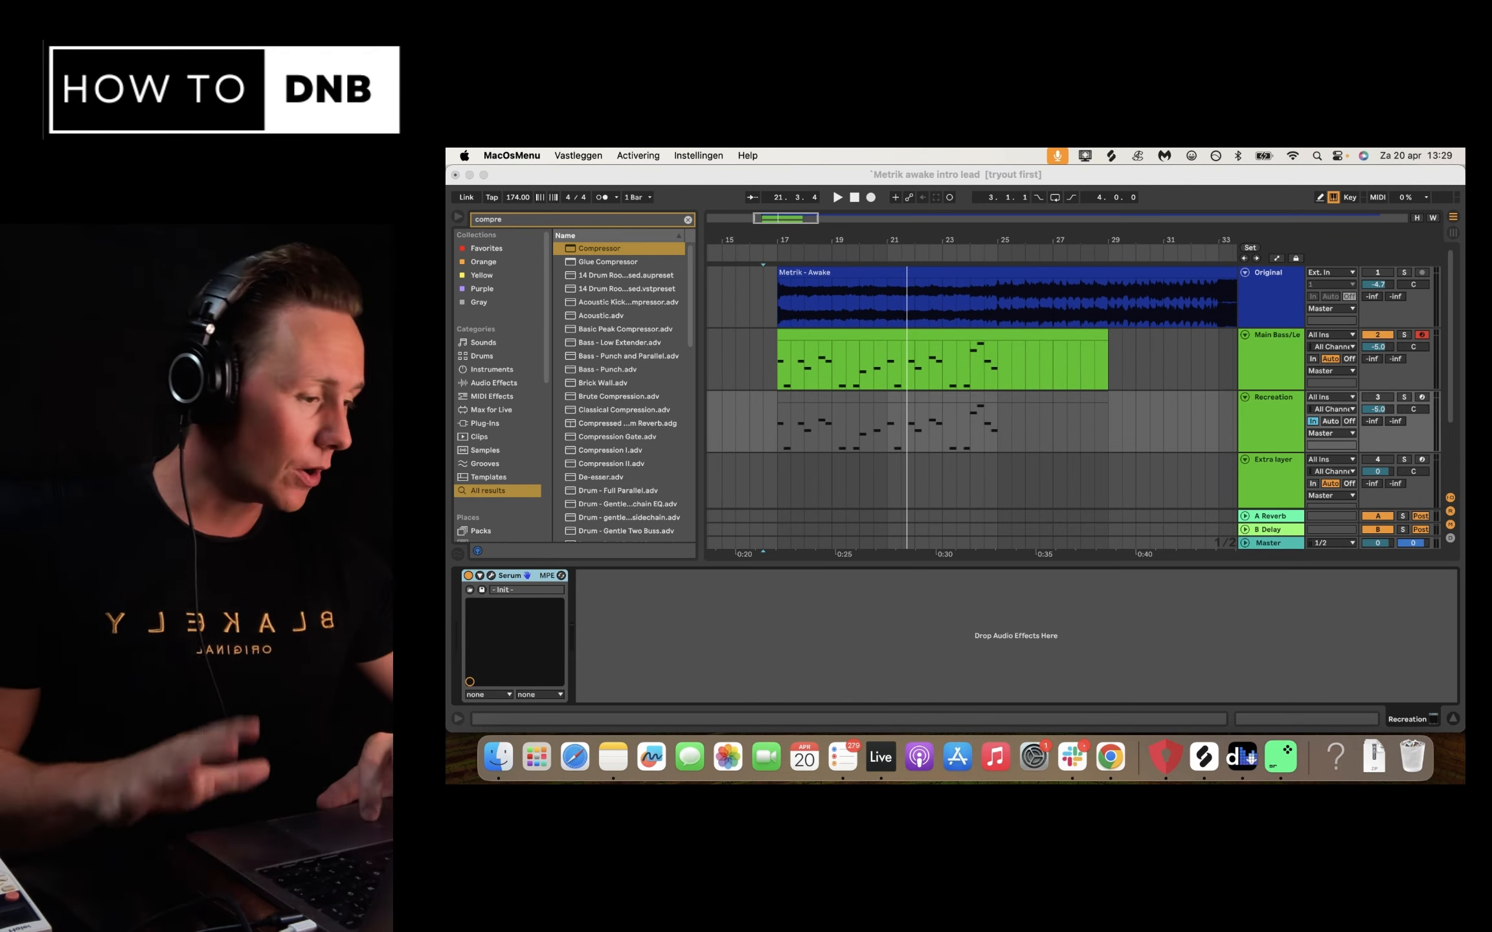
Solo the Original track and listen to the Metrik - Awake reference from bar 17.
{"action": "left_click", "coordinate": [1406, 273]}
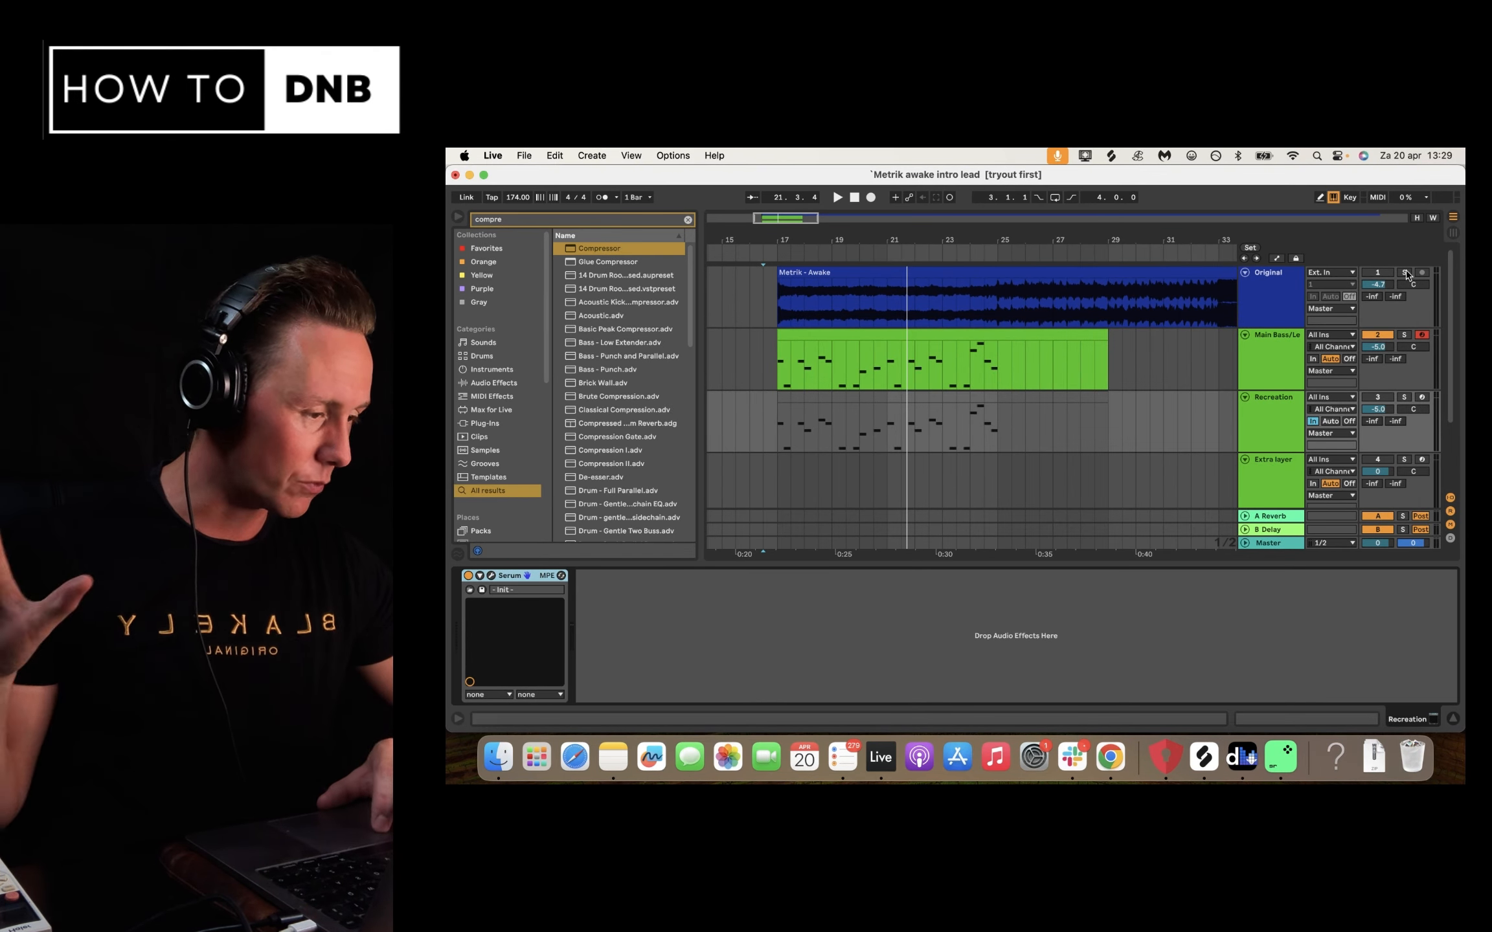
{"action": "left_click", "coordinate": [1406, 274]}
{"action": "left_click", "coordinate": [781, 319]}
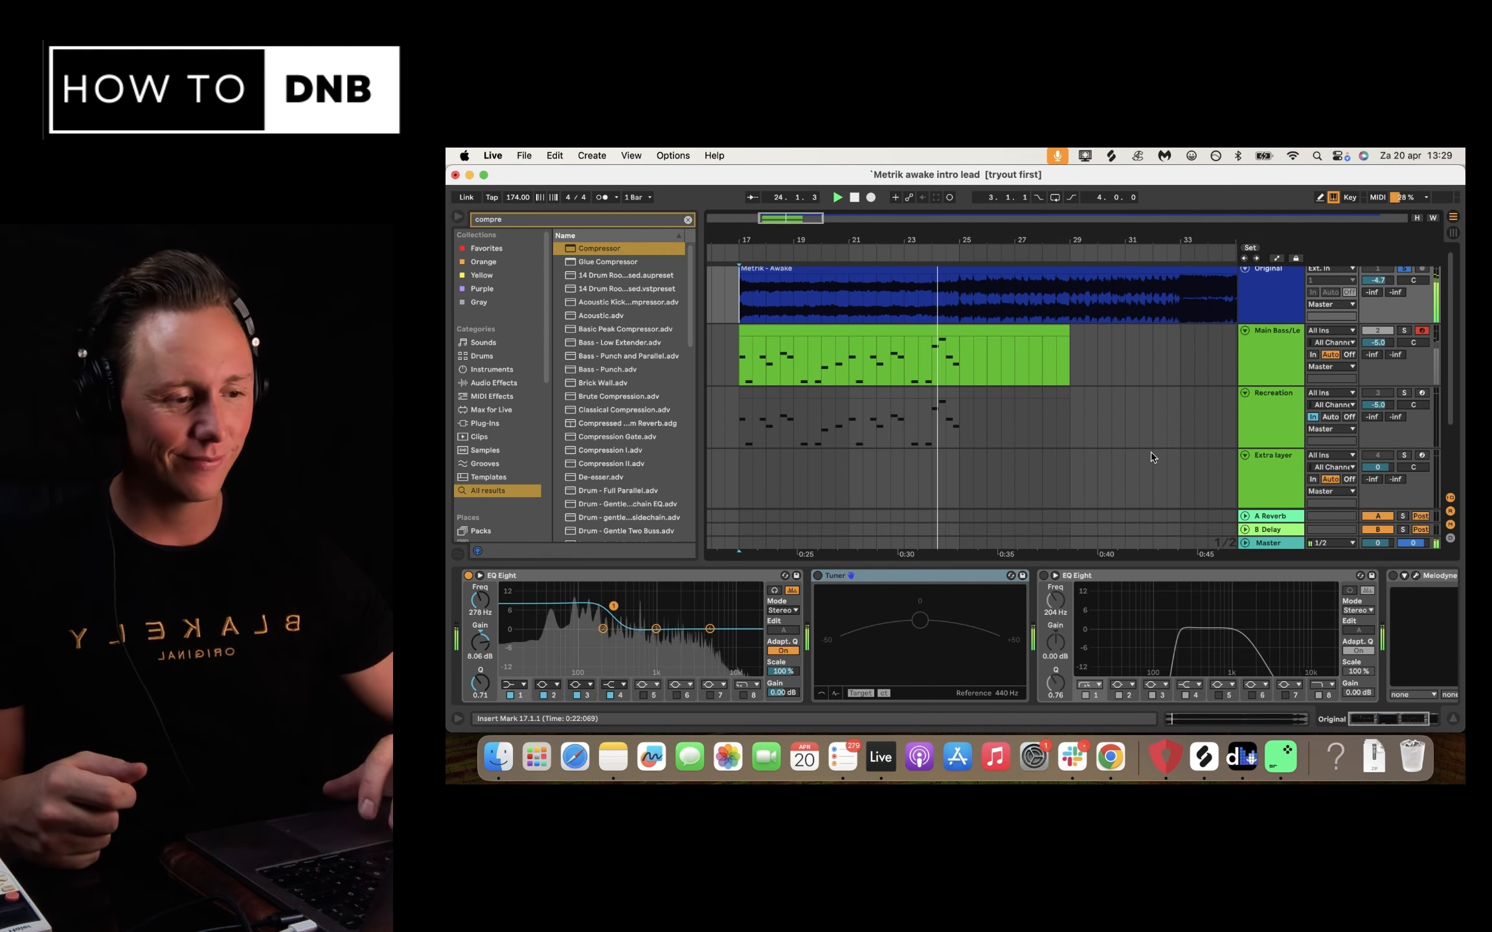
{"action": "key", "text": "space"}
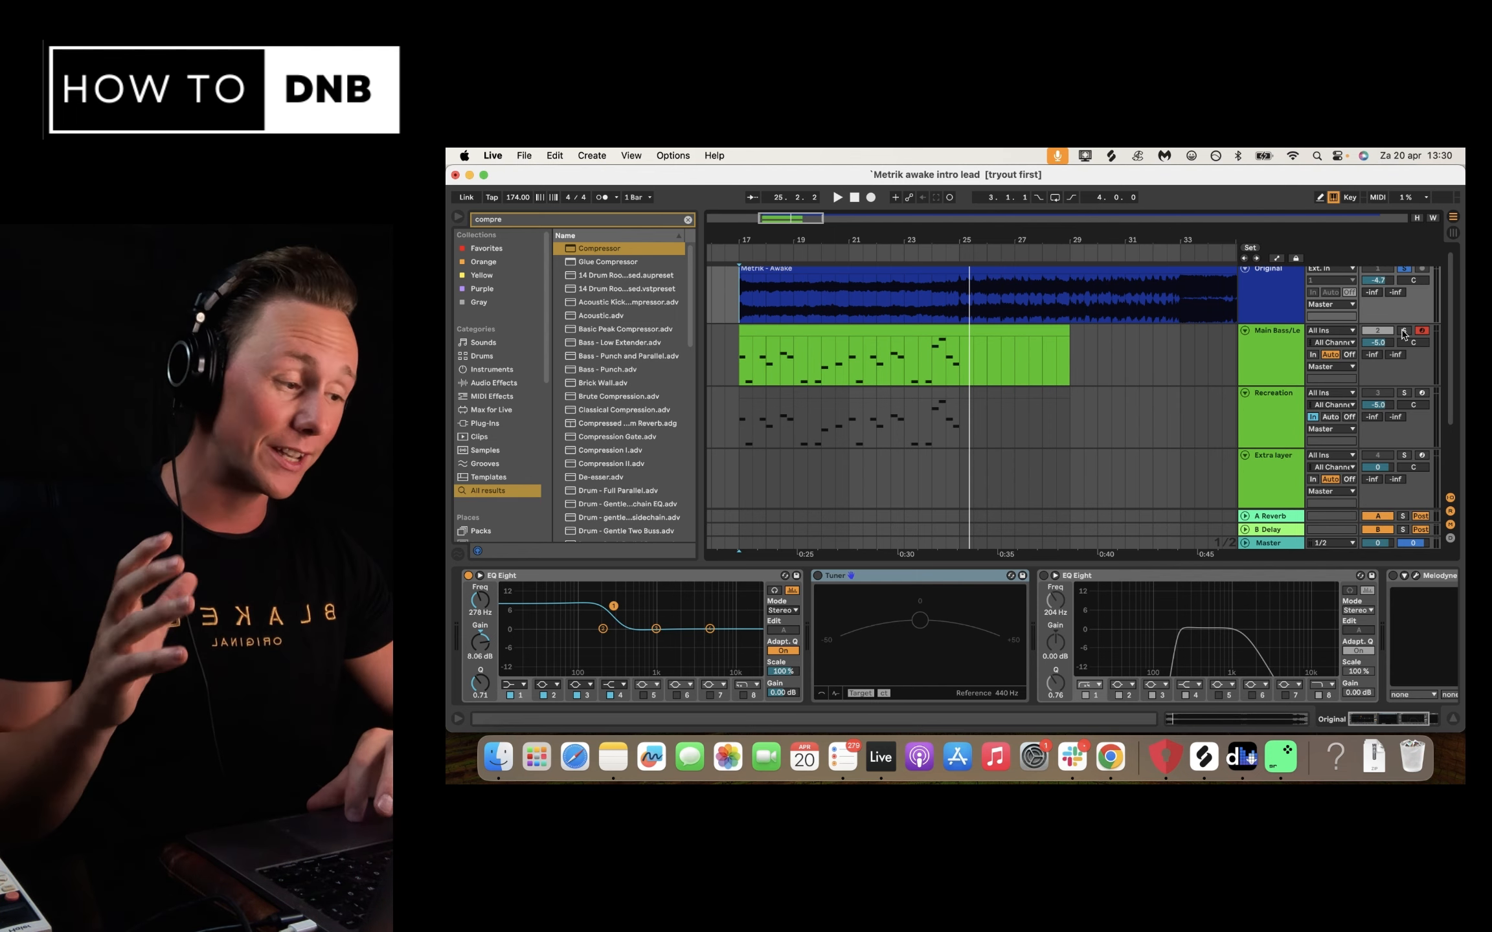
Play back the Main Bass/Lead track together with the Reese track from bar 17 to hear the finished remake.
{"action": "scroll", "coordinate": [1105, 377], "scroll_direction": "up", "scroll_amount": 1}
{"action": "scroll", "coordinate": [1105, 378], "scroll_direction": "down", "scroll_amount": 1}
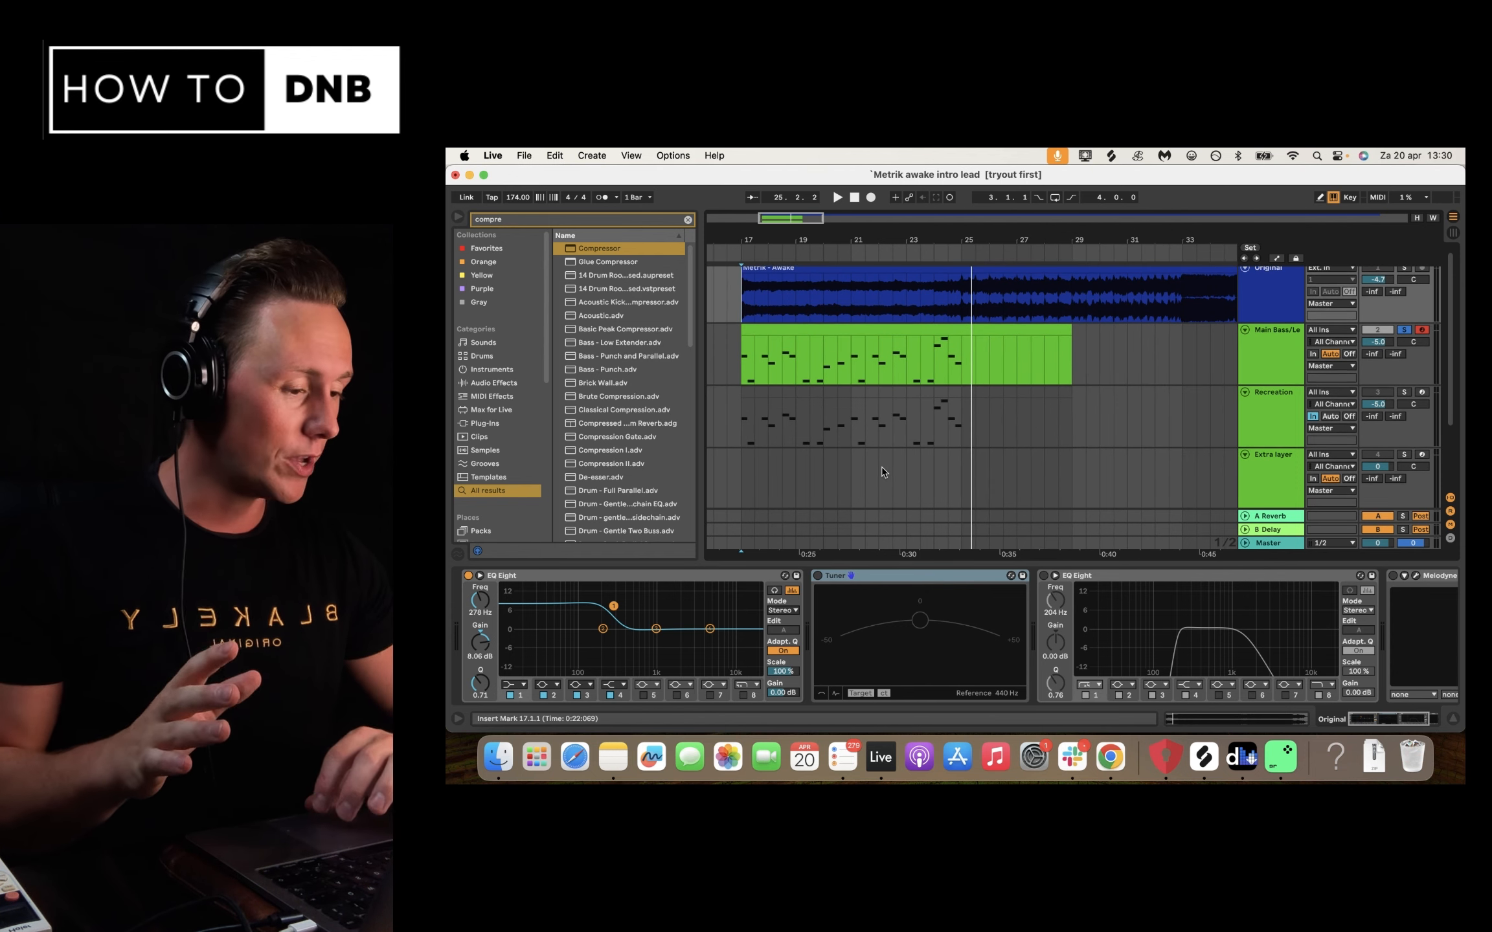
{"action": "scroll", "coordinate": [1009, 385], "scroll_direction": "down", "scroll_amount": 2}
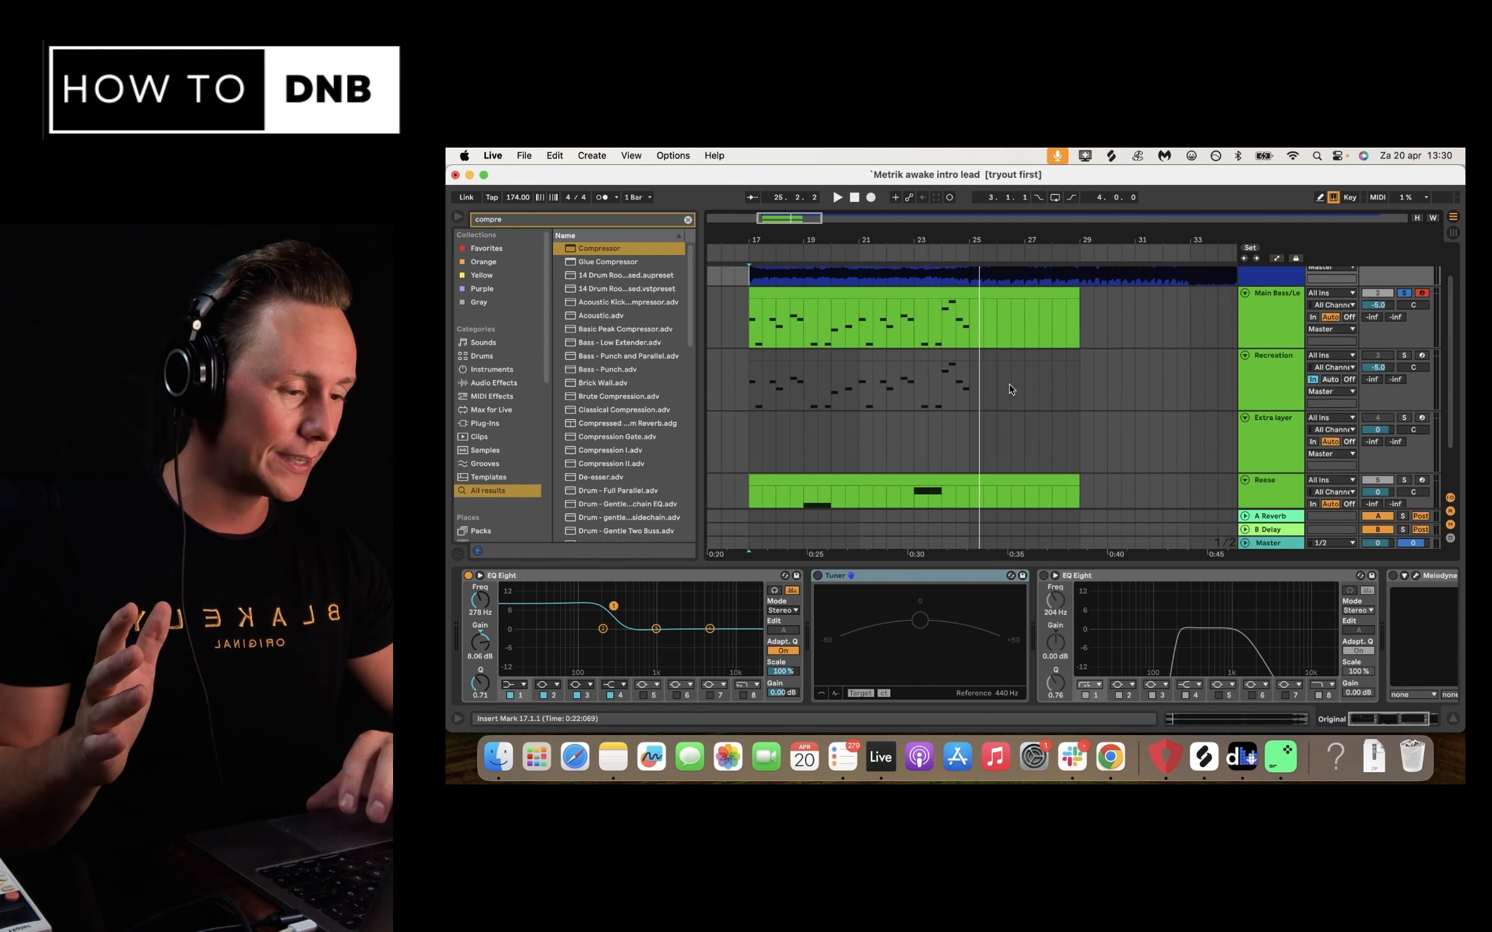
{"action": "scroll", "coordinate": [1010, 401], "scroll_direction": "down", "scroll_amount": 3}
{"action": "key", "text": "space"}
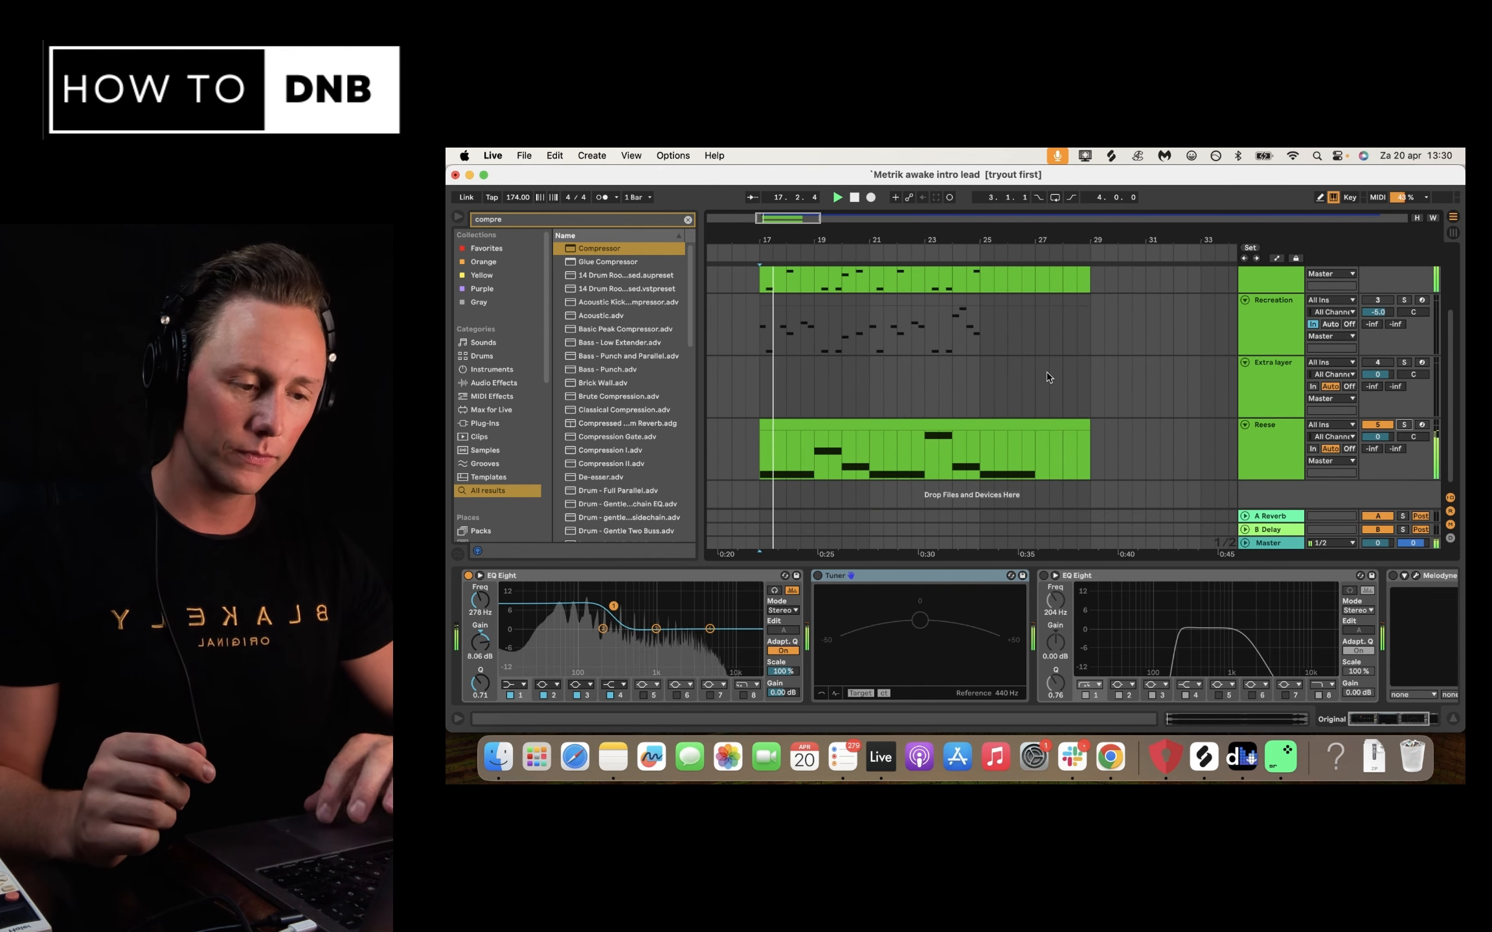
{"action": "scroll", "coordinate": [1046, 372], "scroll_direction": "up", "scroll_amount": 4}
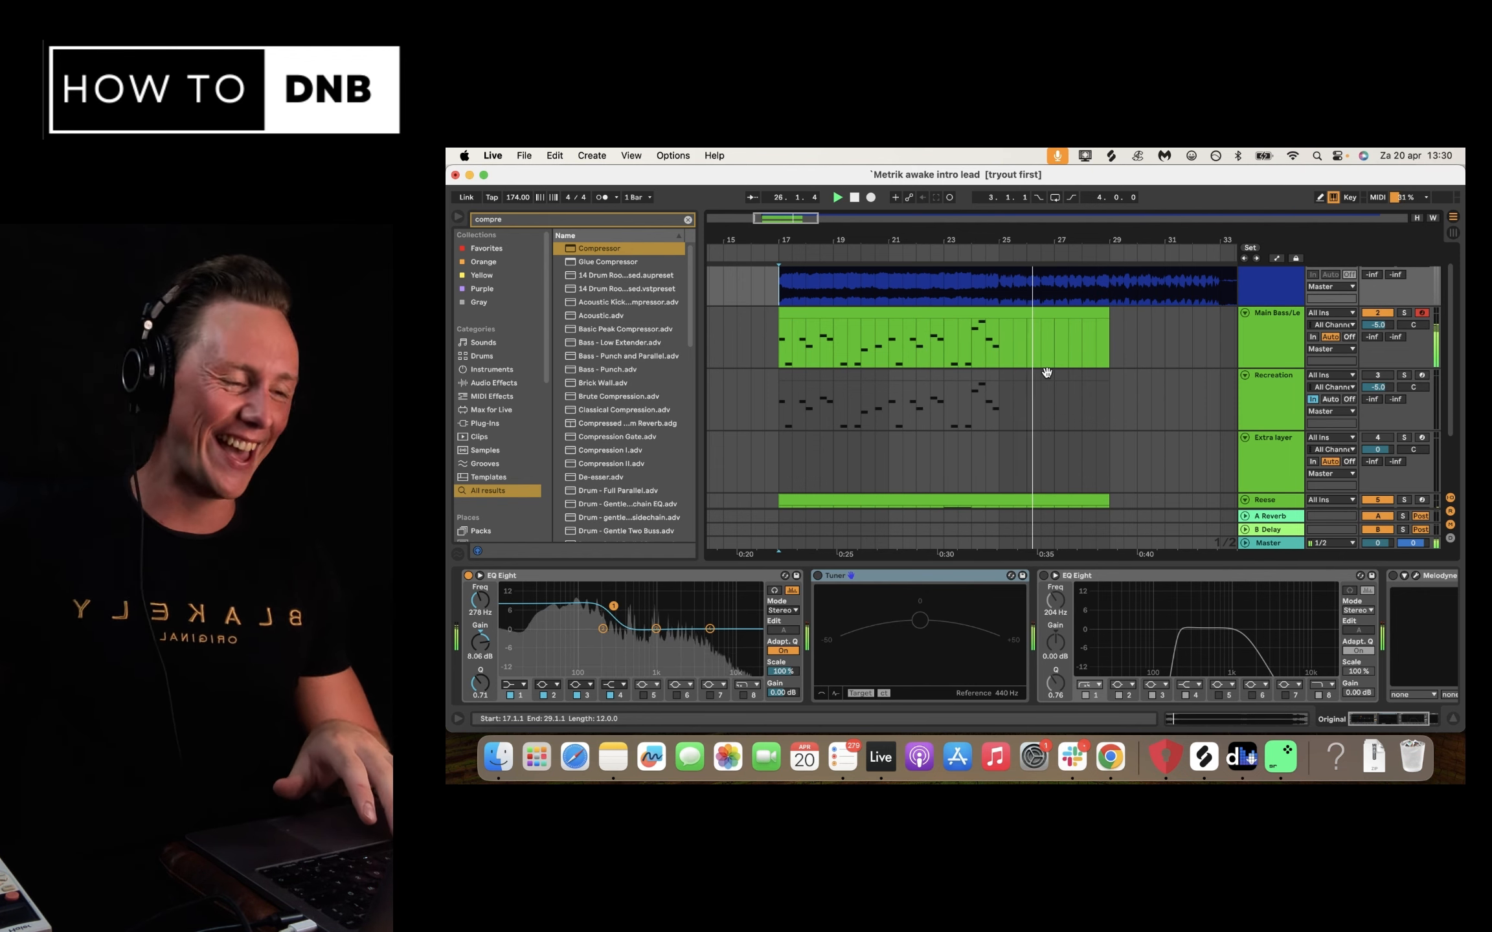
{"action": "key", "text": "space"}
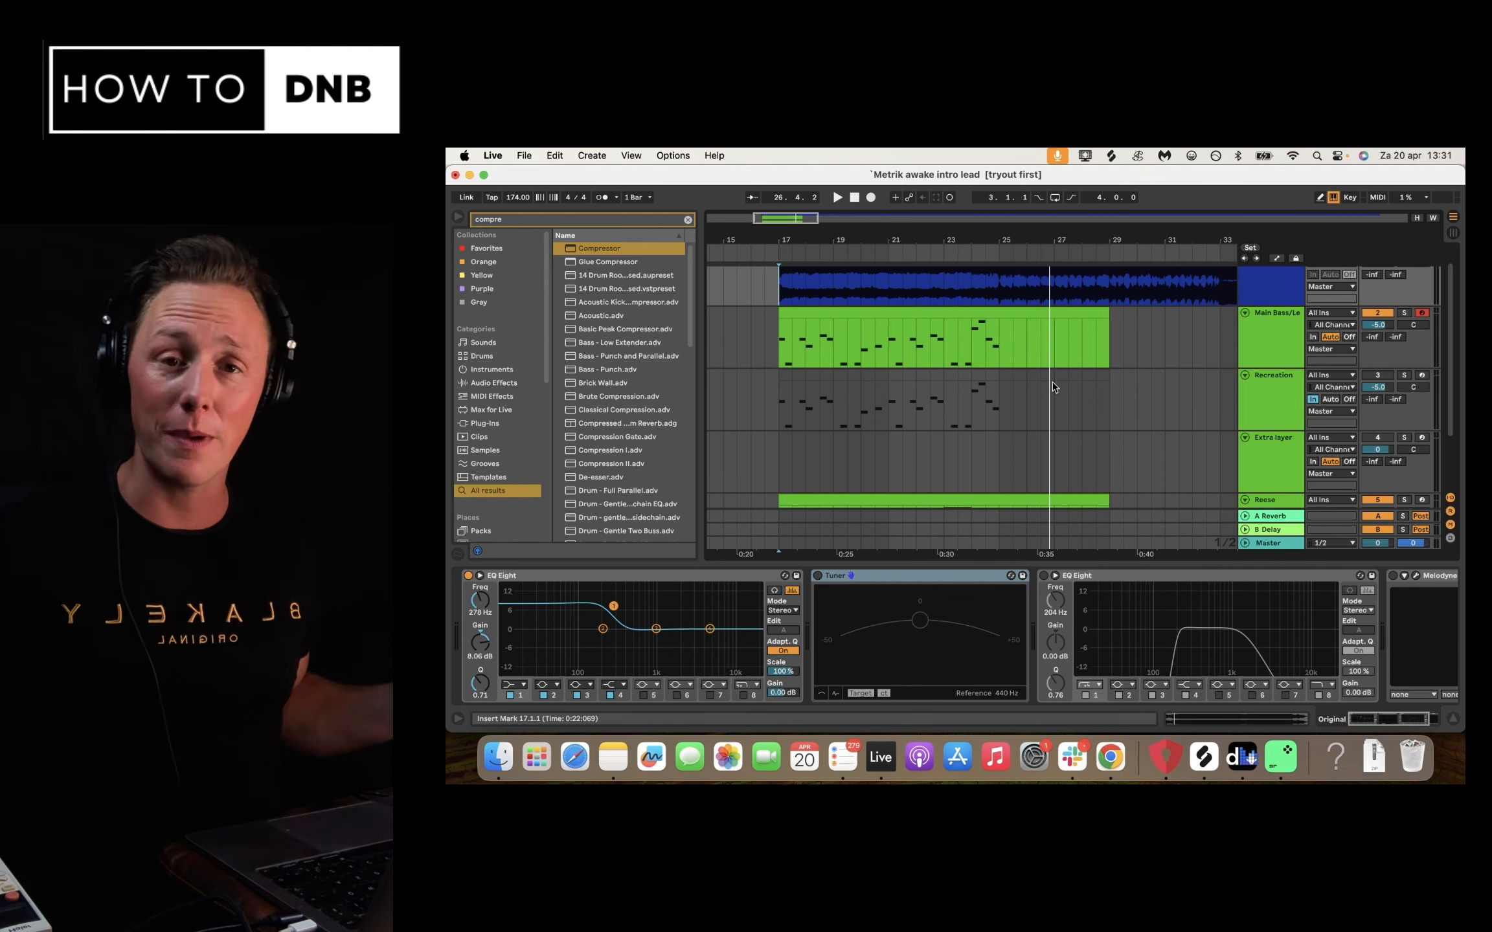
Examine the Main Bass/Lead track's device chain and its Serum patch's oscillators and effects.
{"action": "left_click", "coordinate": [1256, 358]}
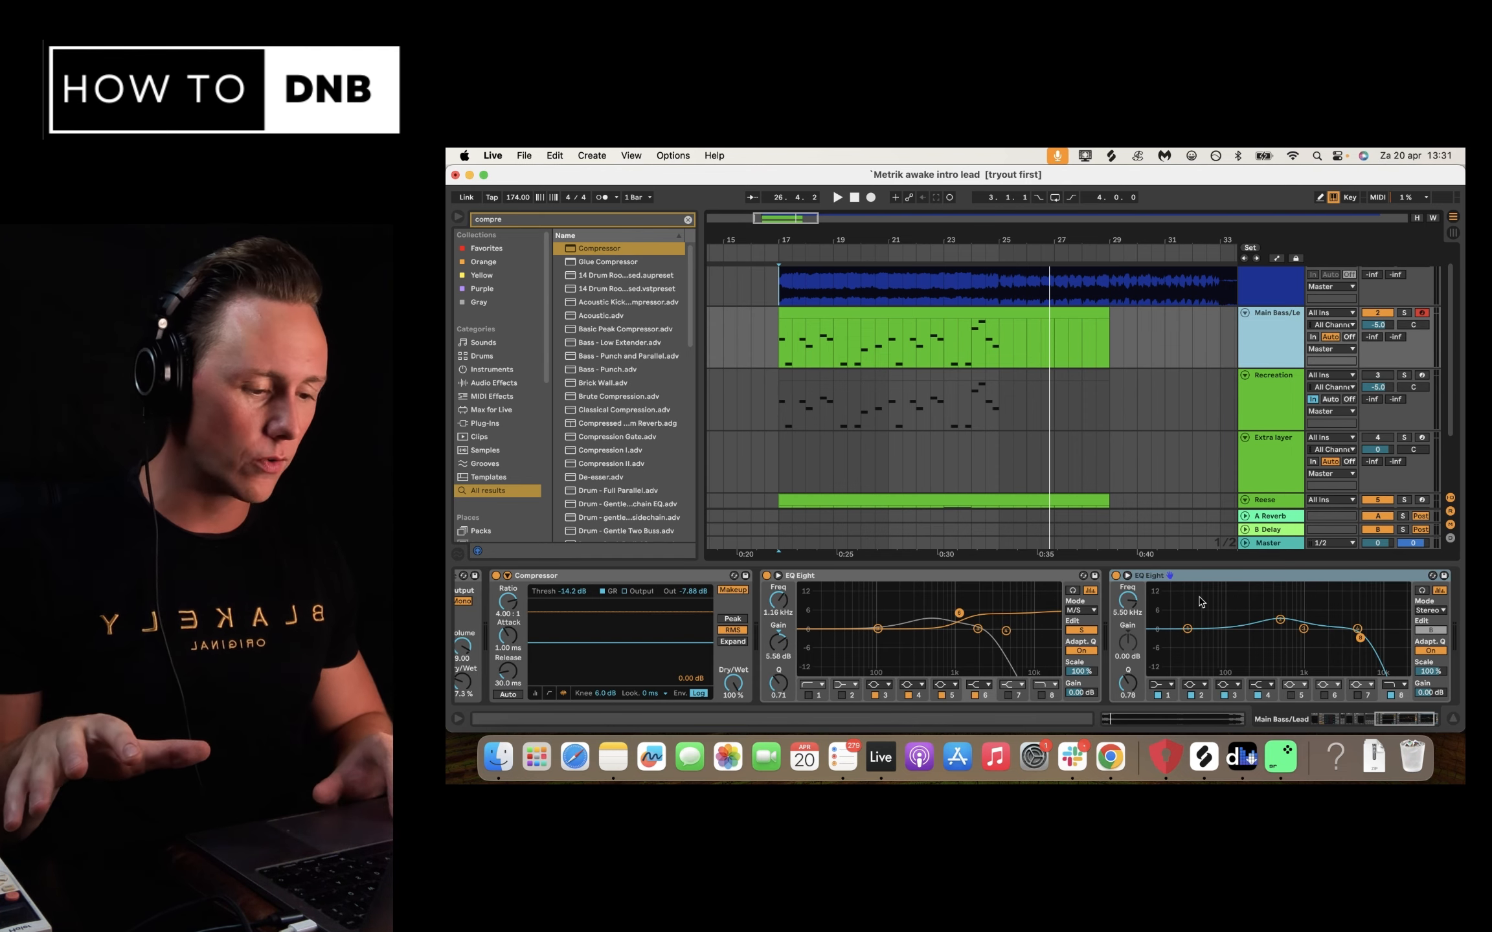
{"action": "scroll", "coordinate": [1199, 601], "scroll_direction": "left", "scroll_amount": 10}
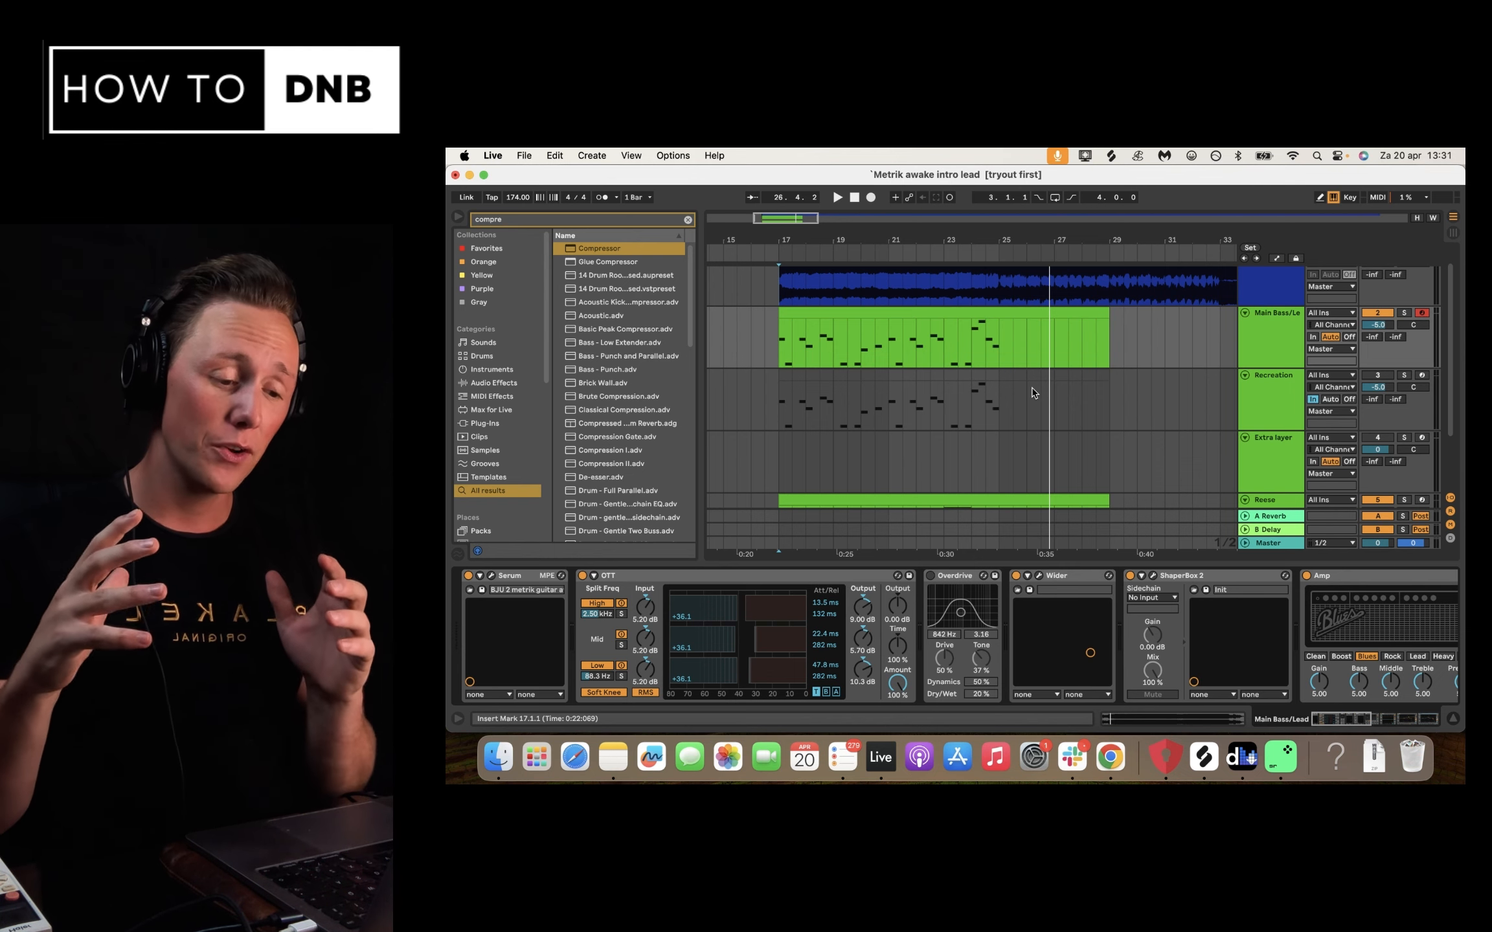
{"action": "left_click", "coordinate": [491, 577]}
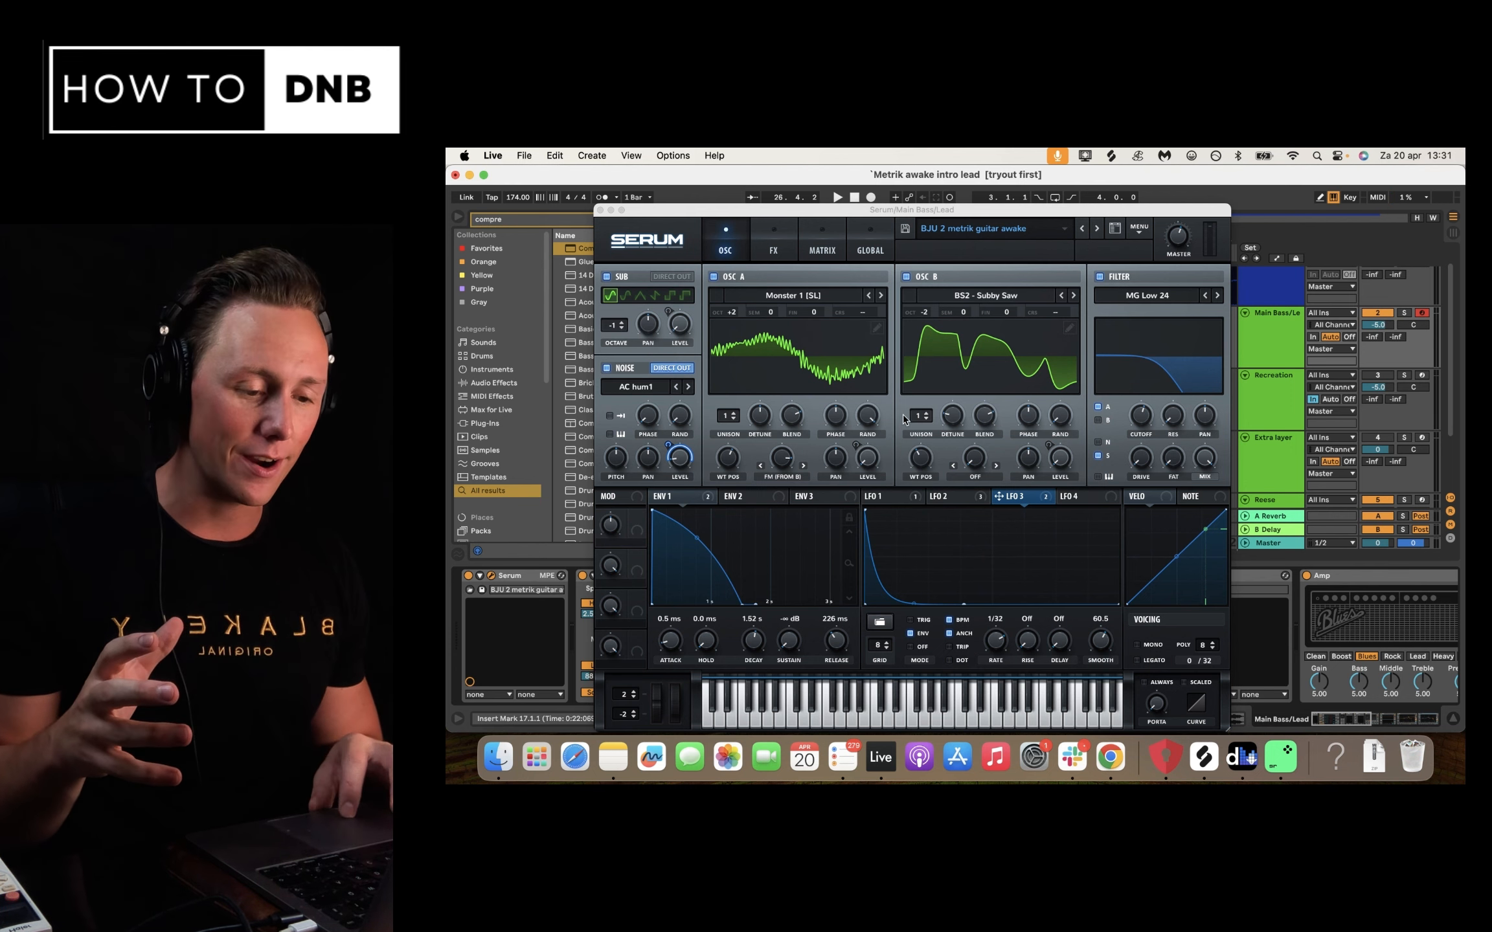
{"action": "left_click", "coordinate": [768, 245]}
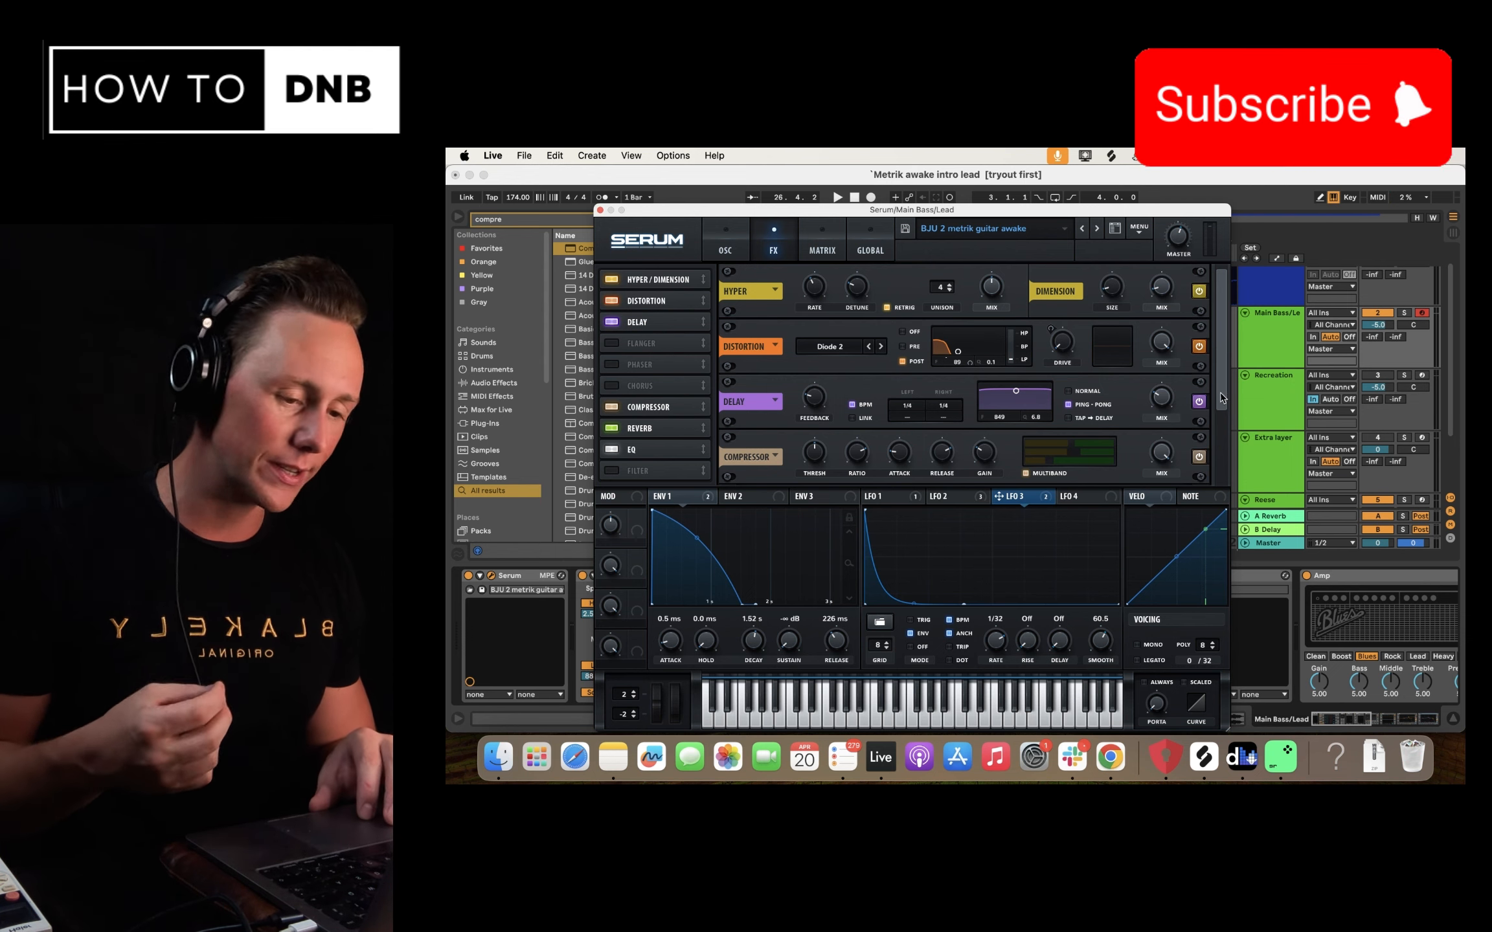
{"action": "scroll", "coordinate": [1222, 397], "scroll_direction": "down", "scroll_amount": 4}
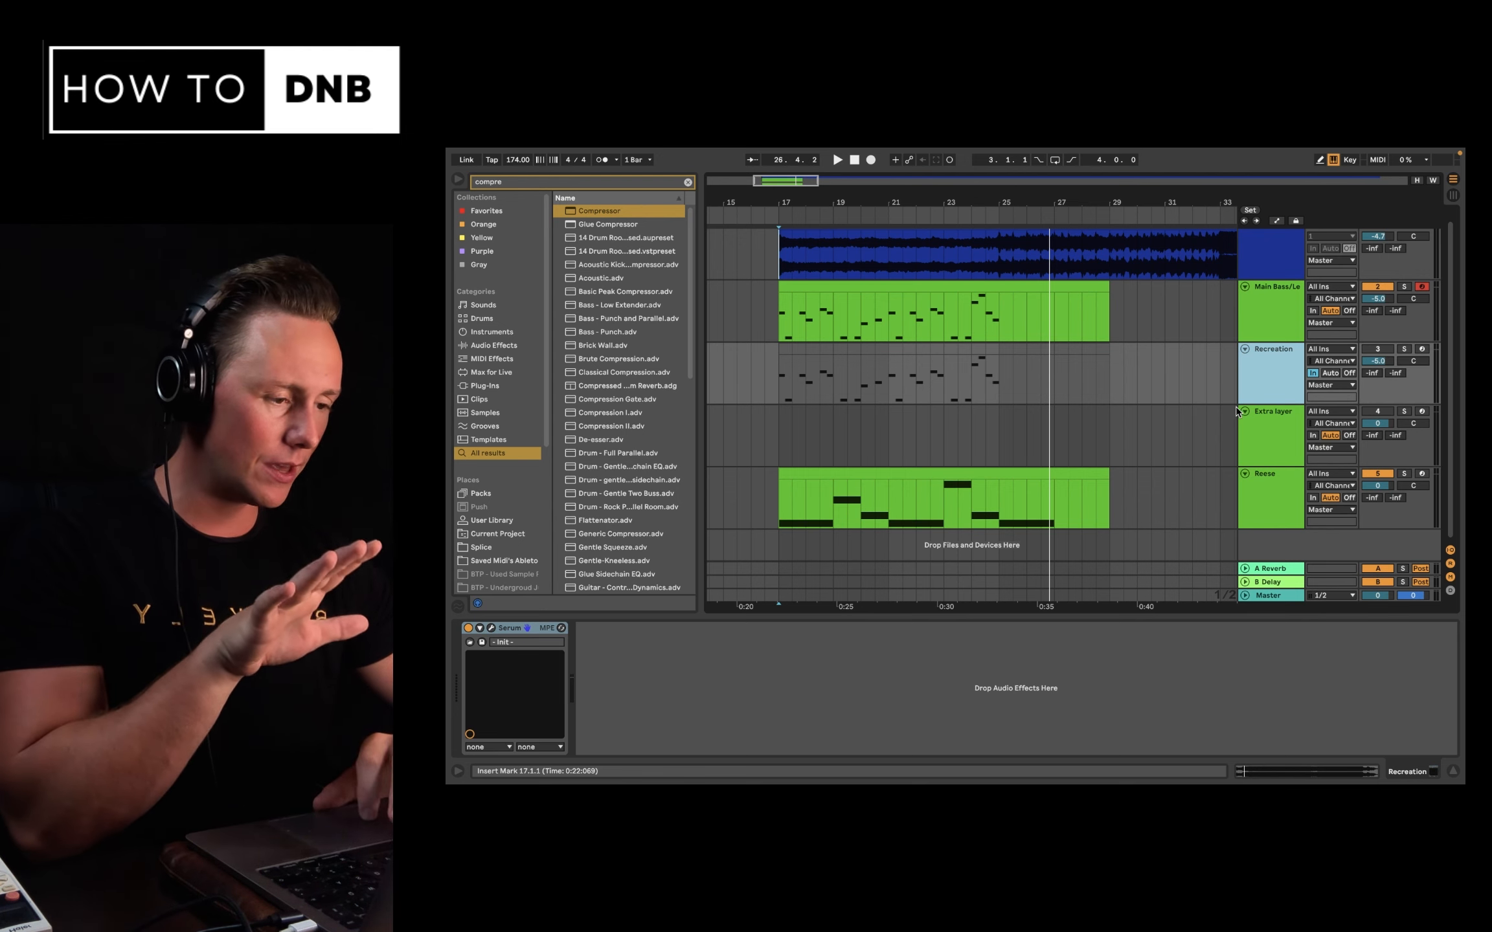
Activate and solo the Recreation track, and audition its MIDI clip with the initial Serum patch.
{"action": "left_click", "coordinate": [912, 352]}
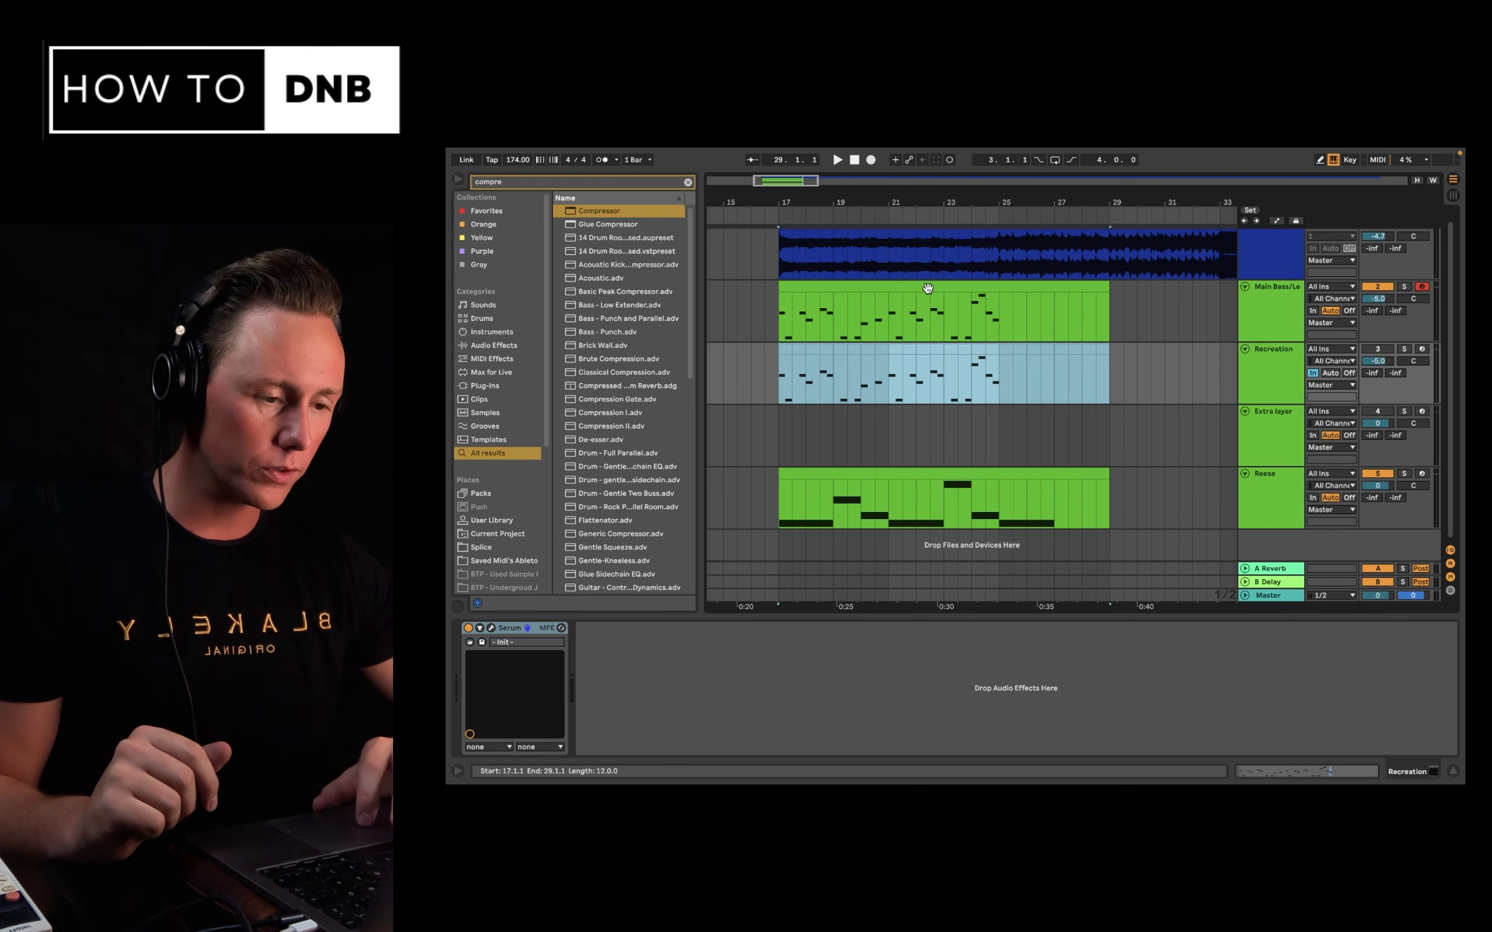
{"action": "left_click_drag", "start_coordinate": [912, 351], "coordinate": [929, 286]}
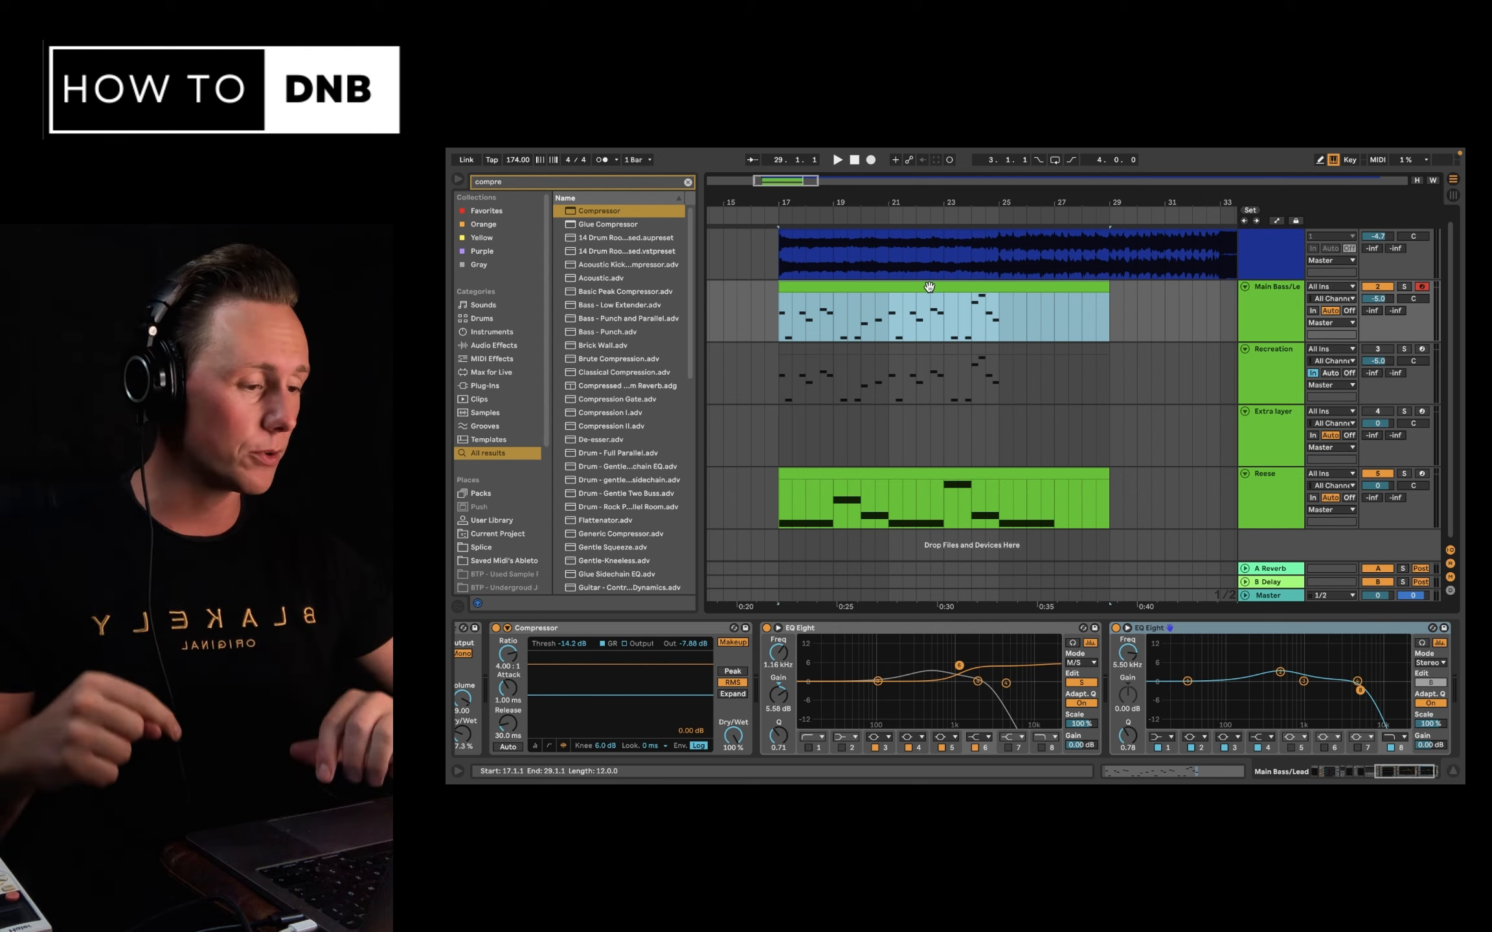
{"action": "left_click", "coordinate": [875, 375]}
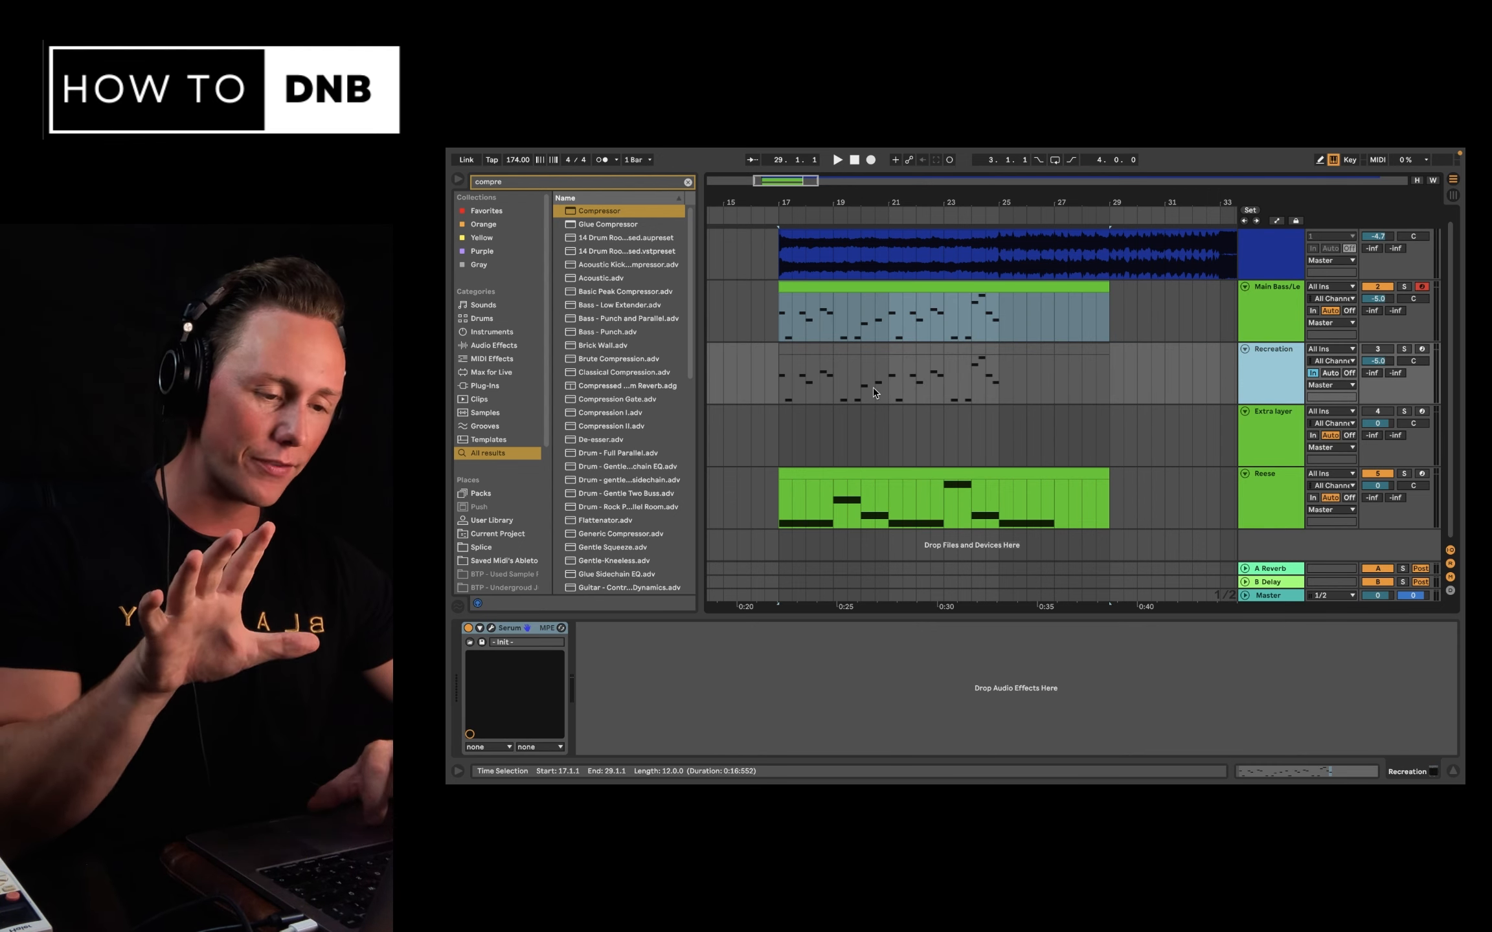
{"action": "left_click", "coordinate": [1386, 350]}
{"action": "left_click", "coordinate": [1404, 350]}
{"action": "key", "text": "space"}
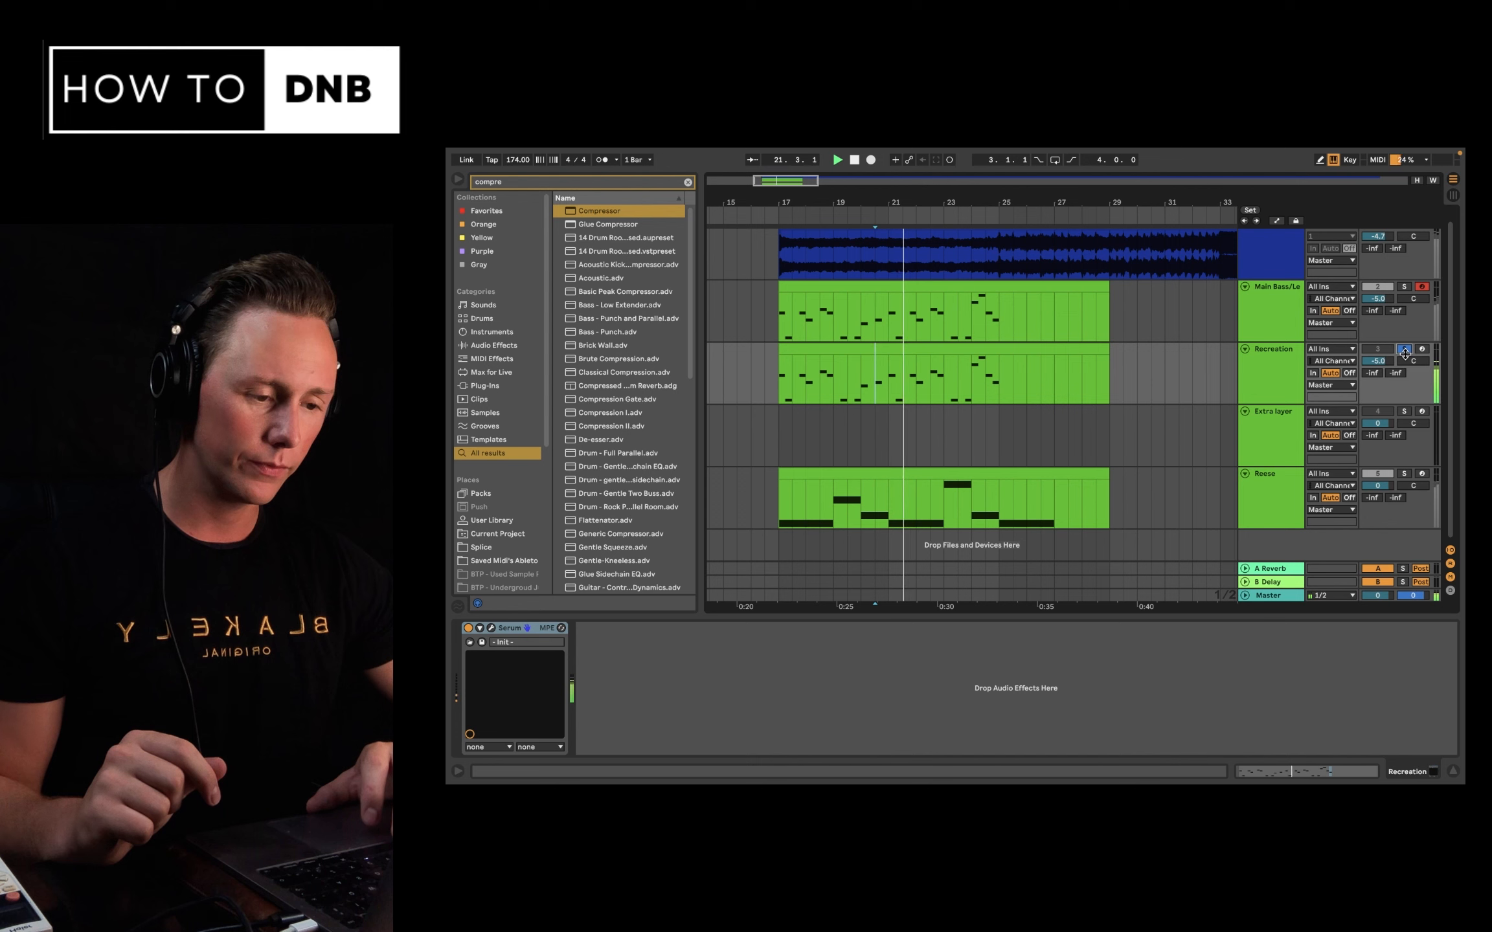
{"action": "left_click", "coordinate": [868, 343]}
{"action": "key", "text": "space"}
In the Recreation track's Serum, set oscillator A to -2 octaves, enable oscillator B at +2 octaves, and audition the result.
{"action": "left_click", "coordinate": [491, 629]}
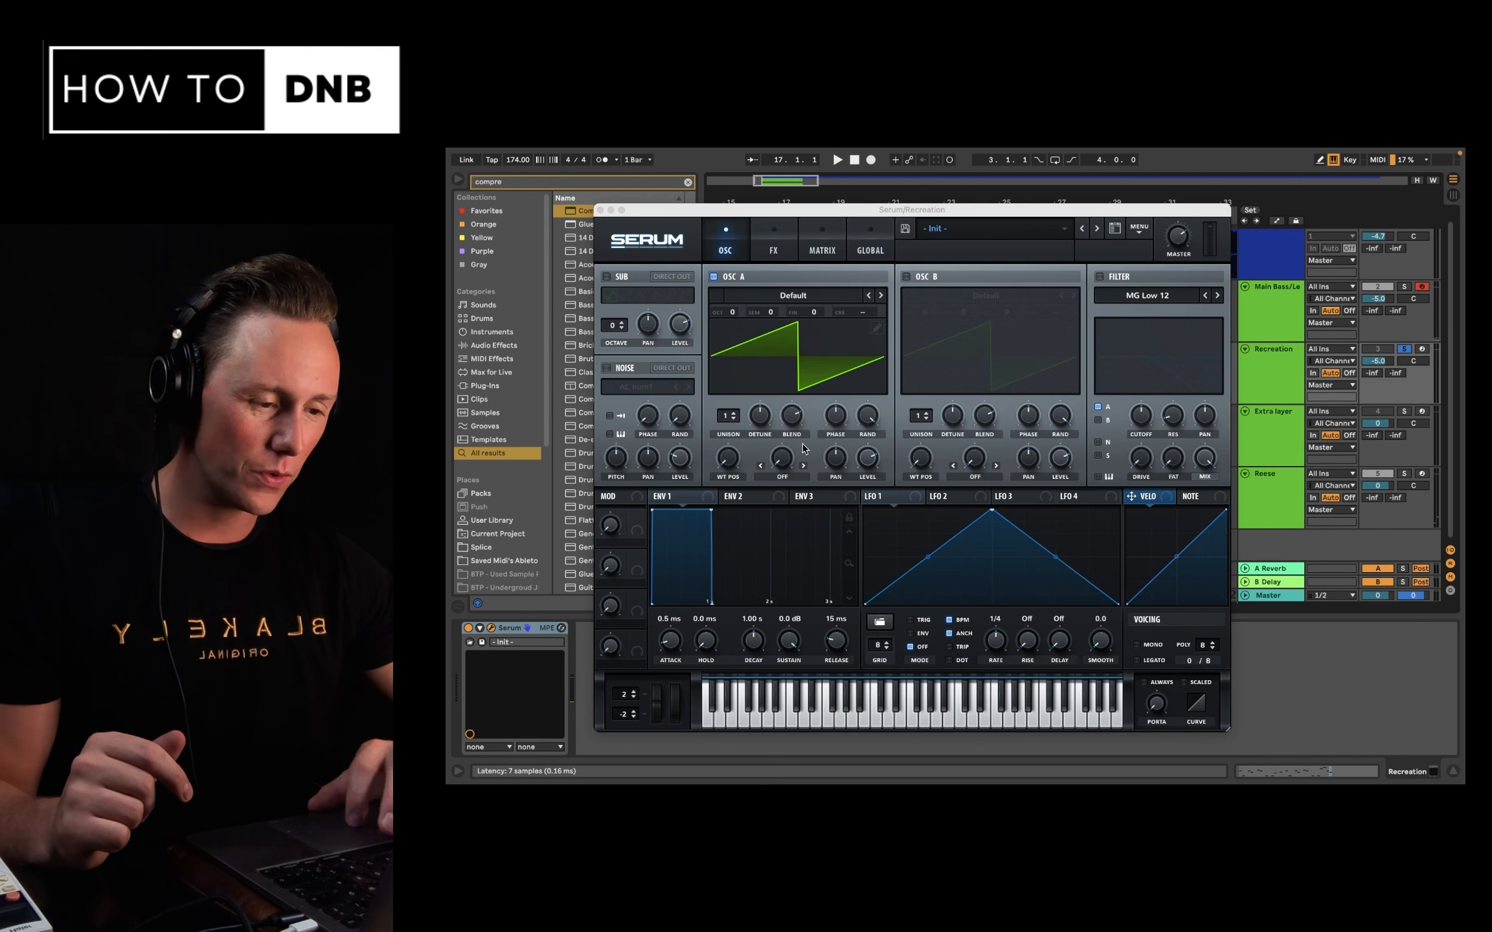
{"action": "left_click", "coordinate": [733, 317]}
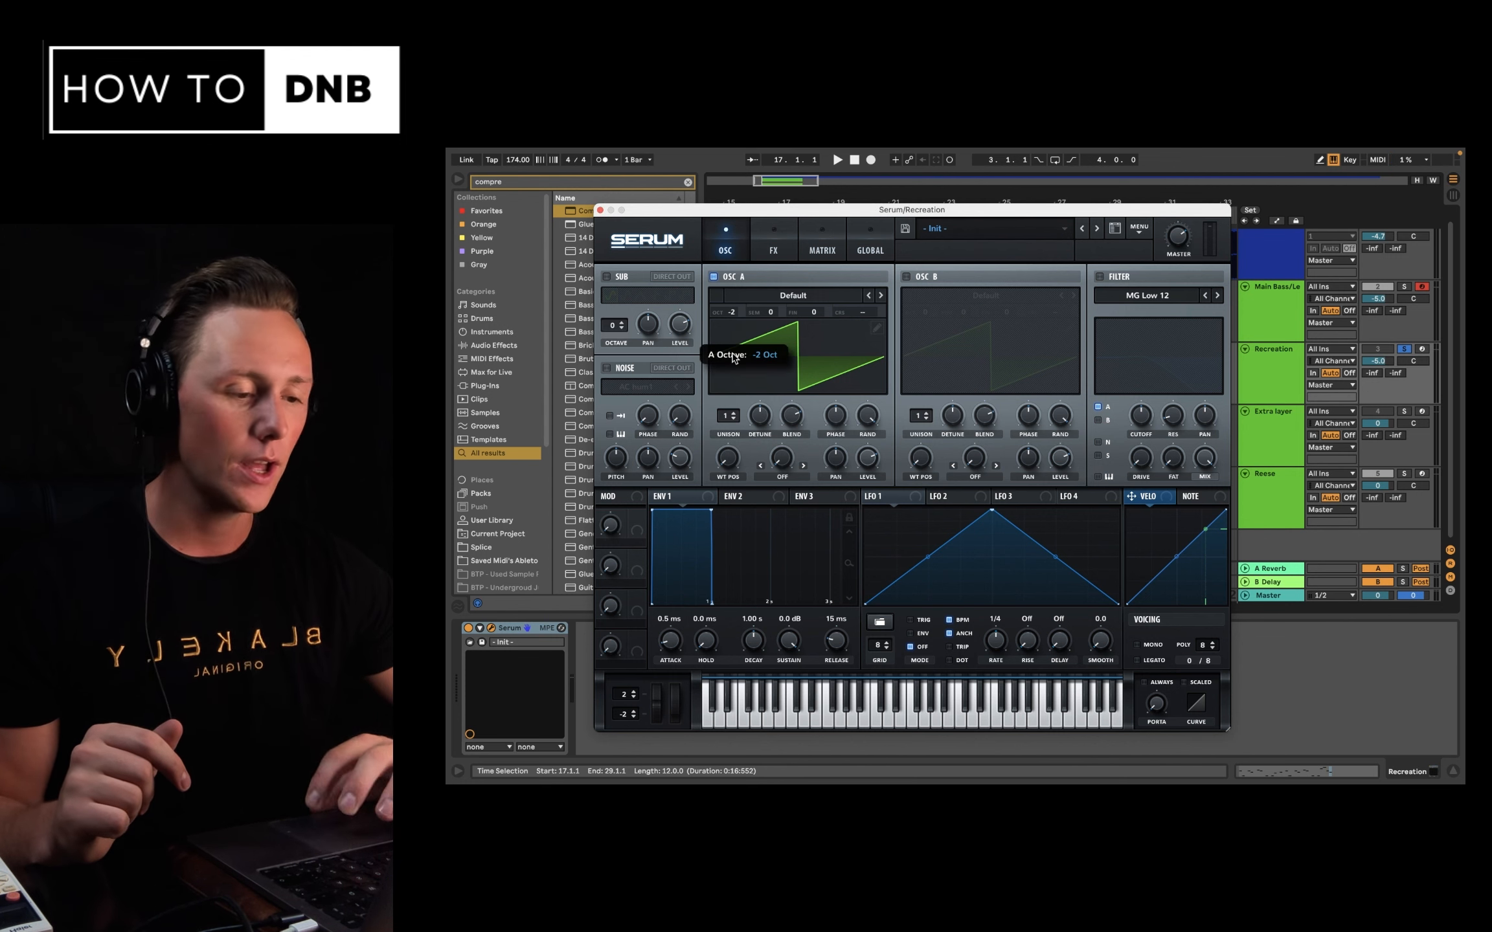
{"action": "left_click", "coordinate": [907, 277]}
{"action": "left_click_drag", "start_coordinate": [922, 316], "coordinate": [936, 287]}
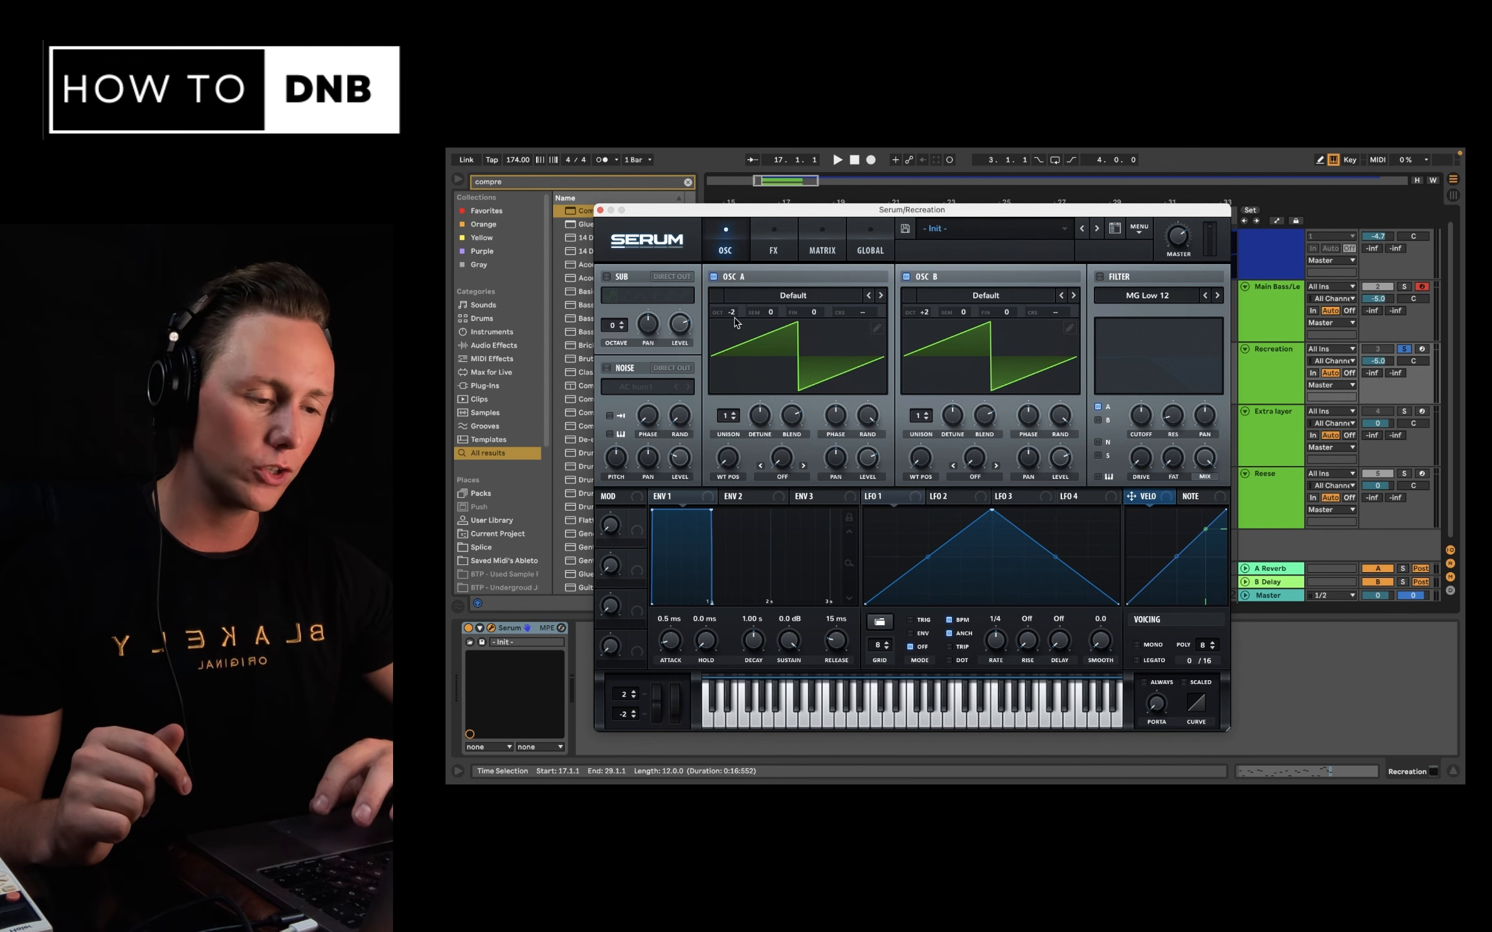
{"action": "key", "text": "space"}
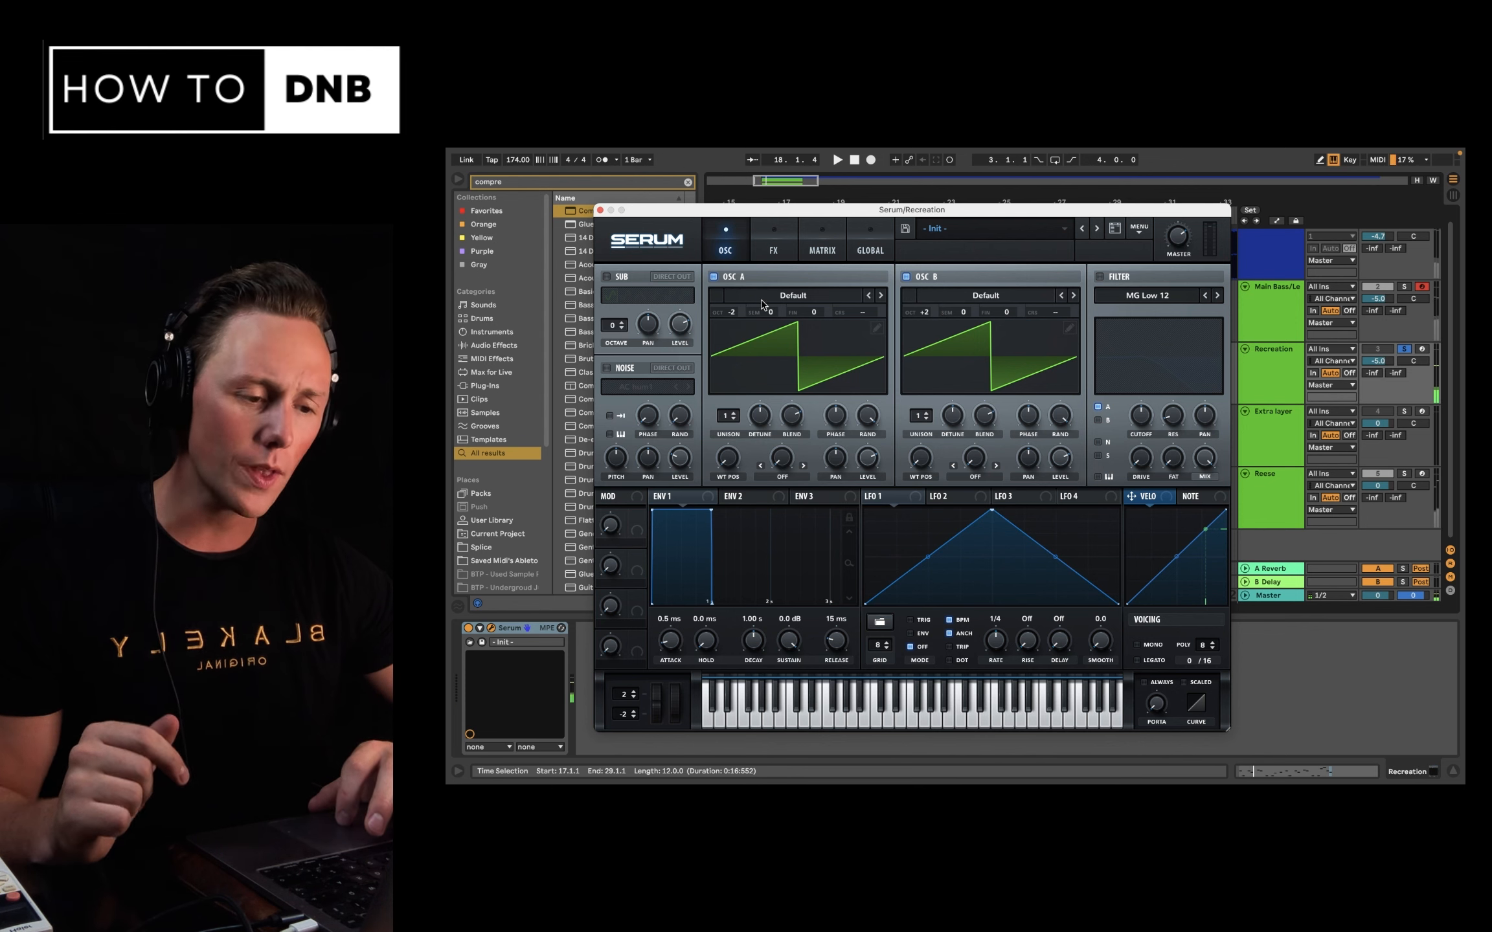
Load the Spectral wavetable Monster 1 [SL] into oscillator A and raise its wavetable position.
{"action": "left_click", "coordinate": [768, 303]}
{"action": "mouse_move", "coordinate": [796, 335]}
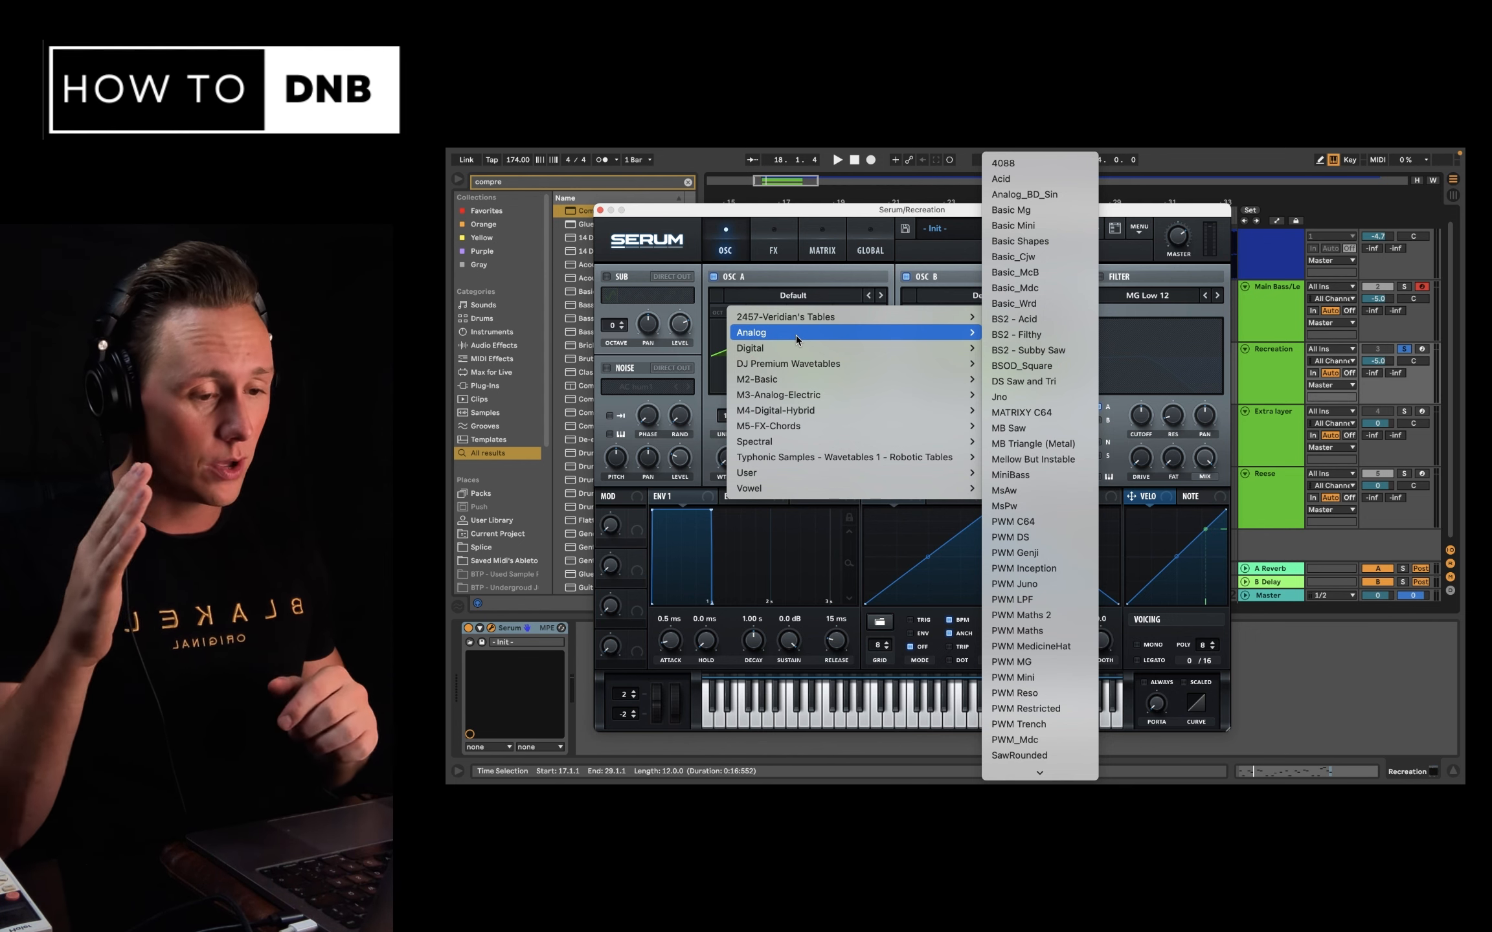
{"action": "mouse_move", "coordinate": [823, 473]}
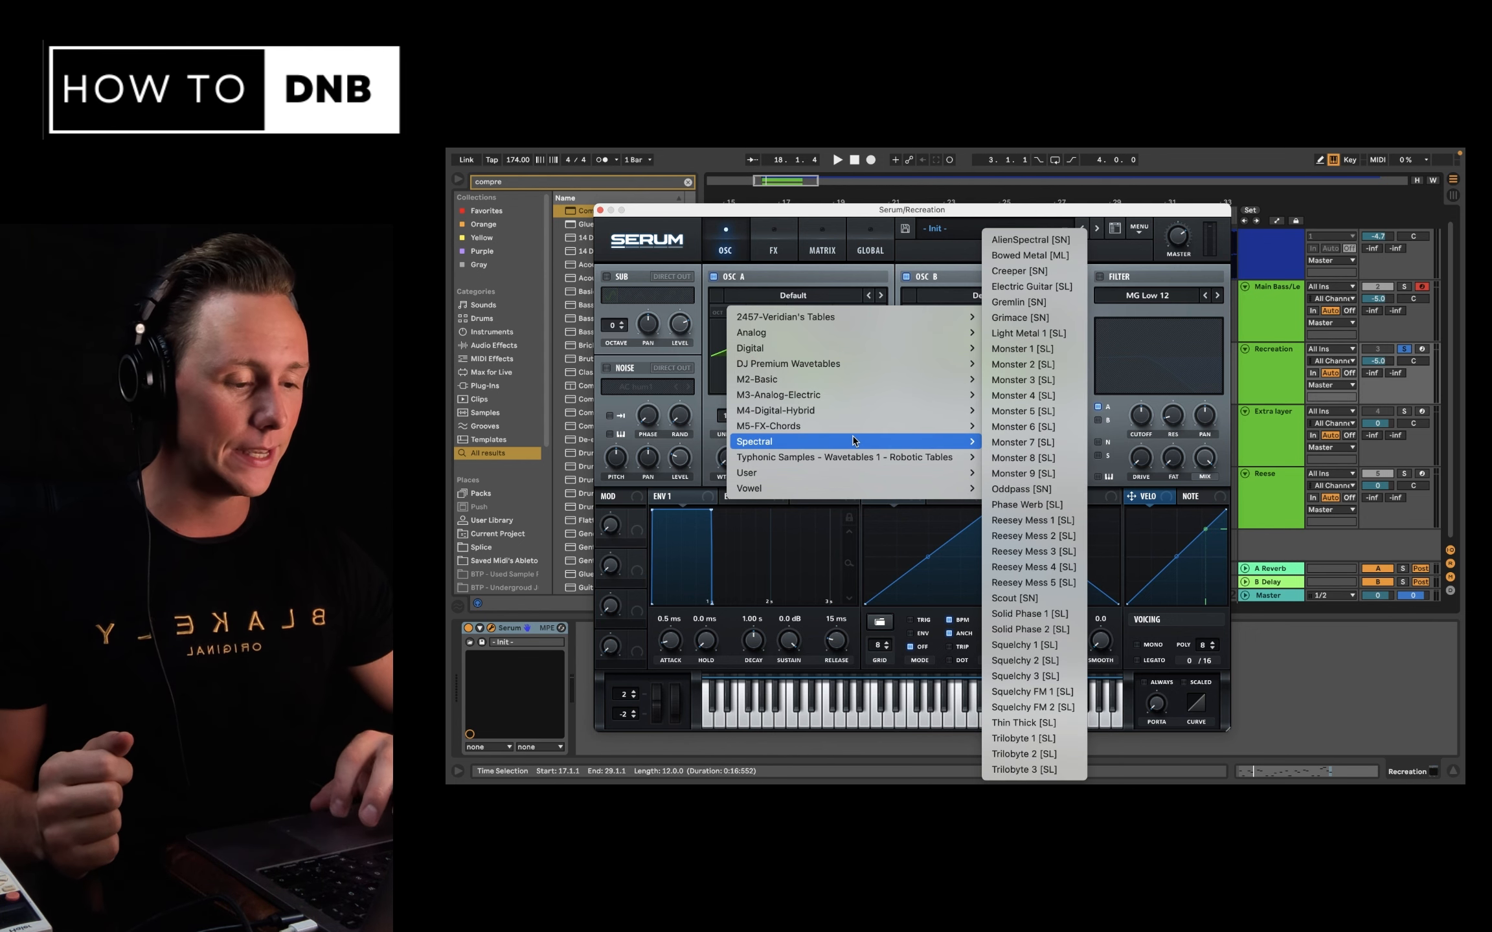
{"action": "left_click", "coordinate": [1041, 352]}
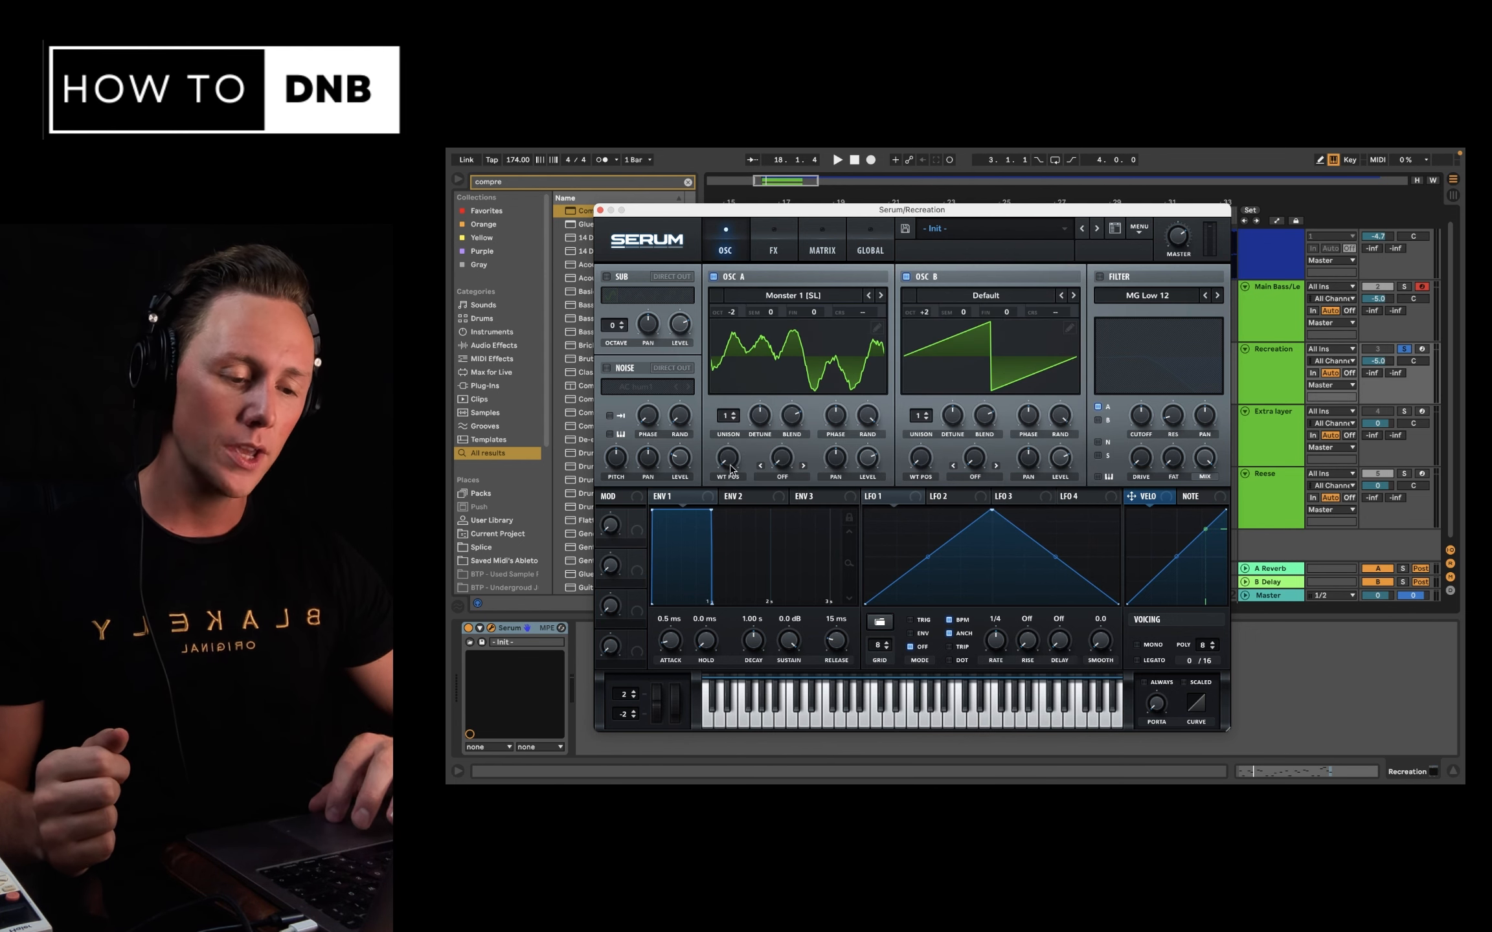
{"action": "left_click_drag", "start_coordinate": [732, 467], "coordinate": [773, 392]}
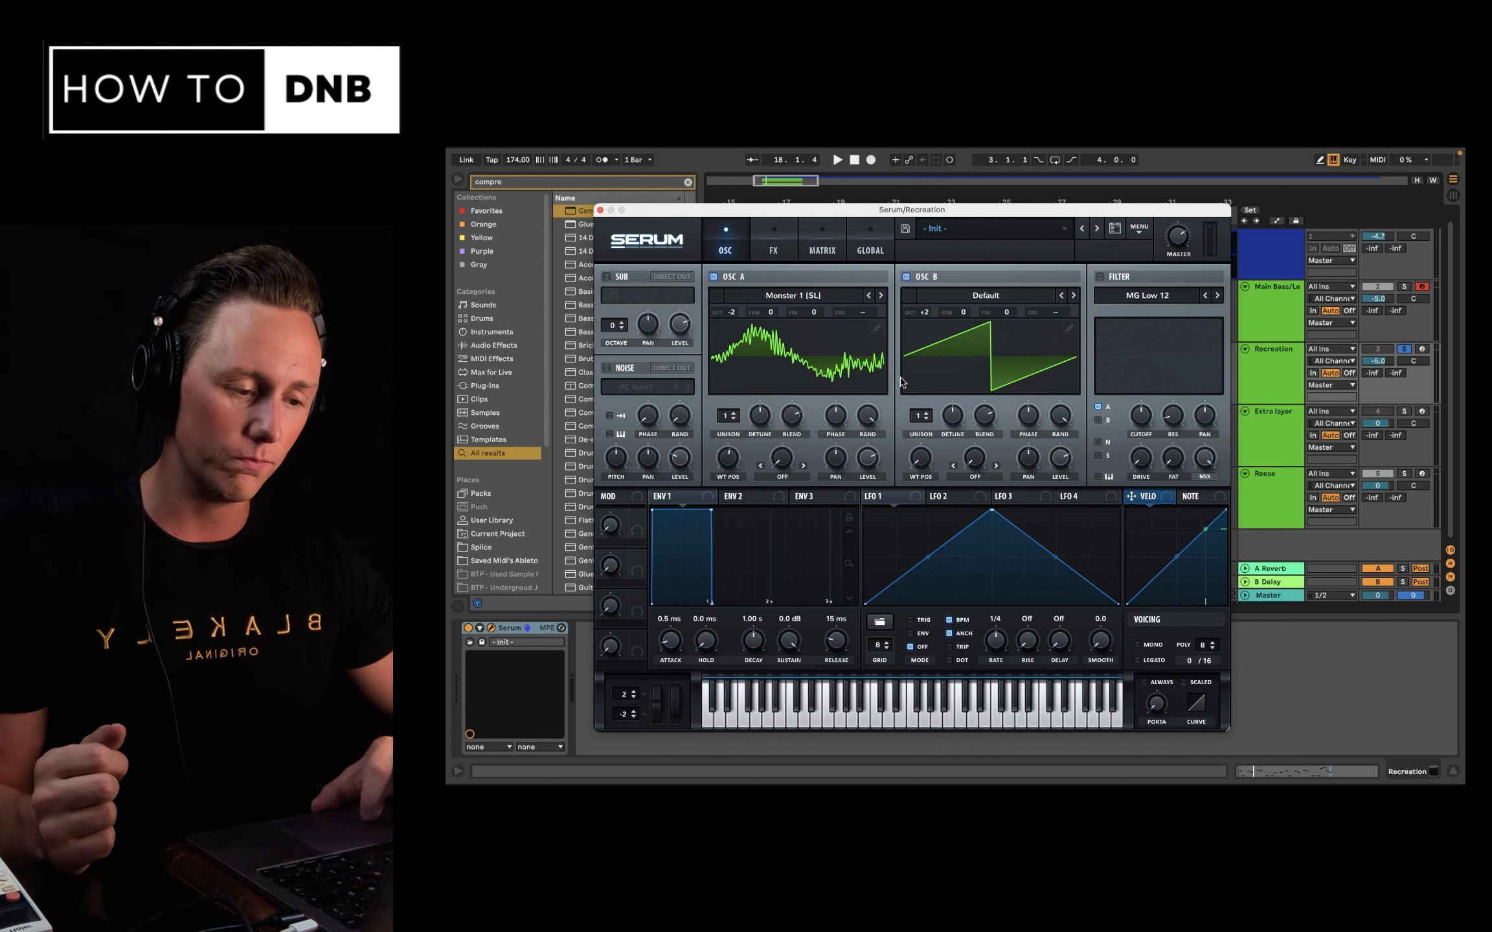
{"action": "left_click_drag", "start_coordinate": [735, 467], "coordinate": [757, 445]}
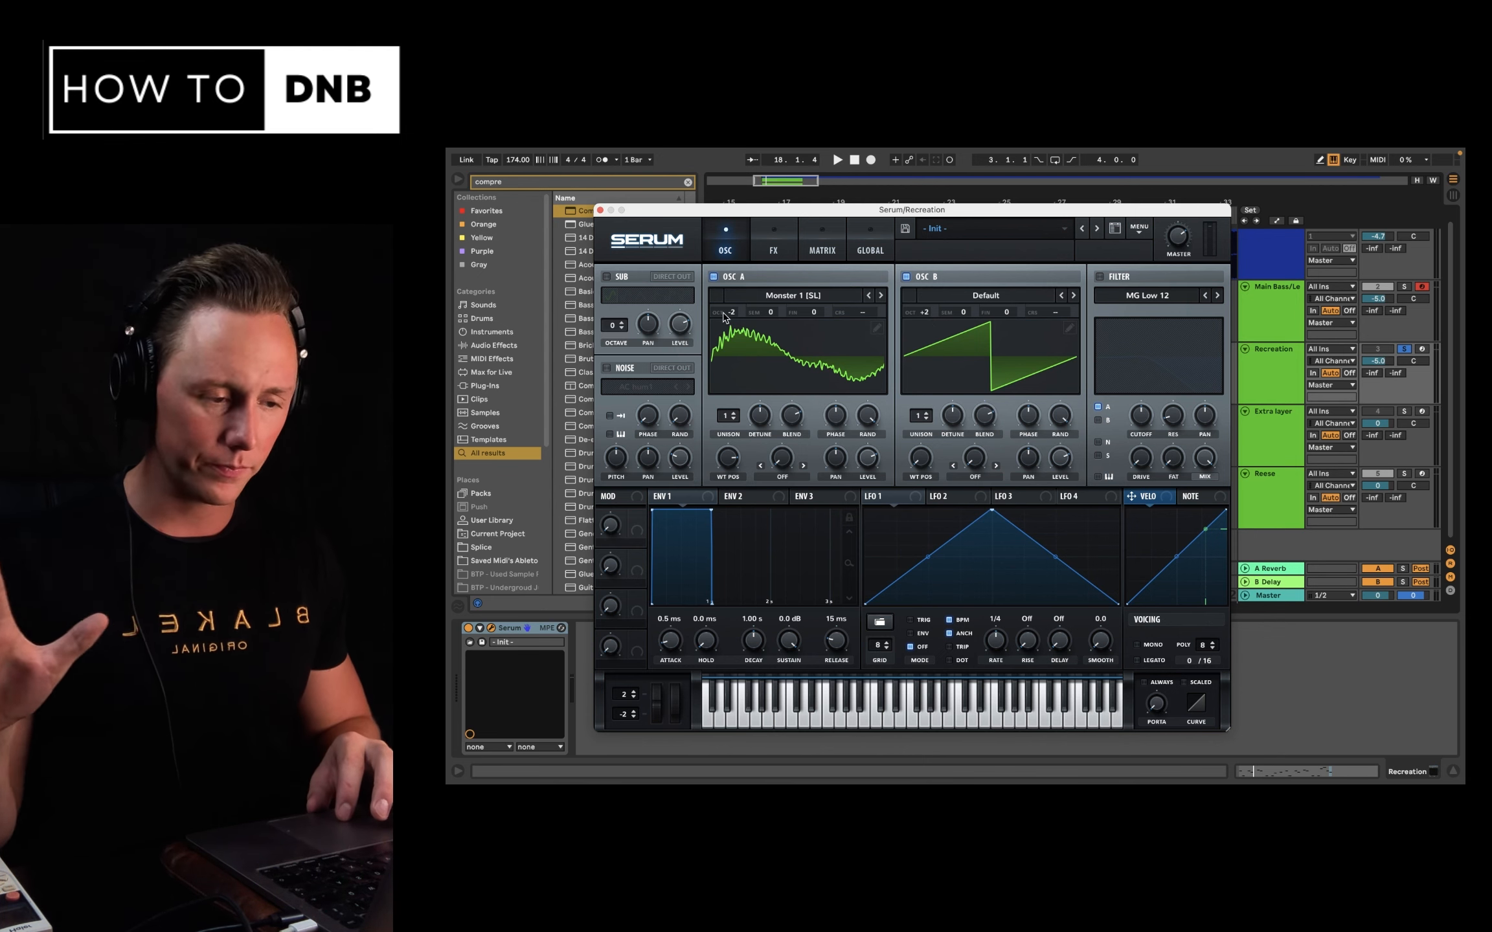
Set oscillator A to +2 octaves and oscillator B to -2 octaves, and load the Analog wavetable BS2 - Subby Saw into B.
{"action": "left_click_drag", "start_coordinate": [731, 316], "coordinate": [759, 265]}
{"action": "left_click_drag", "start_coordinate": [923, 312], "coordinate": [922, 386]}
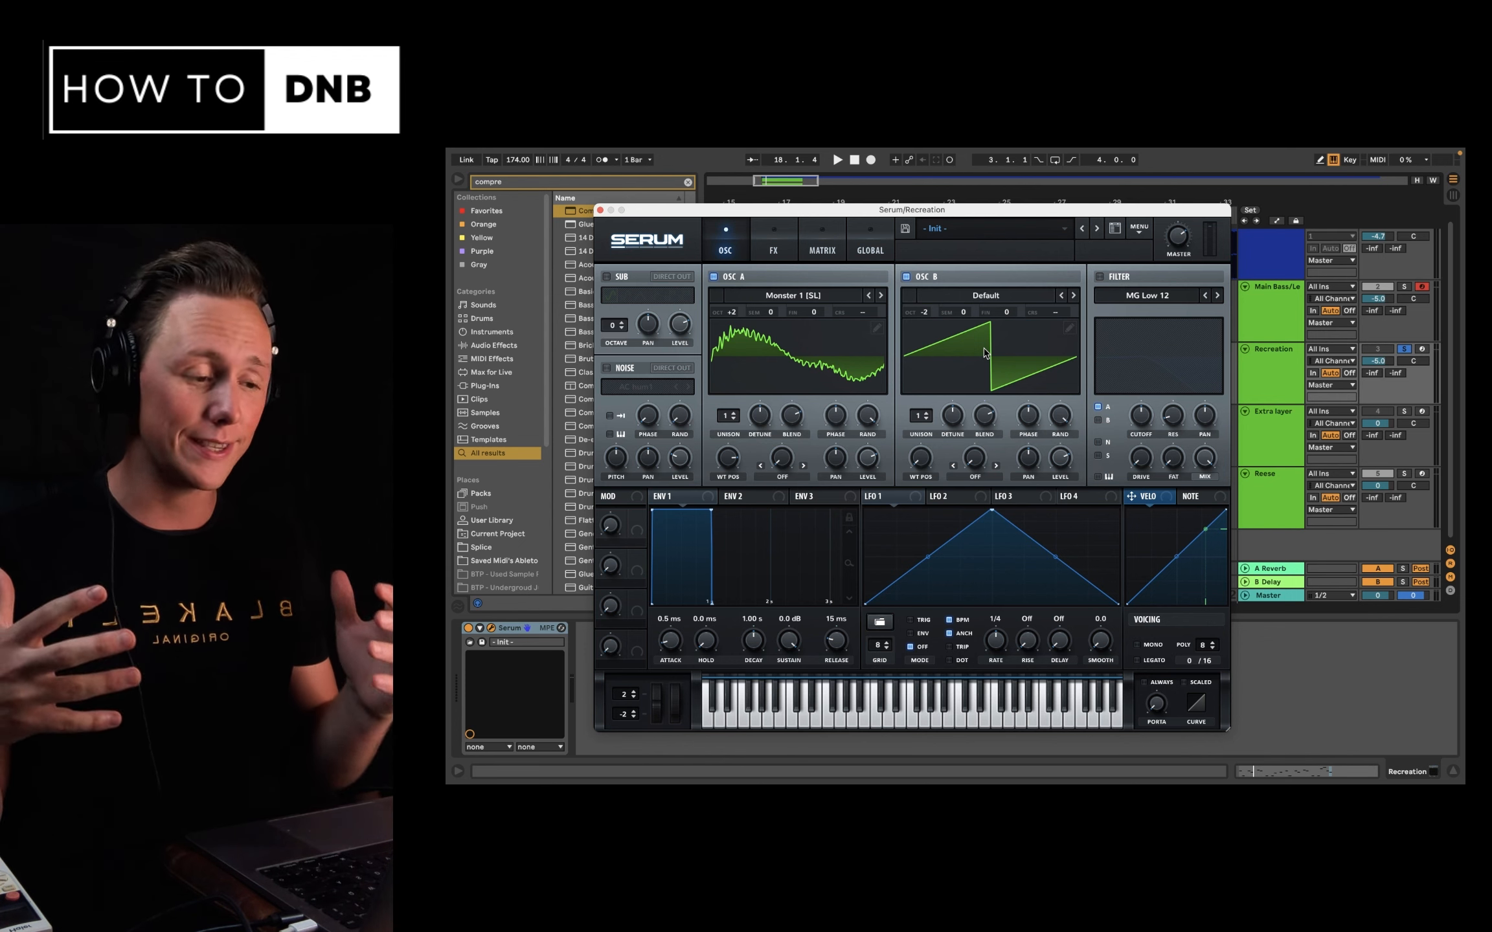
{"action": "left_click", "coordinate": [1036, 299]}
{"action": "mouse_move", "coordinate": [1015, 379]}
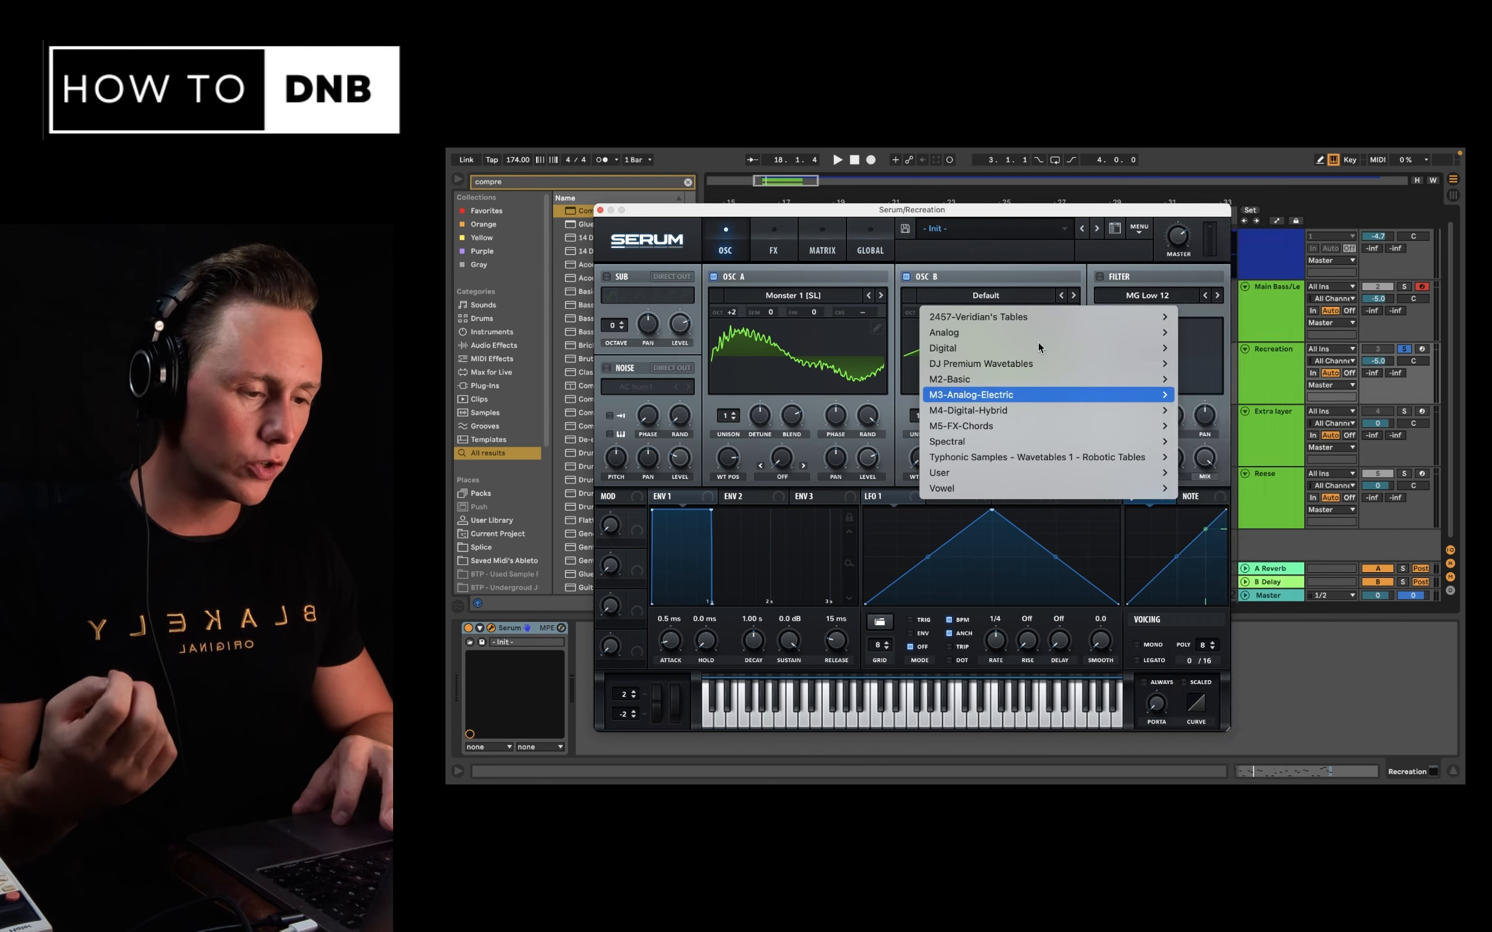
{"action": "mouse_move", "coordinate": [1050, 349]}
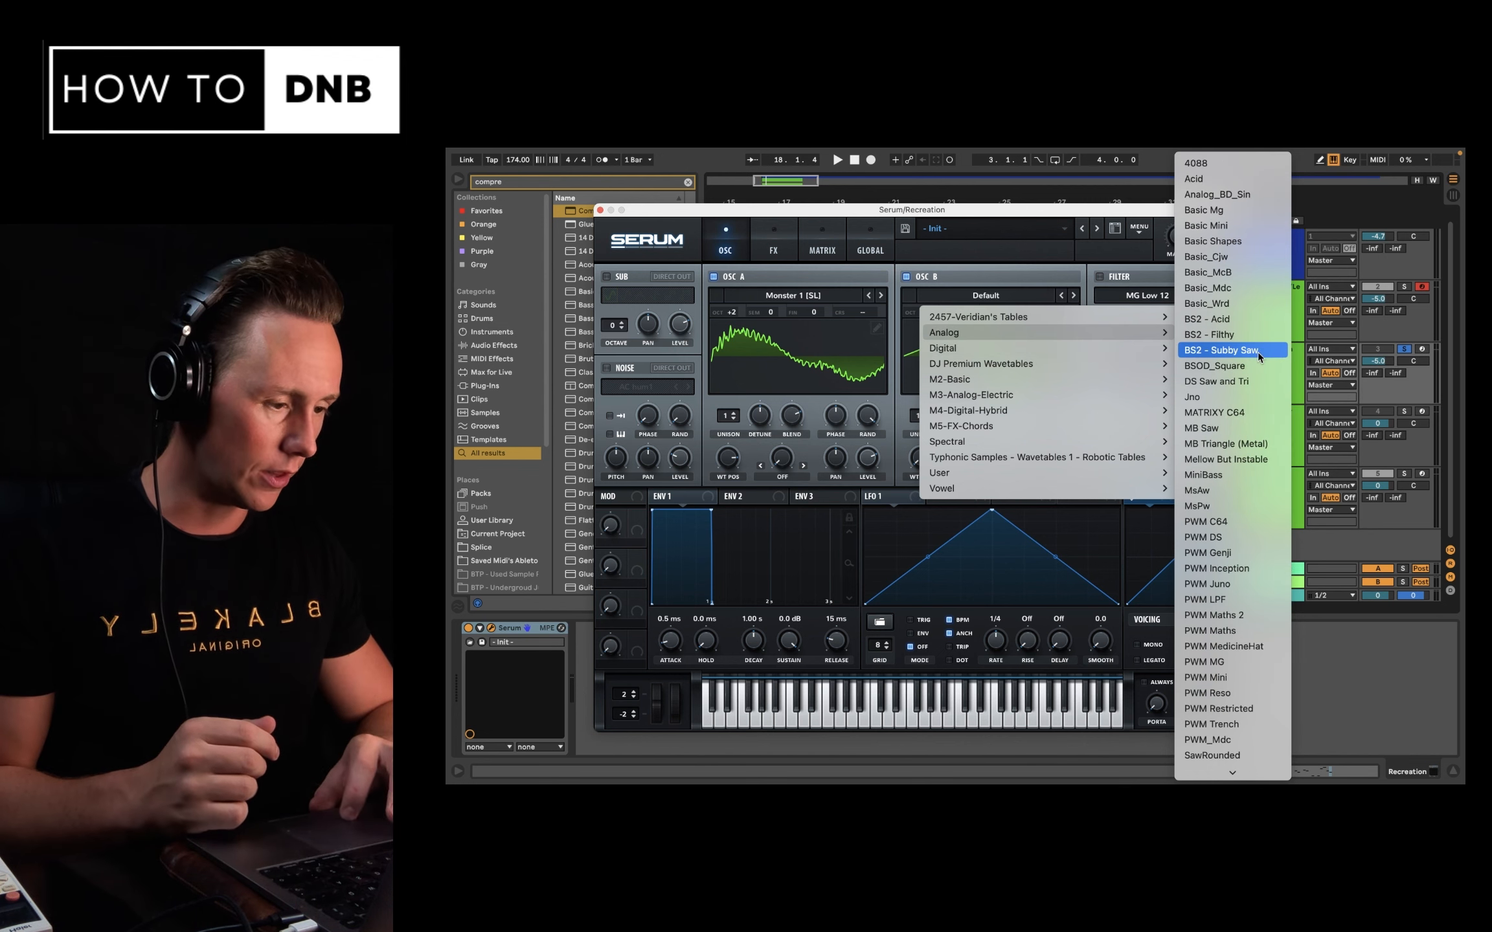
{"action": "left_click", "coordinate": [1259, 350]}
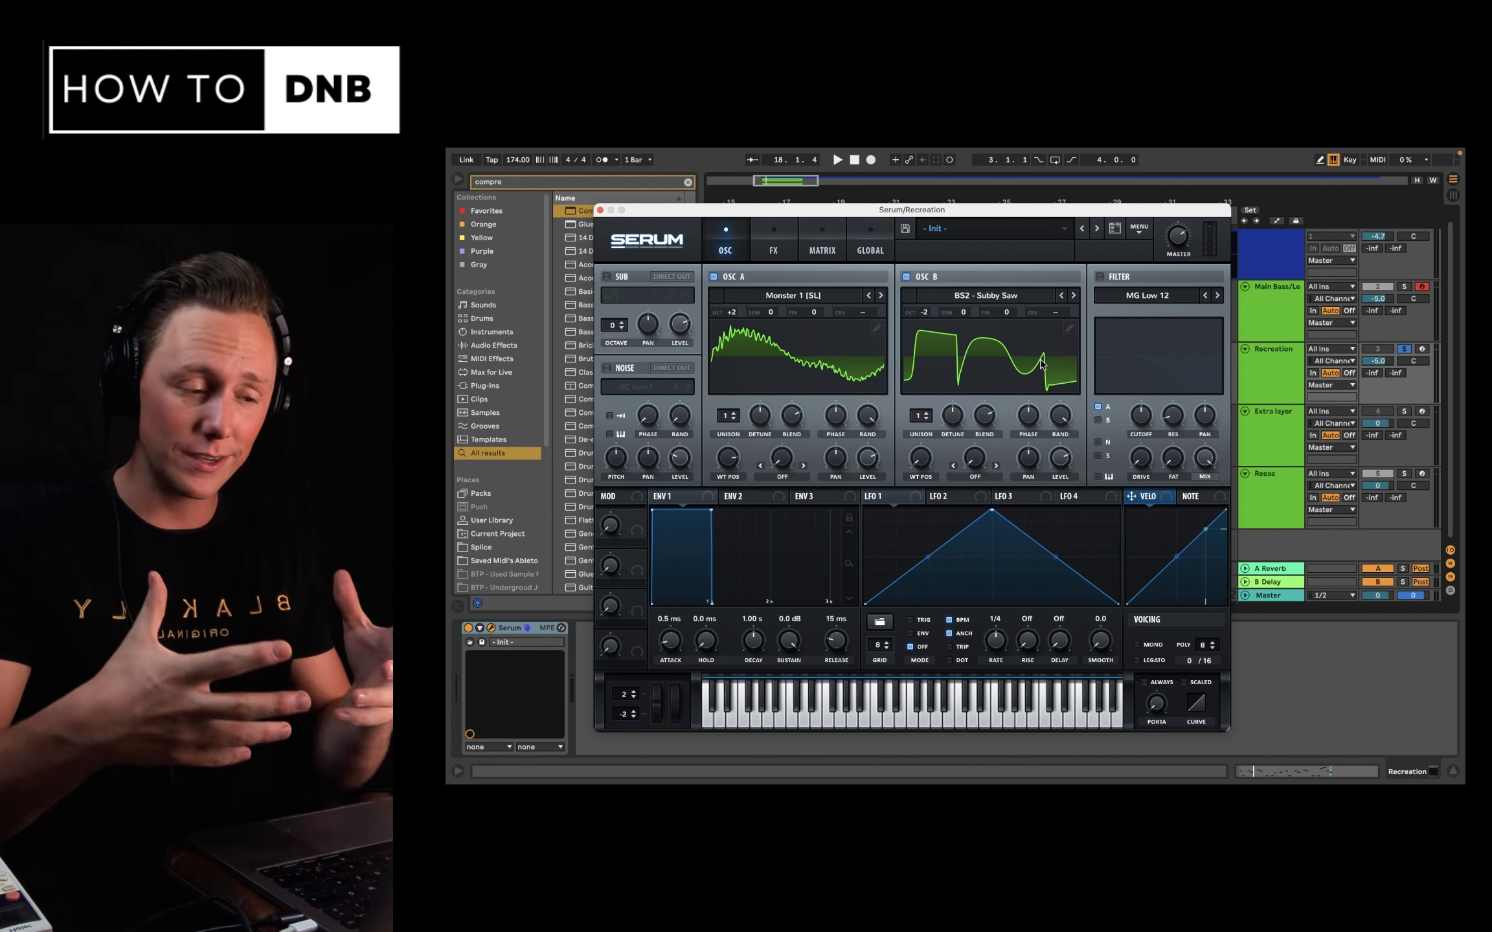
Inspect oscillator B's waveform and harmonics in the wavetable editor, close it, and audition the patch.
{"action": "left_click", "coordinate": [1069, 328]}
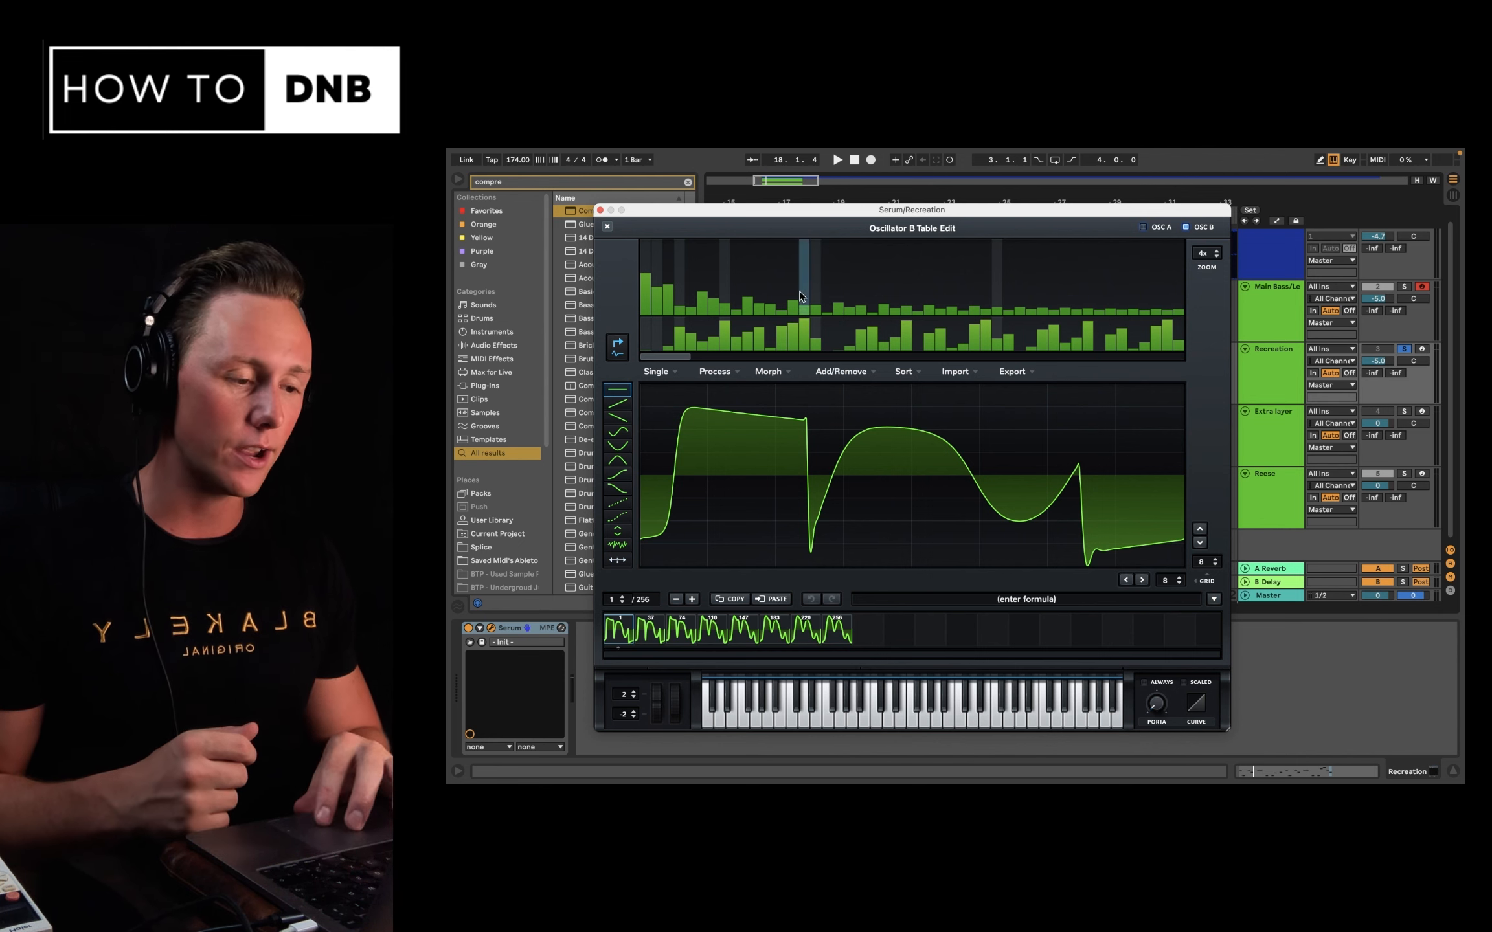
{"action": "scroll", "coordinate": [801, 296], "scroll_direction": "right", "scroll_amount": 10}
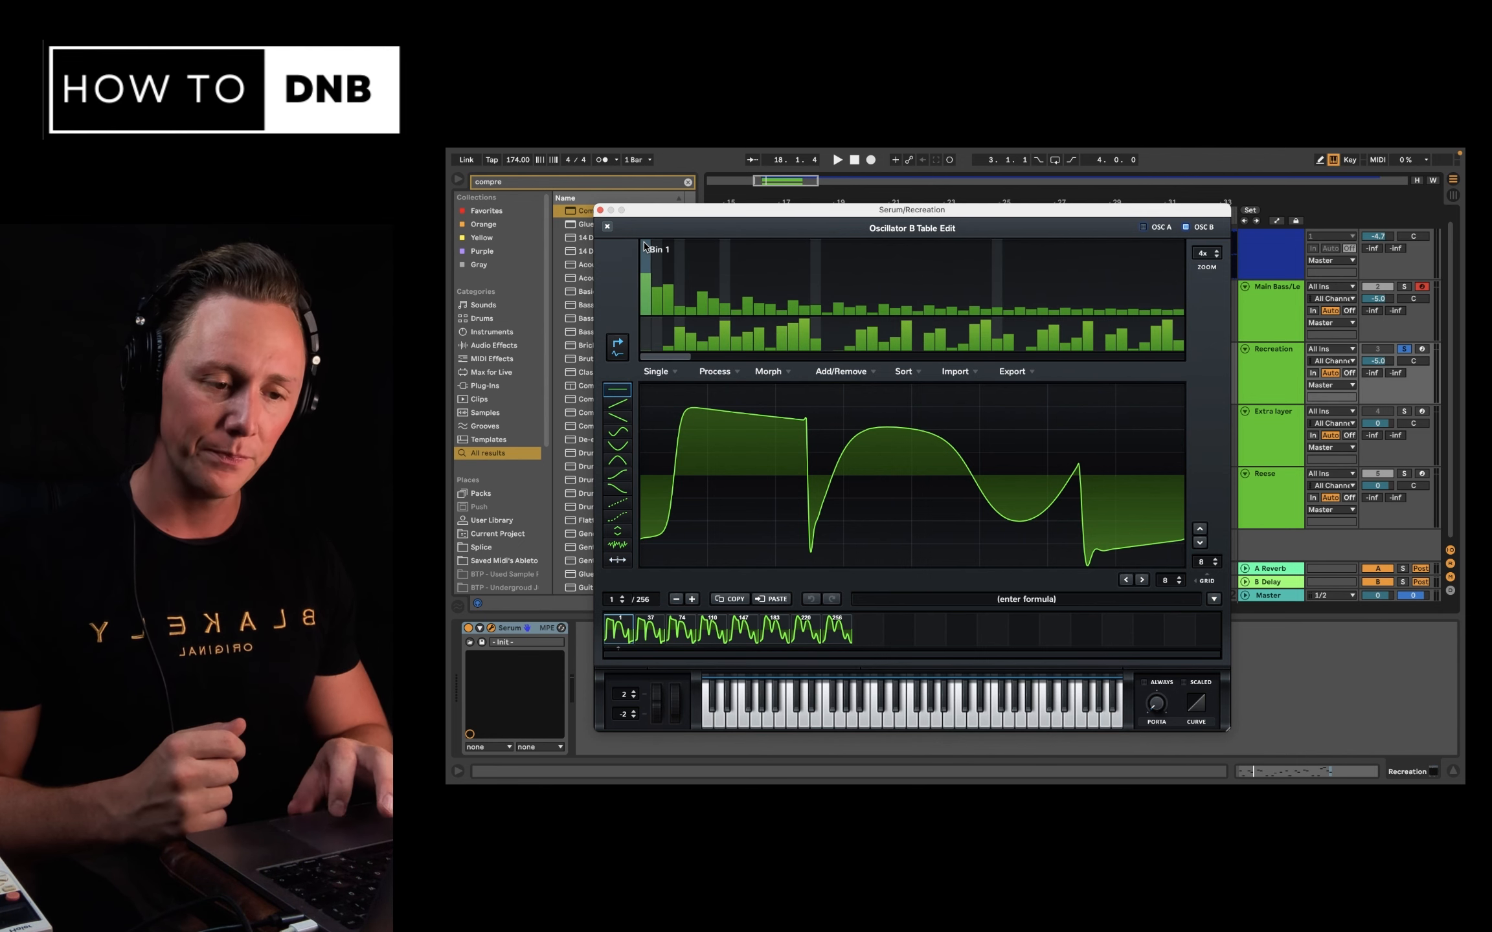
{"action": "left_click", "coordinate": [606, 226]}
{"action": "key", "text": "space"}
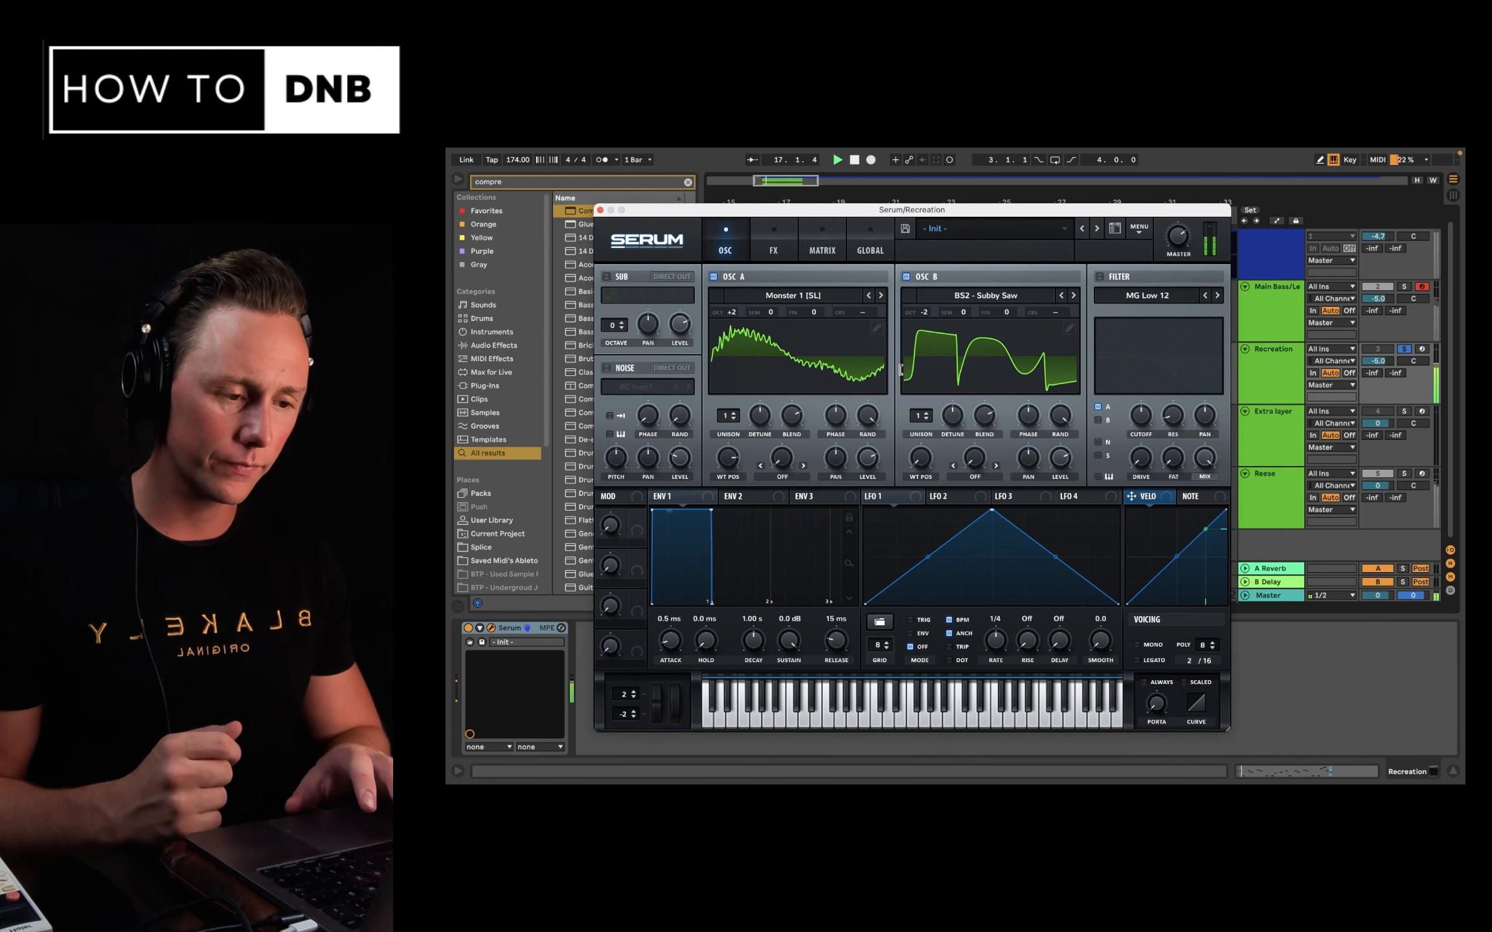
{"action": "key", "text": "space"}
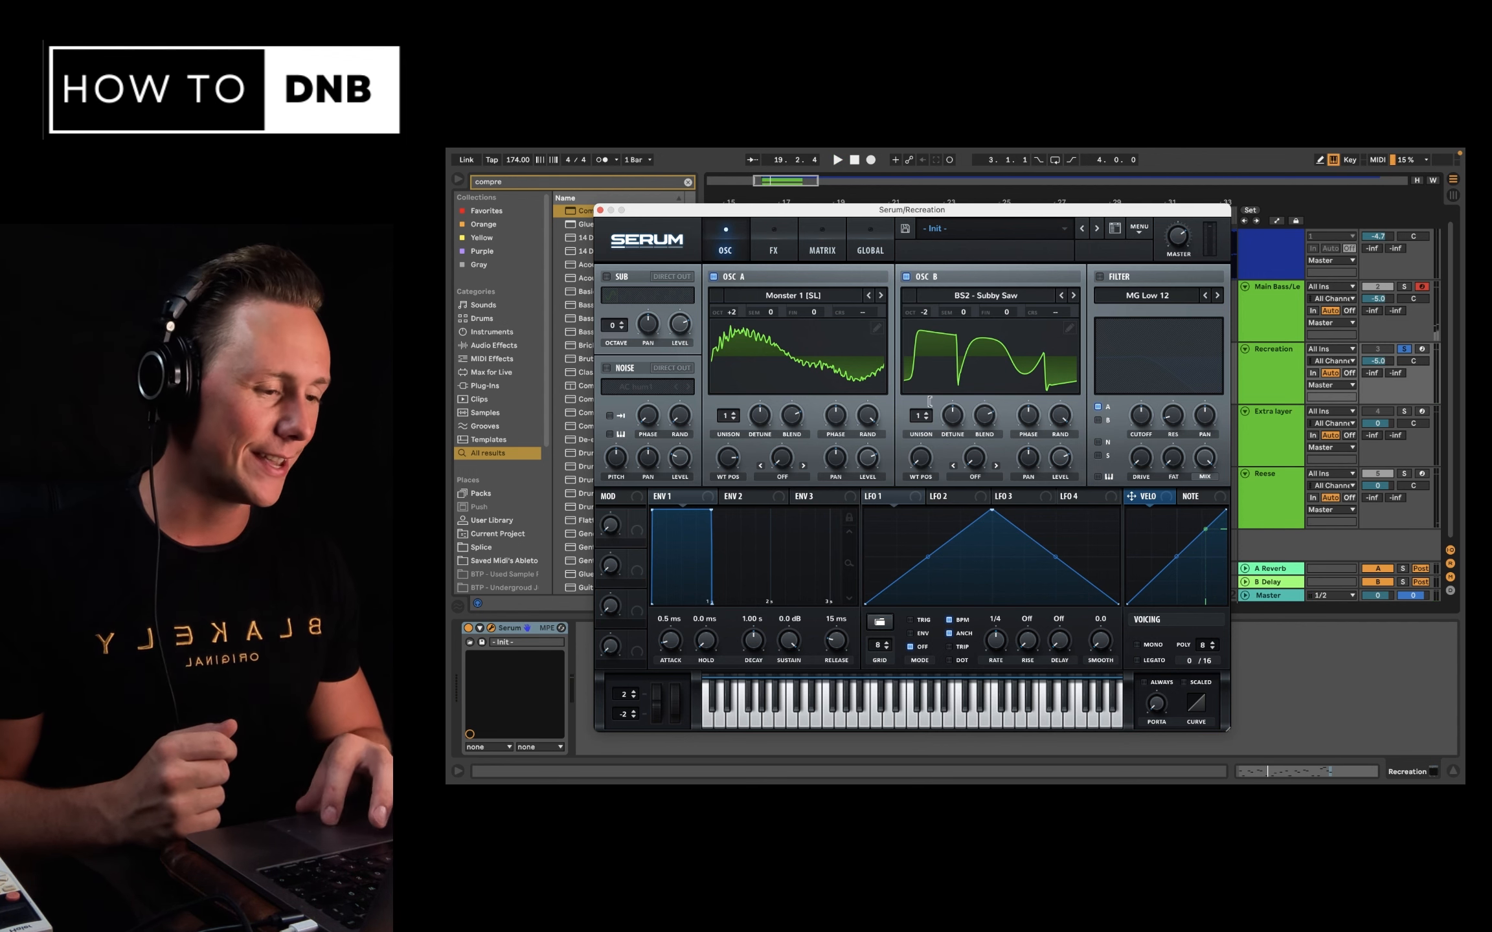
Add Serum's Distortion effect, set its type to Diode 2, and switch its filter to Post.
{"action": "left_click", "coordinate": [773, 245]}
{"action": "left_click", "coordinate": [611, 301]}
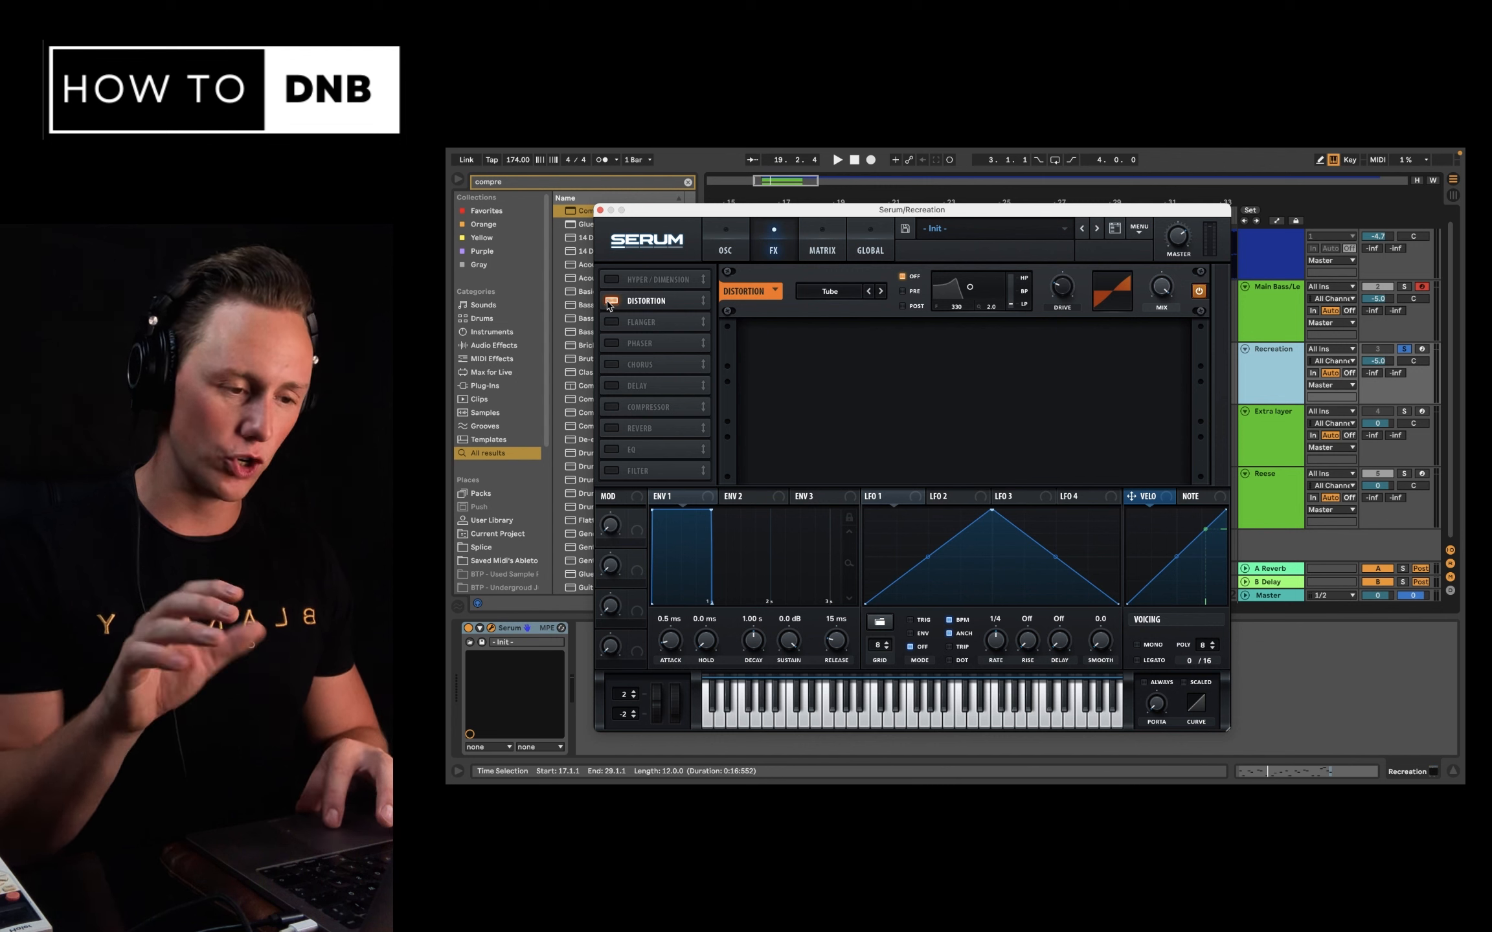
{"action": "left_click", "coordinate": [860, 298]}
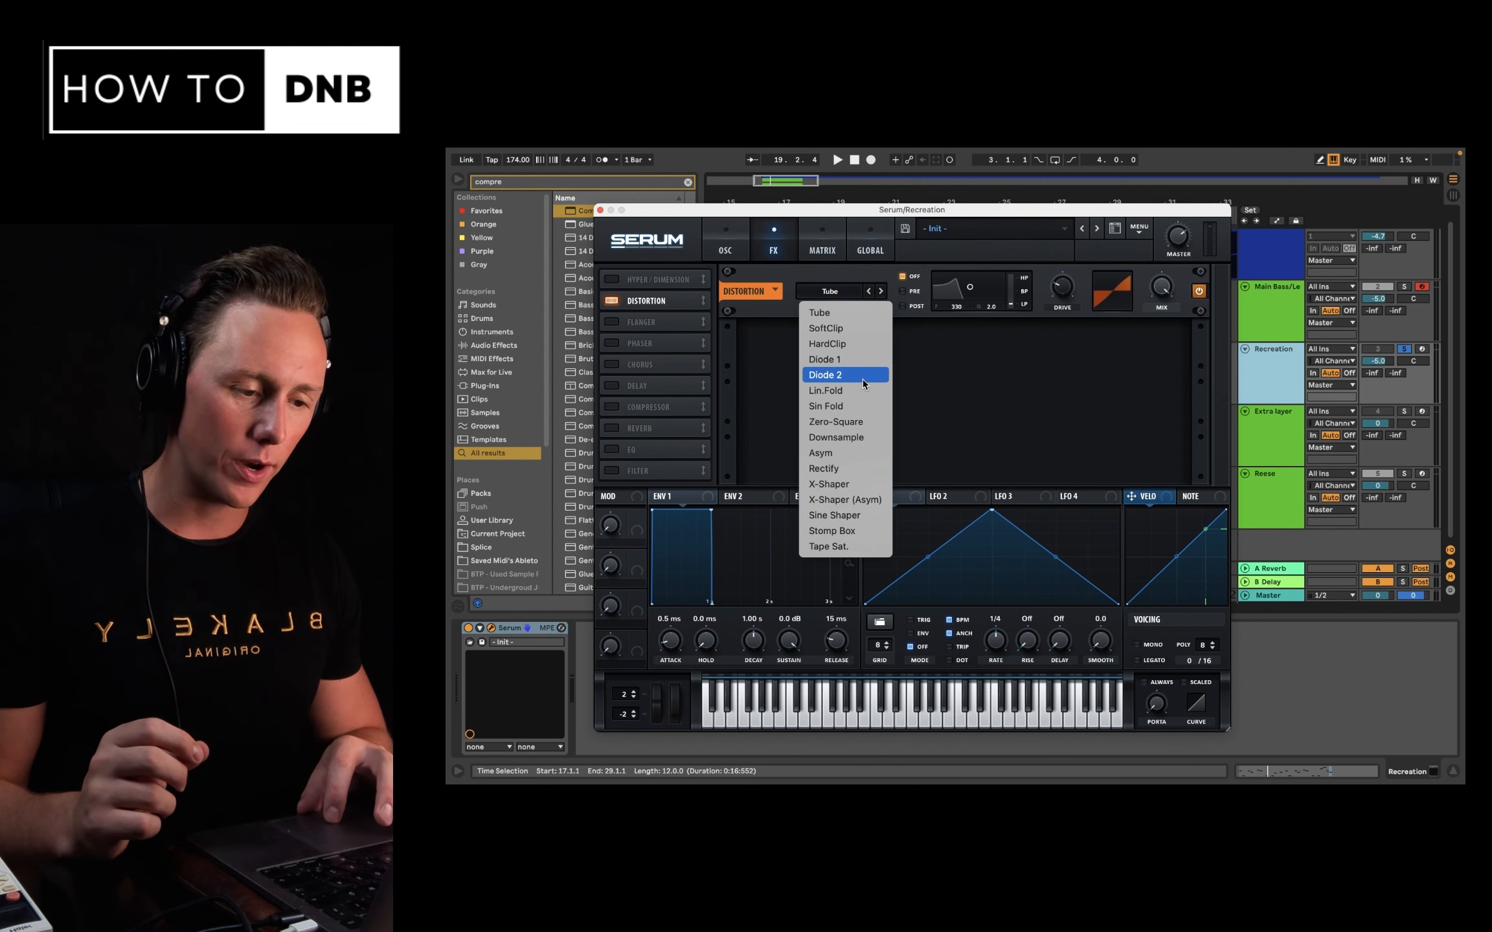
{"action": "left_click", "coordinate": [862, 378]}
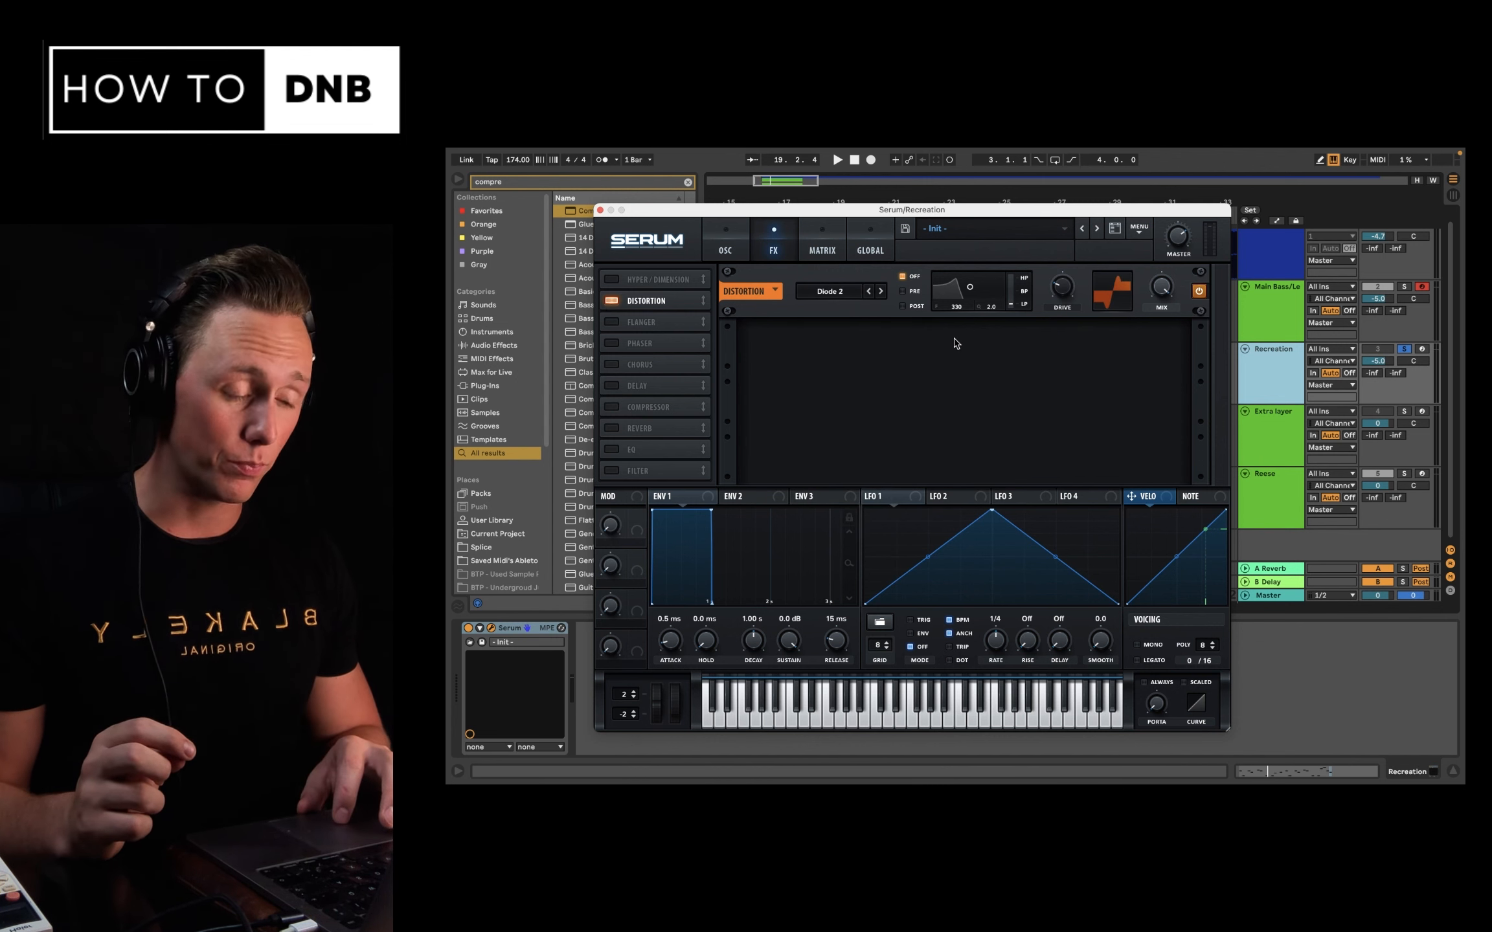
{"action": "left_click", "coordinate": [903, 307]}
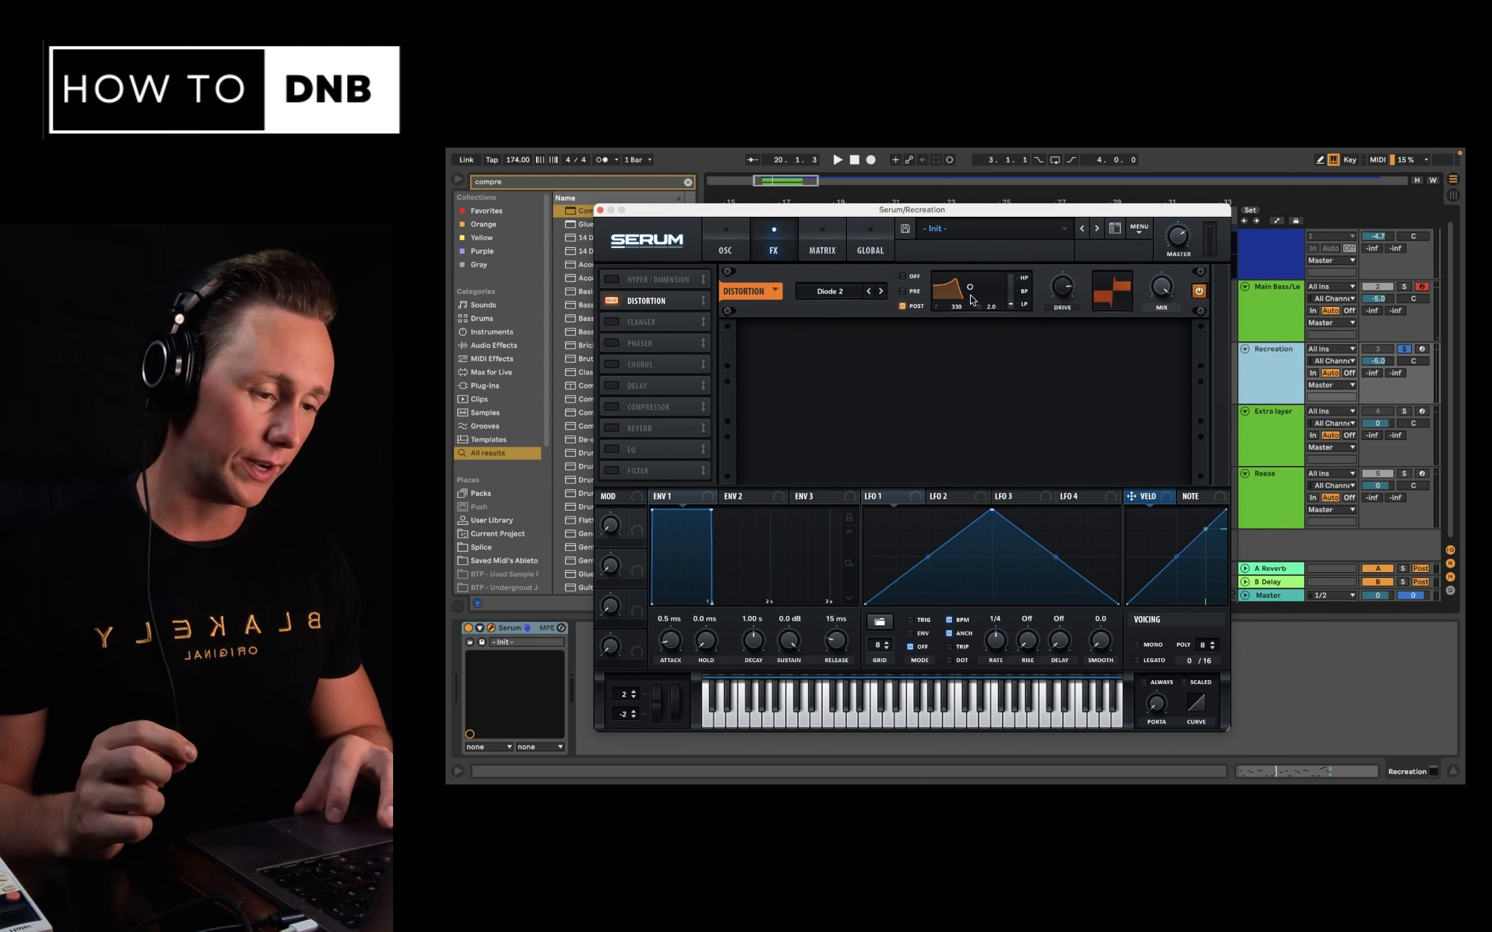
Lower the distortion's post filter cutoff to about 85 Hz with resonance at 0.1, auditioning the sound.
{"action": "left_click_drag", "start_coordinate": [969, 293], "coordinate": [975, 305]}
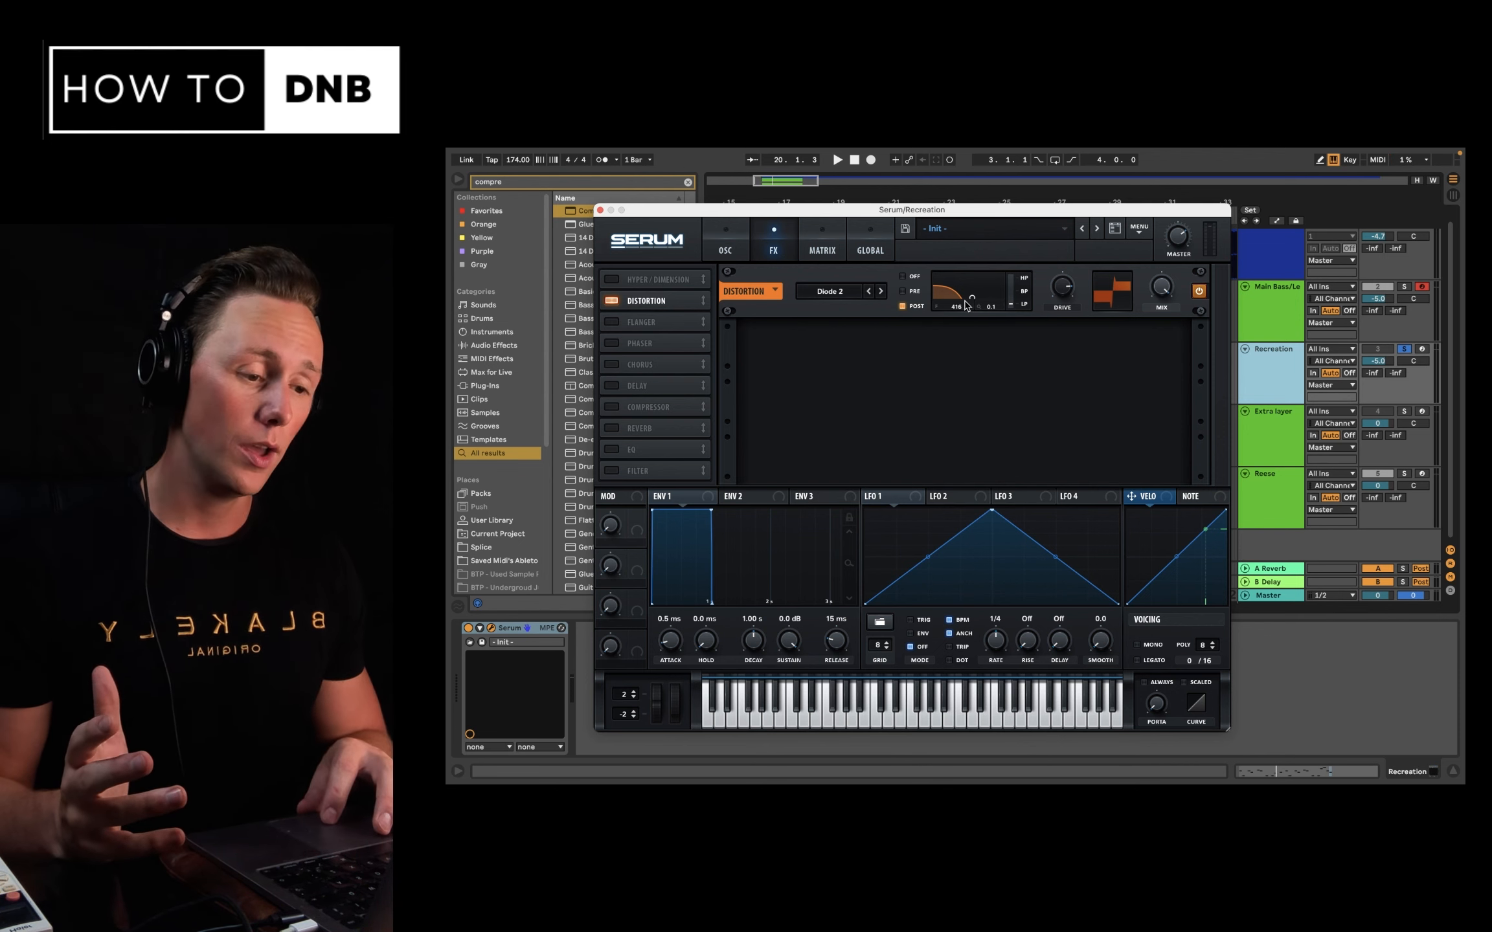
{"action": "left_click_drag", "start_coordinate": [970, 305], "coordinate": [965, 308]}
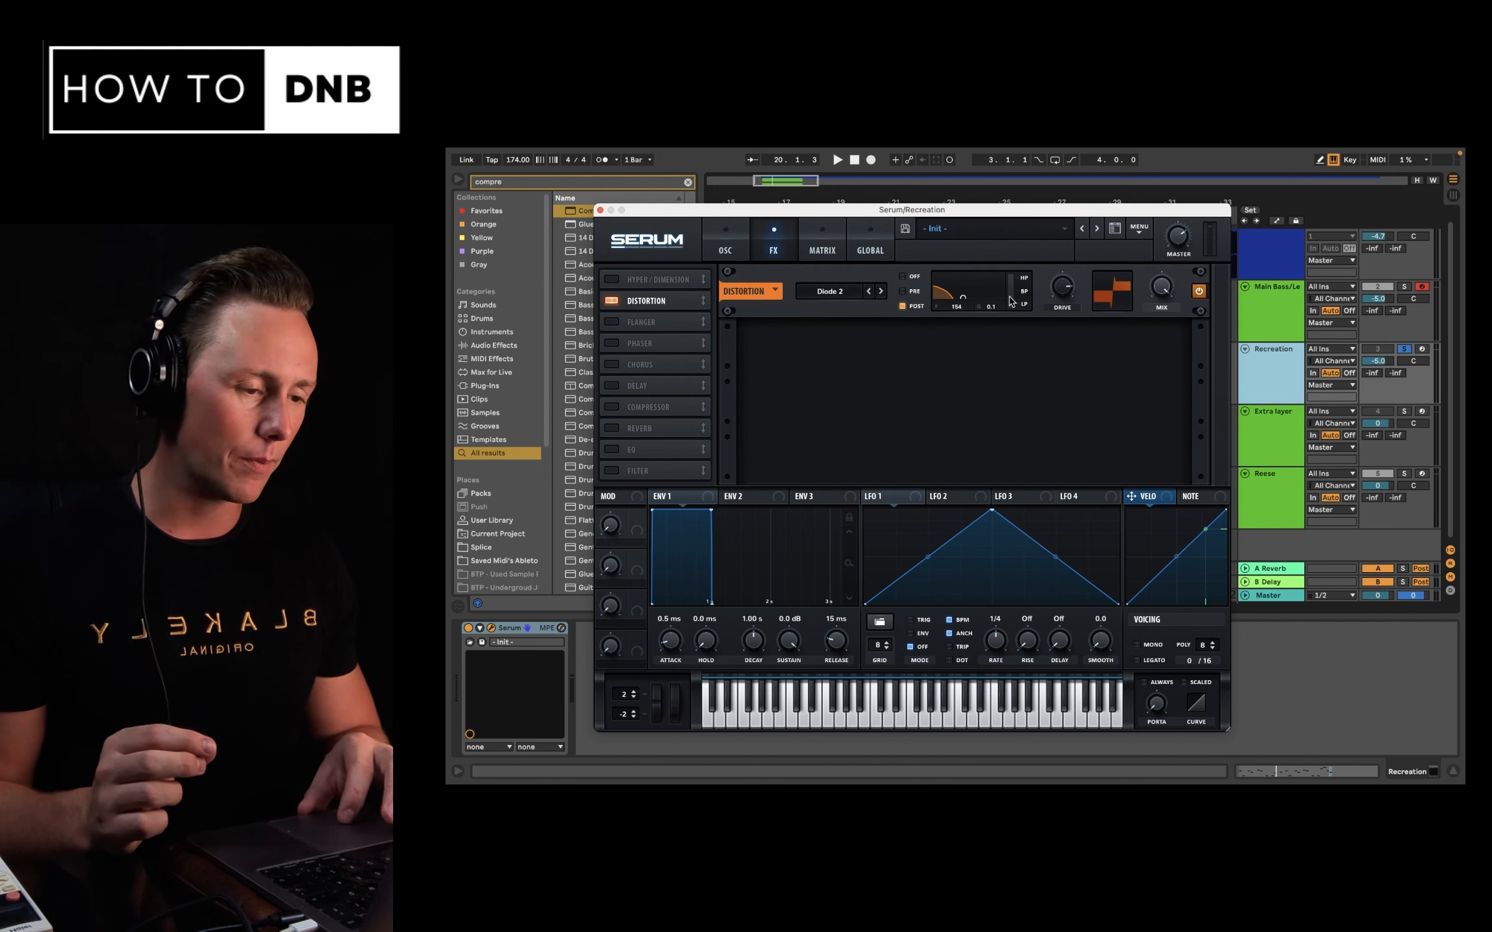
{"action": "key", "text": "space"}
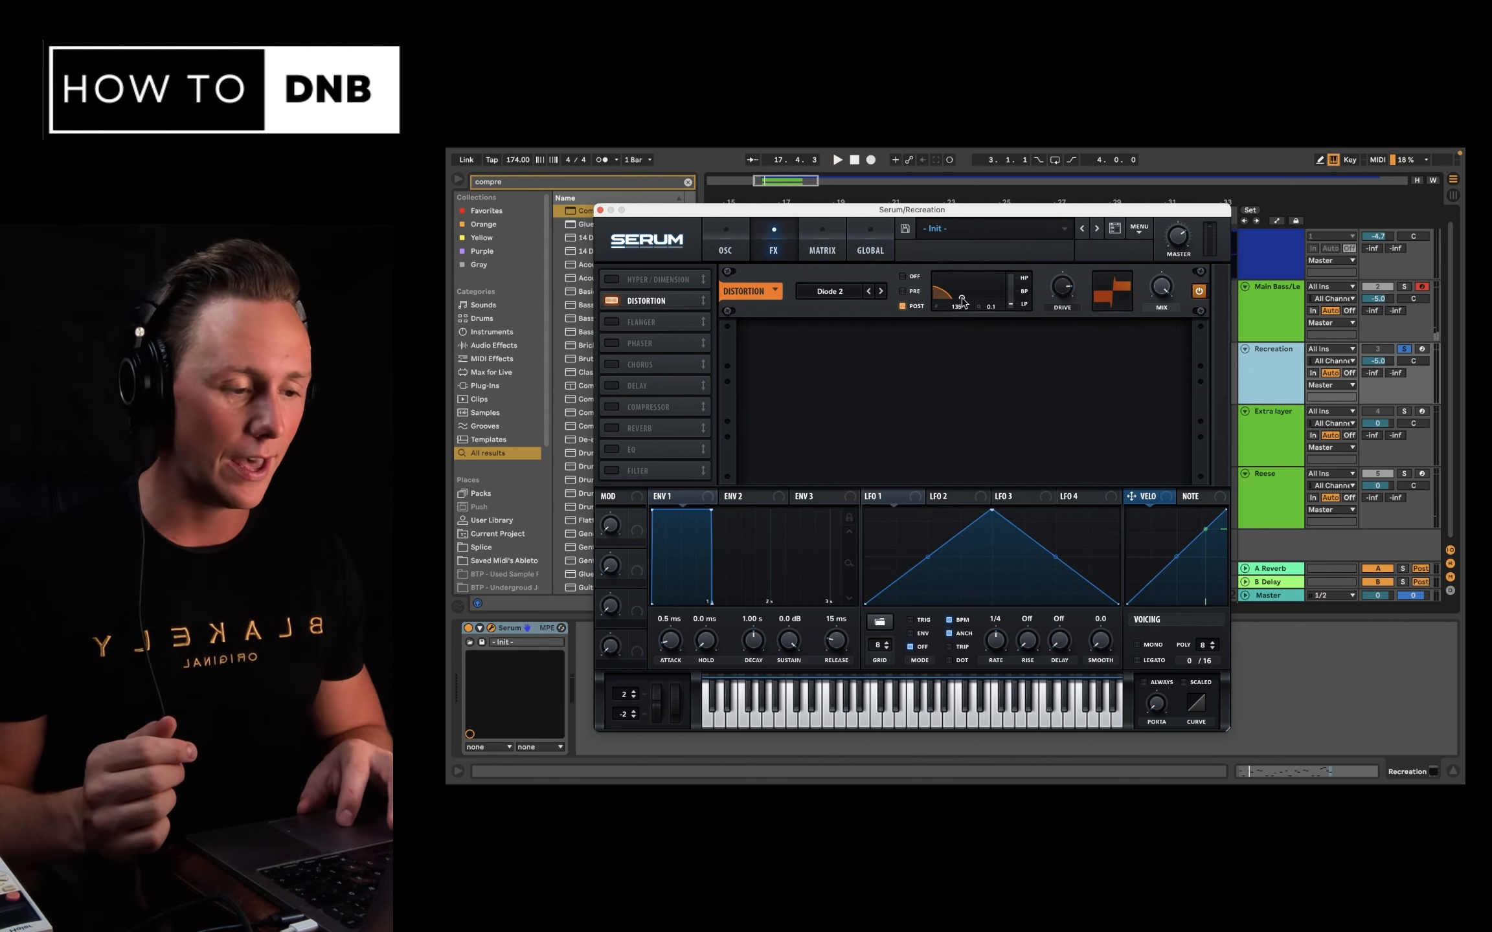
{"action": "left_click_drag", "start_coordinate": [960, 299], "coordinate": [960, 304]}
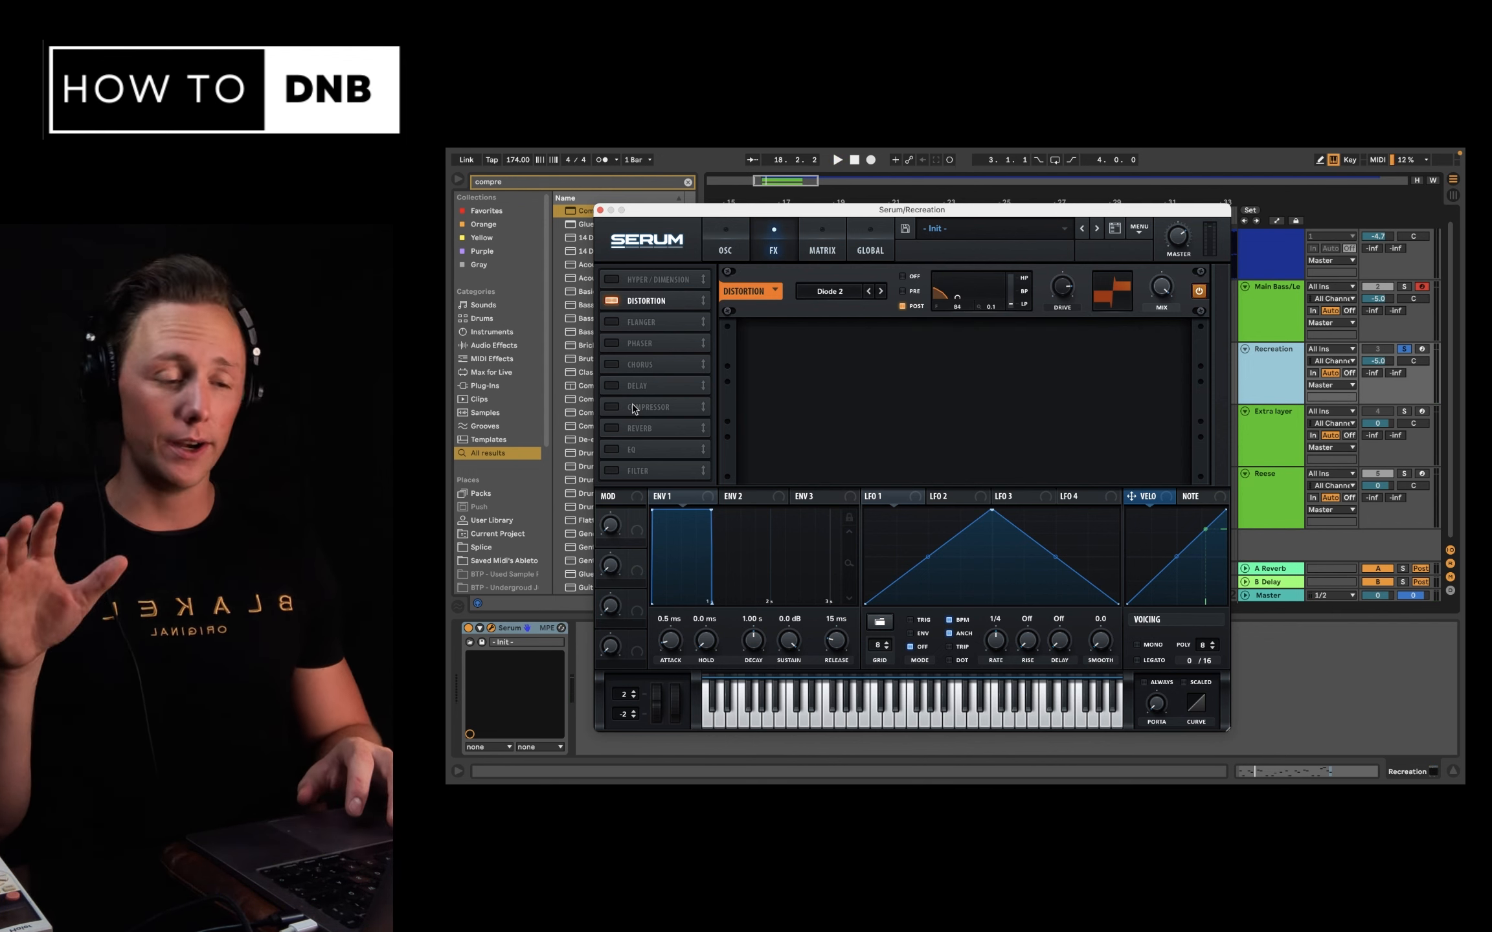
Add the Compressor effect in multiband mode, set its low band to about 59%, and audition the patch.
{"action": "left_click", "coordinate": [610, 407]}
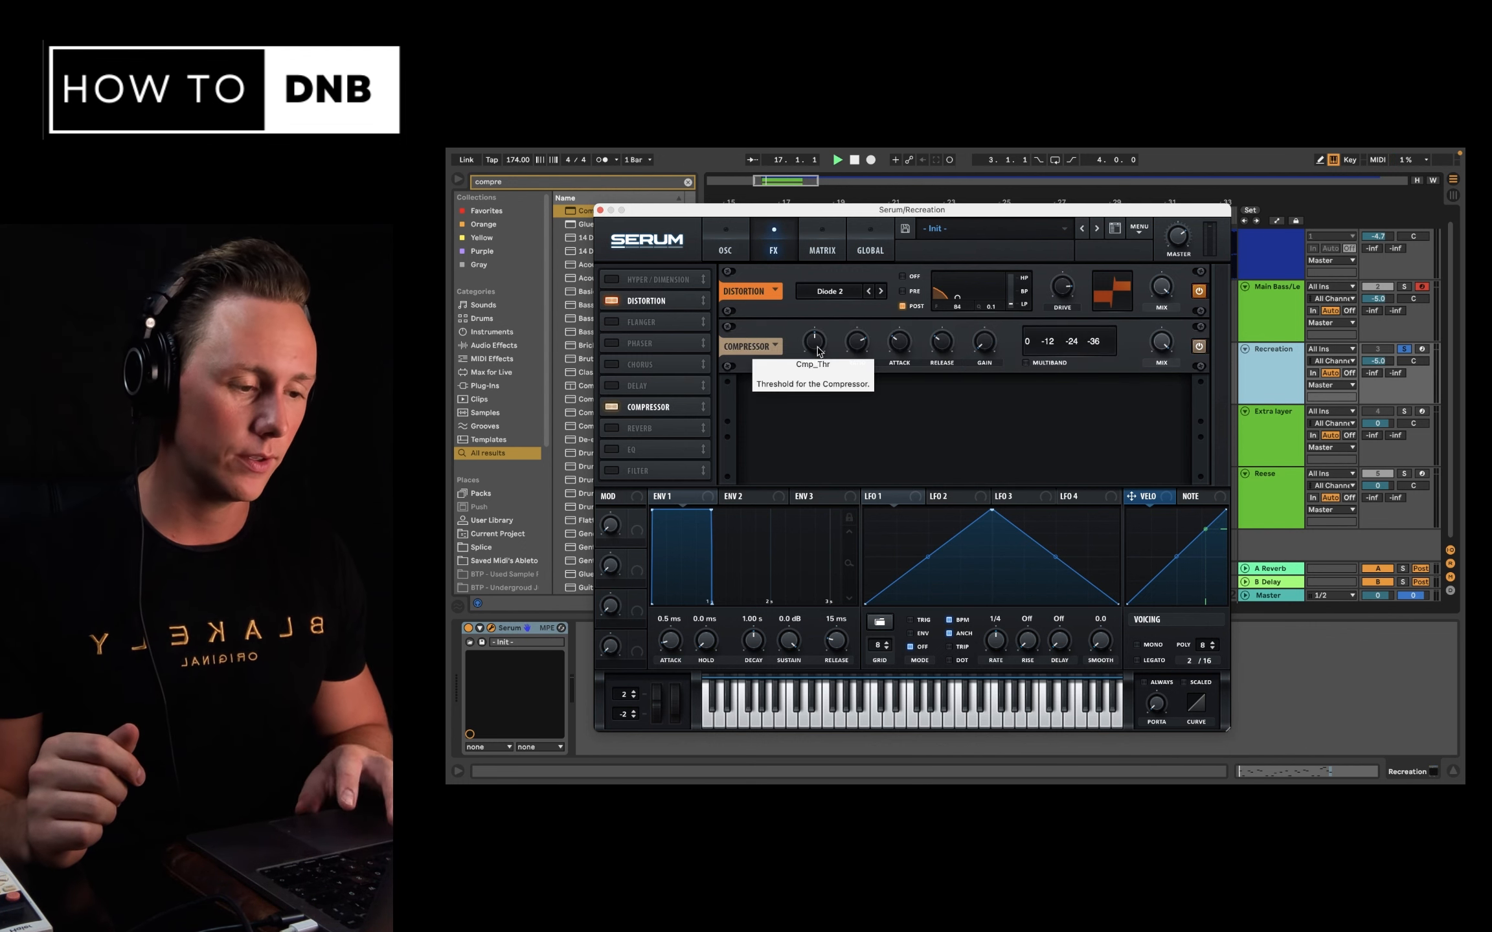
{"action": "left_click", "coordinate": [1025, 363]}
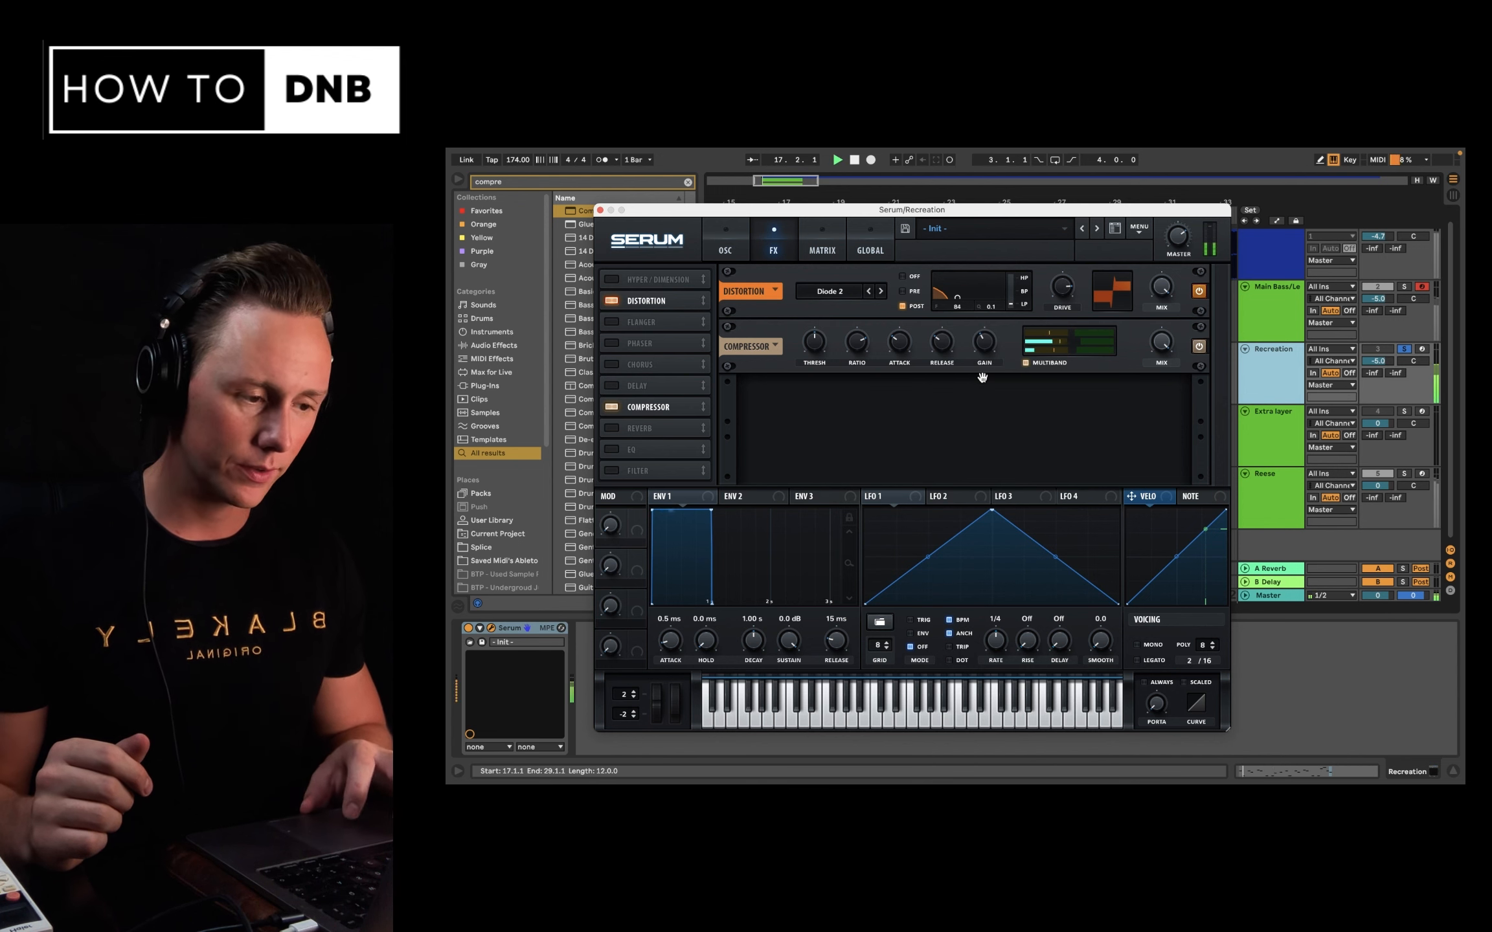
{"action": "left_click", "coordinate": [1061, 356]}
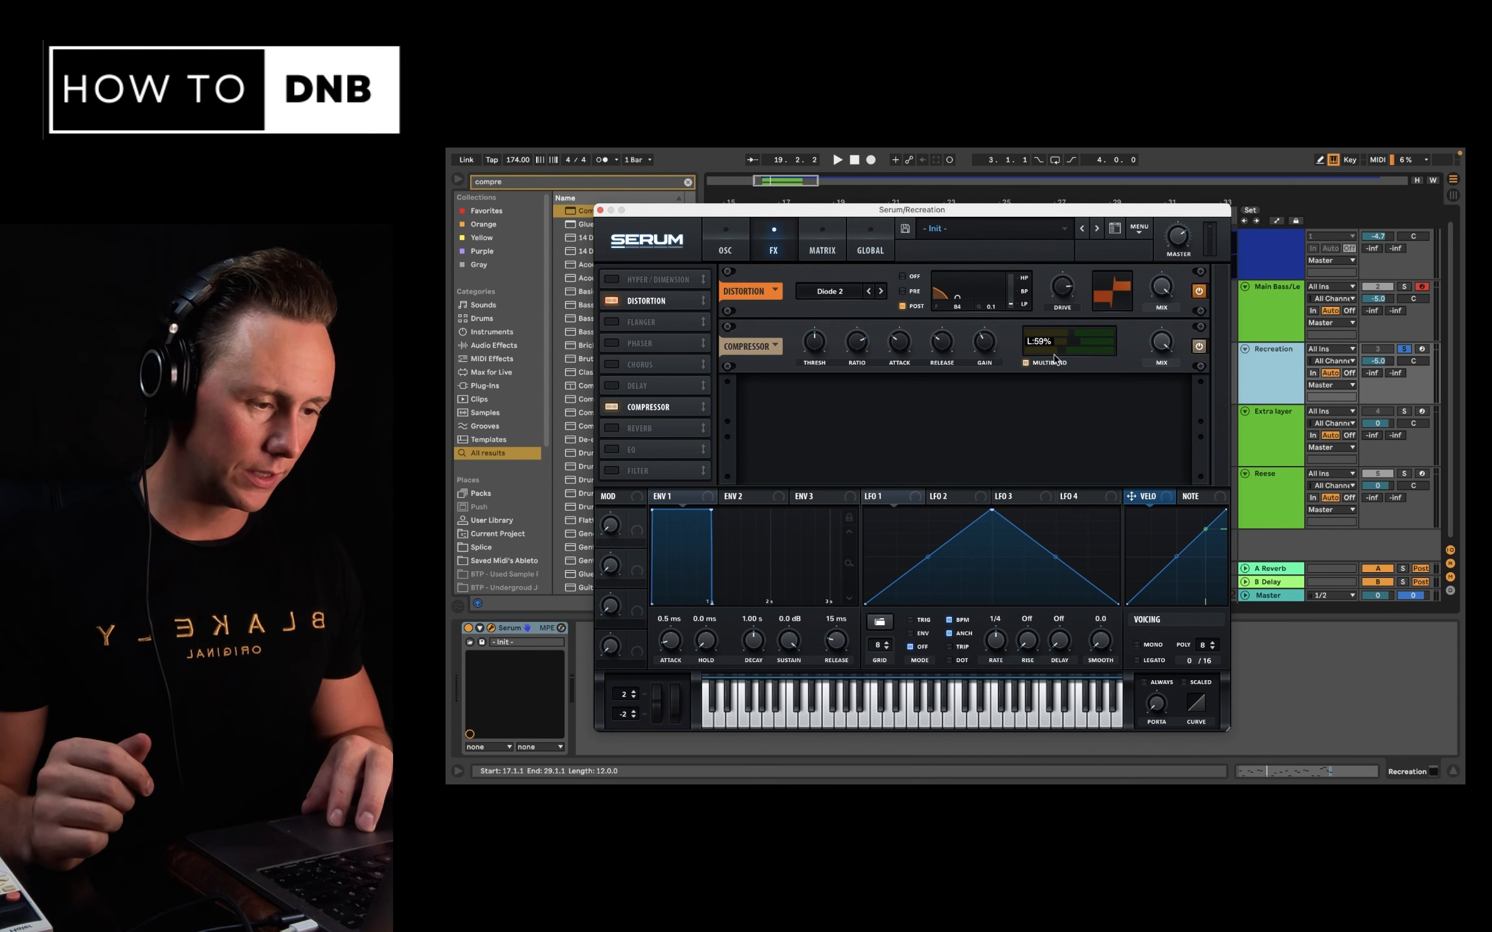
{"action": "key", "text": "space"}
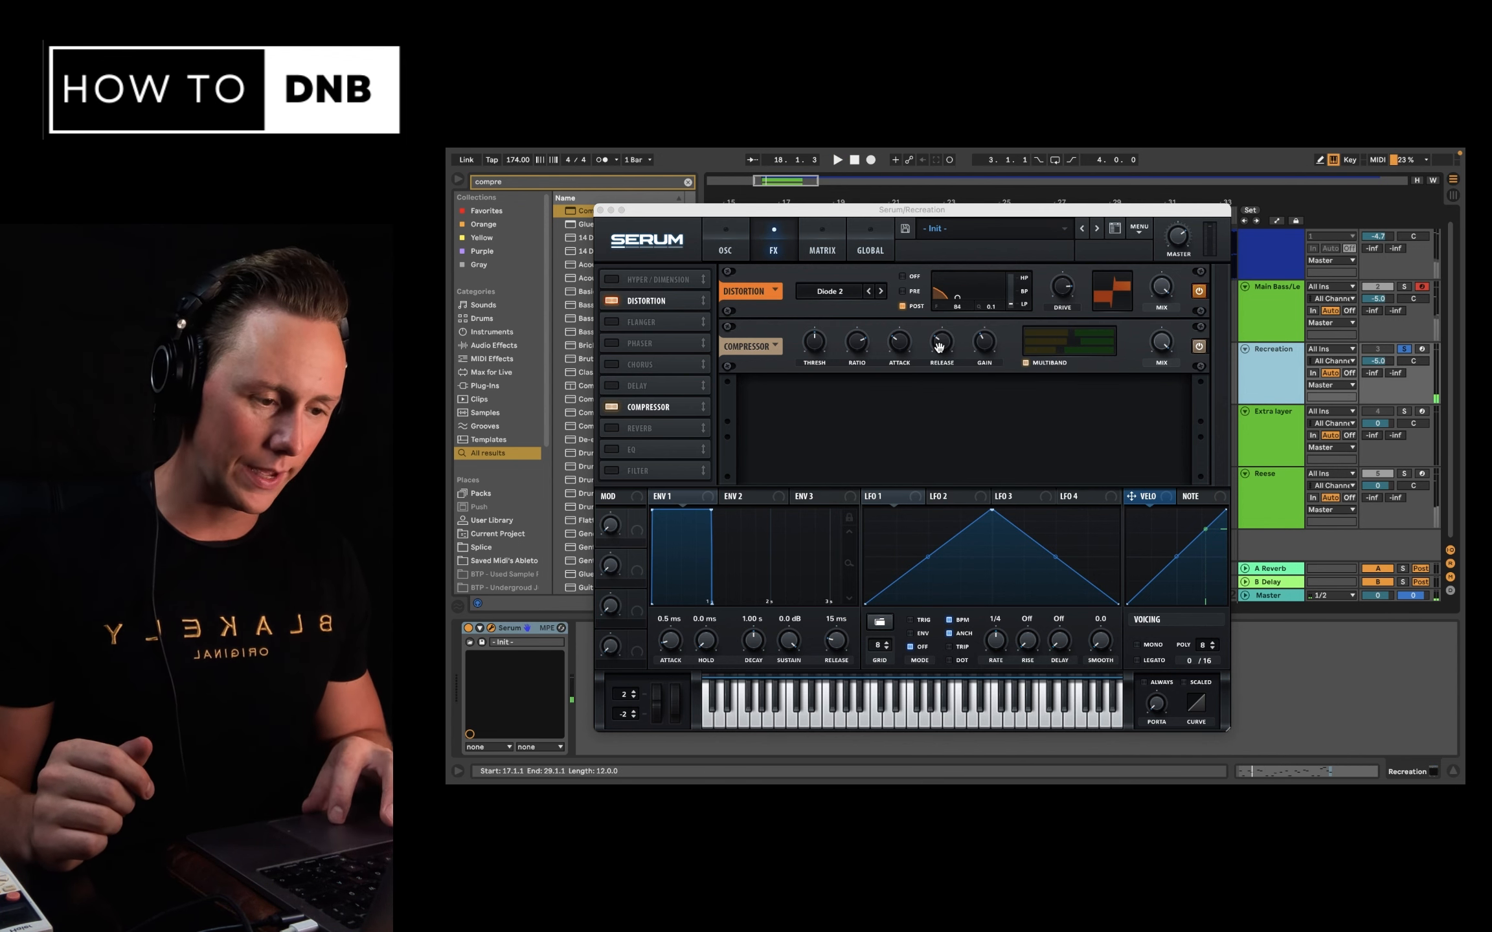
Raise the compressor's release to about 460 ms and audition the patch.
{"action": "left_click_drag", "start_coordinate": [940, 351], "coordinate": [969, 322]}
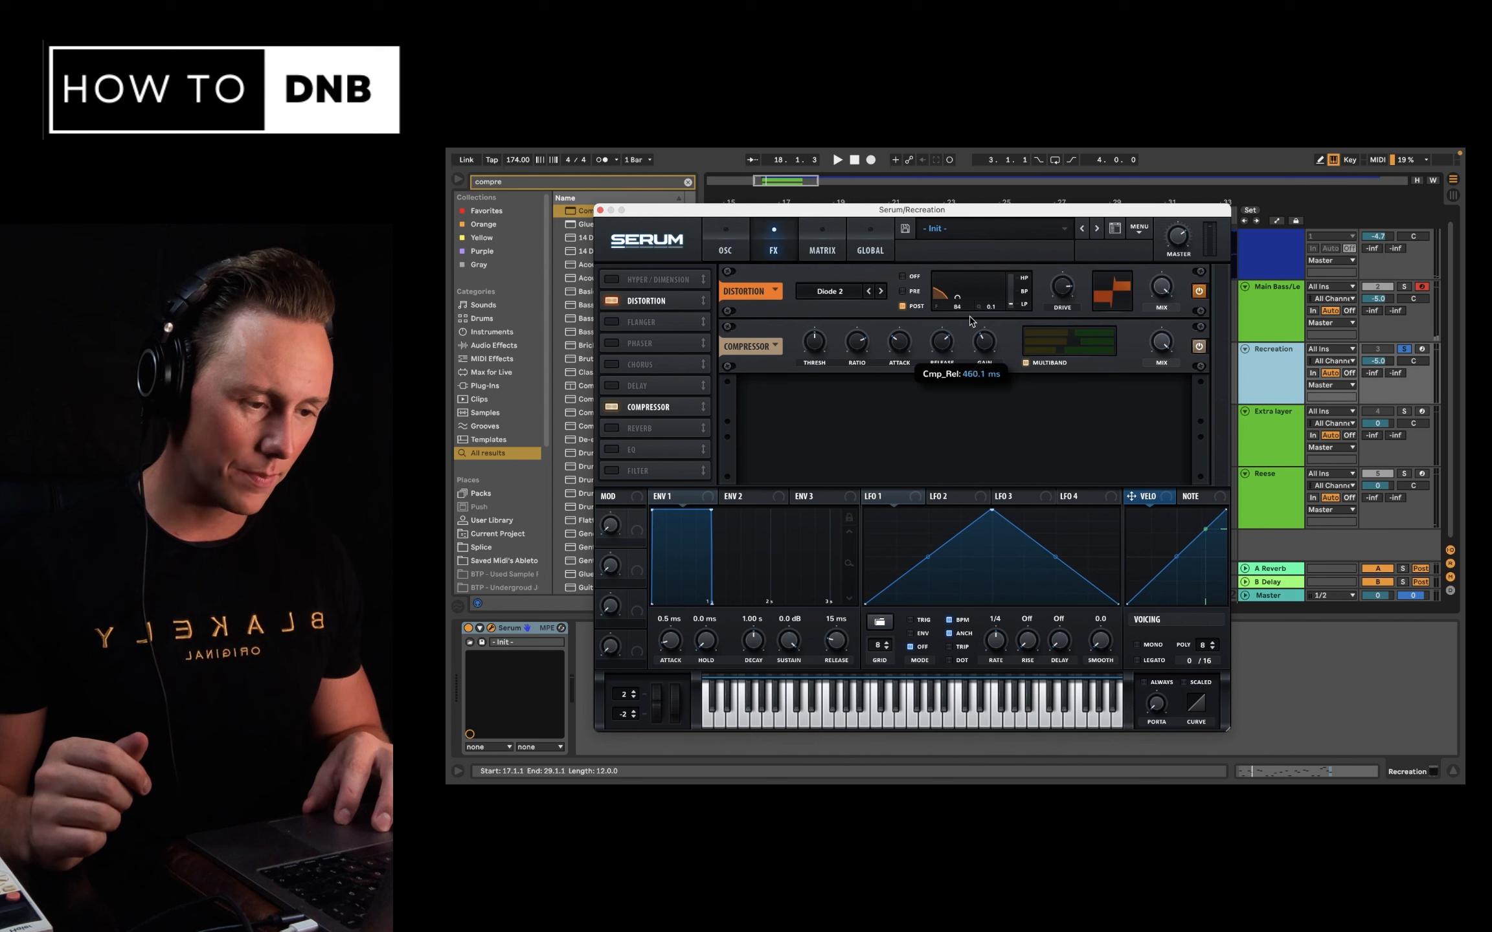
{"action": "key", "text": "space"}
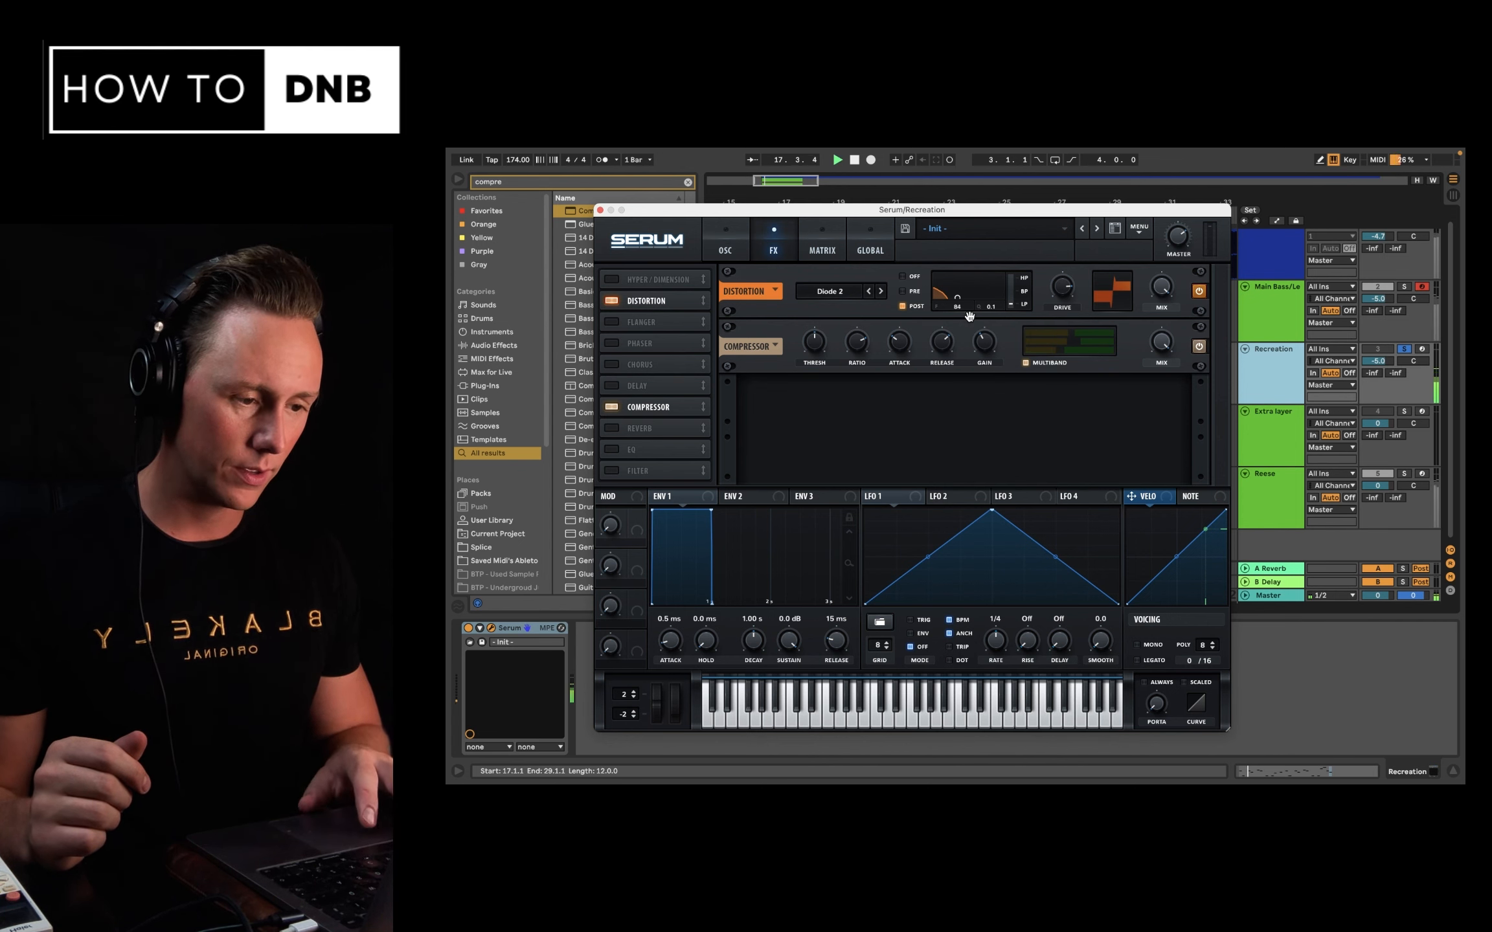
{"action": "key", "text": "space"}
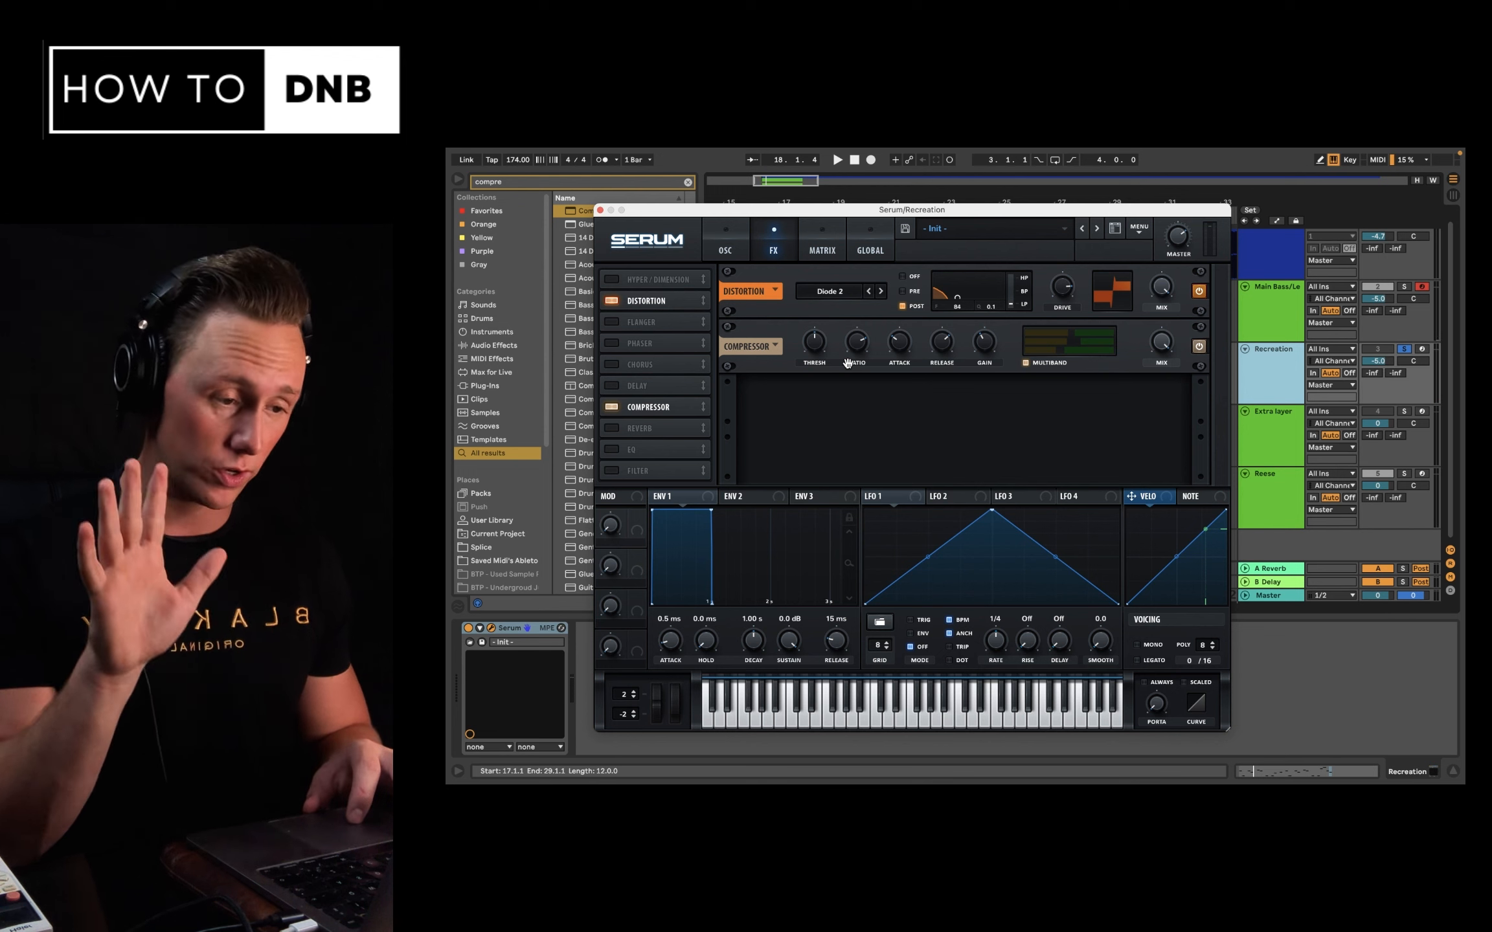
Enable Serum's sub oscillator with a sine wave and set its octave to -1.
{"action": "left_click", "coordinate": [716, 246]}
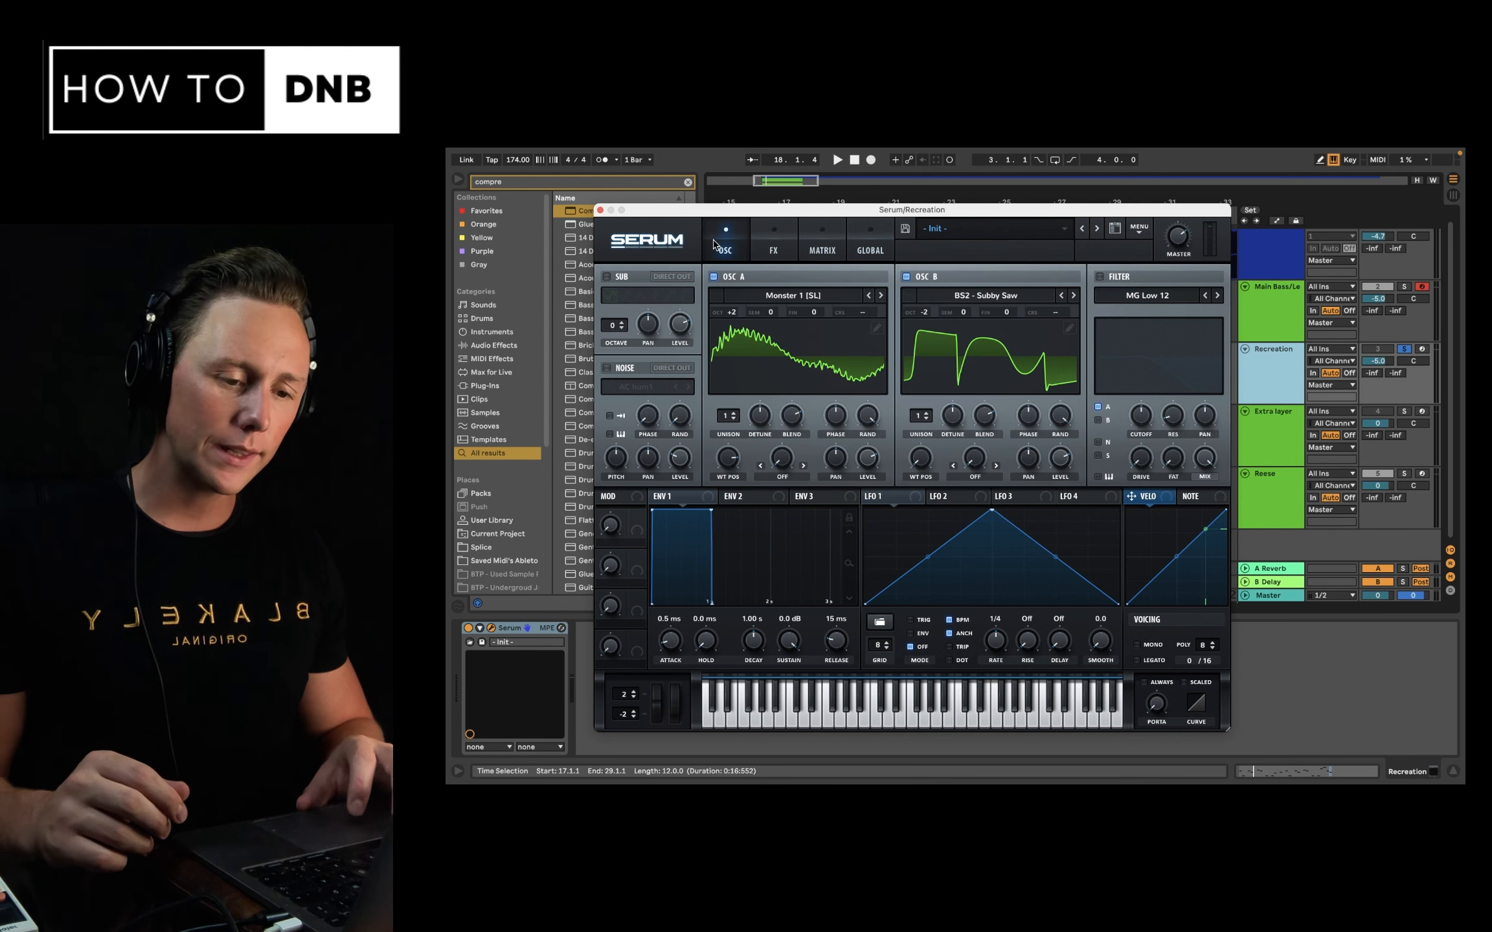
{"action": "left_click", "coordinate": [607, 277]}
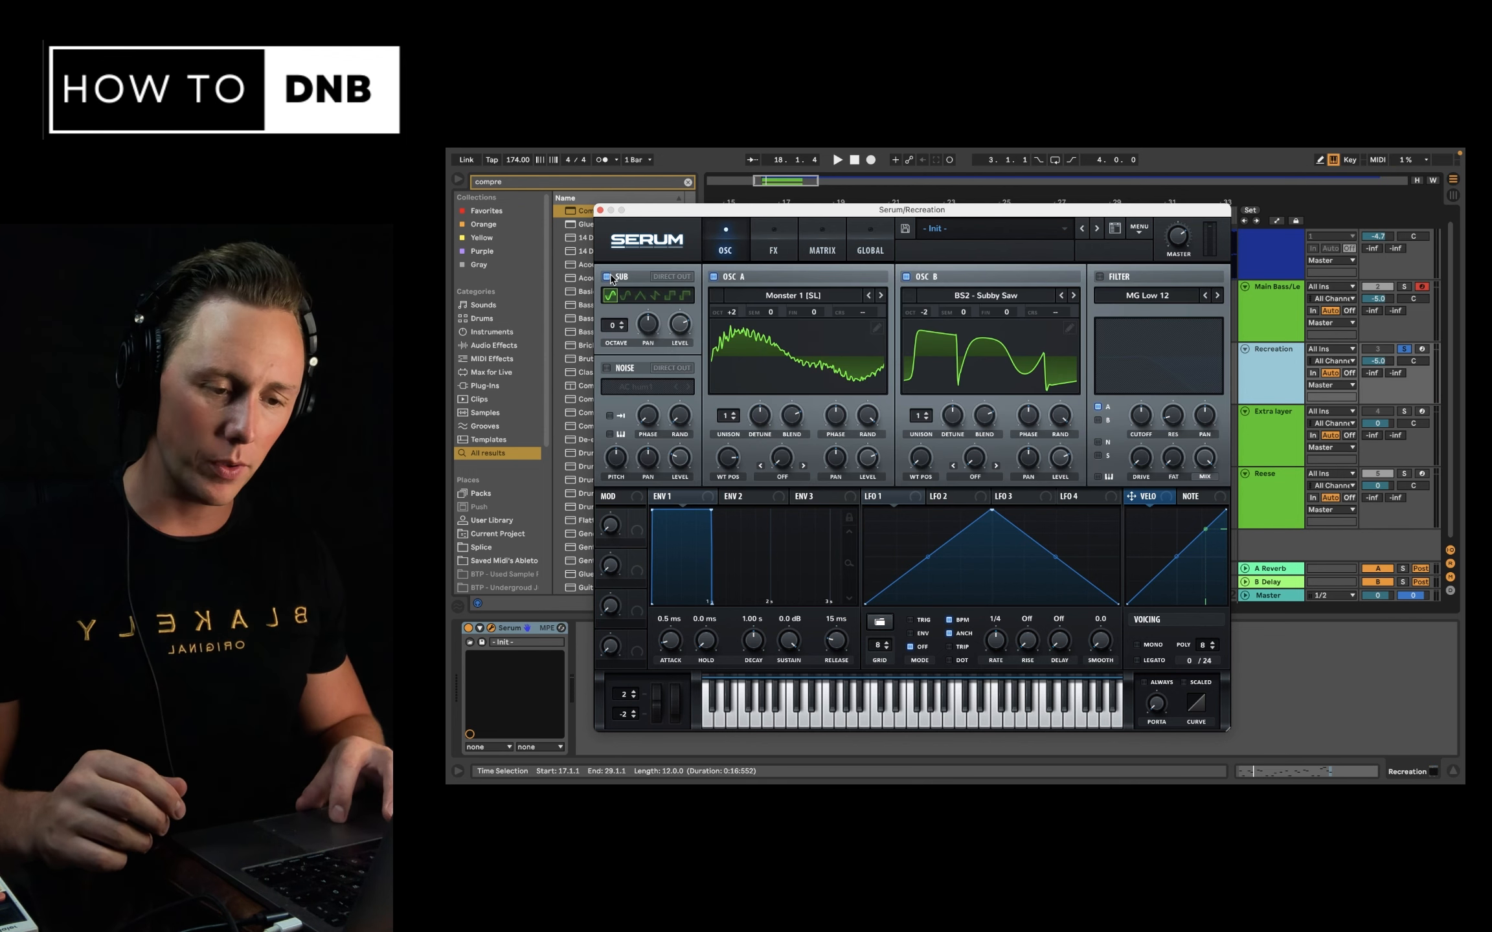
{"action": "left_click", "coordinate": [623, 330]}
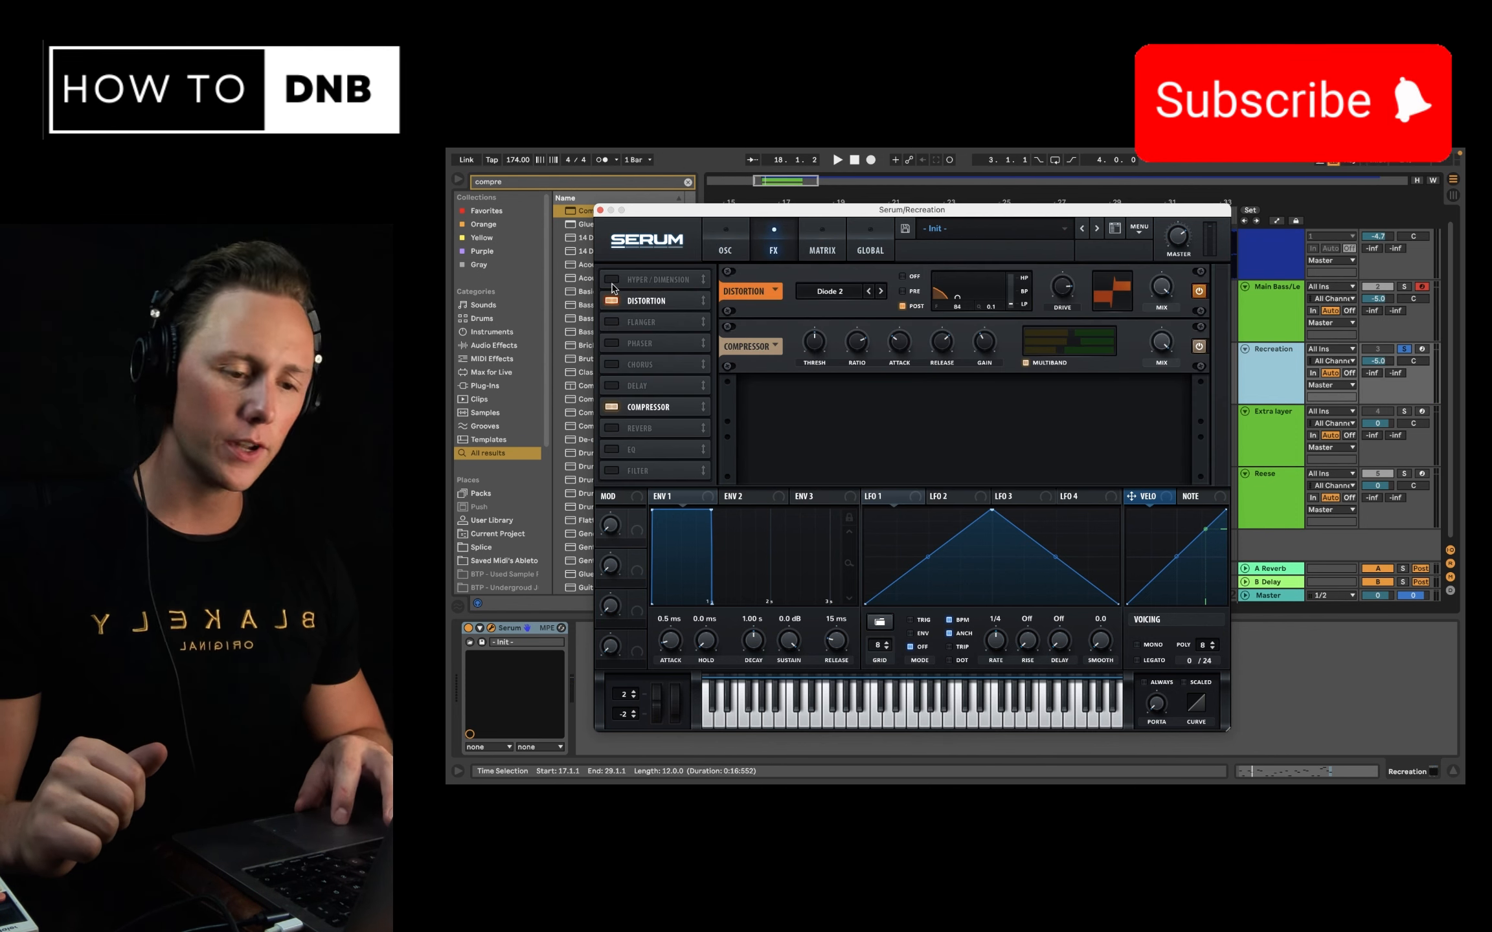
Add the Hyper/Dimension effect, set the Dimension mix to about 11% and size to about 20%, and audition it.
{"action": "left_click", "coordinate": [612, 285]}
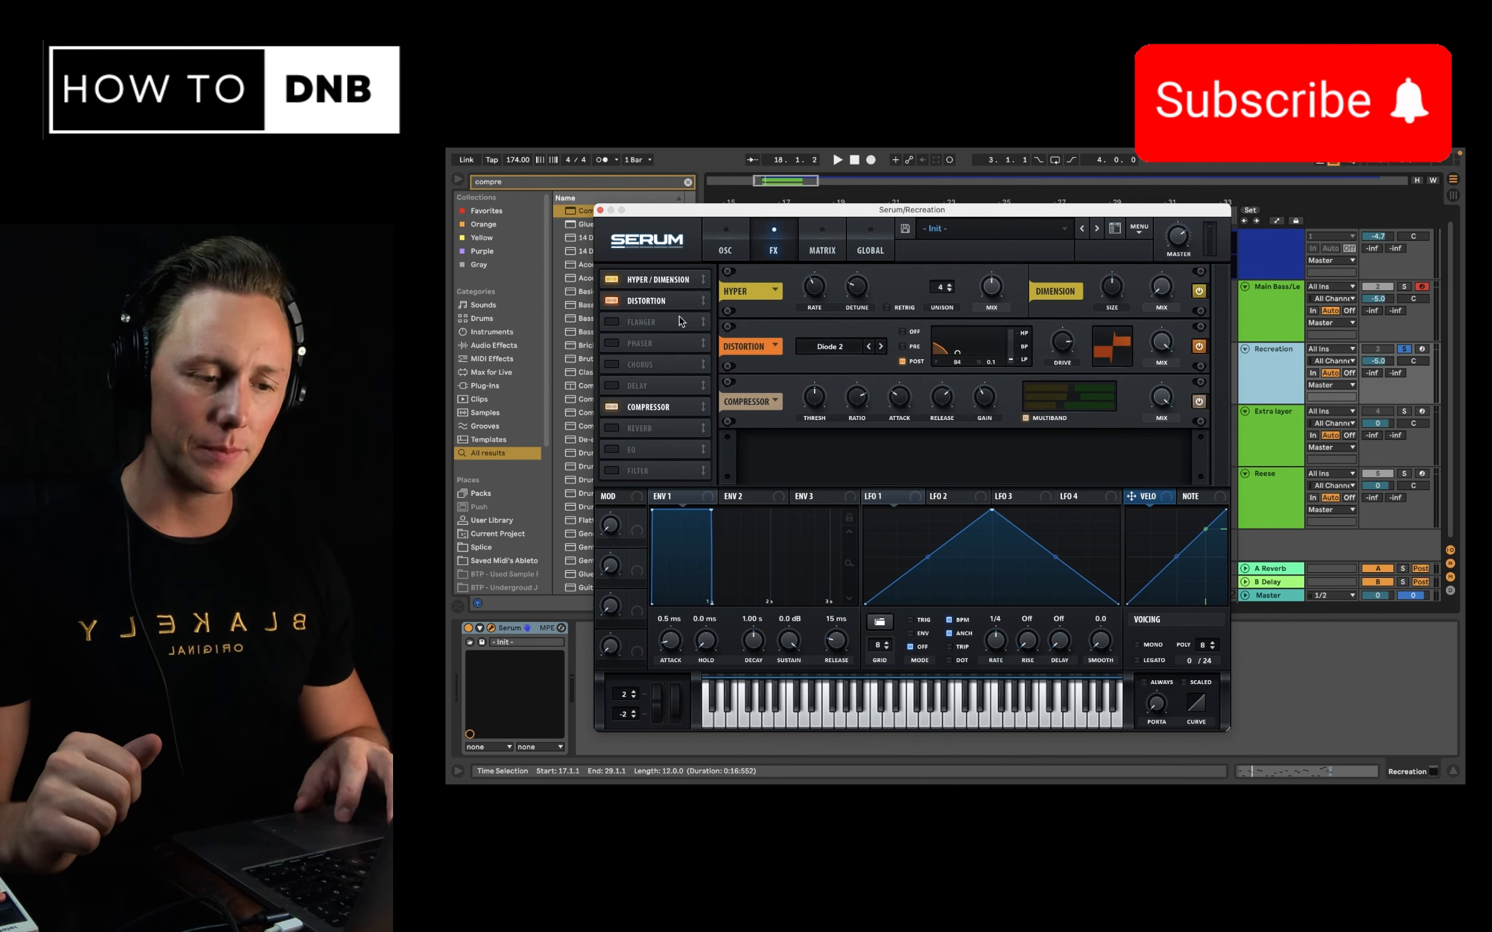
{"action": "mouse_move", "coordinate": [1164, 295]}
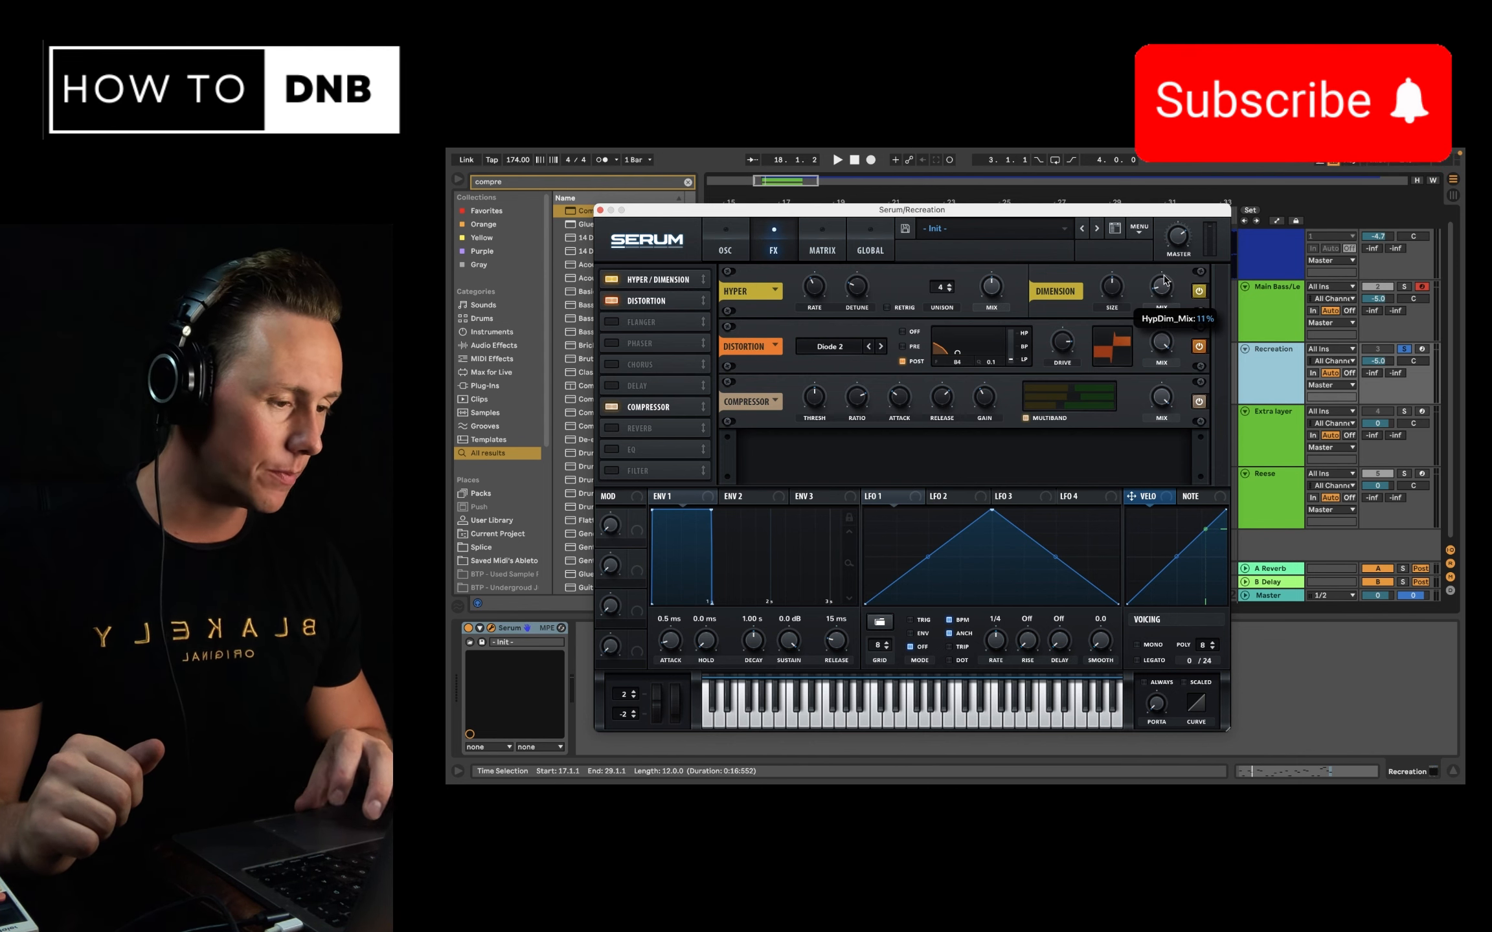
{"action": "left_click_drag", "start_coordinate": [1116, 292], "coordinate": [1108, 318]}
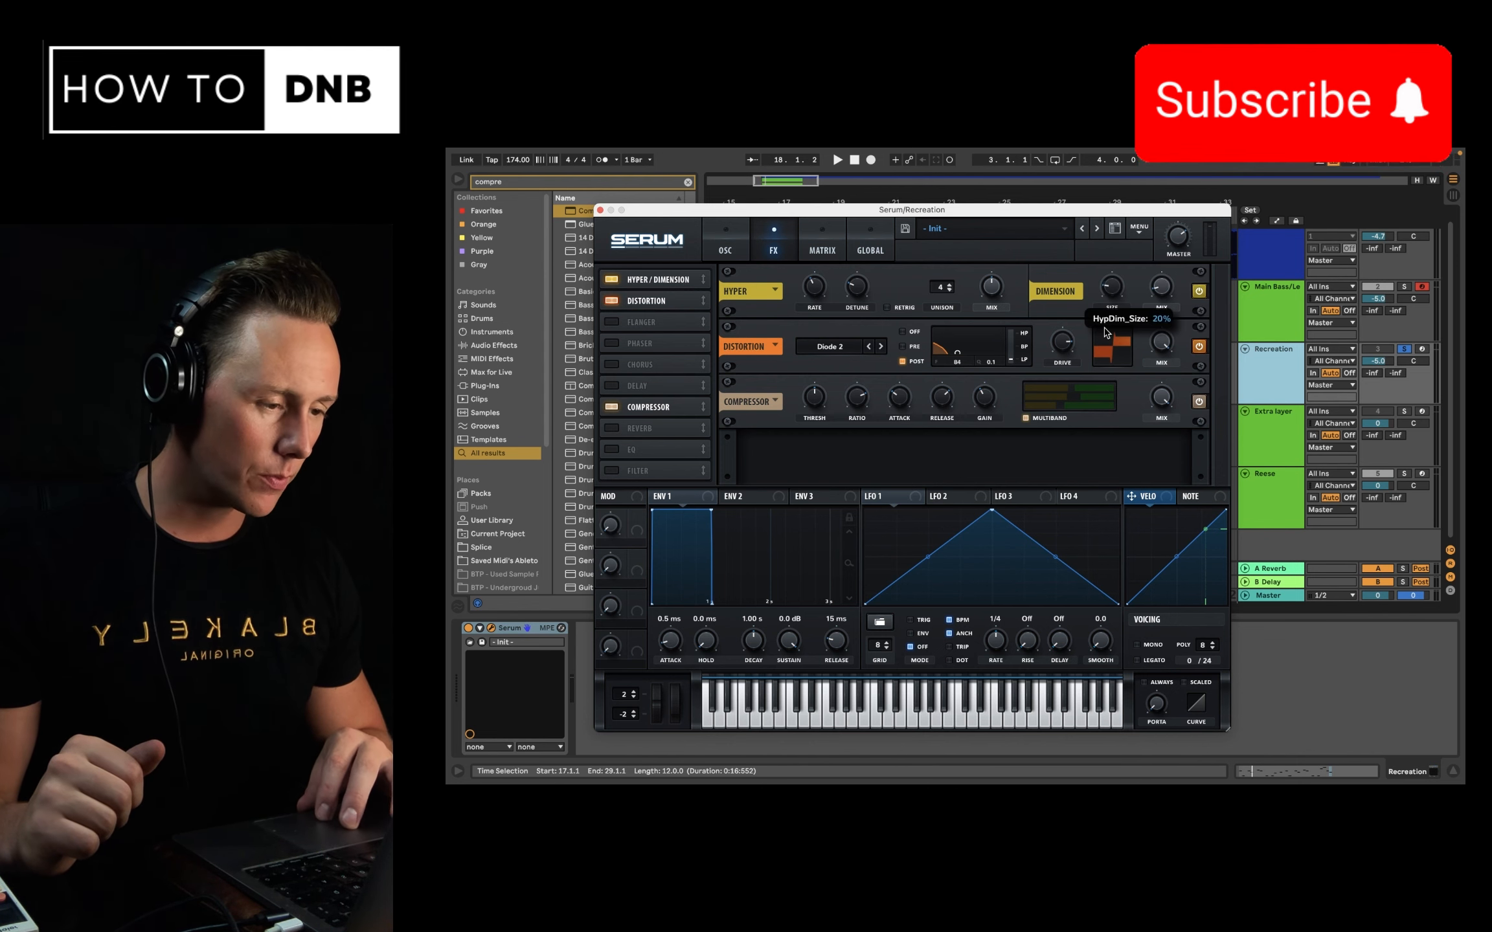
{"action": "key", "text": "space"}
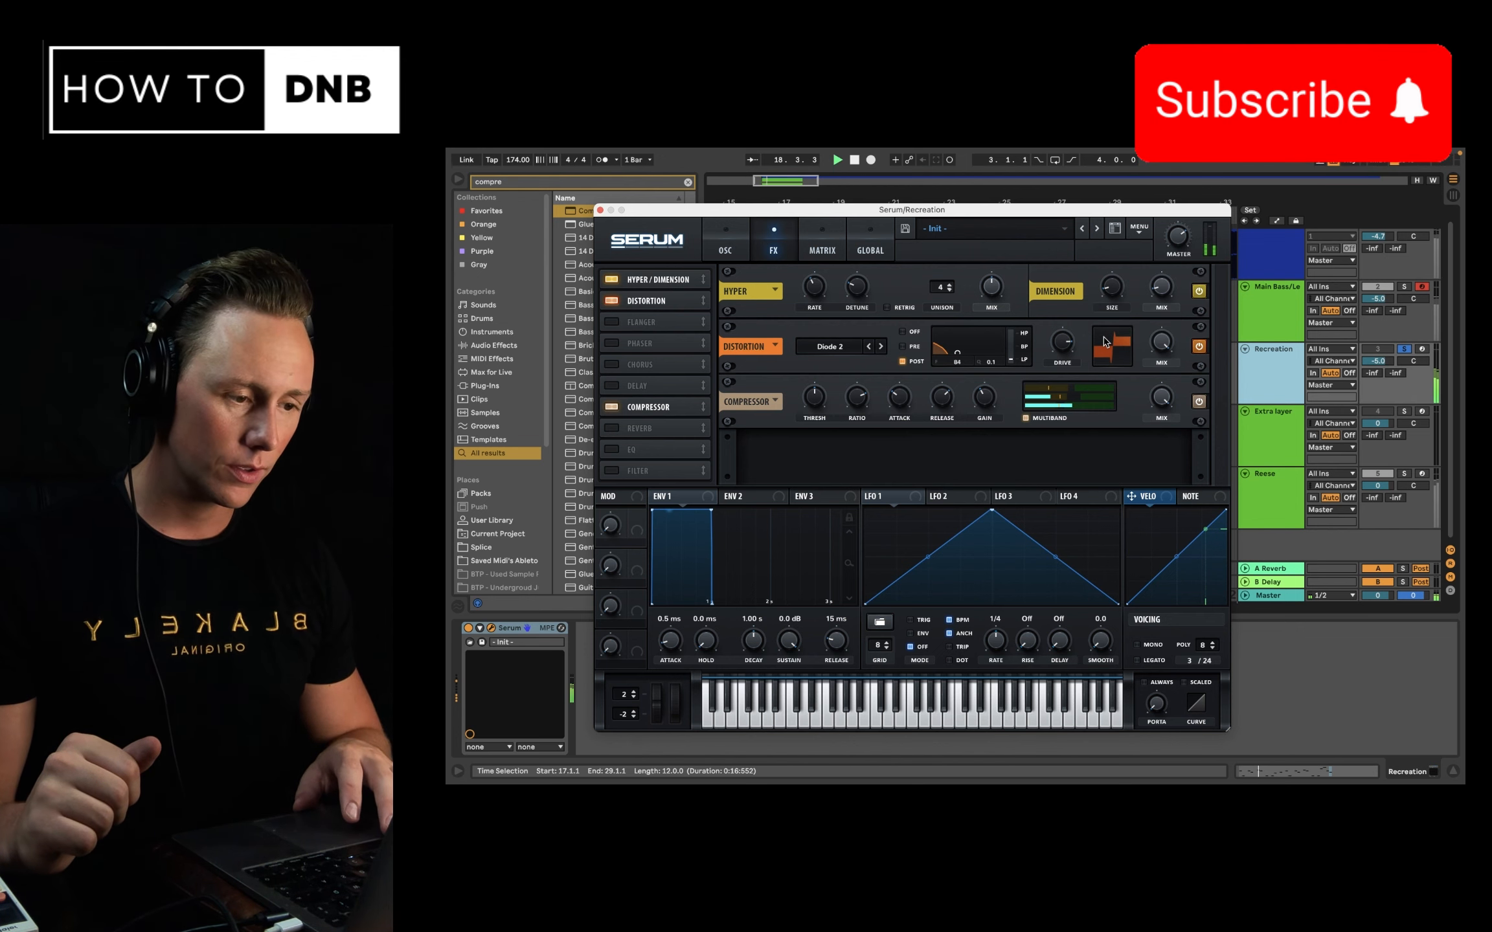
{"action": "key", "text": "space"}
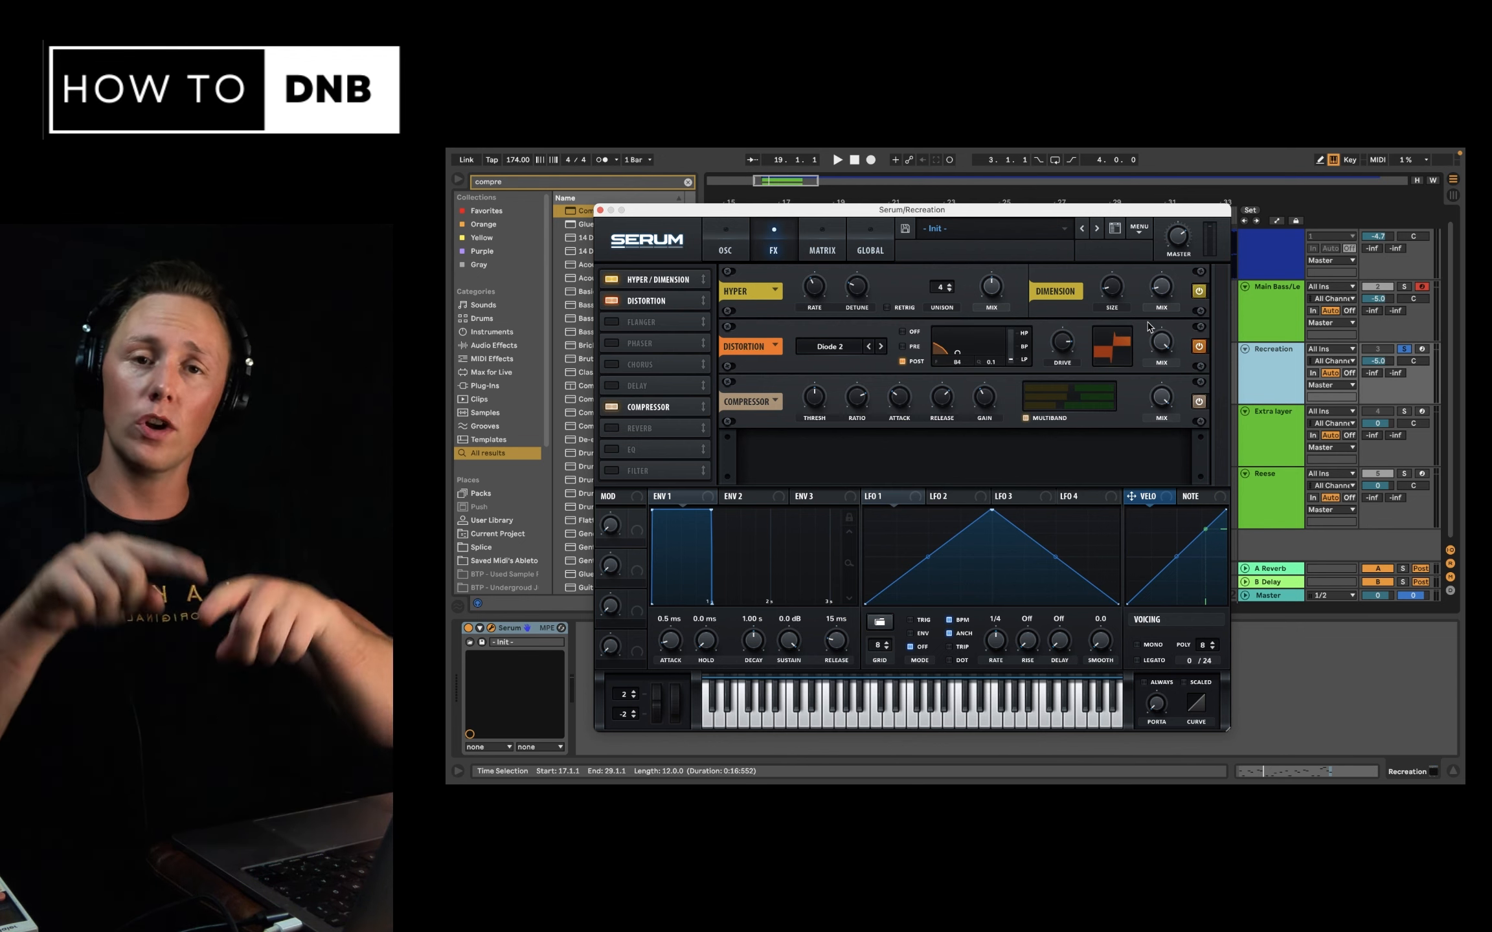
Compare the patch with Hyper/Dimension bypassed during playback, and switch the effect back on.
{"action": "left_click", "coordinate": [1198, 291]}
{"action": "key", "text": "space"}
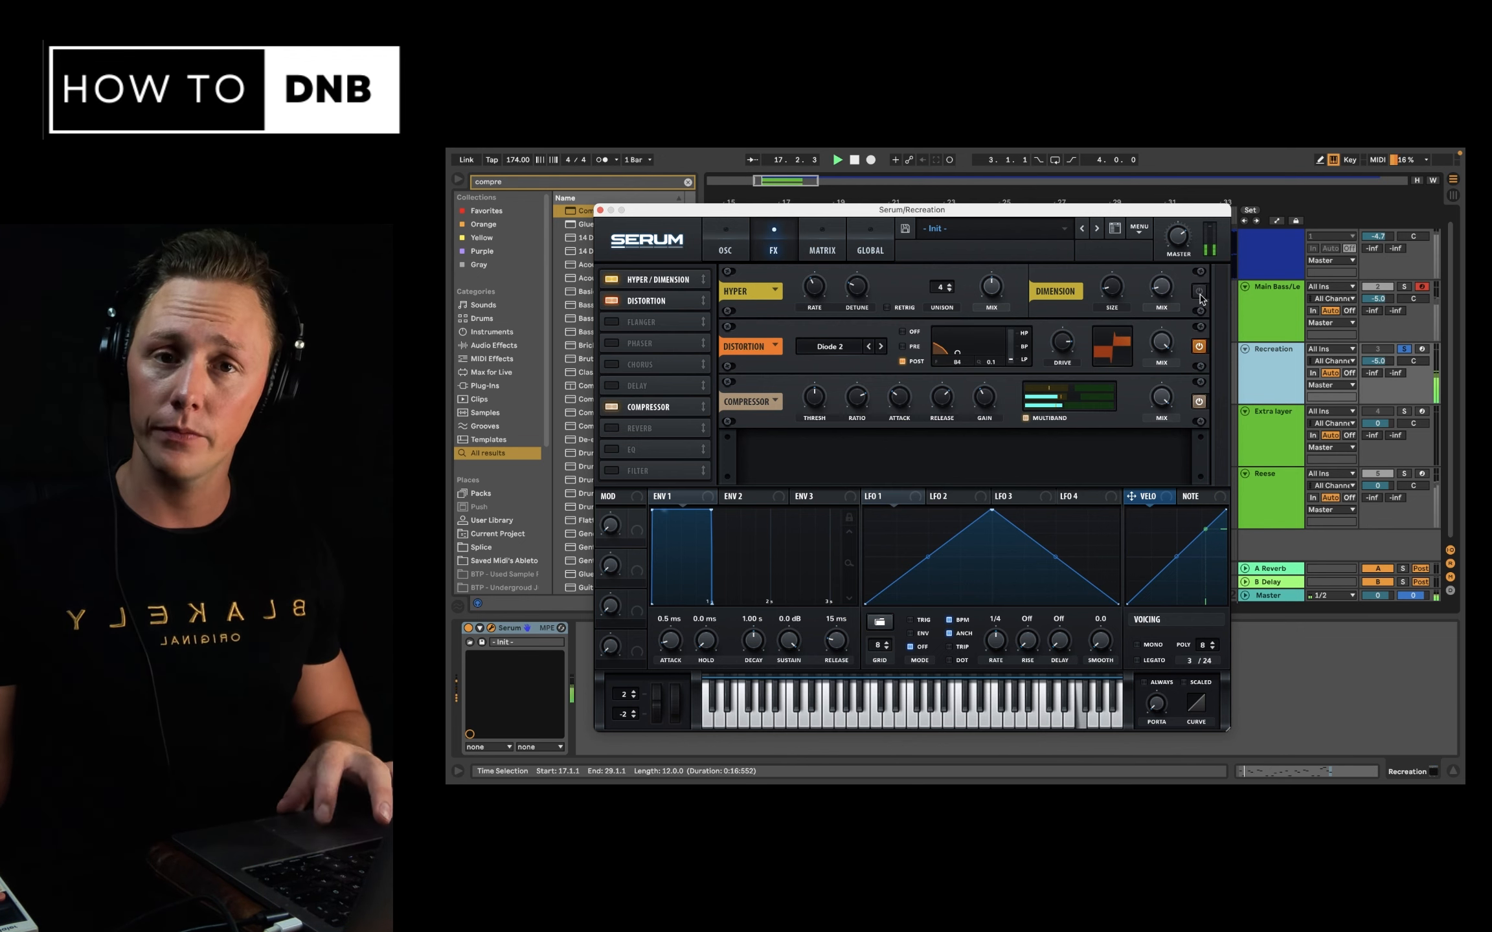
{"action": "left_click", "coordinate": [1199, 292]}
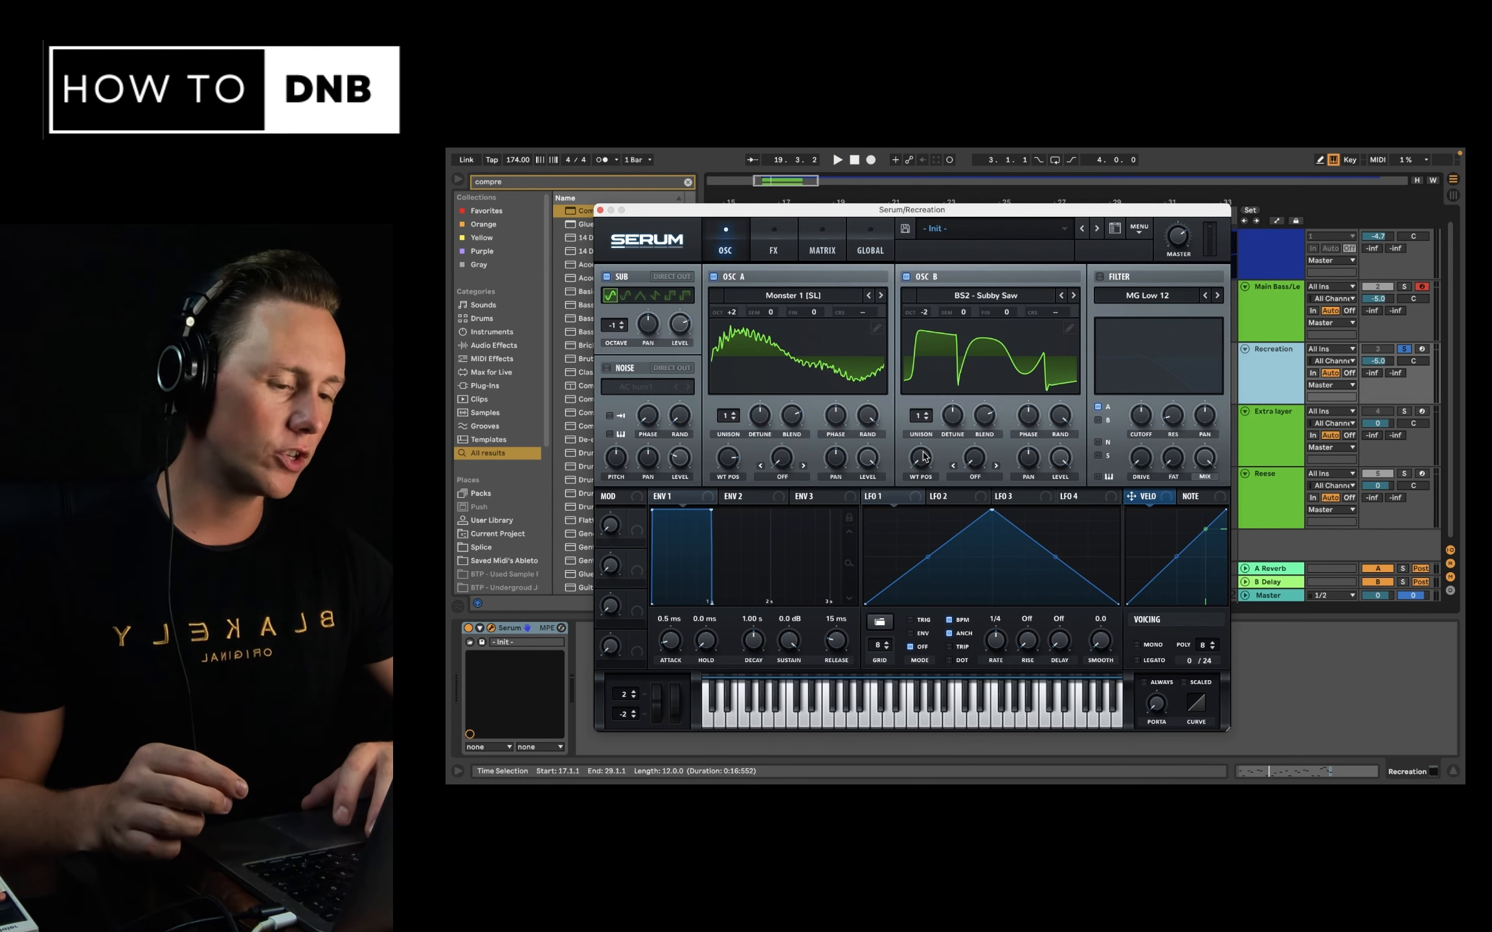
Adjust oscillator B's wavetable position on the BS2 - Subby Saw table while auditioning the patch.
{"action": "key", "text": "space"}
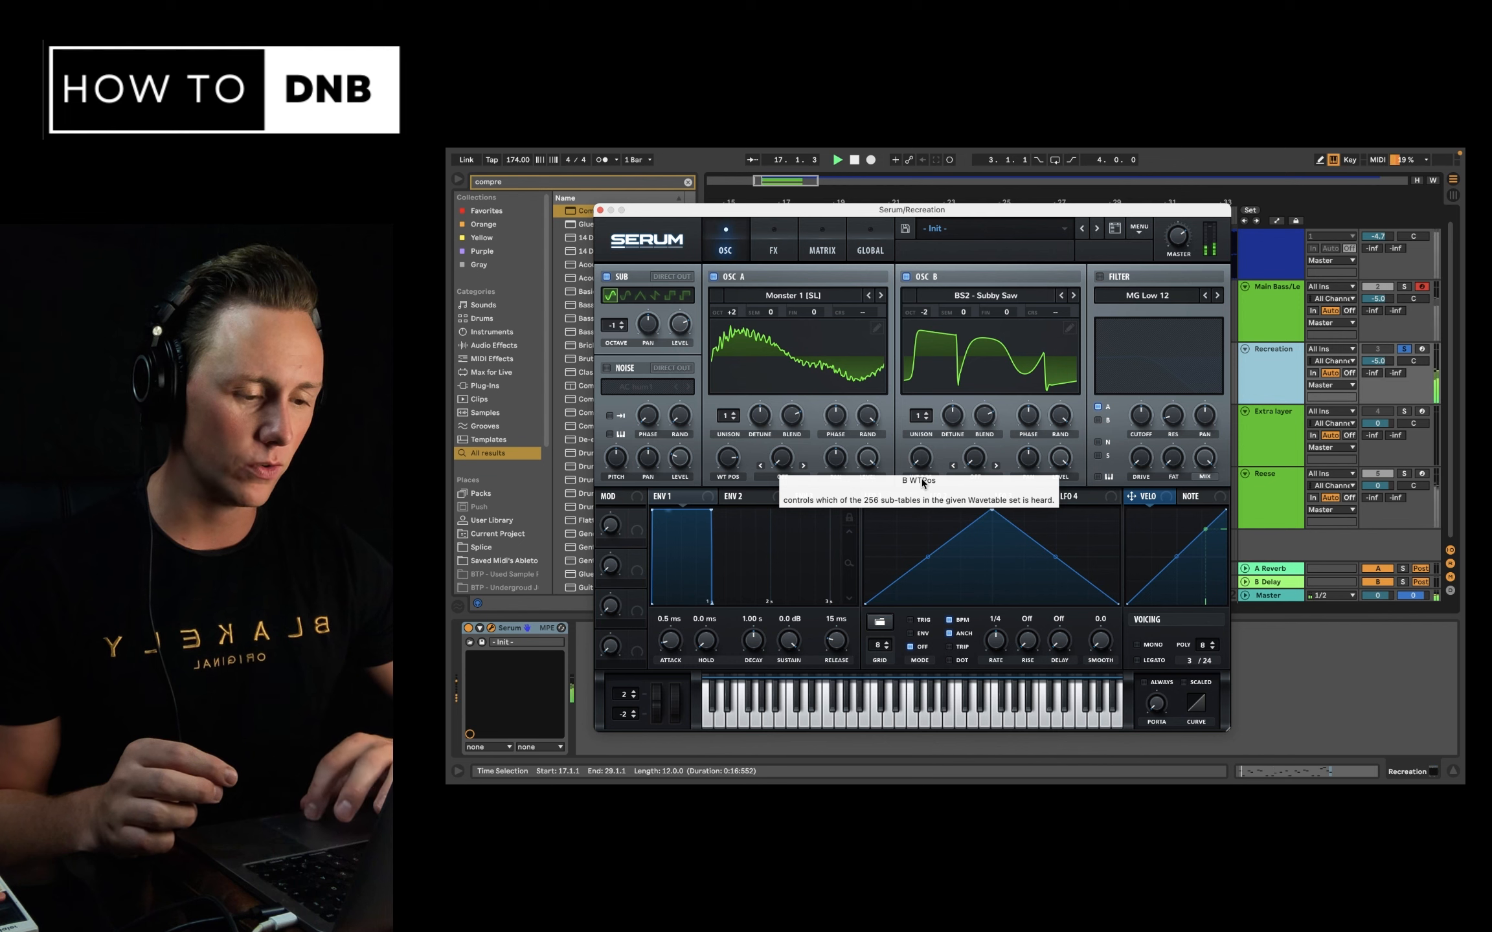
{"action": "left_click_drag", "start_coordinate": [924, 457], "coordinate": [970, 458]}
{"action": "key", "text": "space"}
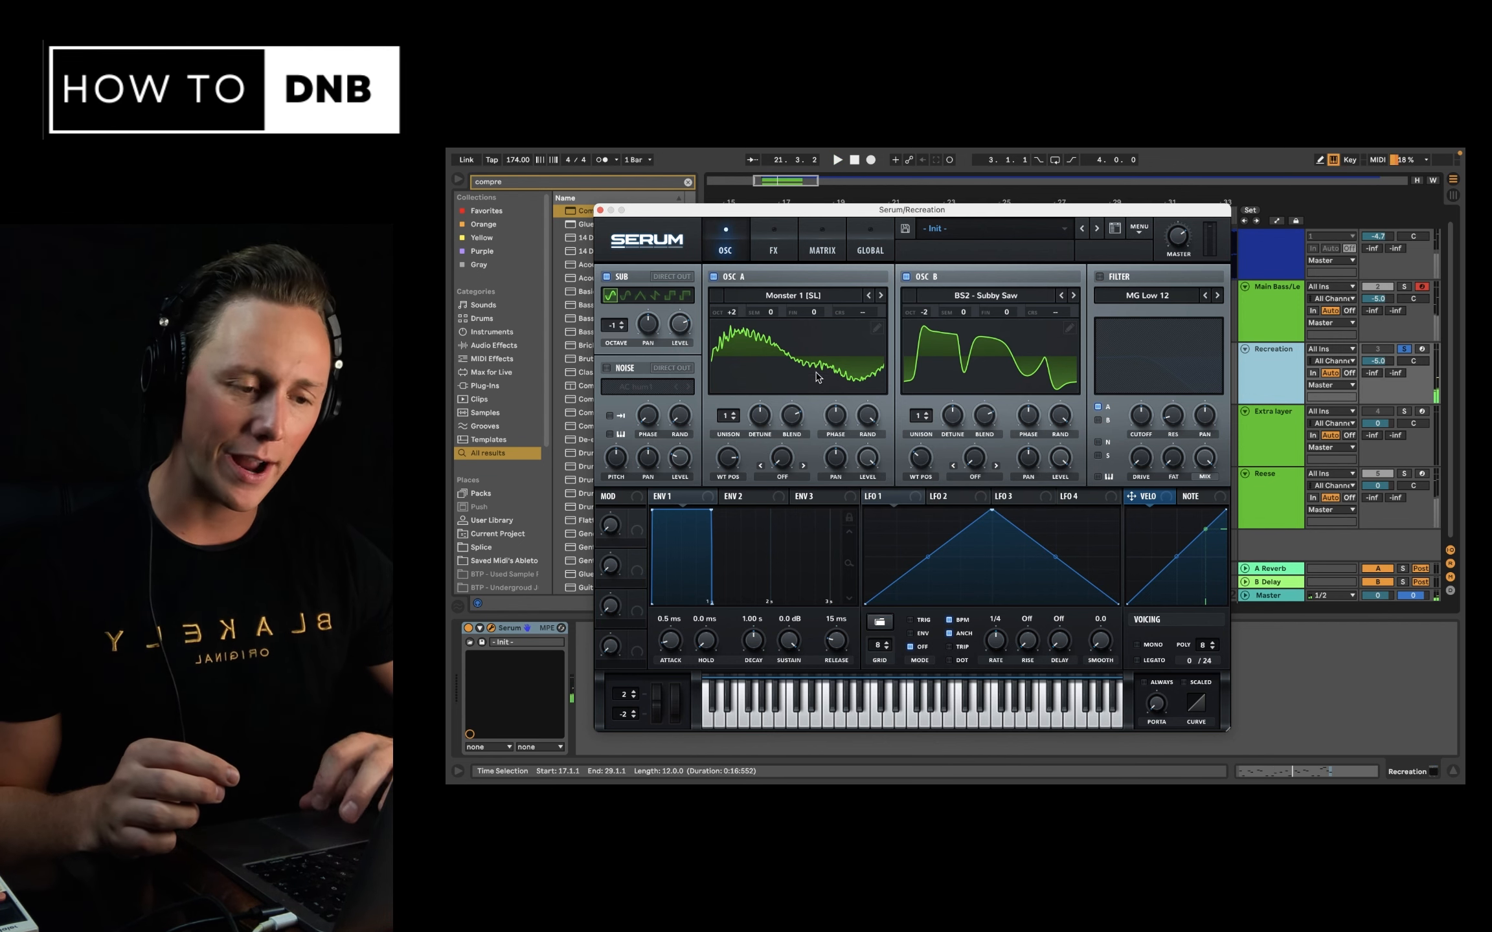
Add the Reverb effect in Hall mode with its wet mix at about 60%, and audition the patch.
{"action": "left_click", "coordinate": [775, 246]}
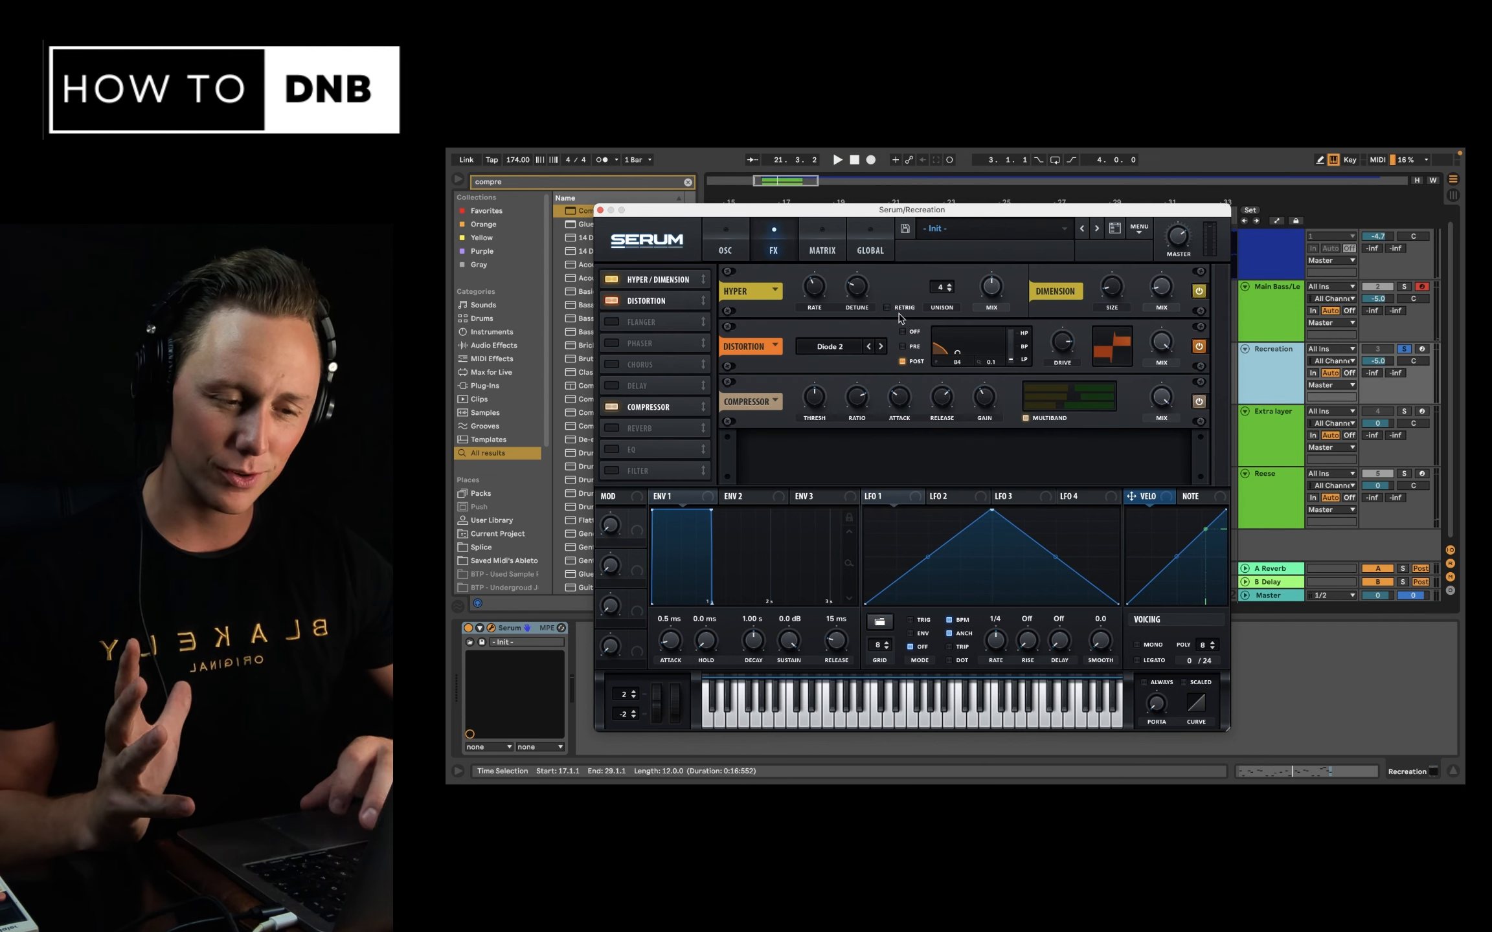
{"action": "left_click", "coordinate": [611, 428]}
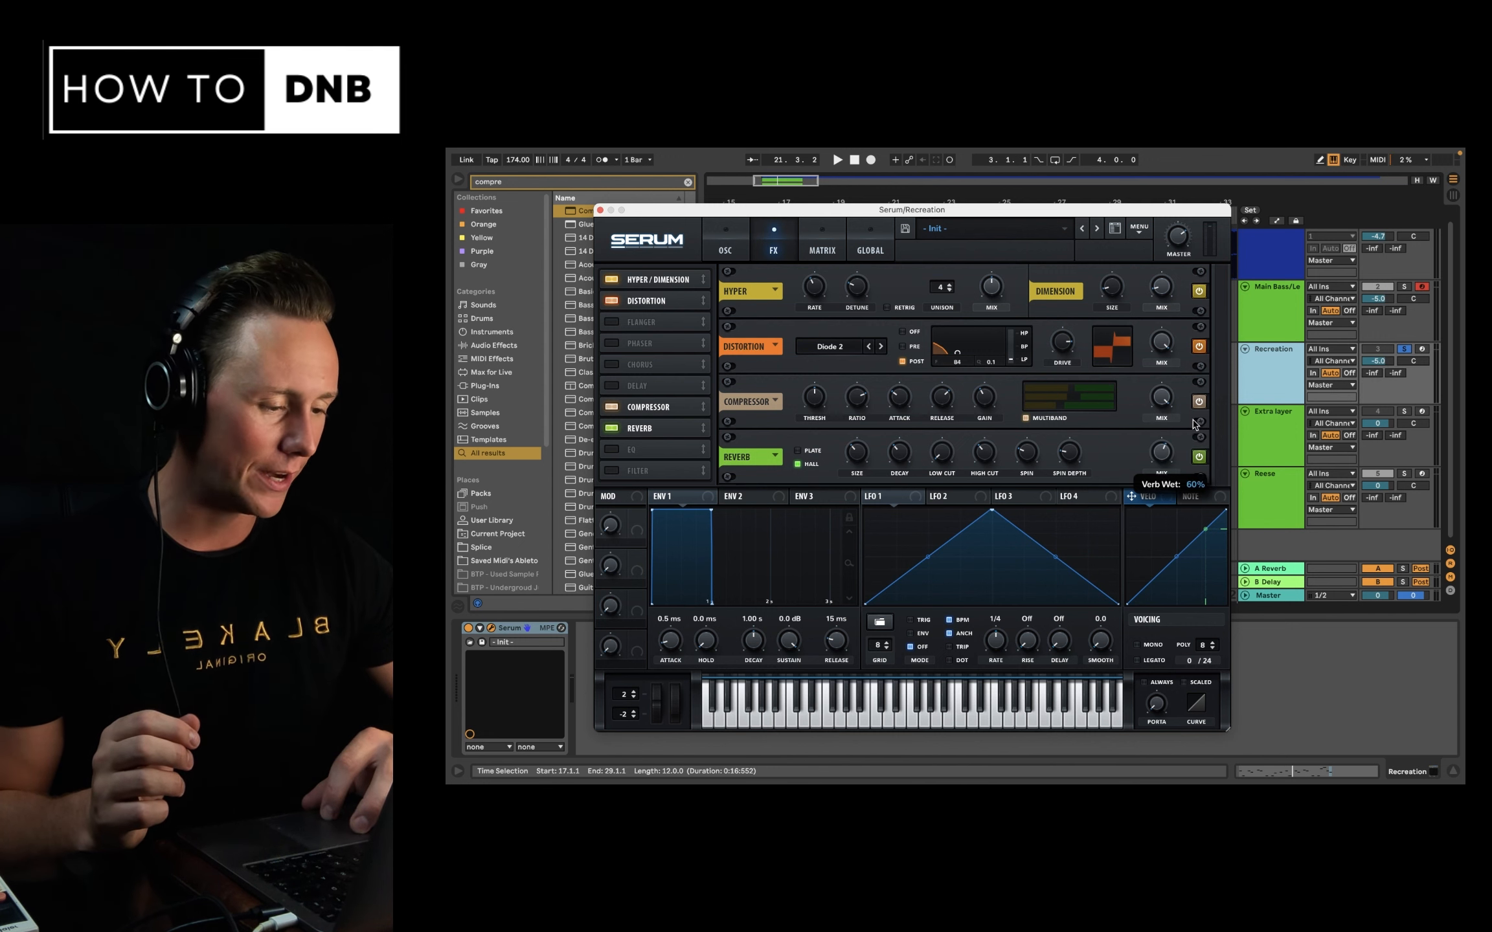
{"action": "key", "text": "space"}
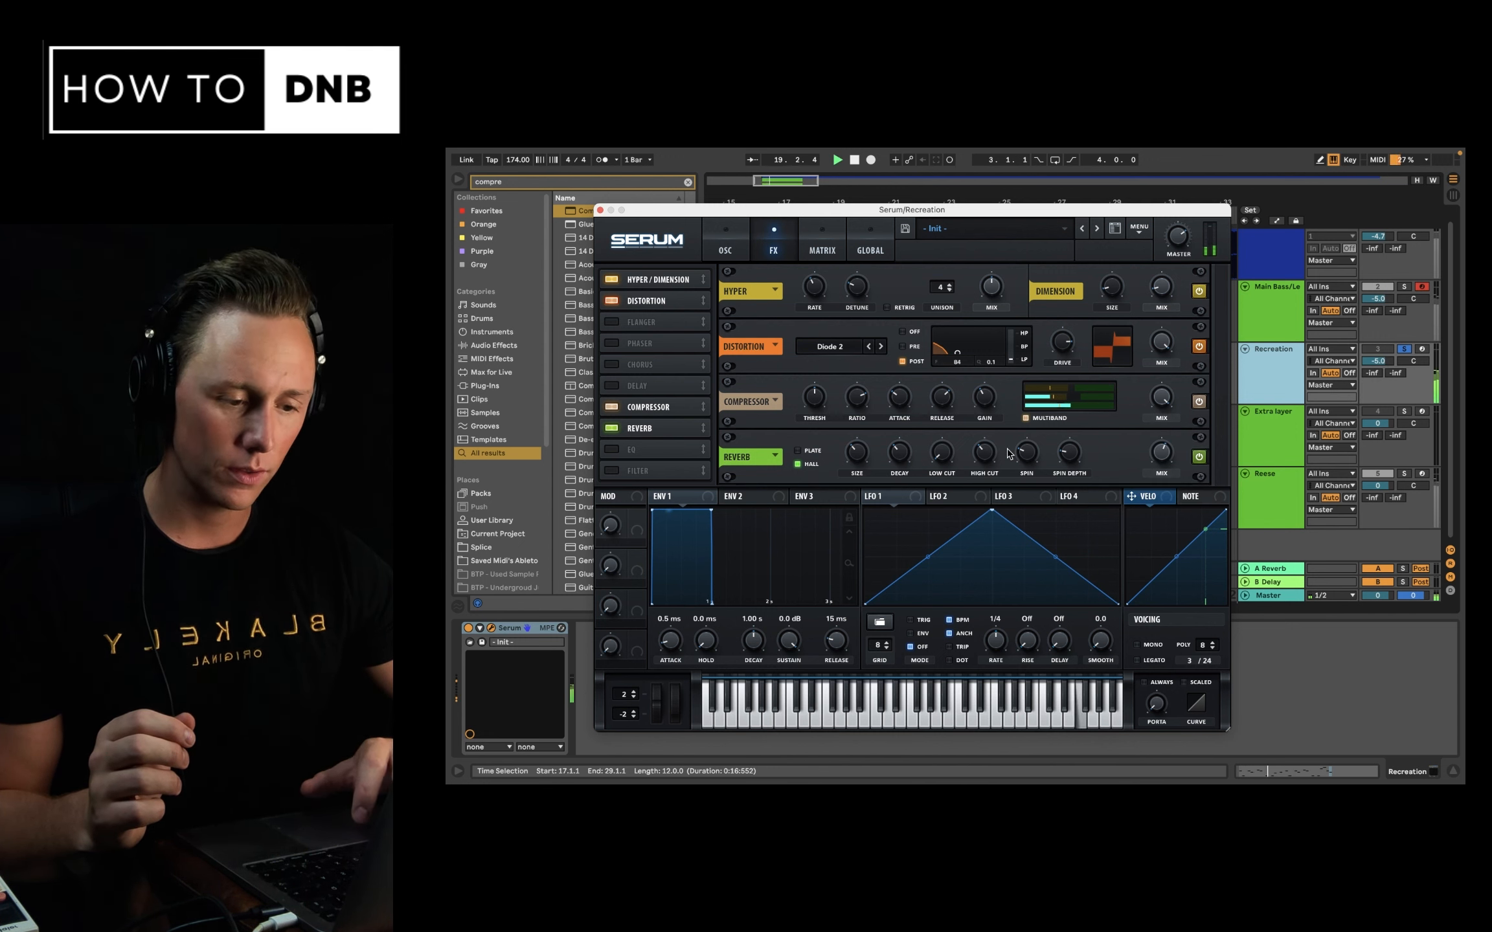
{"action": "key", "text": "space"}
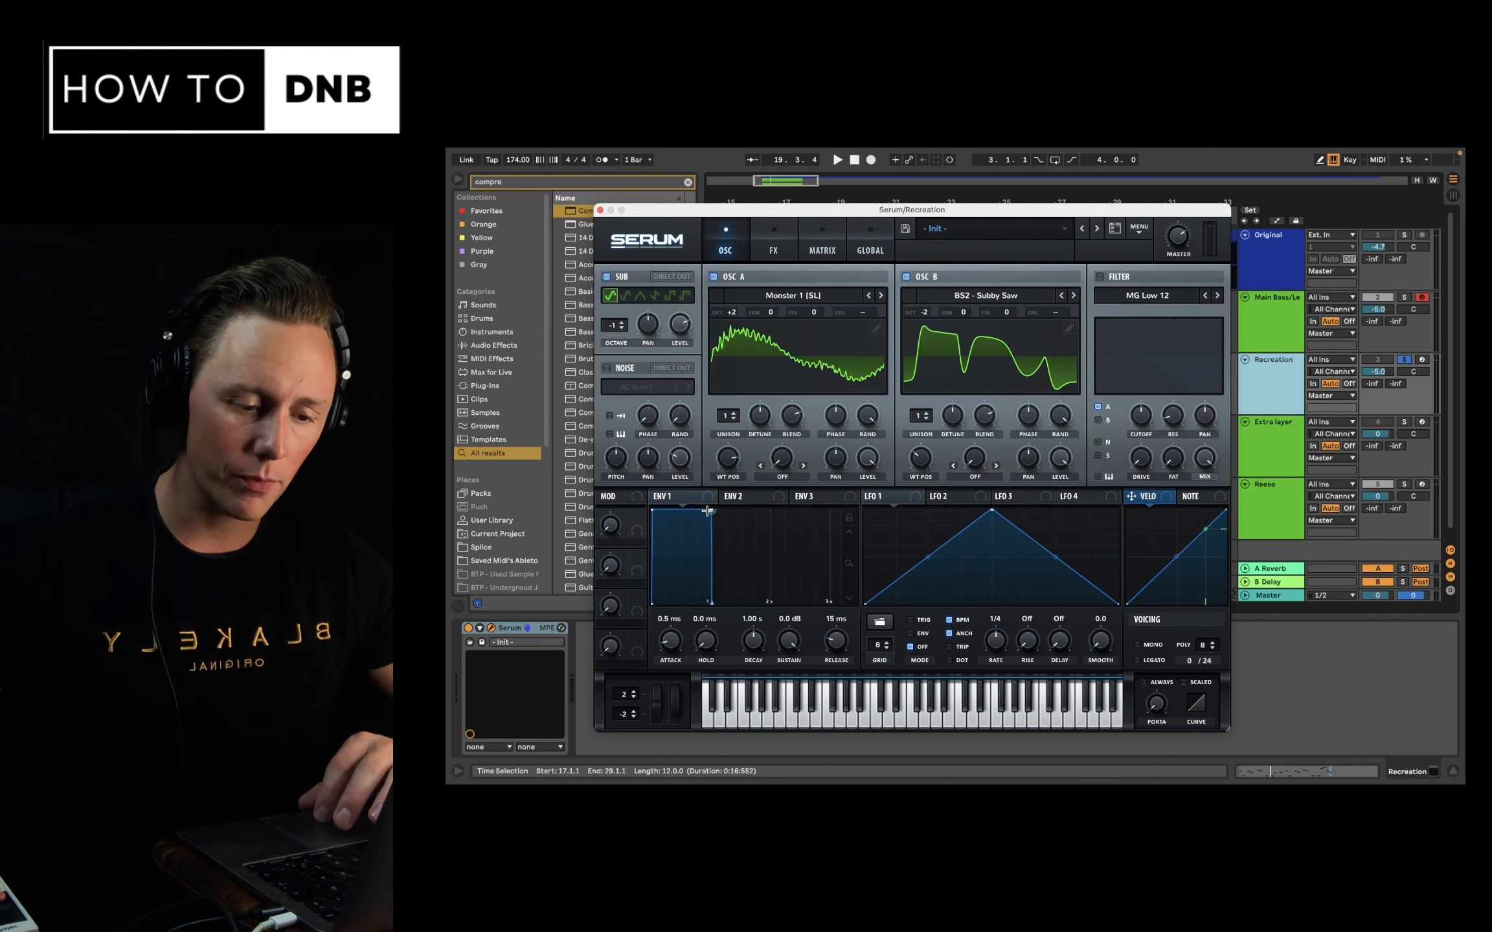
Shape Envelope 1 with 1.23 s decay, sustain fully down, and 1.25 s release, and audition the result.
{"action": "left_click_drag", "start_coordinate": [708, 511], "coordinate": [719, 613]}
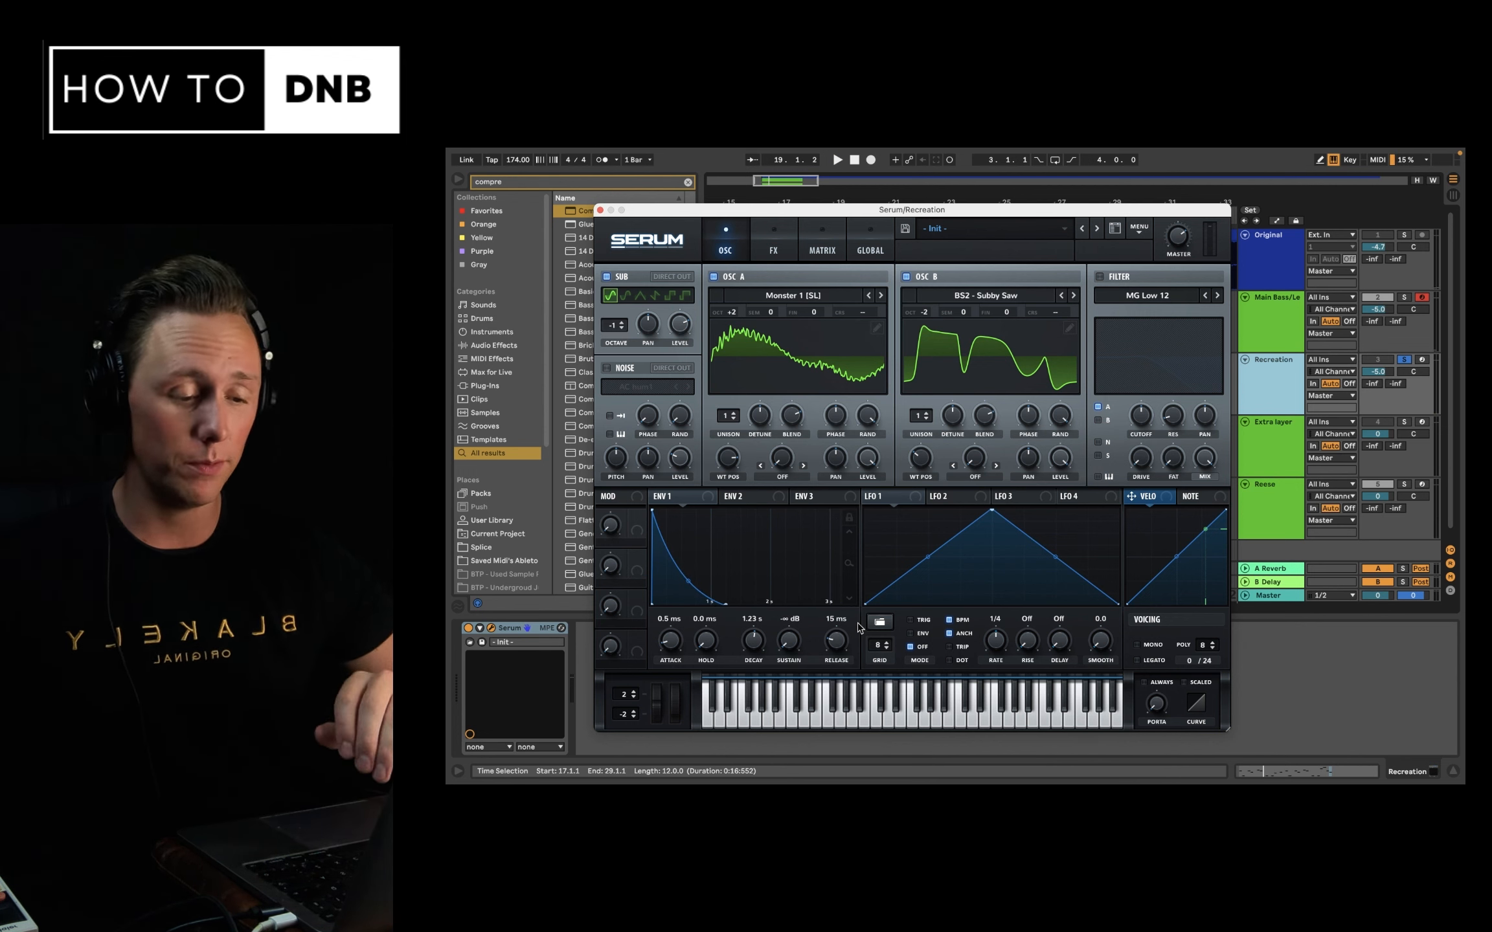
{"action": "left_click_drag", "start_coordinate": [845, 649], "coordinate": [859, 614]}
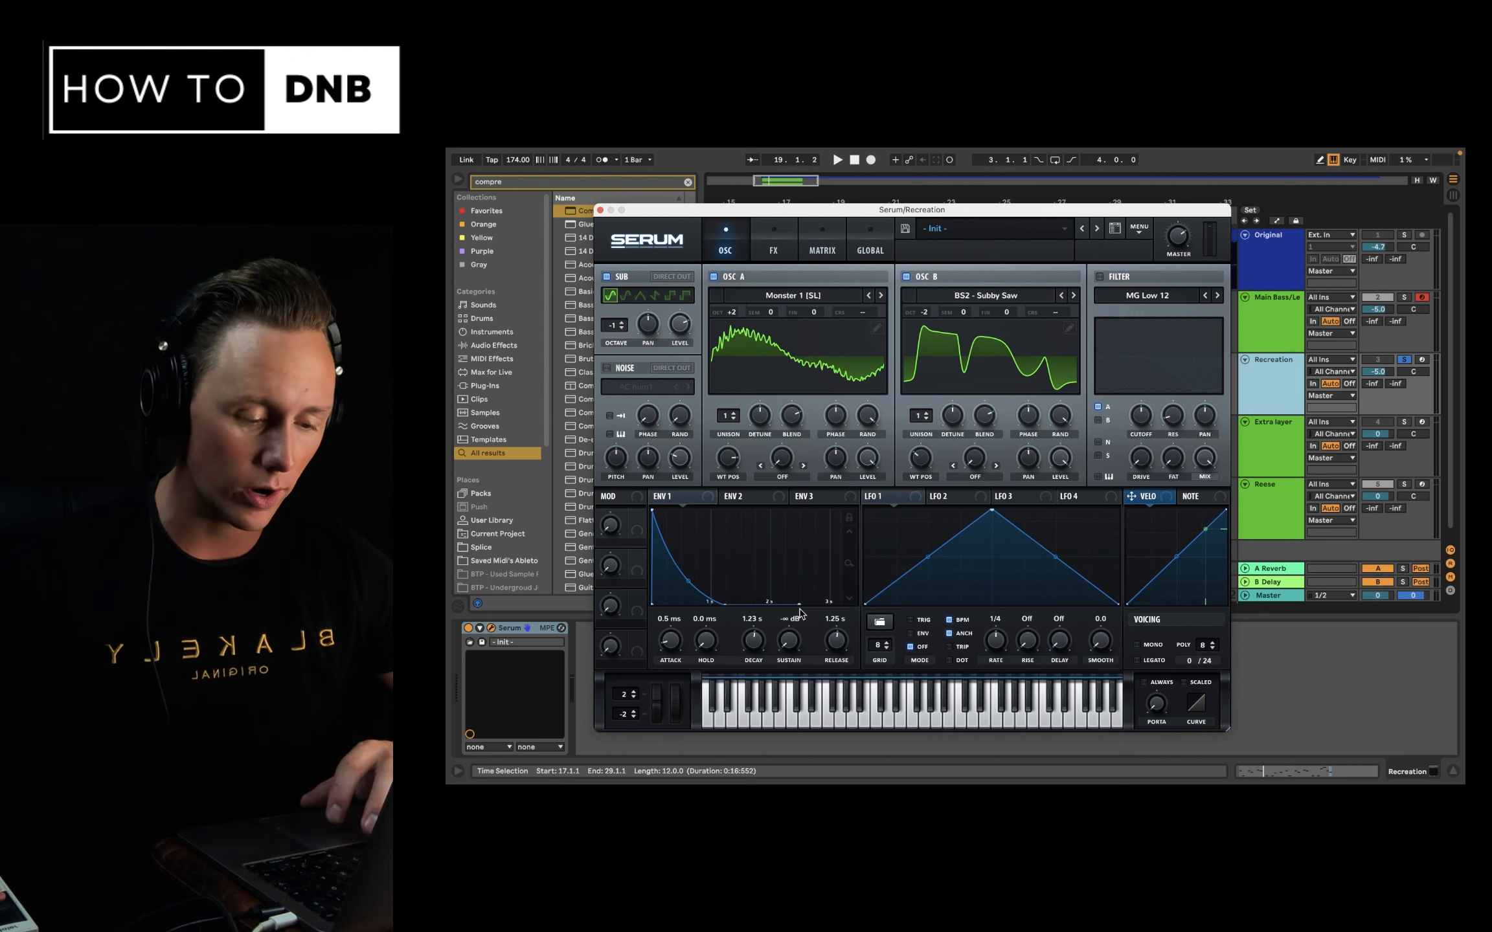
{"action": "left_click", "coordinate": [857, 720]}
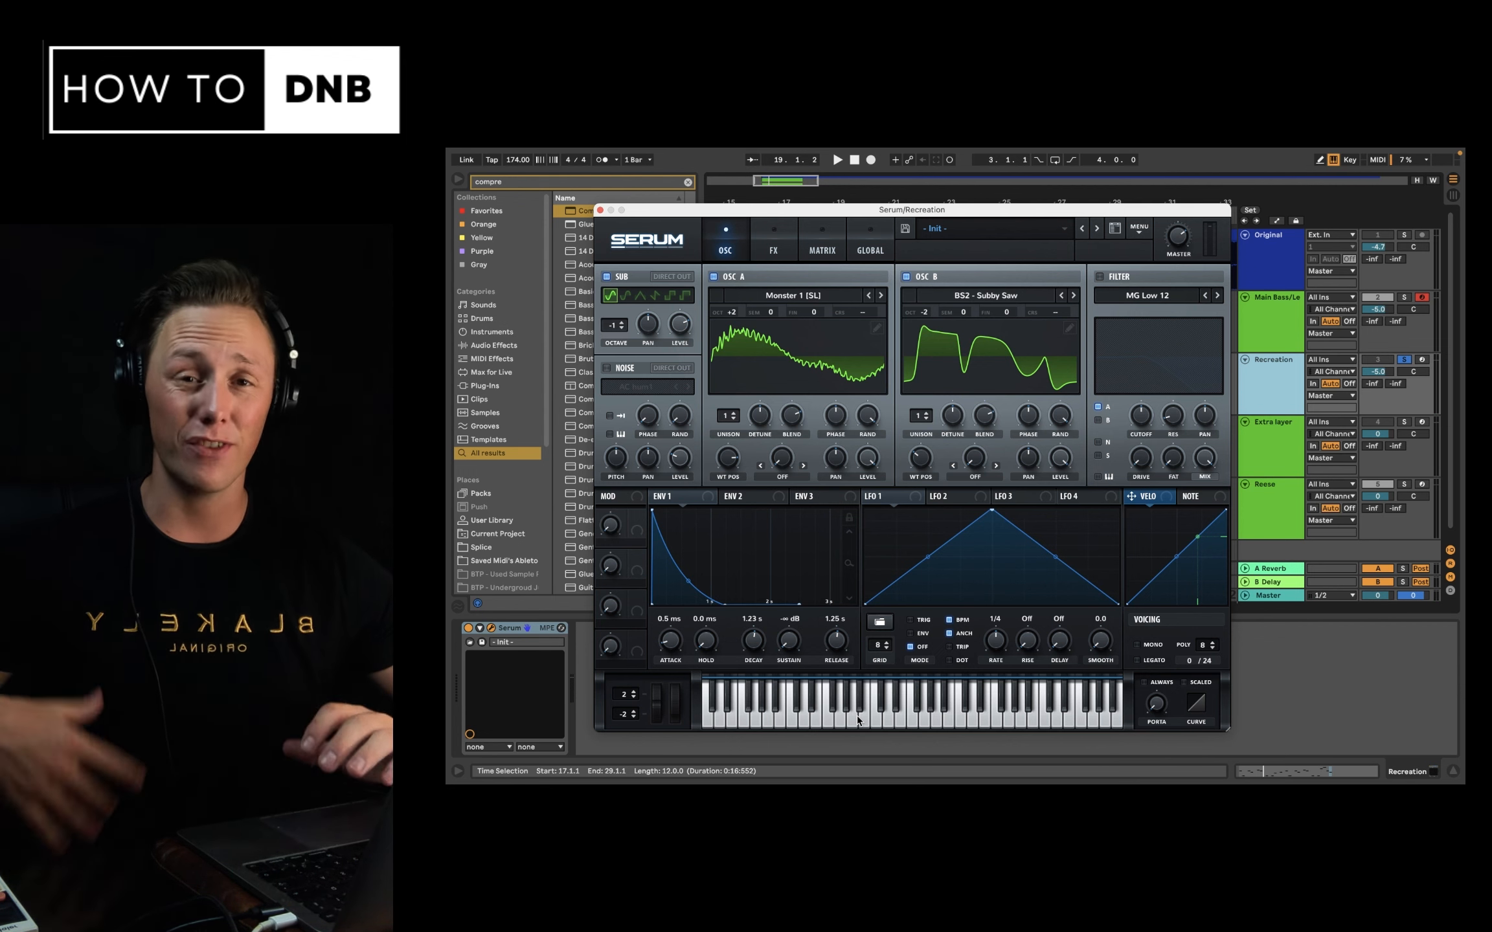
{"action": "key", "text": "space"}
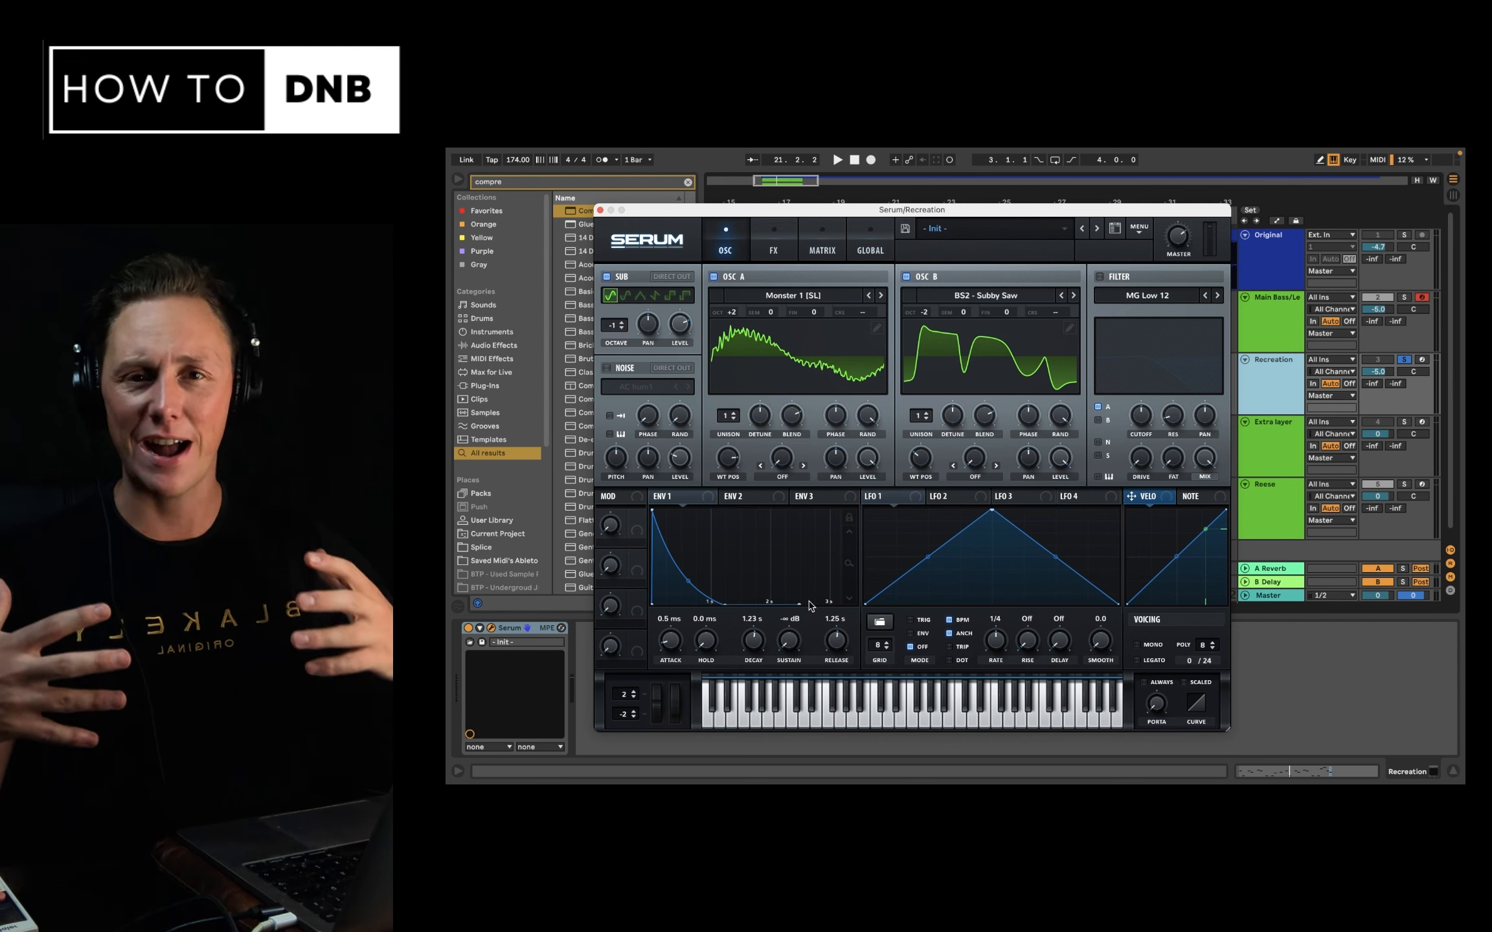
Audition the patch and shorten Envelope 1's release to 701 ms.
{"action": "key", "text": "space"}
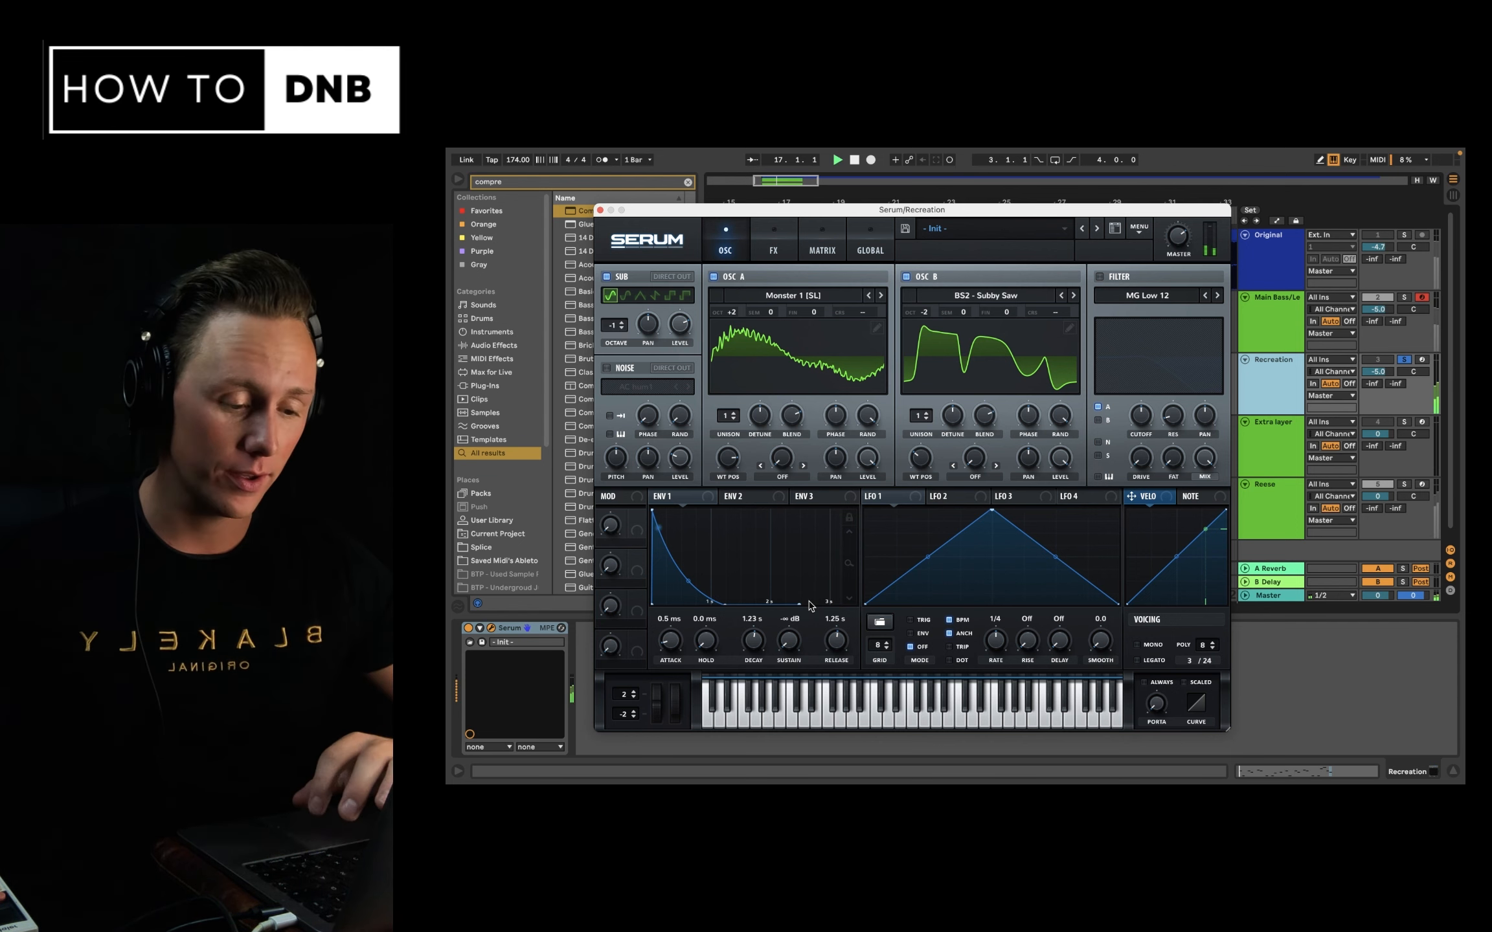
{"action": "left_click_drag", "start_coordinate": [835, 641], "coordinate": [855, 597]}
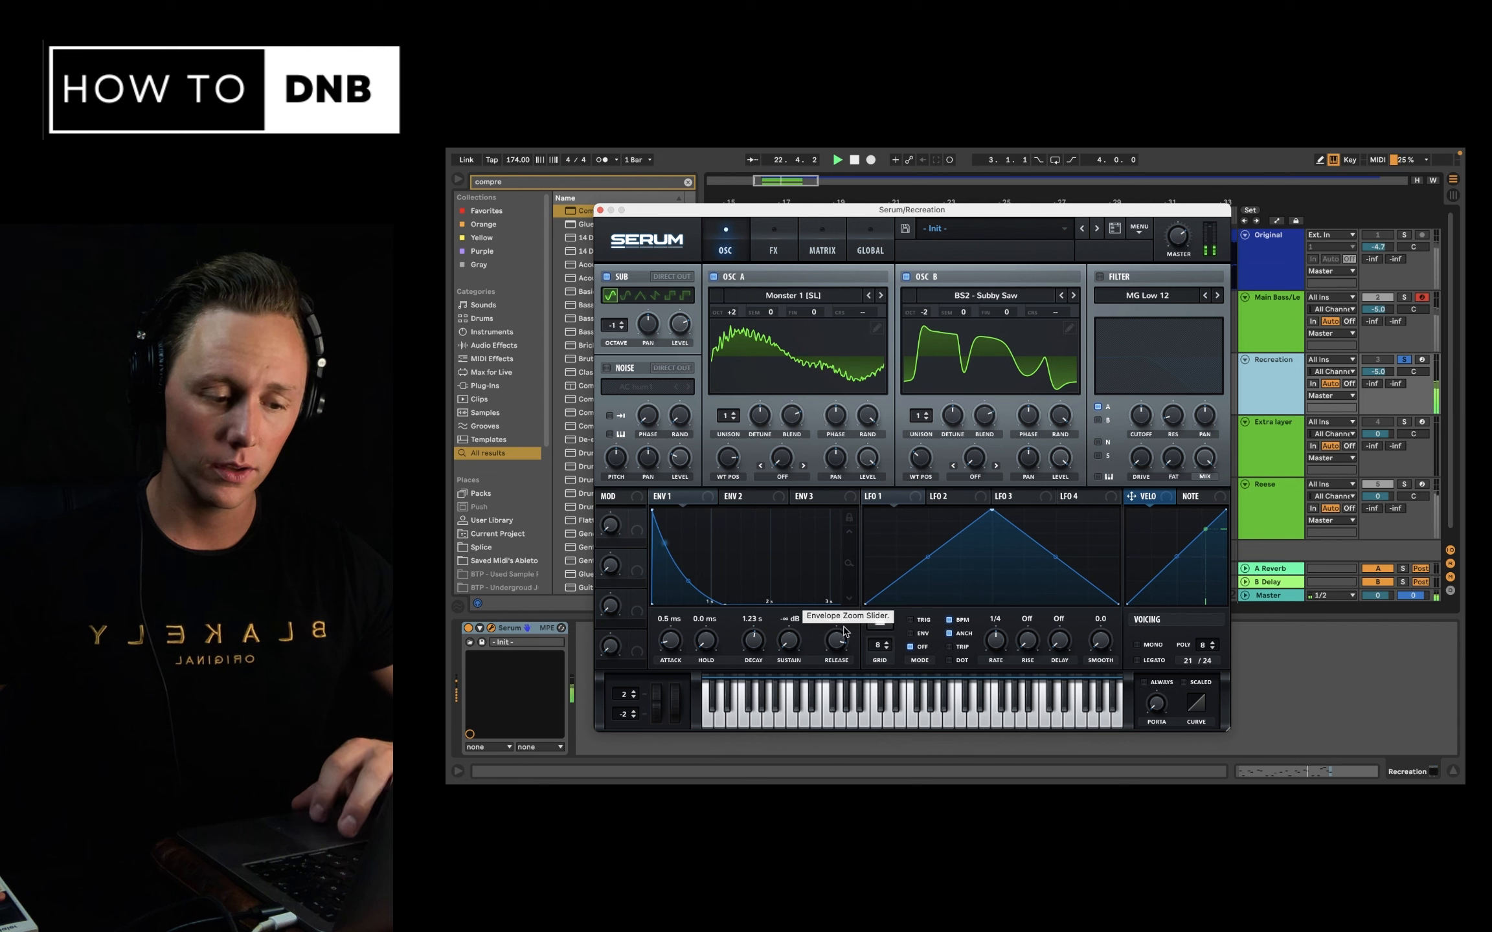
{"action": "key", "text": "space"}
{"action": "left_click_drag", "start_coordinate": [836, 640], "coordinate": [841, 721]}
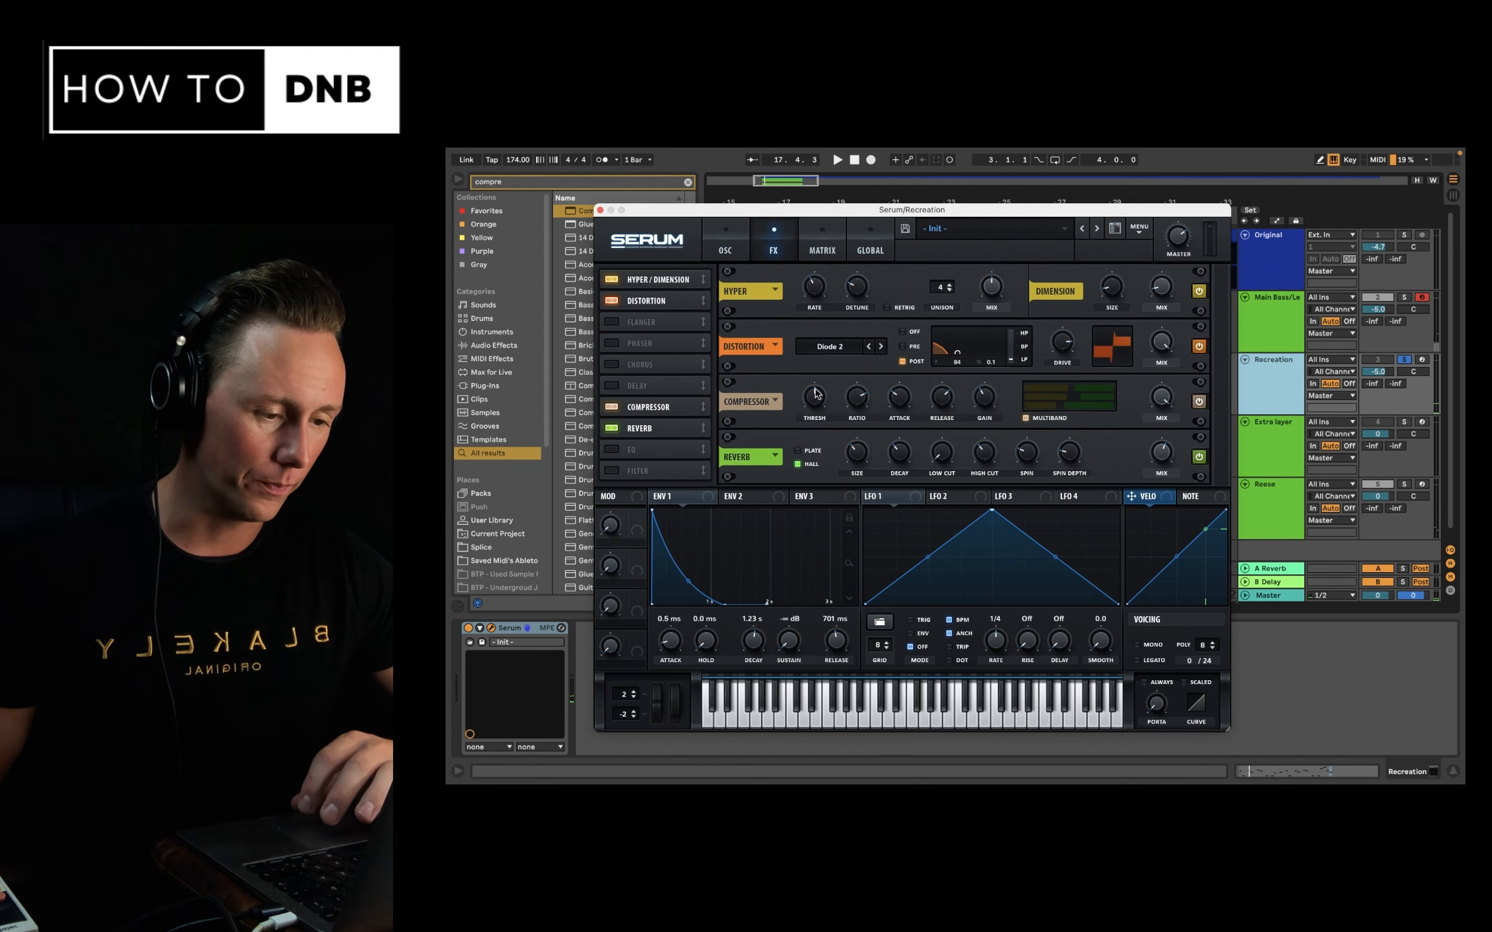
Set the Compressor effect's threshold to -14.6 dB and audition the patch.
{"action": "mouse_move", "coordinate": [819, 402]}
{"action": "left_click_drag", "start_coordinate": [823, 398], "coordinate": [821, 402]}
{"action": "key", "text": "space"}
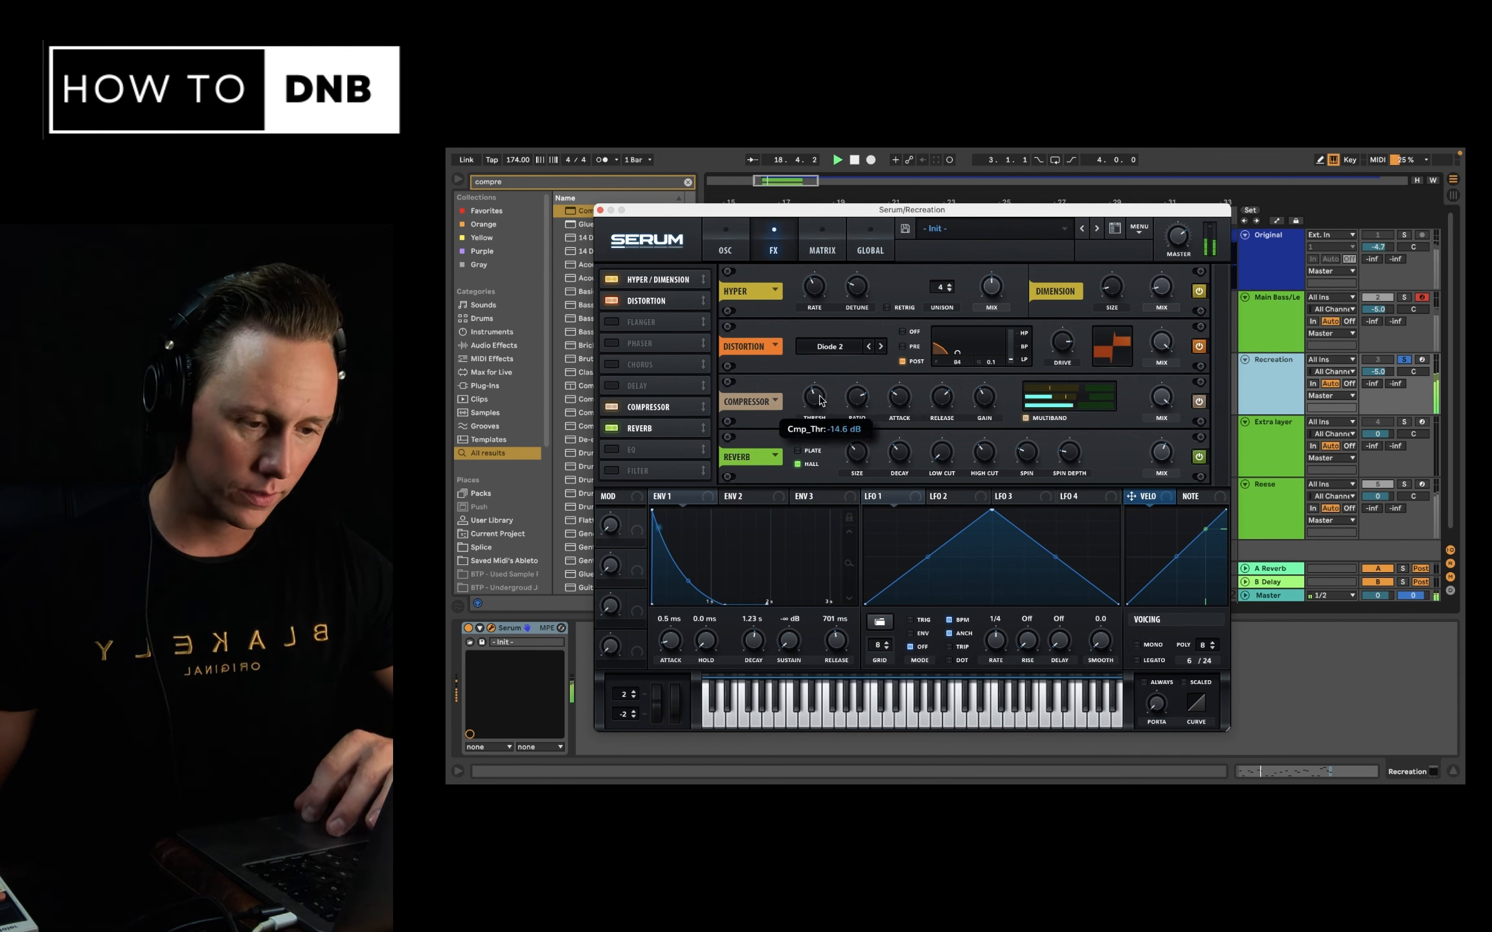
{"action": "key", "text": "space"}
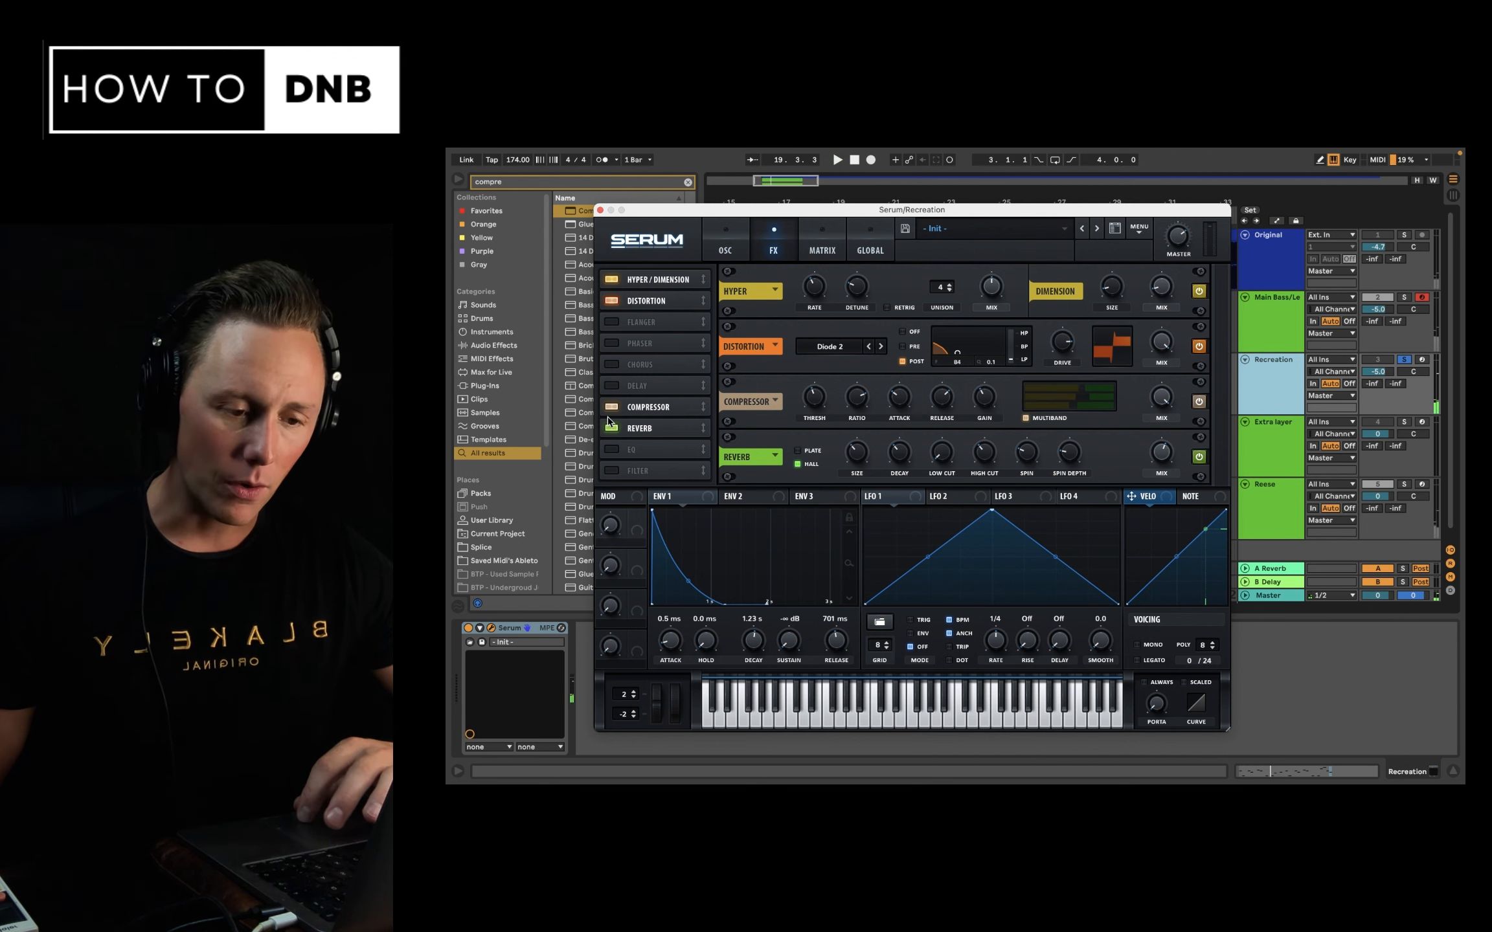
Add the Delay effect, switch it to Ping-Pong mode, and audition the patch.
{"action": "left_click", "coordinate": [620, 388]}
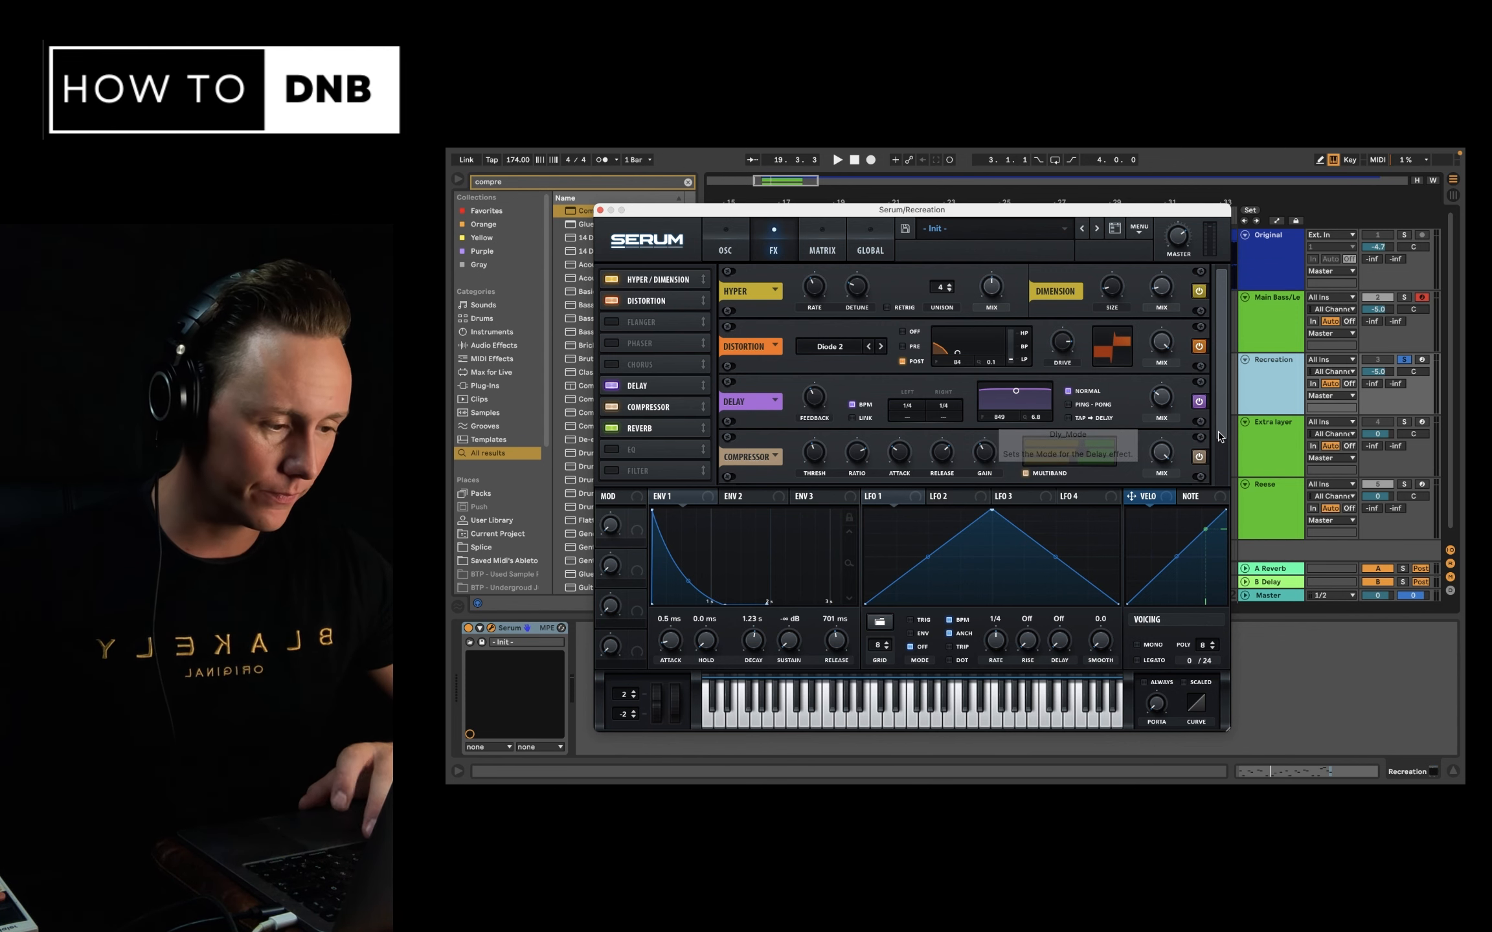
{"action": "key", "text": "space"}
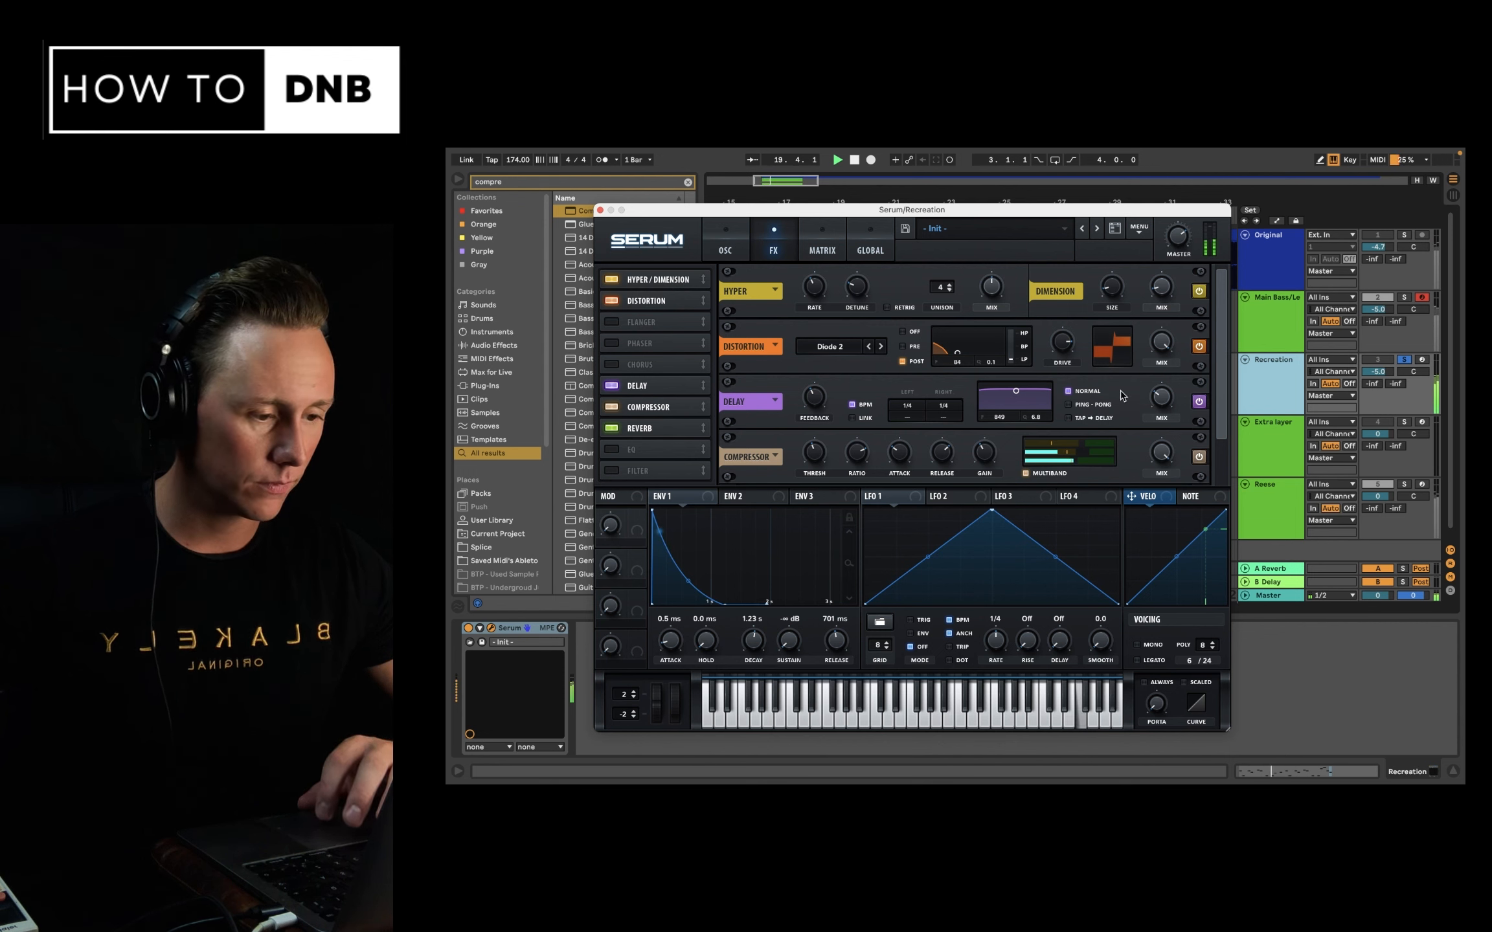
{"action": "key", "text": "space"}
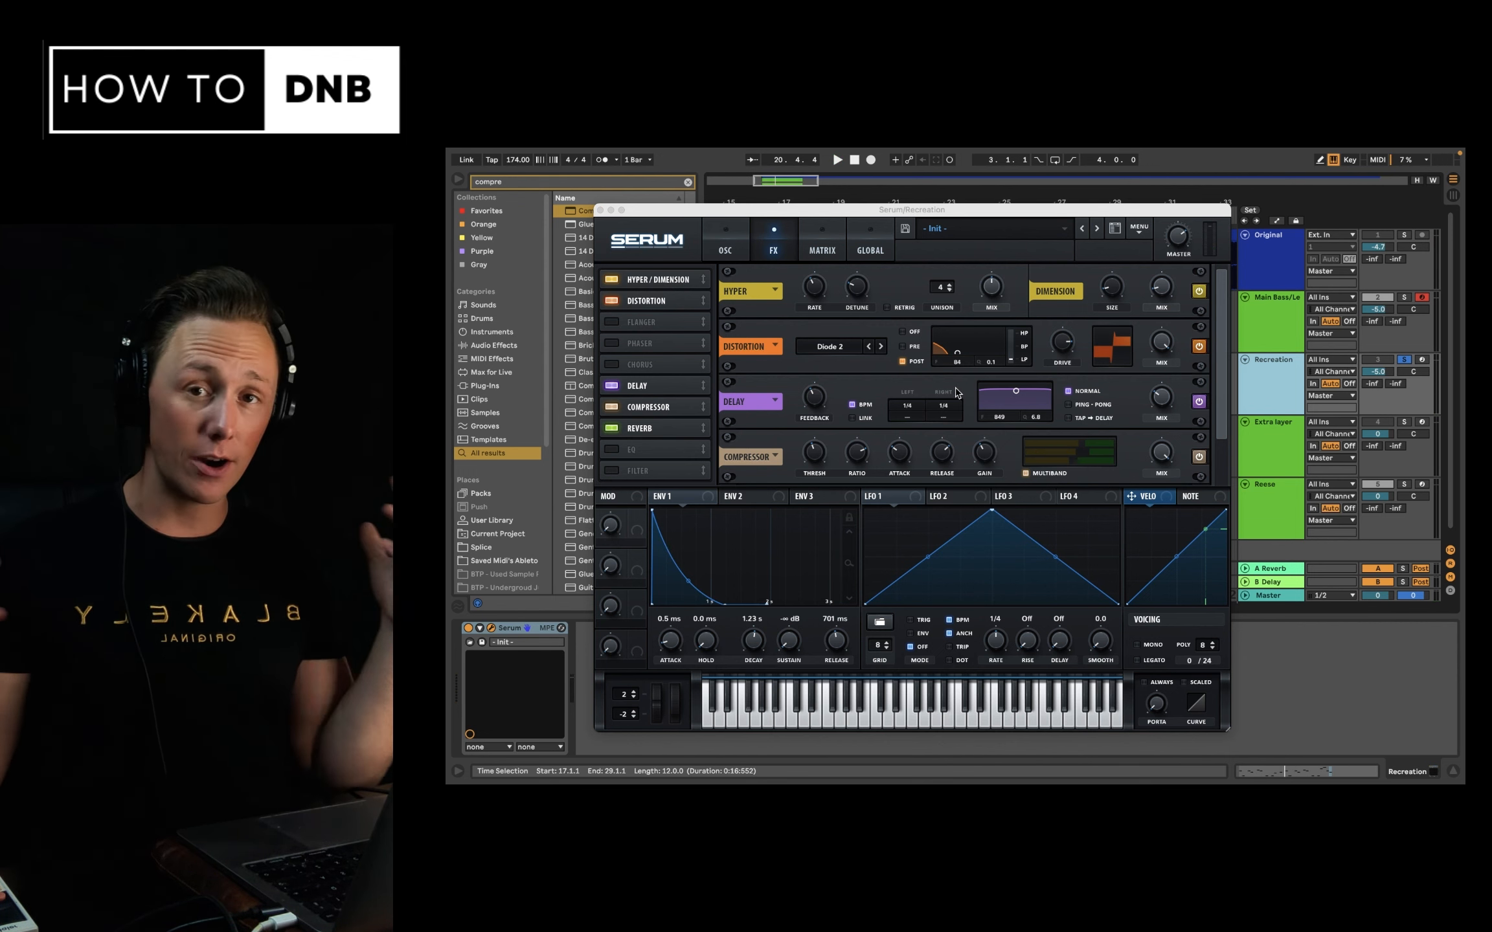
{"action": "left_click", "coordinate": [1069, 405]}
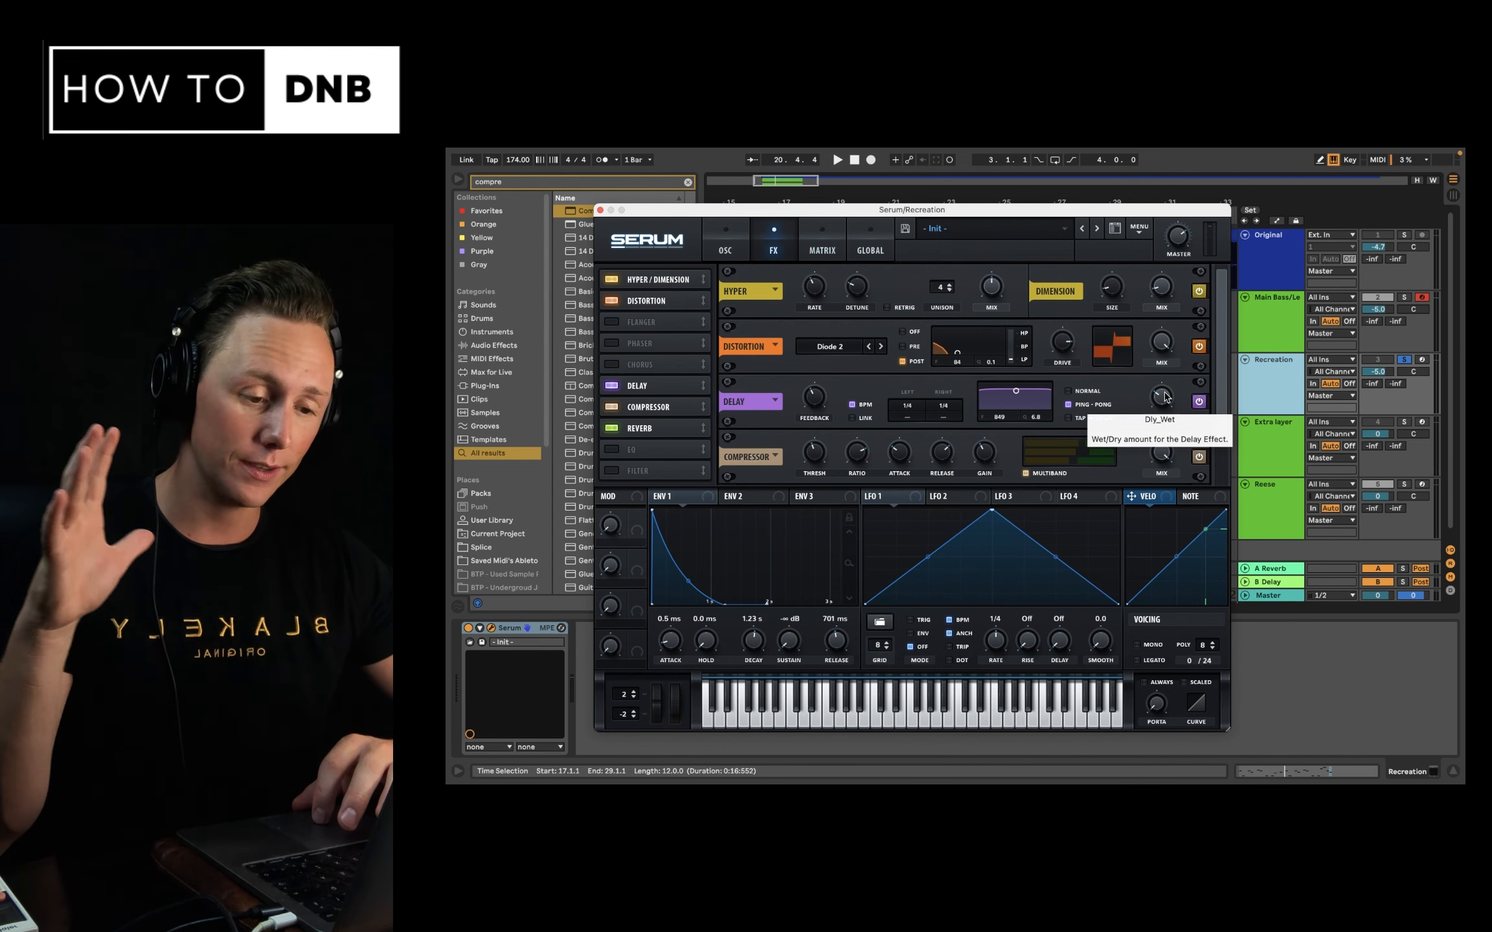
{"action": "key", "text": "space"}
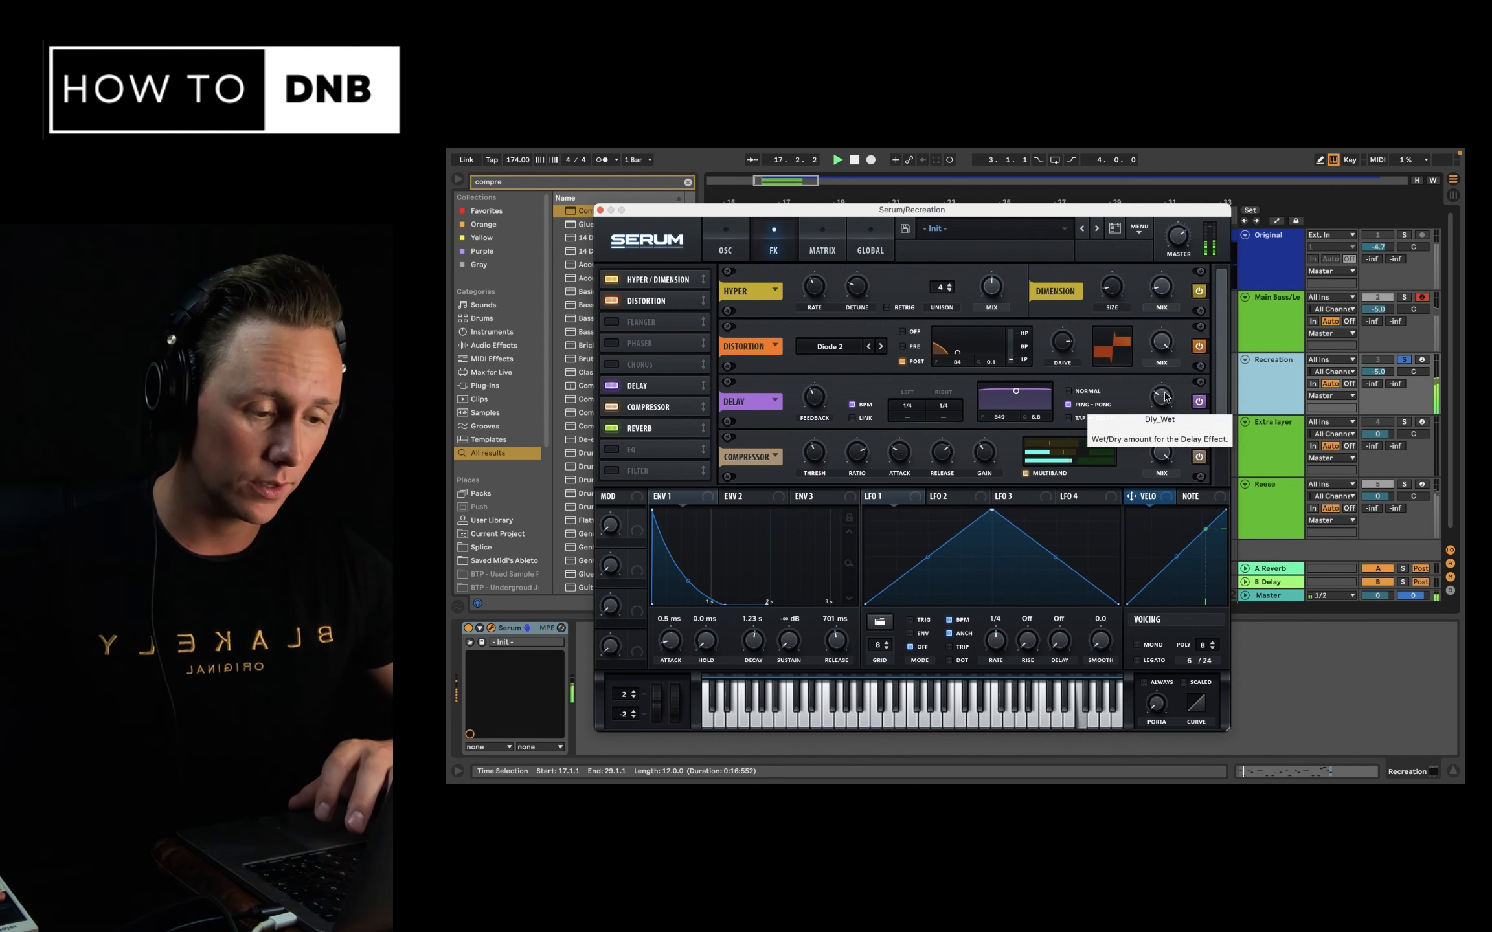
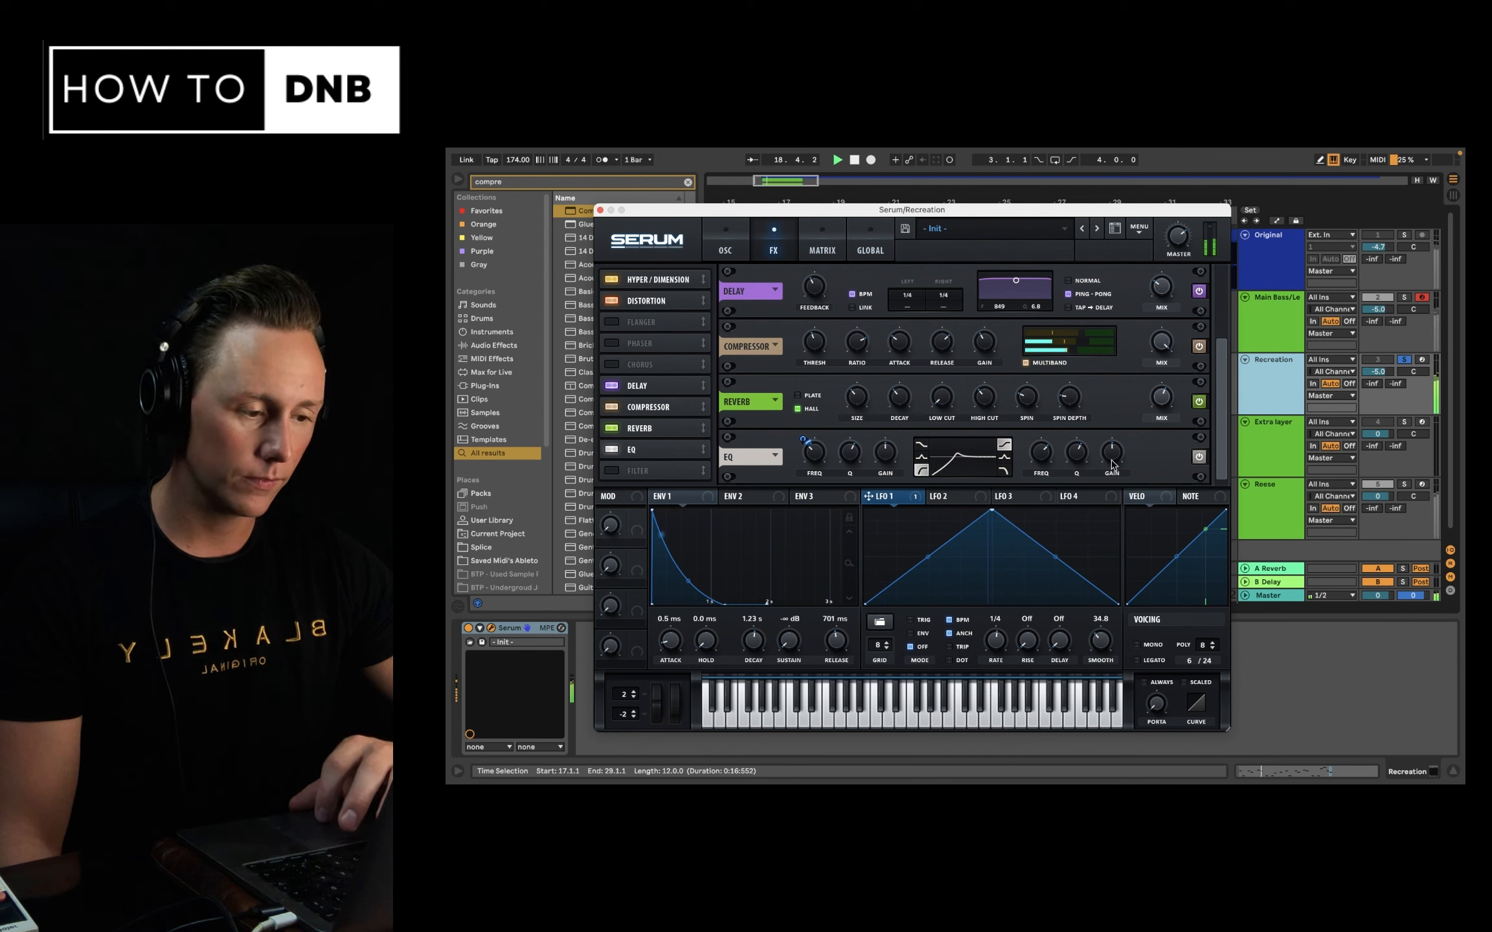
{"action": "key", "text": "space"}
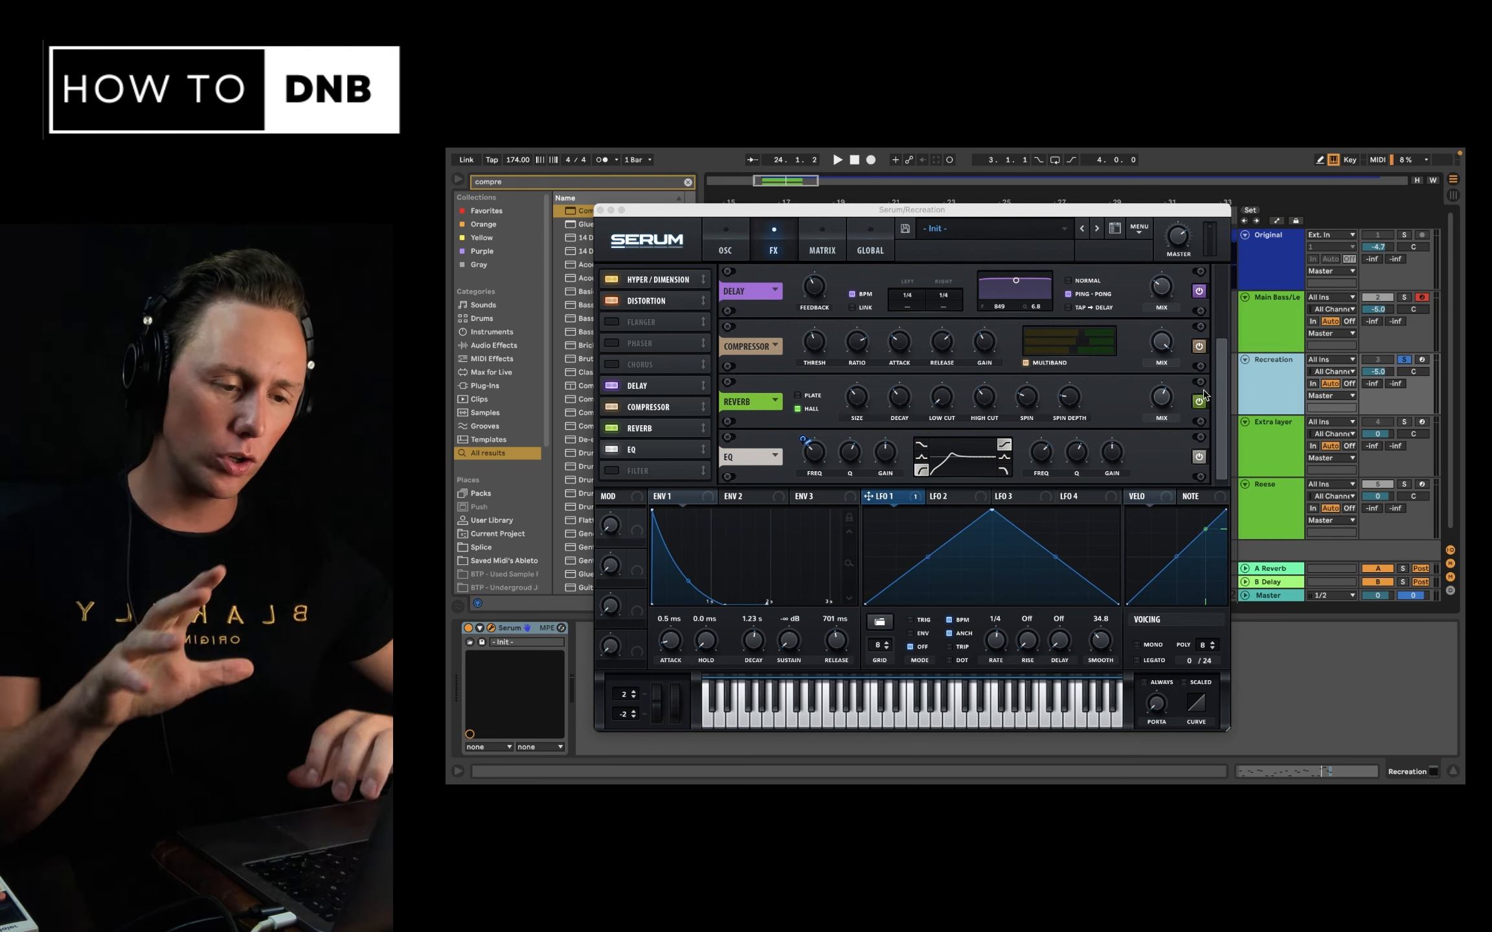
Shape LFO 2 as a steep decaying curve that reaches the bottom less than halfway through its cycle.
{"action": "left_click", "coordinate": [981, 497]}
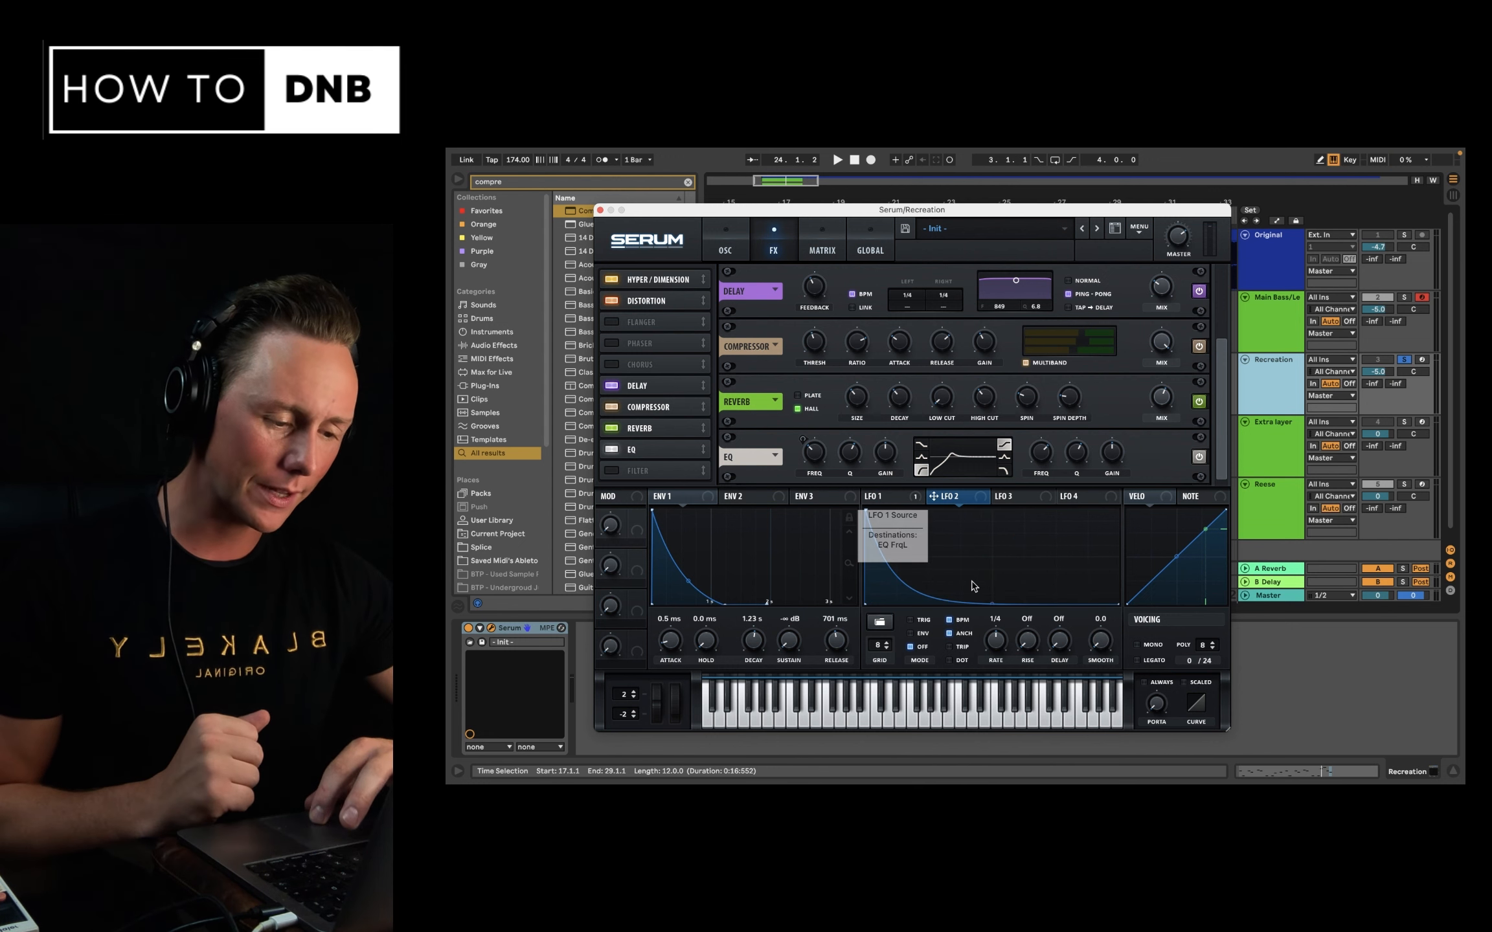
{"action": "double_click", "coordinate": [972, 582]}
{"action": "left_click_drag", "start_coordinate": [971, 583], "coordinate": [971, 616]}
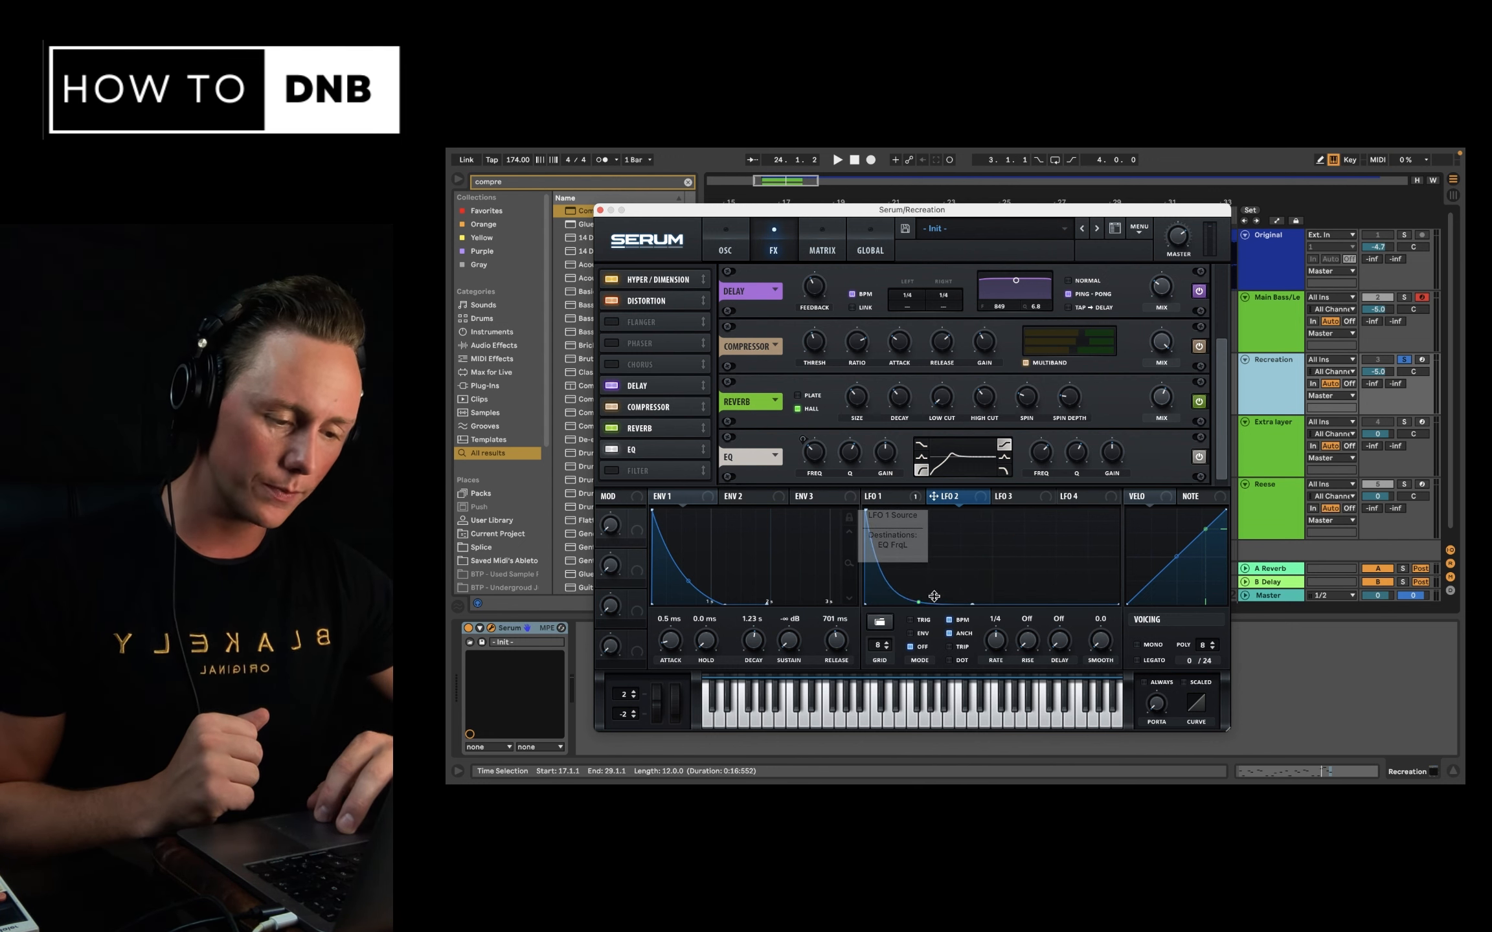
Enable the noise oscillator with the BrightWhite sample and modulate its level from LFO 2 by 62.
{"action": "left_click", "coordinate": [727, 241]}
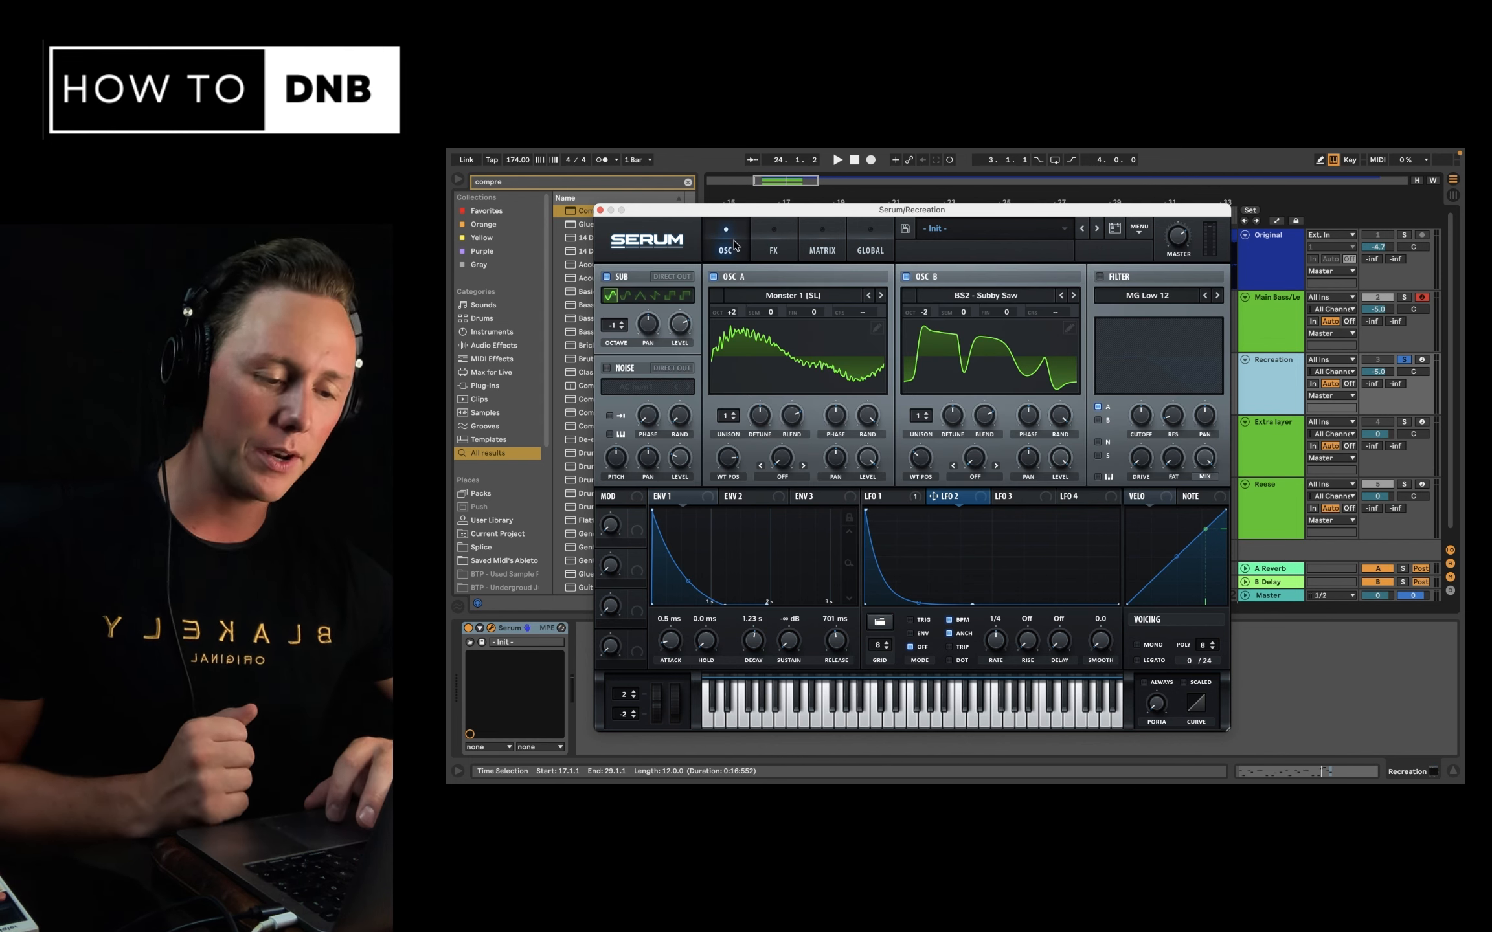
{"action": "left_click", "coordinate": [607, 368]}
{"action": "left_click", "coordinate": [651, 387]}
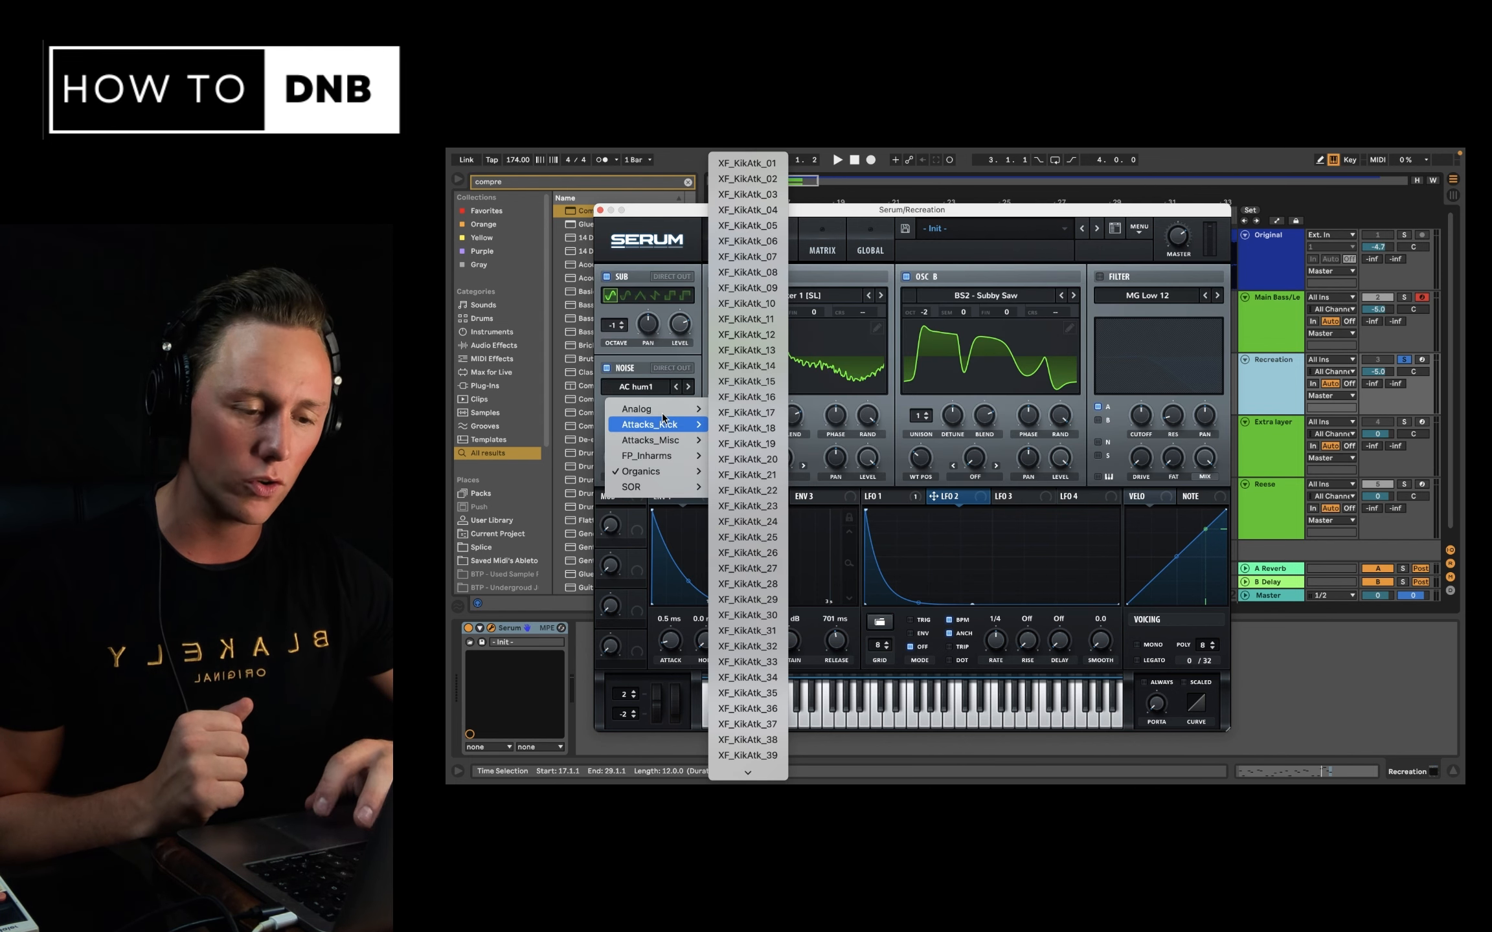
{"action": "mouse_move", "coordinate": [667, 415]}
{"action": "left_click", "coordinate": [742, 471]}
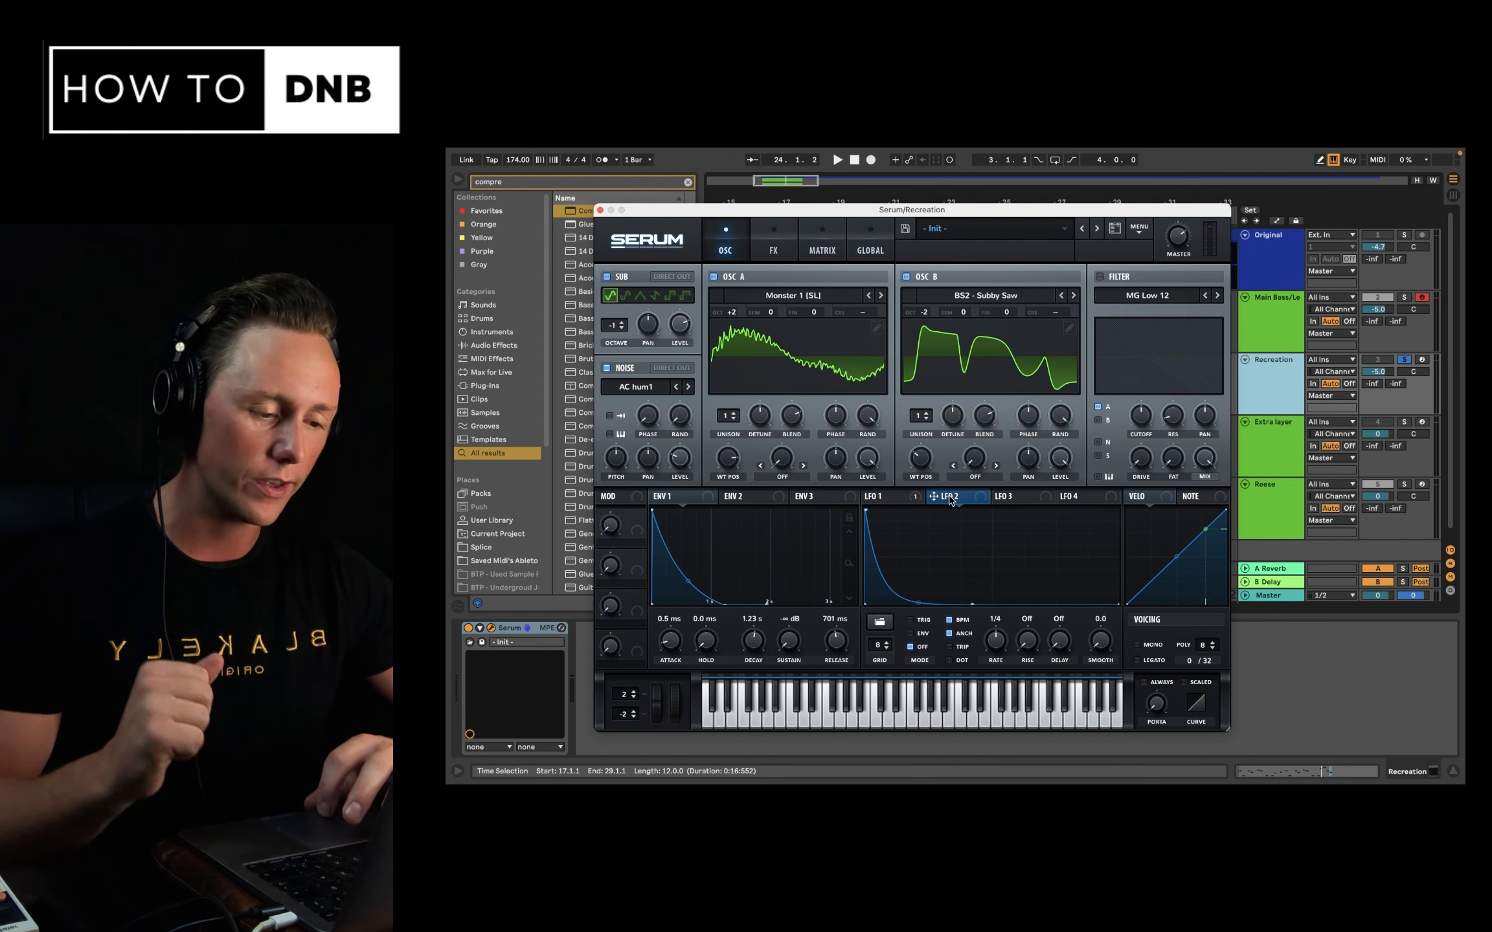
{"action": "left_click_drag", "start_coordinate": [963, 501], "coordinate": [679, 457]}
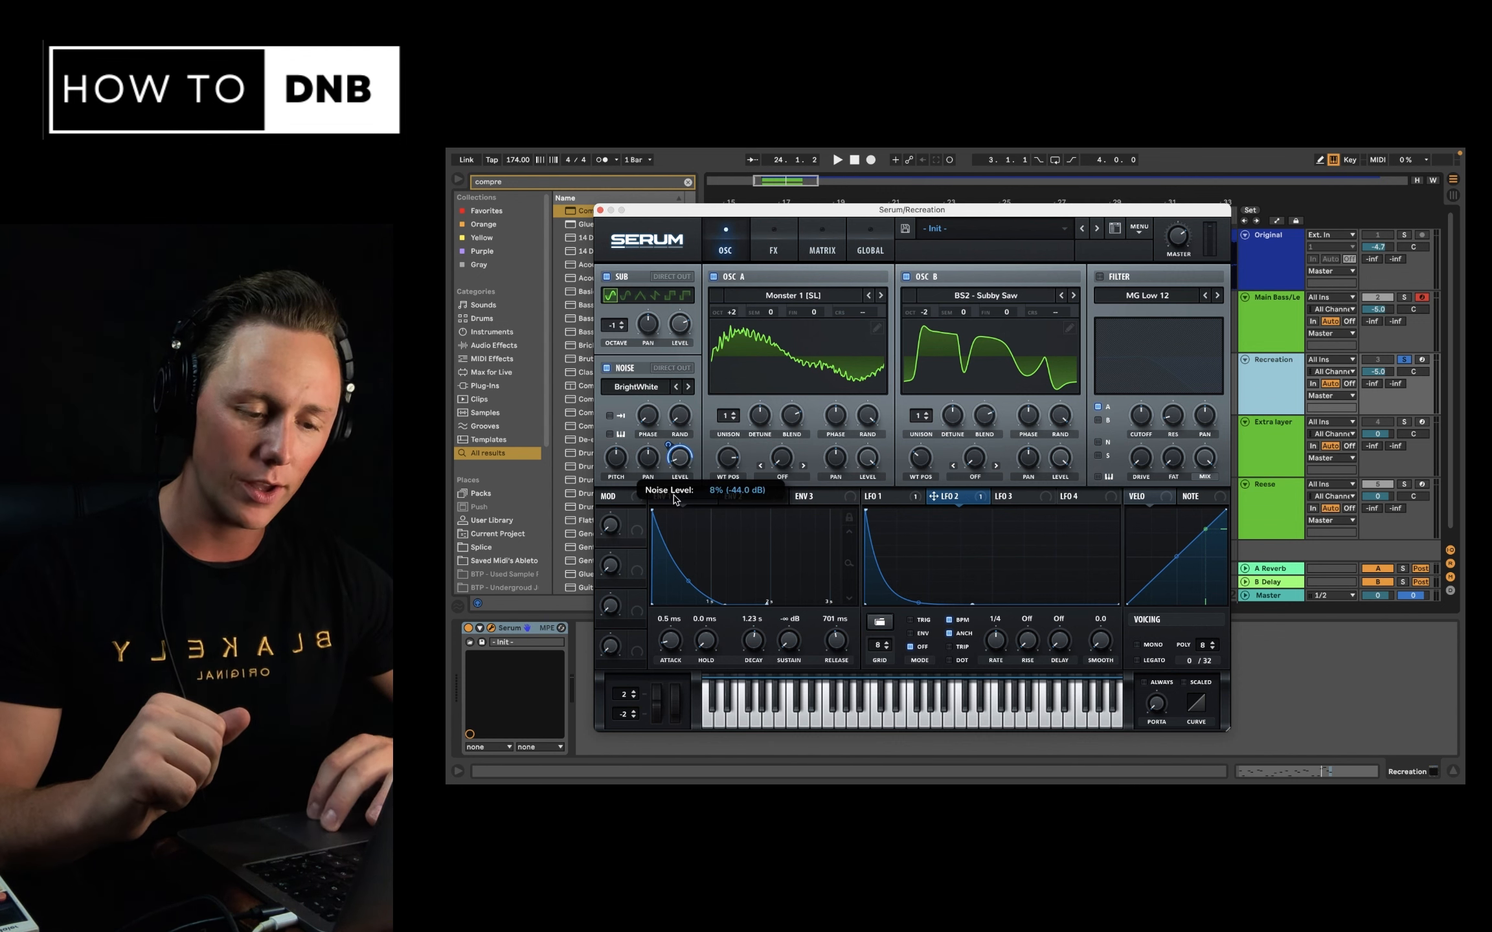
{"action": "mouse_move", "coordinate": [667, 447]}
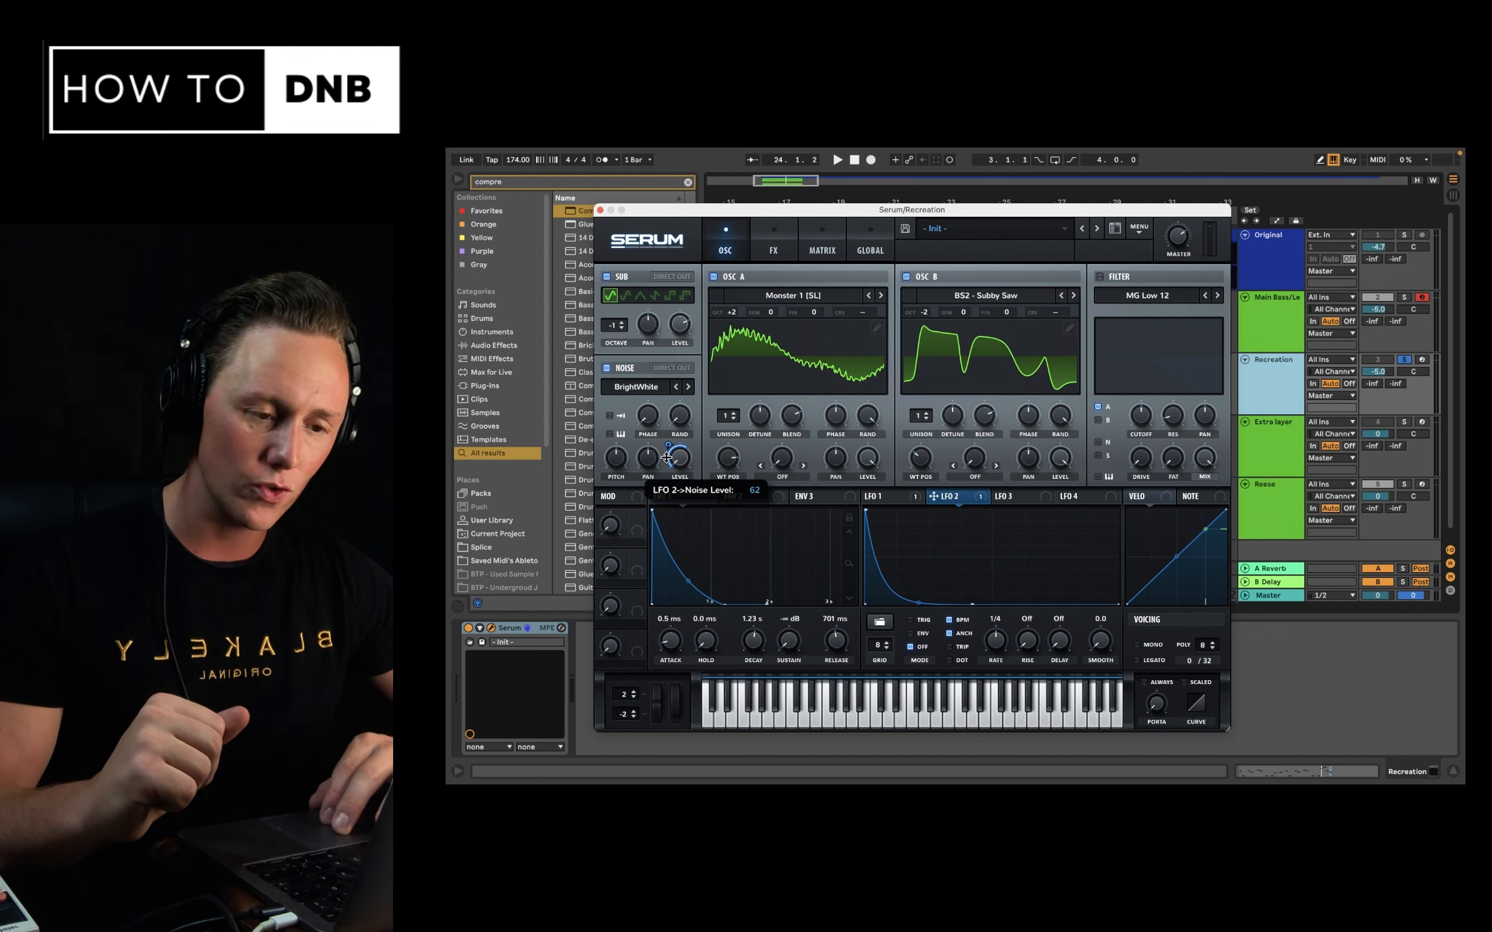
Turn off oscillators A, B and Sub to audition the noise alone, and send the noise to direct out.
{"action": "left_click", "coordinate": [906, 277]}
{"action": "left_click", "coordinate": [713, 277]}
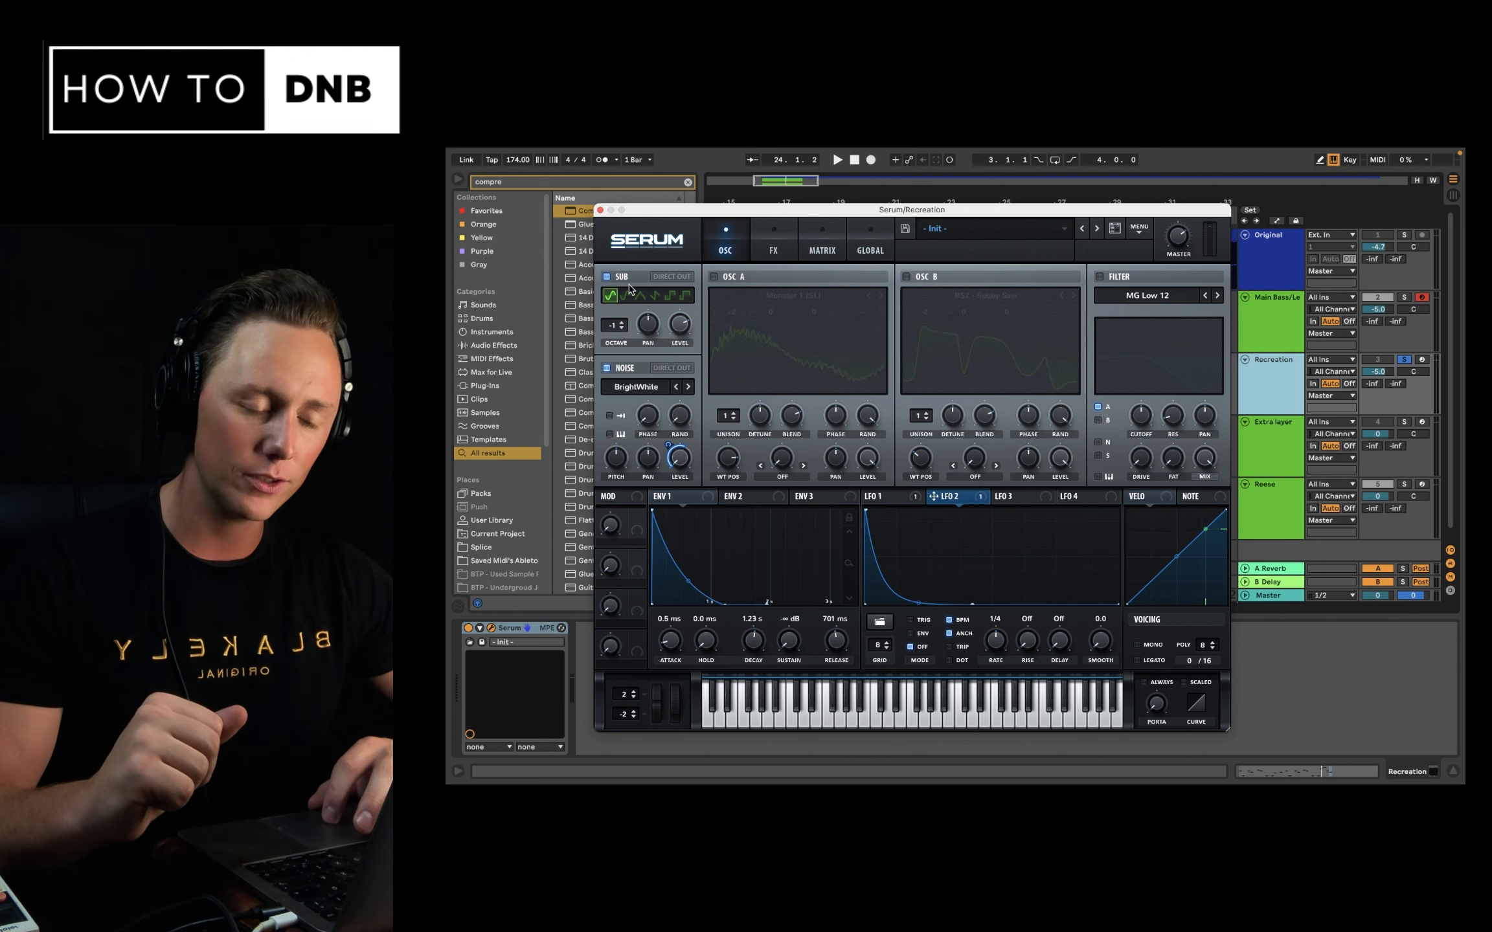
{"action": "left_click", "coordinate": [607, 278]}
{"action": "key", "text": "space"}
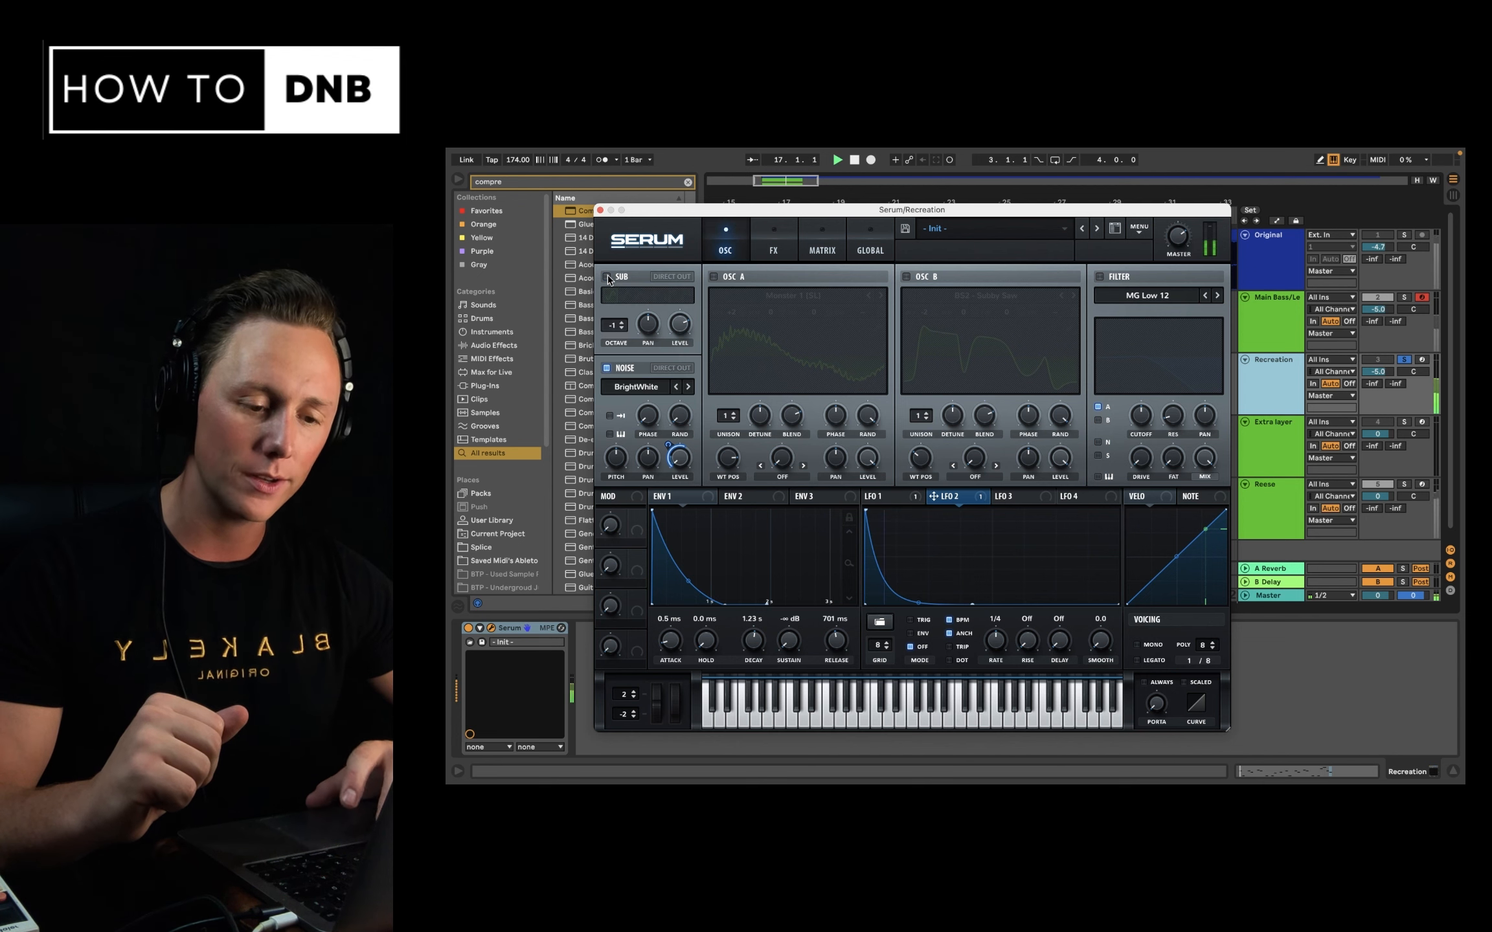
{"action": "left_click", "coordinate": [672, 368]}
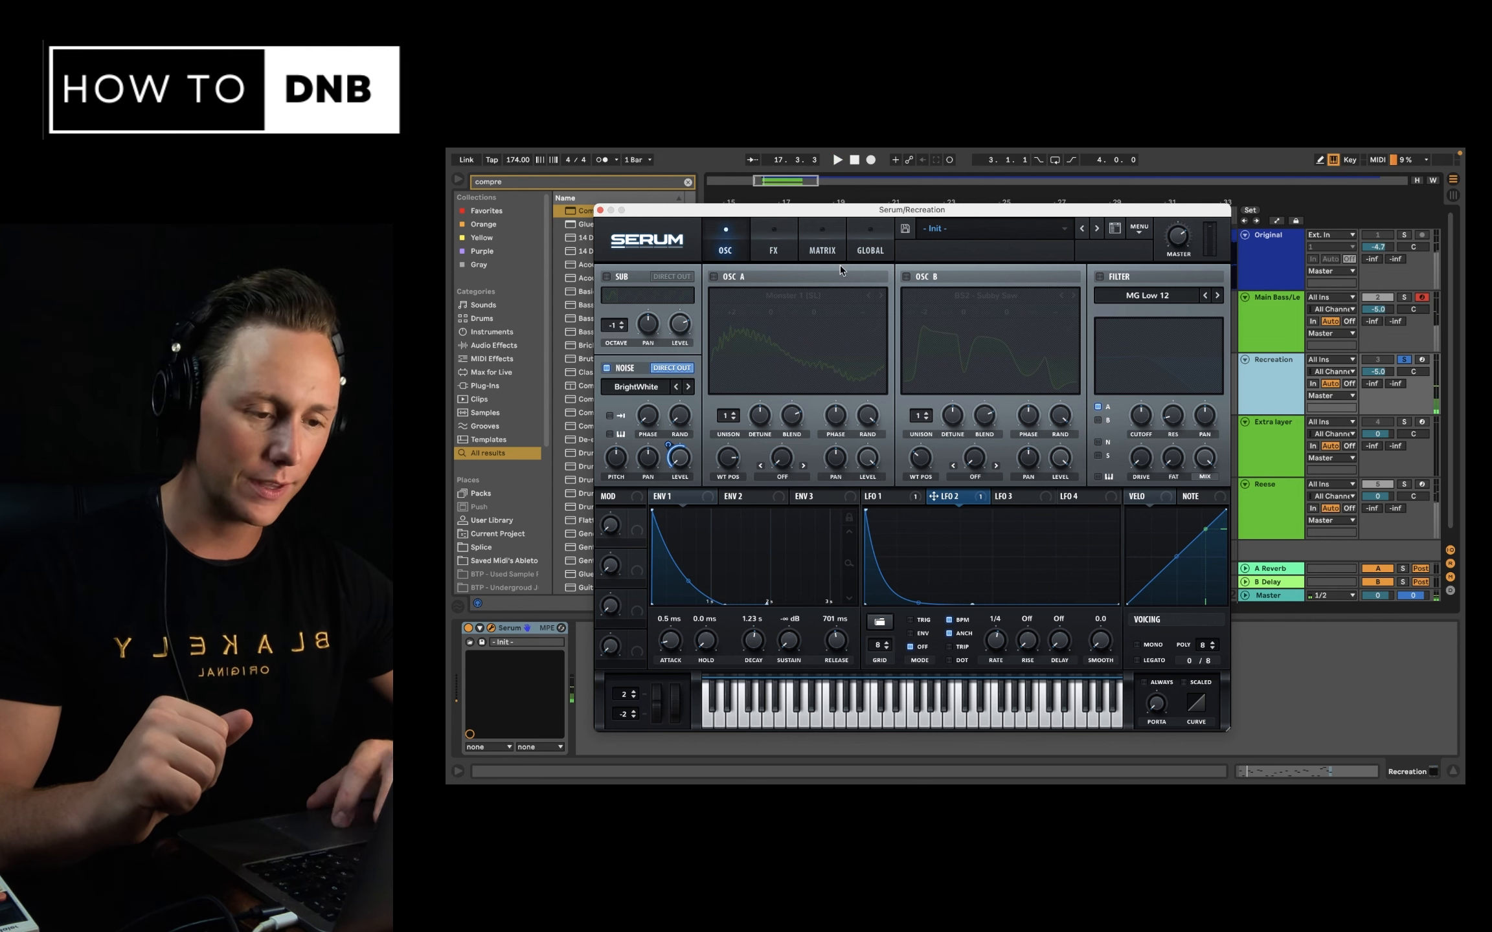
Add a modulation routing from LFO 2 to Mast.Tun with a small positive amount.
{"action": "left_click", "coordinate": [782, 233]}
{"action": "left_click", "coordinate": [826, 231]}
{"action": "left_click", "coordinate": [627, 366]}
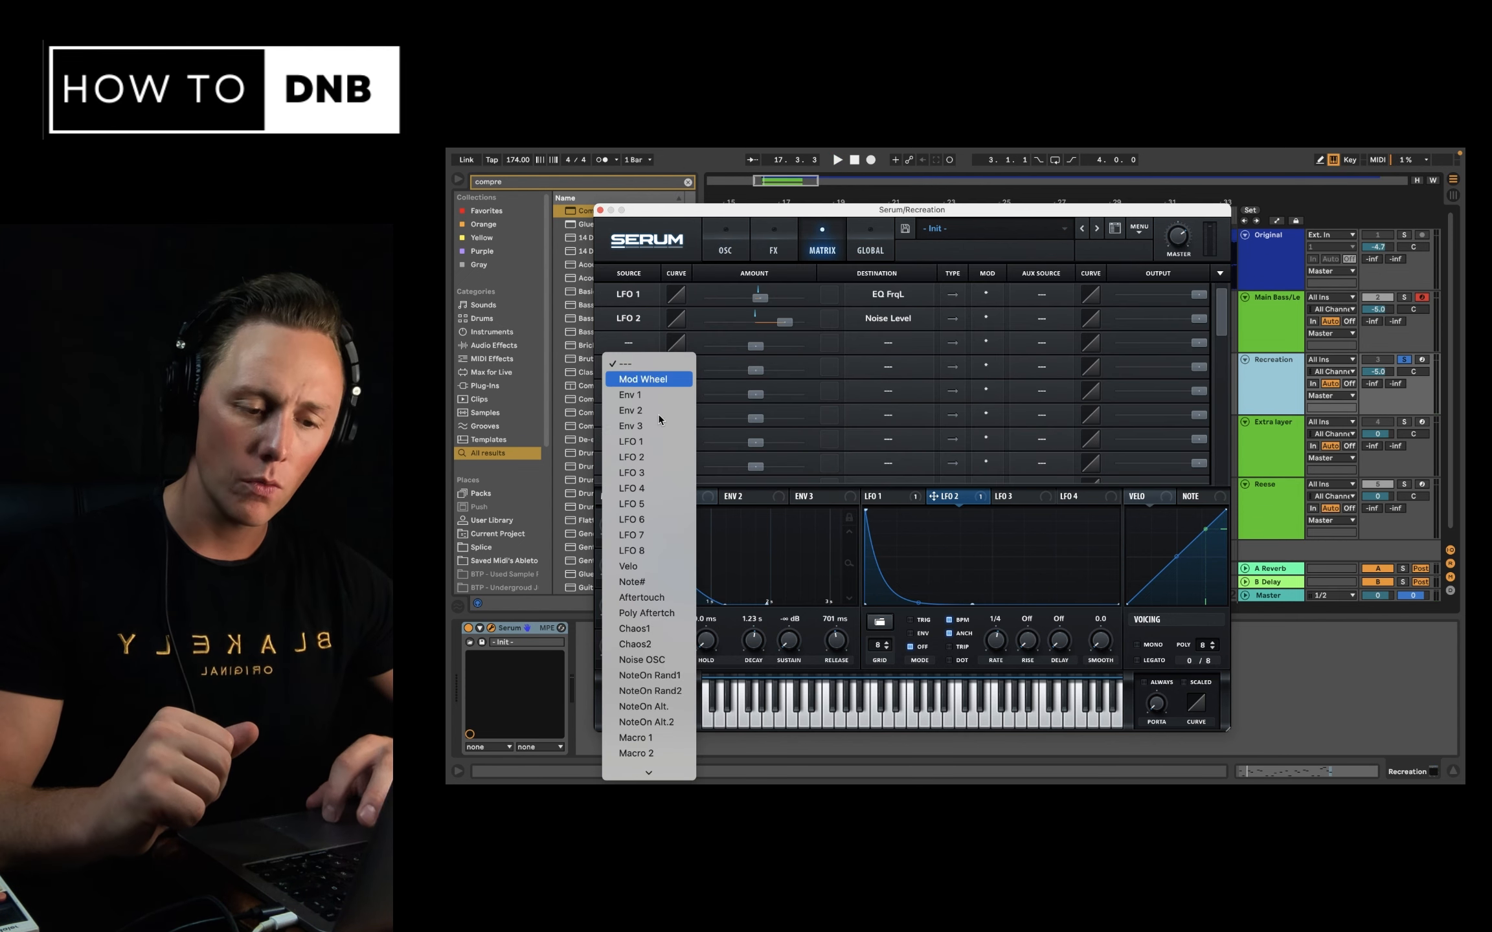
{"action": "left_click", "coordinate": [654, 461]}
{"action": "left_click", "coordinate": [907, 344]}
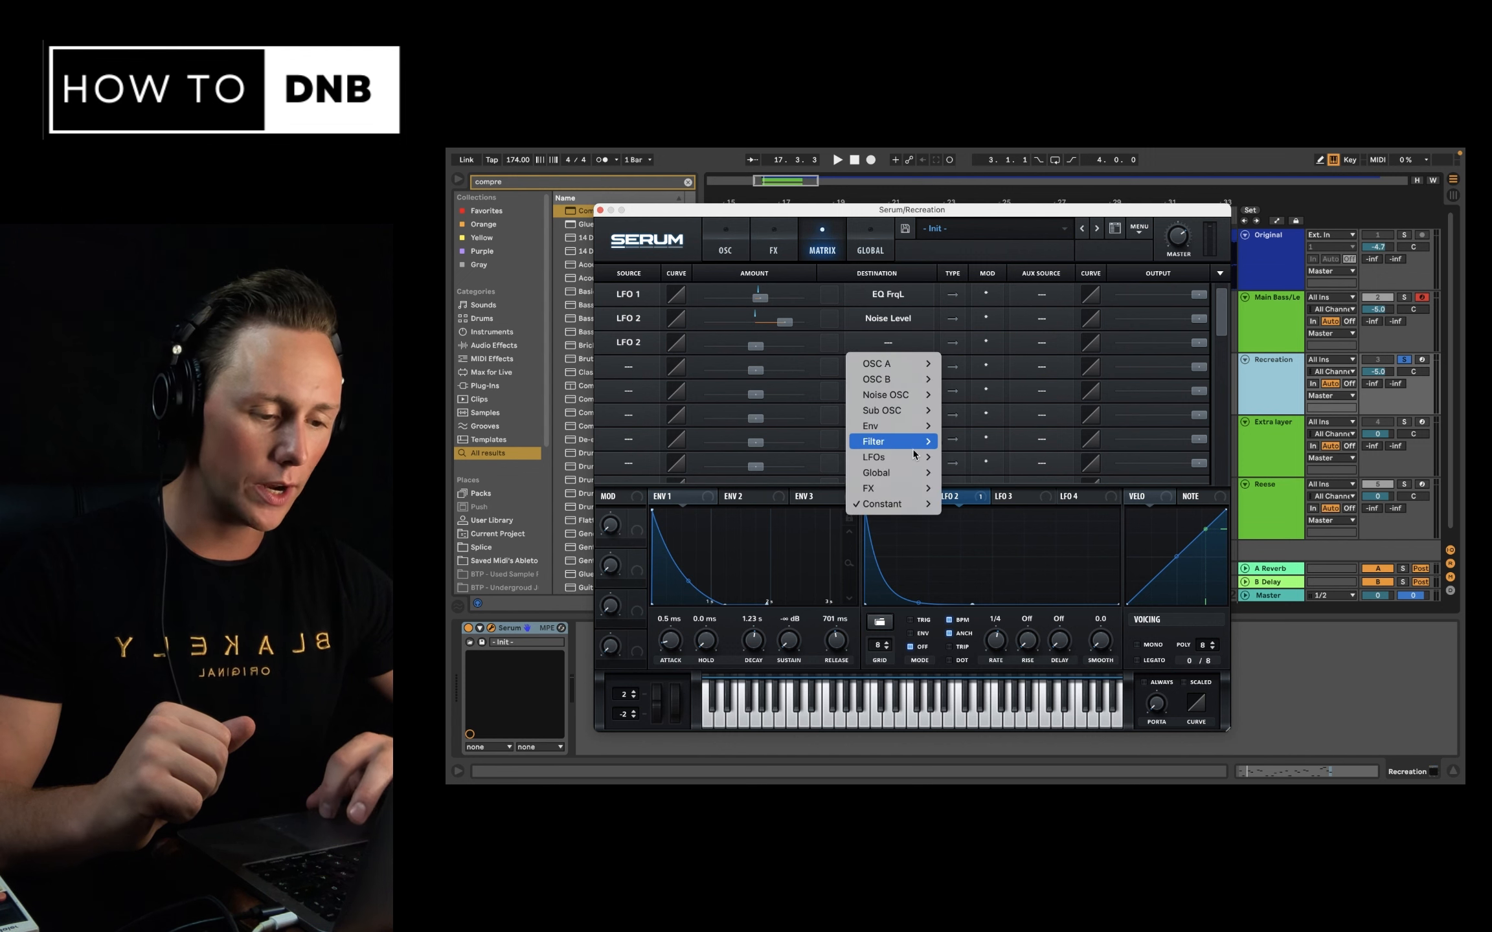
{"action": "mouse_move", "coordinate": [915, 479]}
{"action": "left_click", "coordinate": [971, 476]}
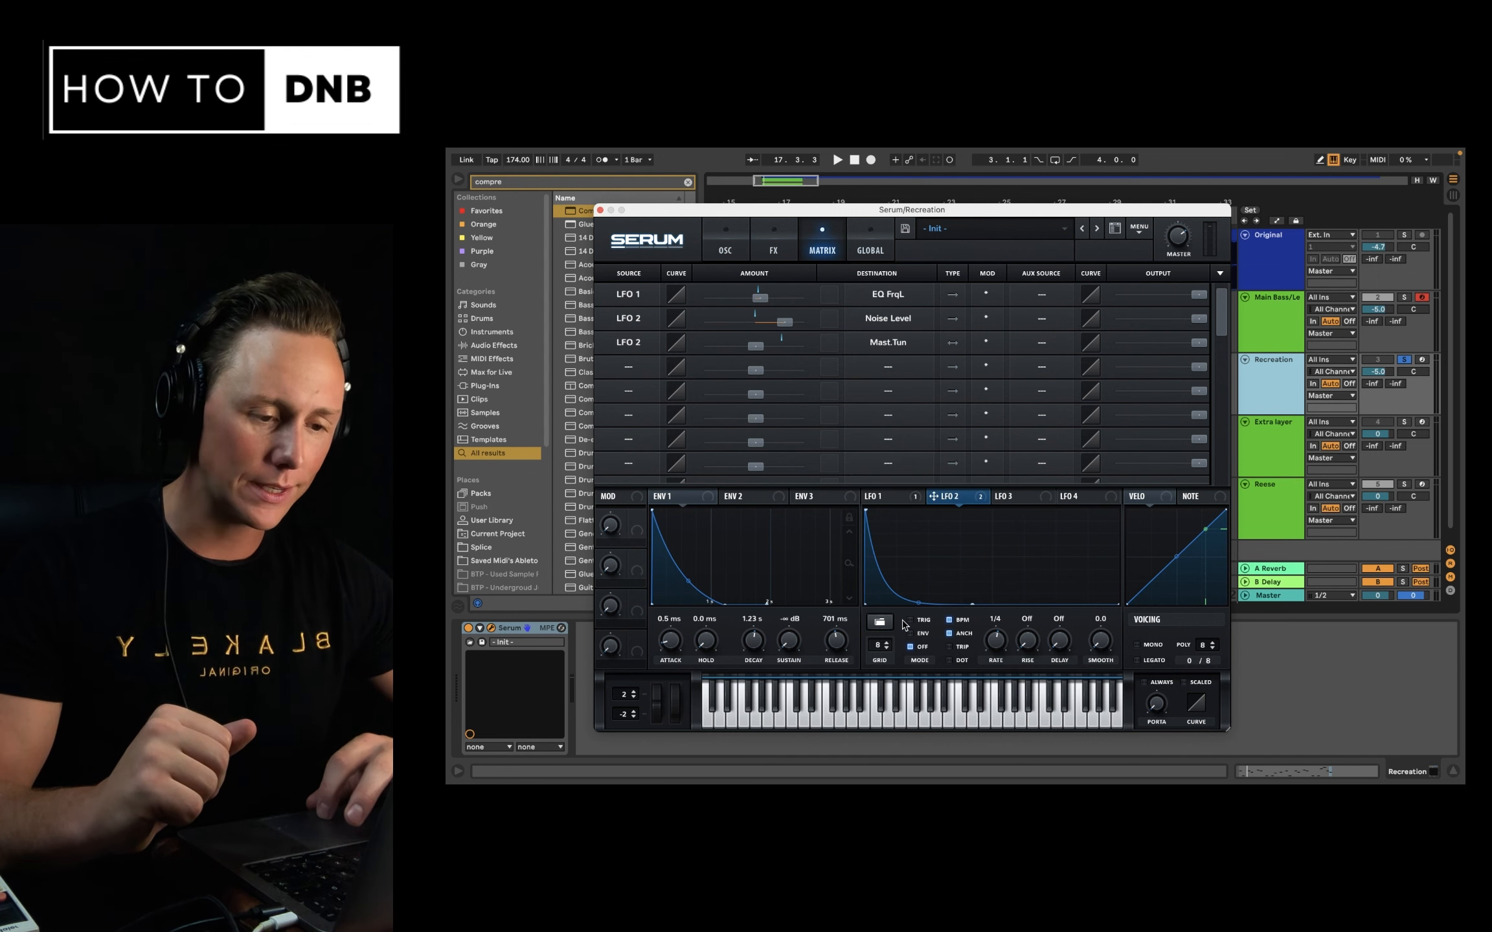
{"action": "left_click_drag", "start_coordinate": [755, 346], "coordinate": [795, 364]}
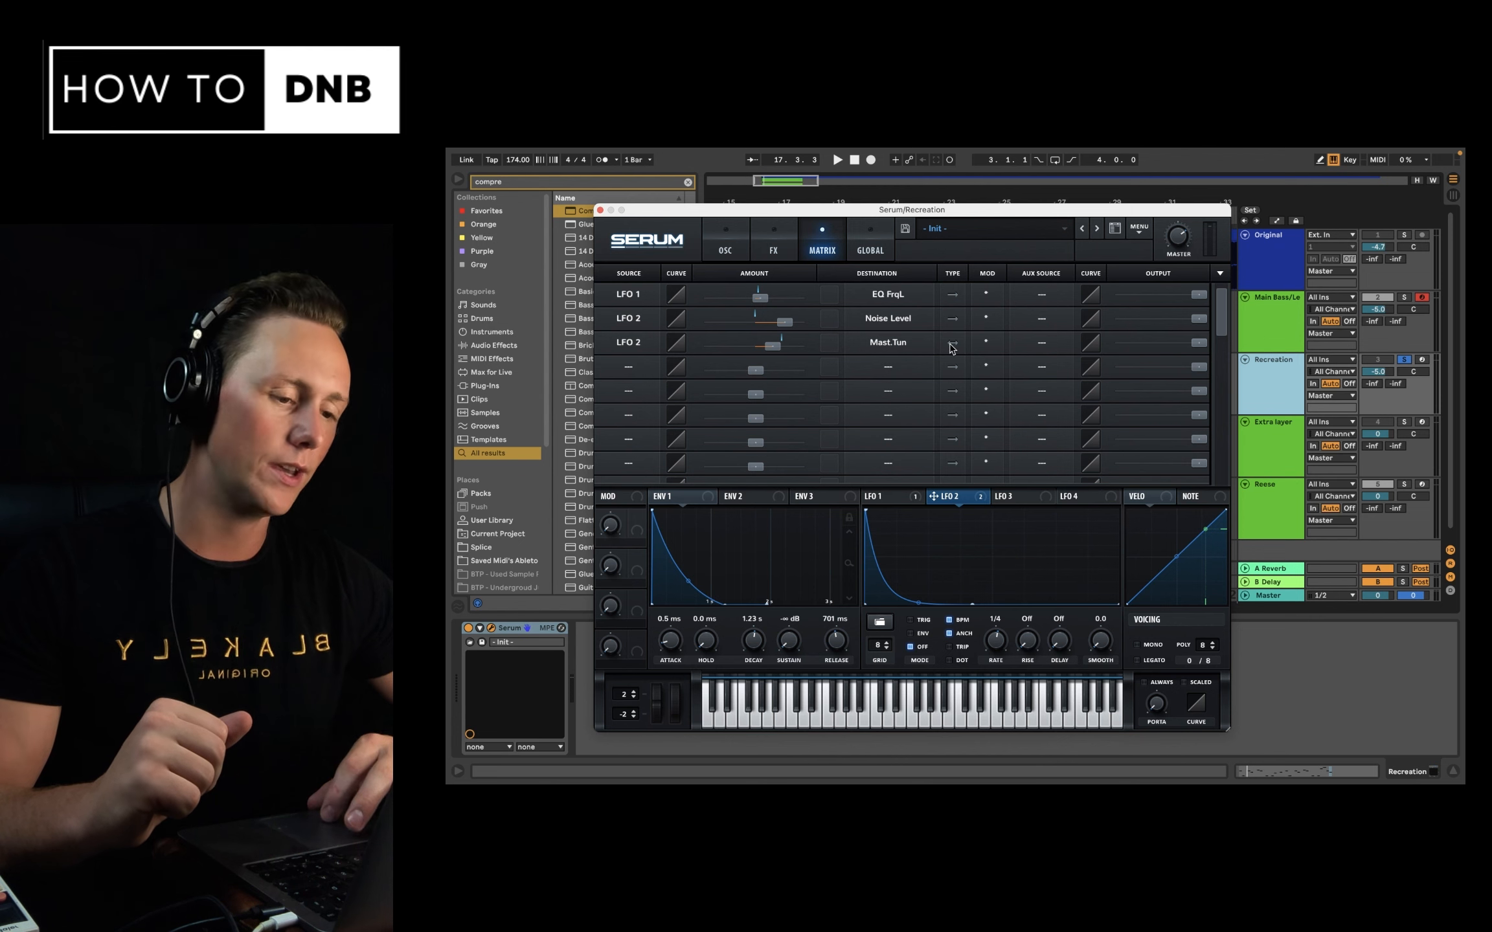
Turn oscillators A, B and Sub back on and audition the full patch.
{"action": "left_click", "coordinate": [741, 251]}
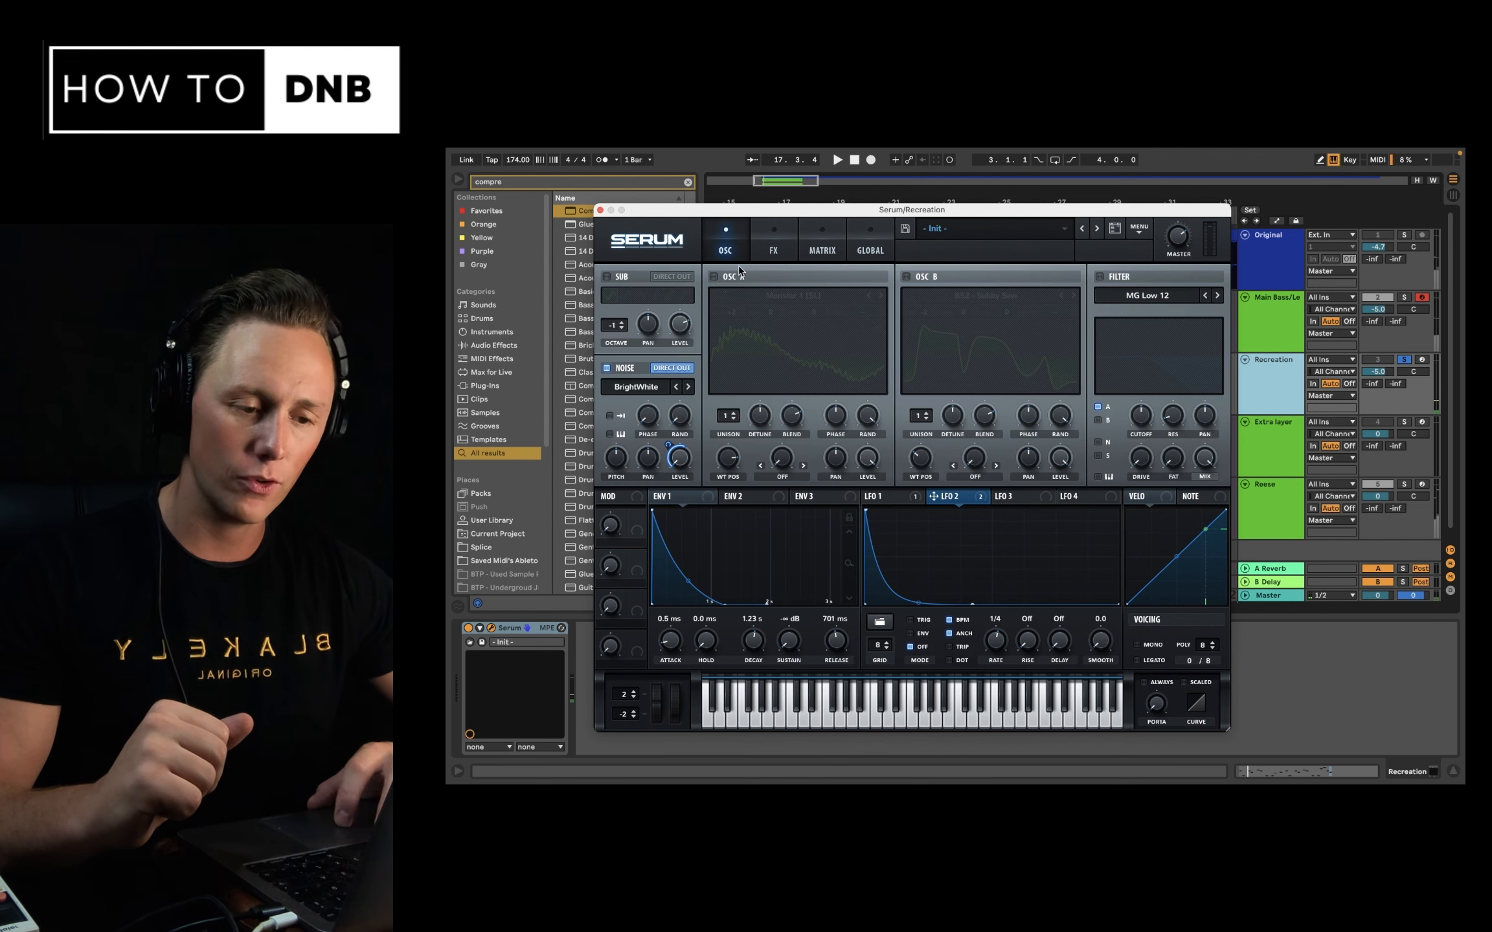
{"action": "left_click", "coordinate": [713, 277]}
{"action": "left_click", "coordinate": [607, 277]}
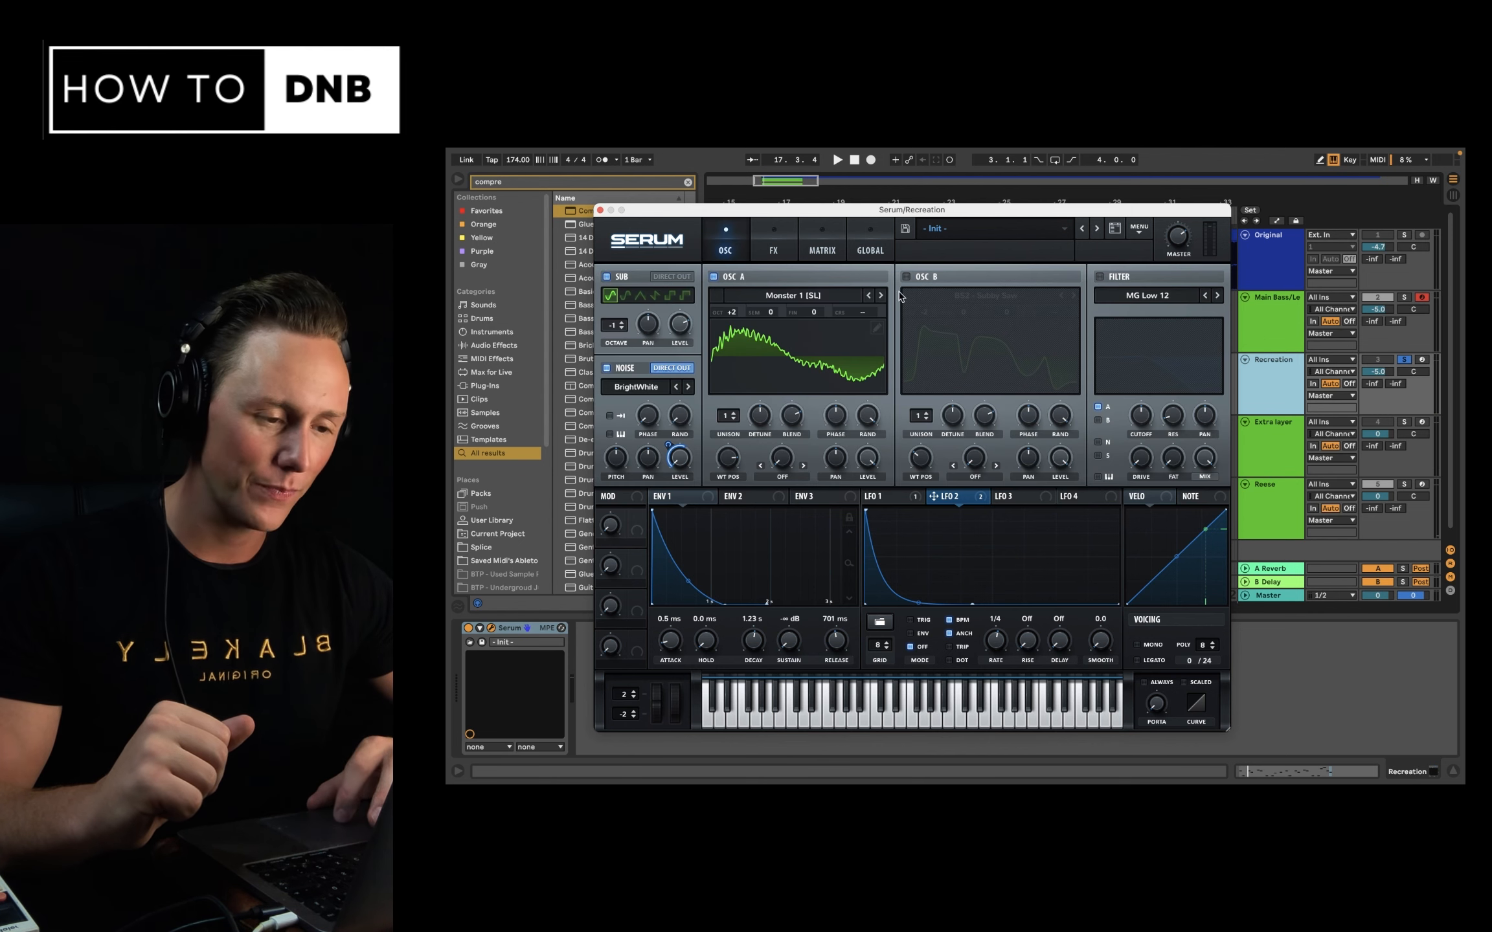
{"action": "left_click", "coordinate": [907, 278]}
{"action": "left_click", "coordinate": [821, 244]}
{"action": "key", "text": "space"}
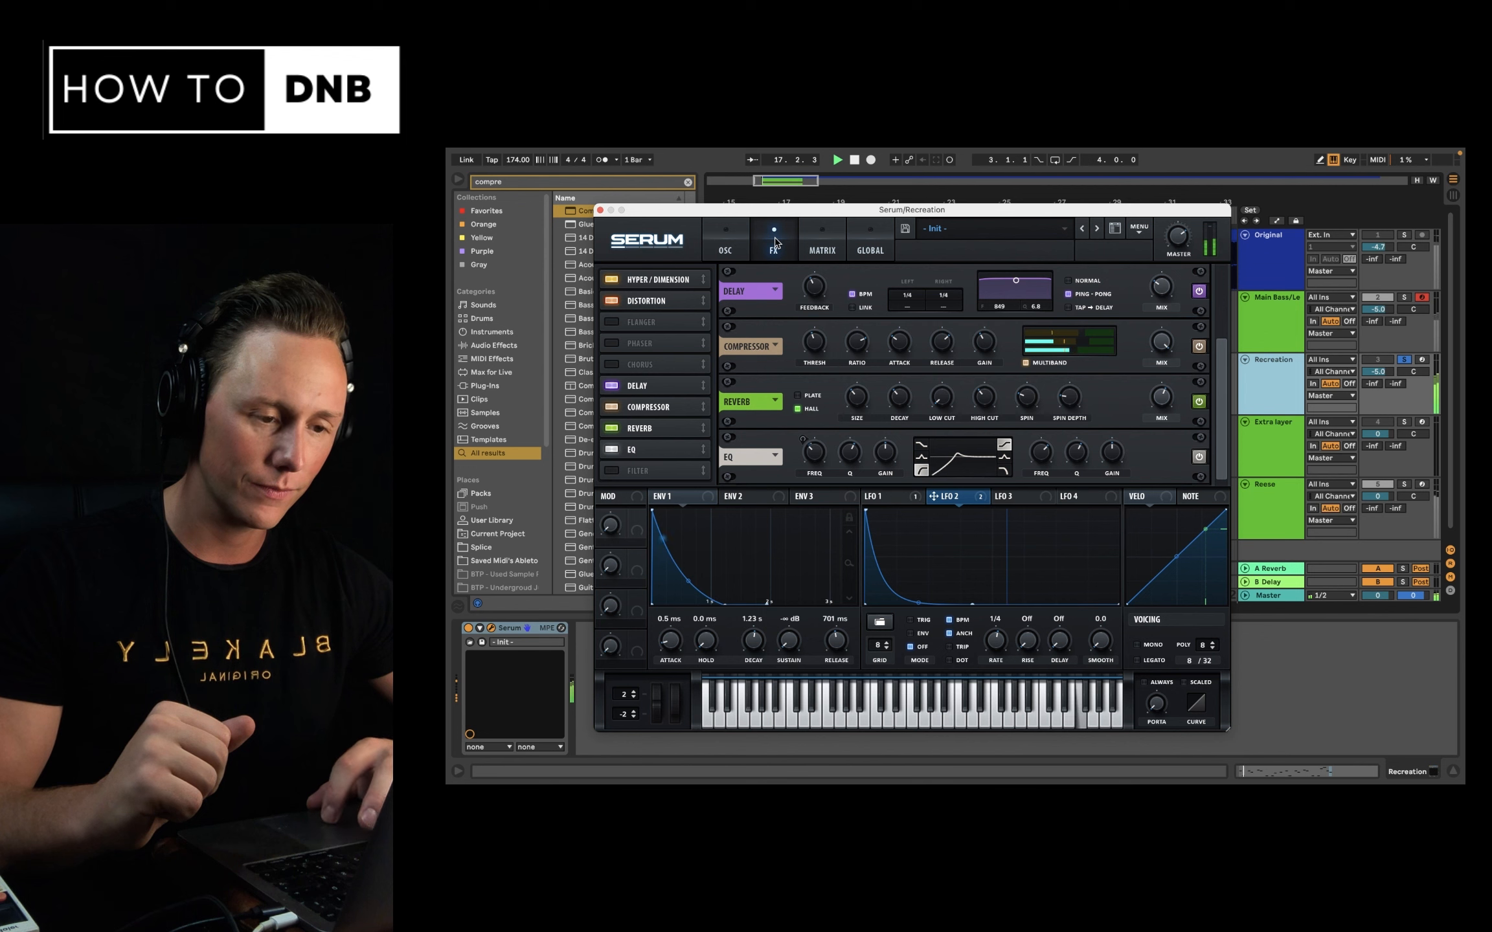
{"action": "key", "text": "space"}
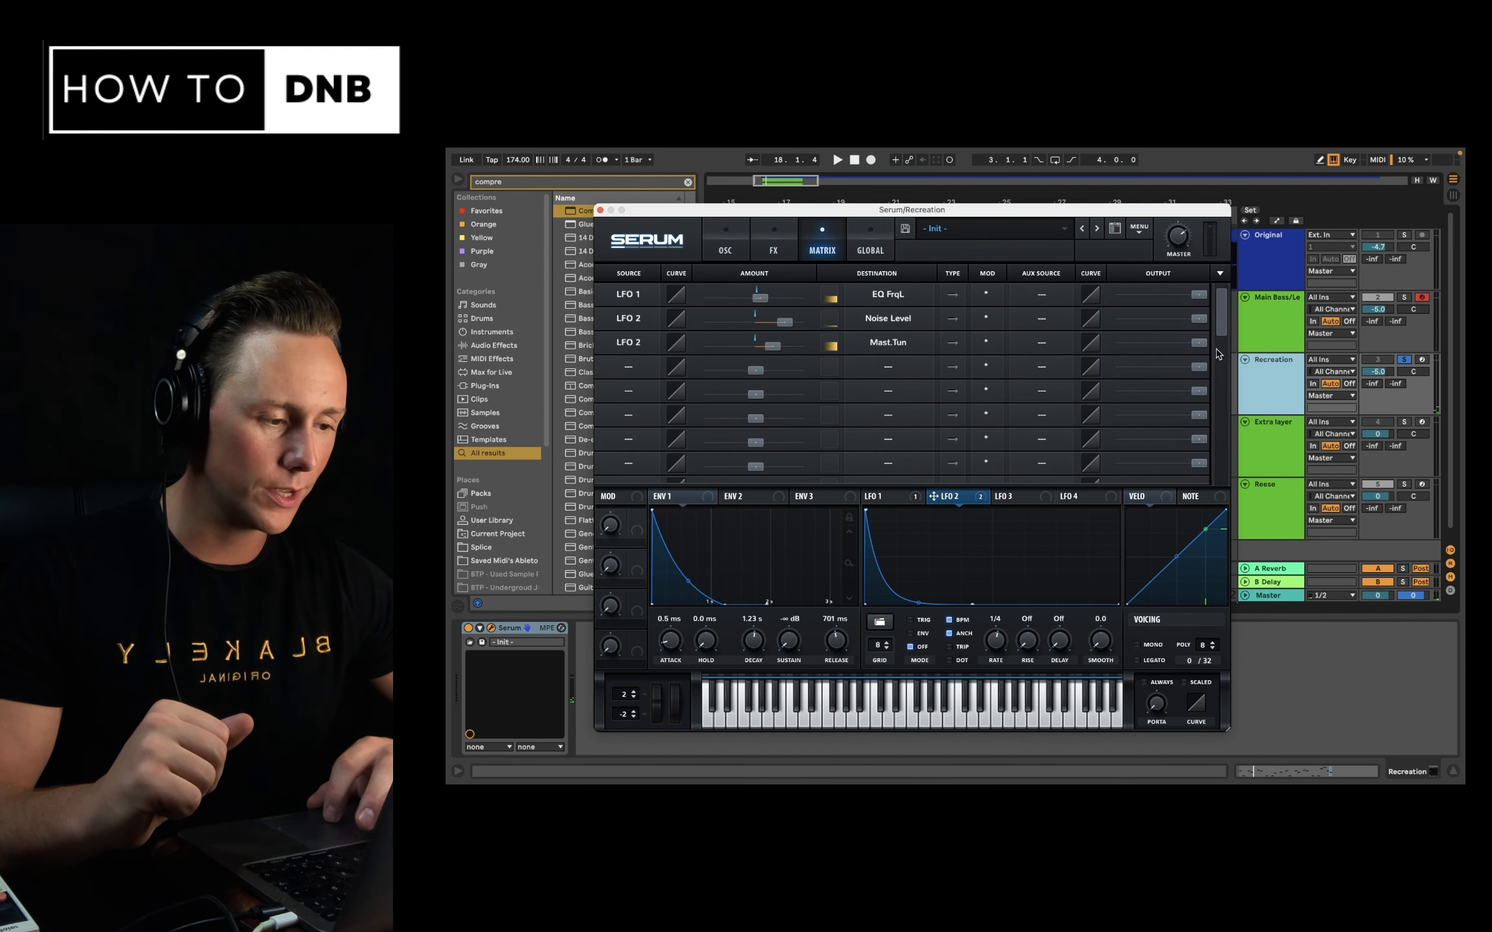
Set the LFO 2 to Mast.Tun routing's output to about 14 and amount to 7, with LFO 2 in Trig mode, while auditioning.
{"action": "left_click_drag", "start_coordinate": [1200, 347], "coordinate": [1123, 350]}
{"action": "key", "text": "space"}
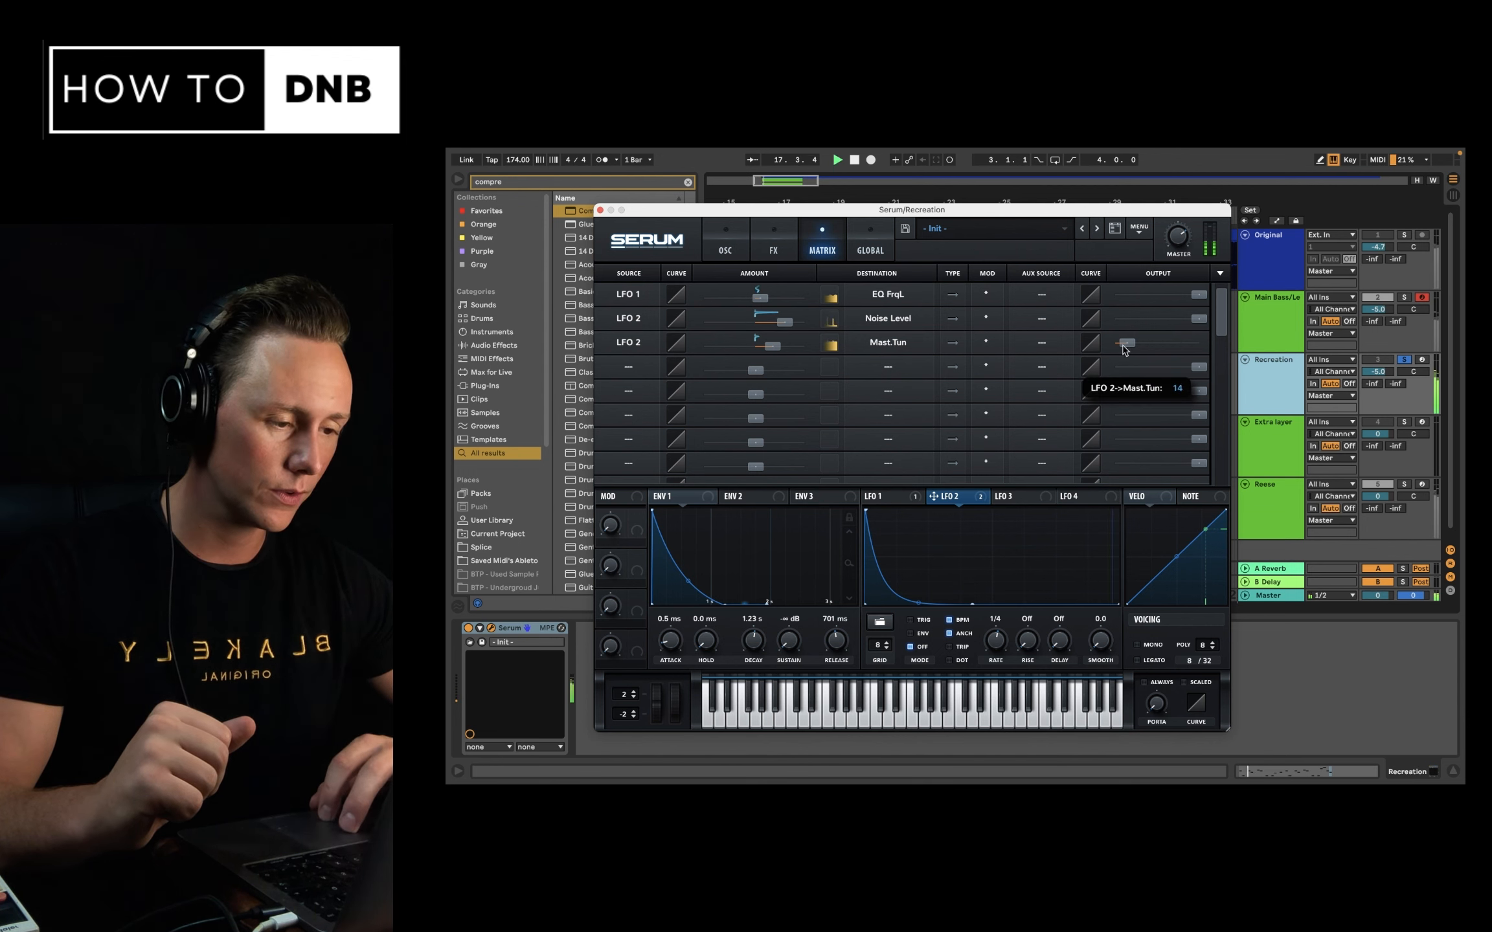
{"action": "left_click_drag", "start_coordinate": [774, 350], "coordinate": [768, 354]}
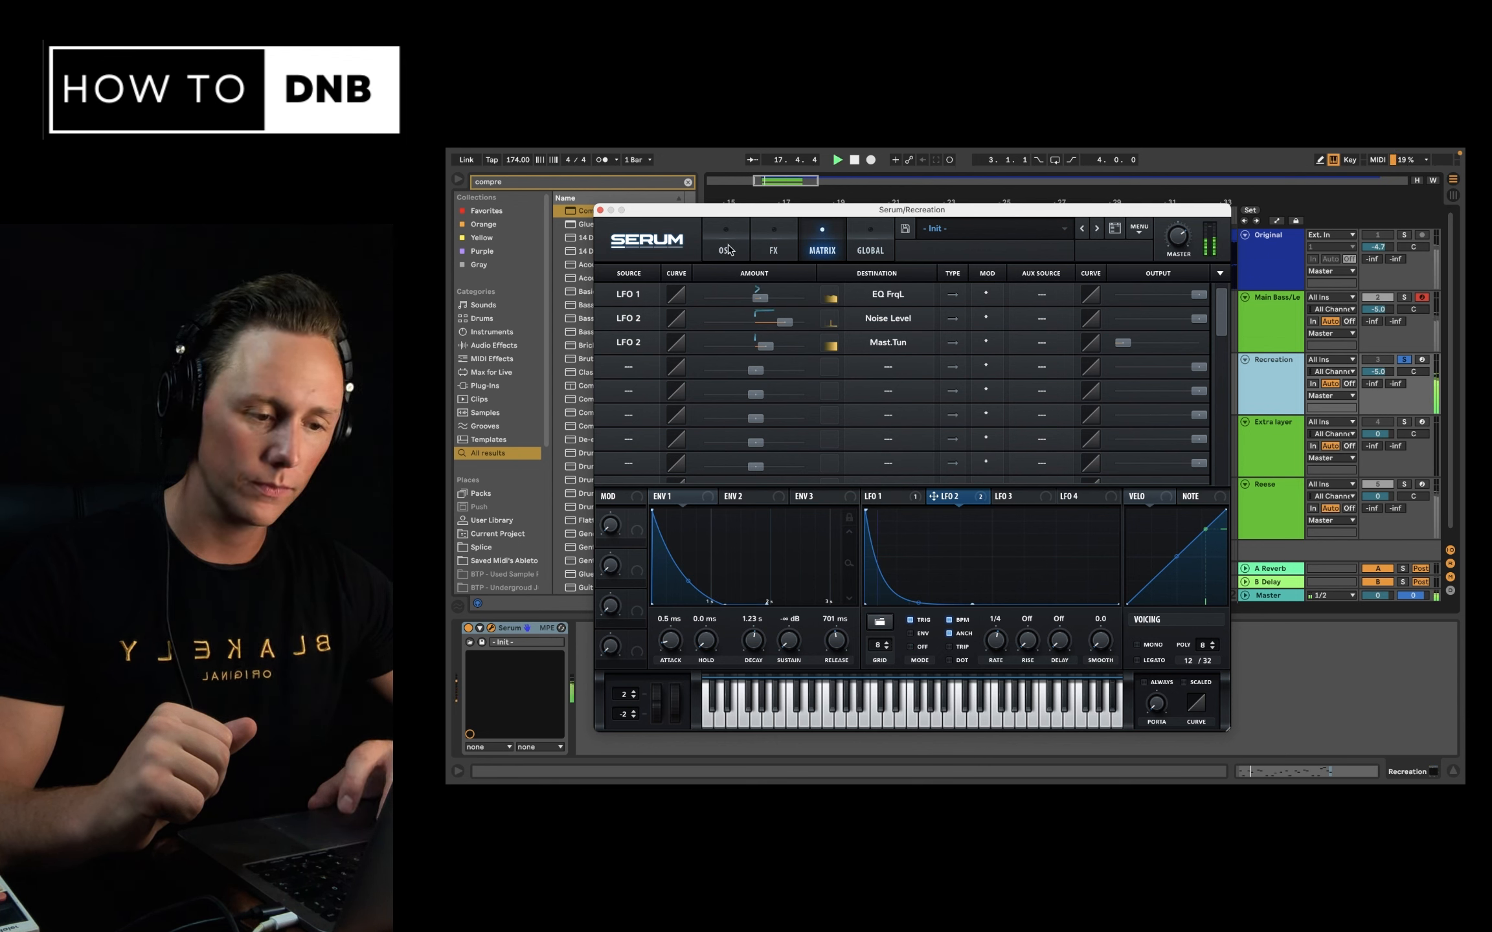
{"action": "left_click_drag", "start_coordinate": [768, 346], "coordinate": [764, 359]}
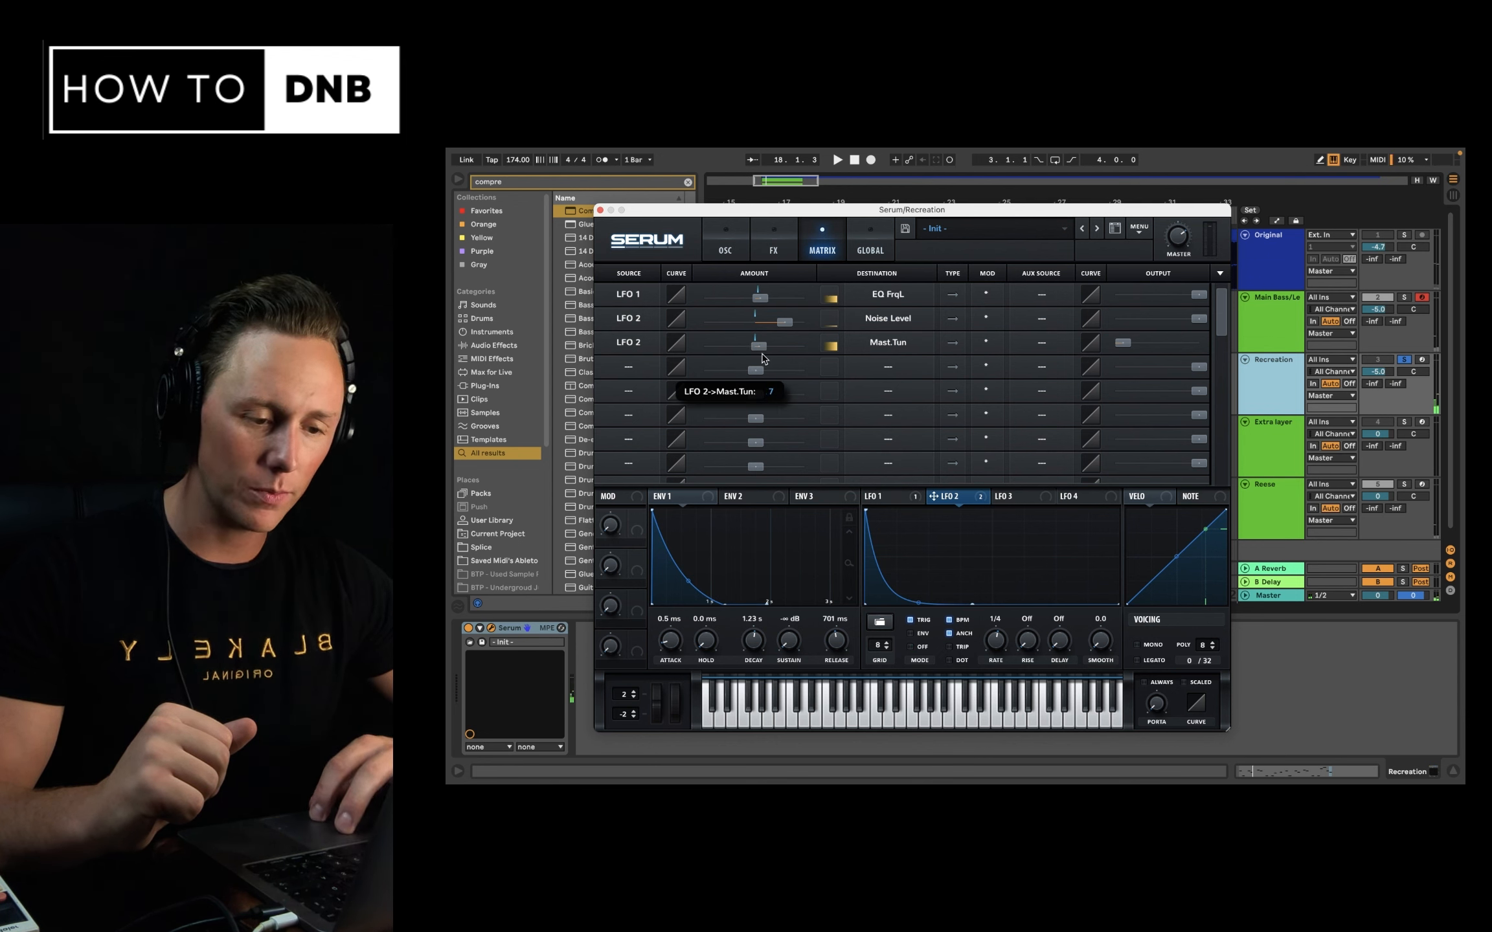
Reduce the amount of LFO 2 modulation on the noise level.
{"action": "left_click", "coordinate": [723, 250]}
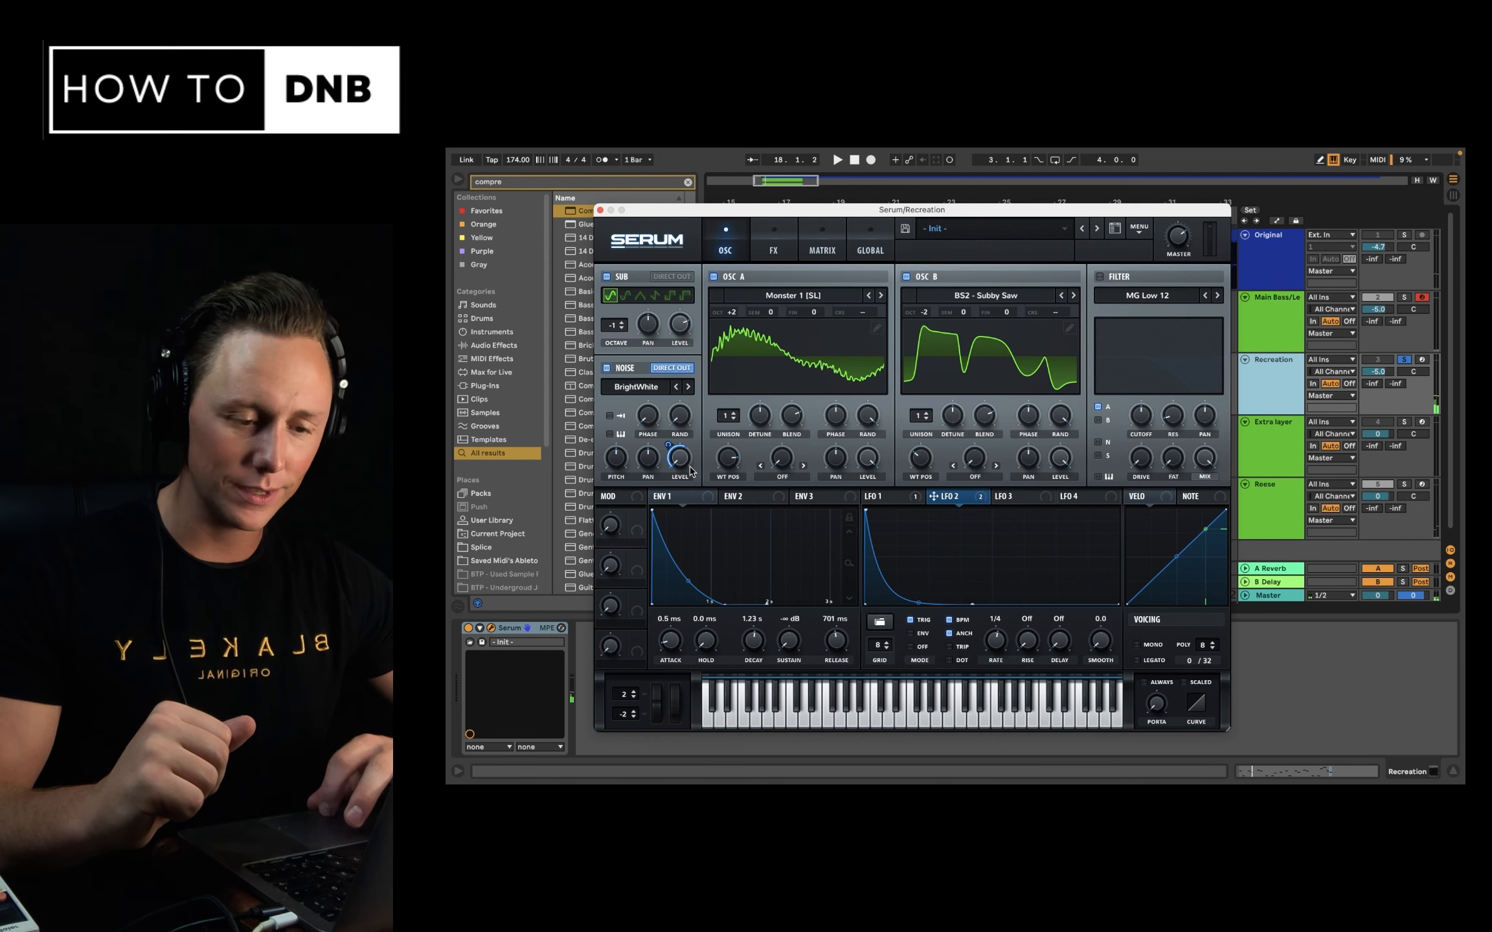
{"action": "left_click_drag", "start_coordinate": [669, 447], "coordinate": [670, 462]}
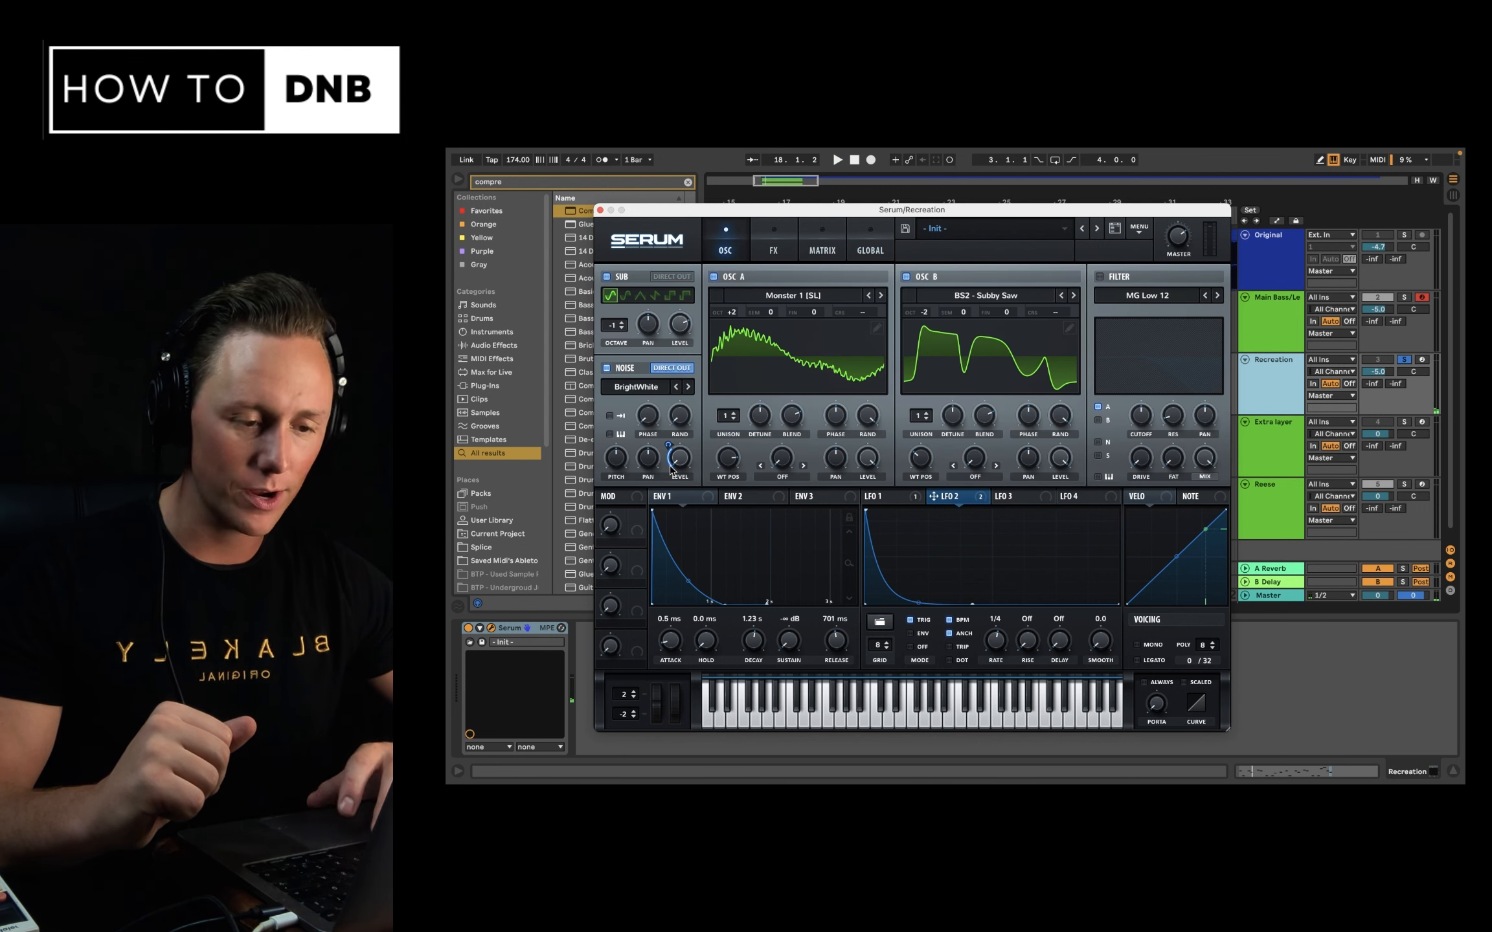
Fine-tune the LFO 2 modulation depth on the noise level while auditioning the patch.
{"action": "key", "text": "space"}
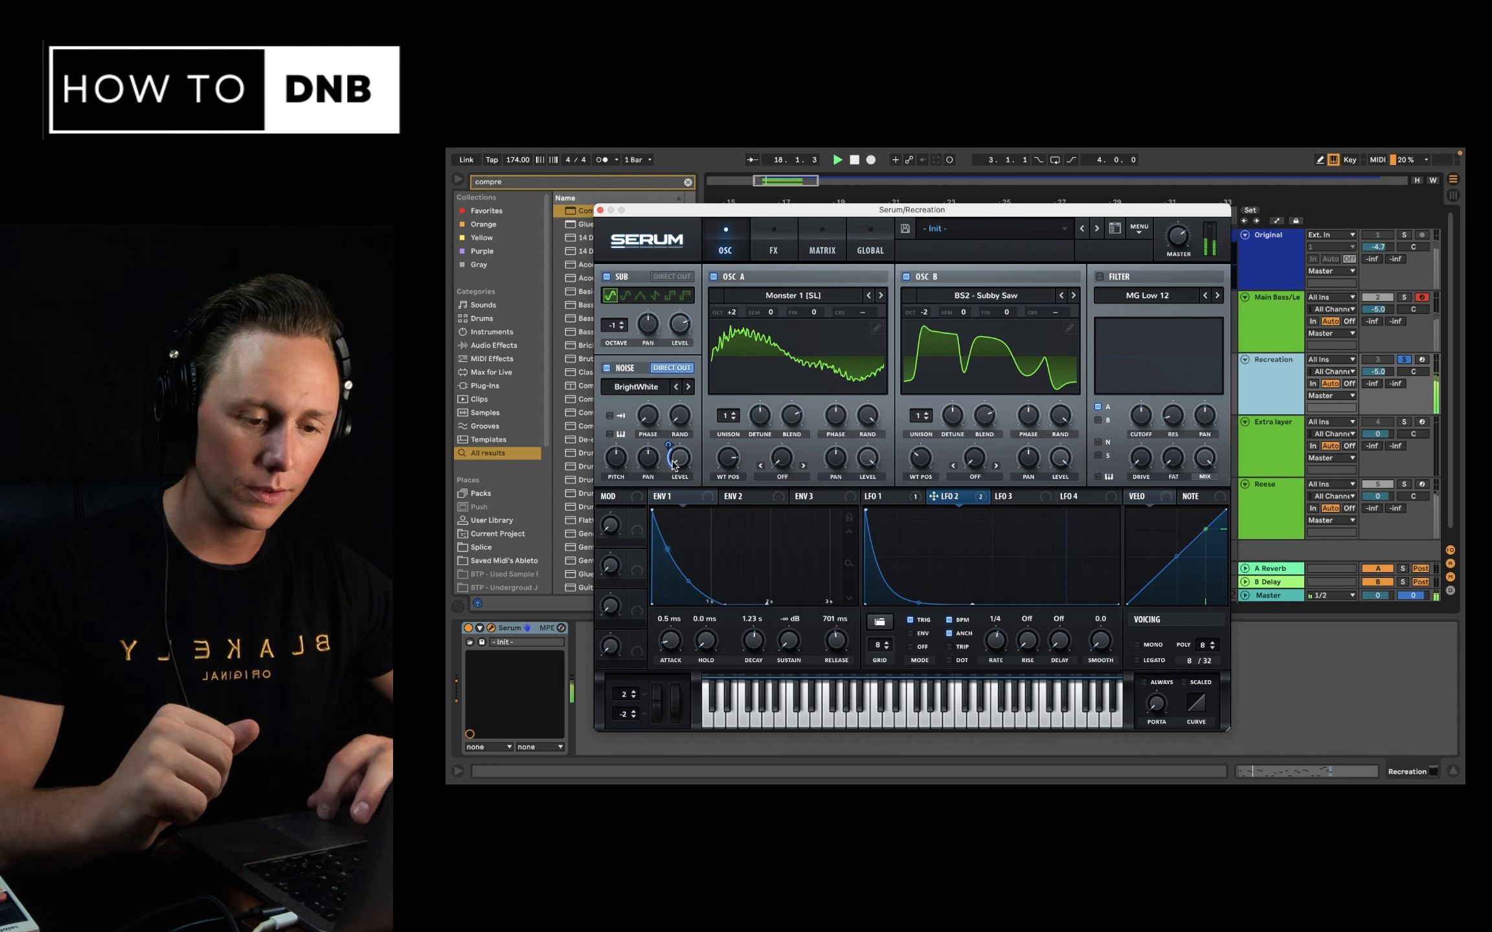
{"action": "left_click_drag", "start_coordinate": [666, 445], "coordinate": [666, 449]}
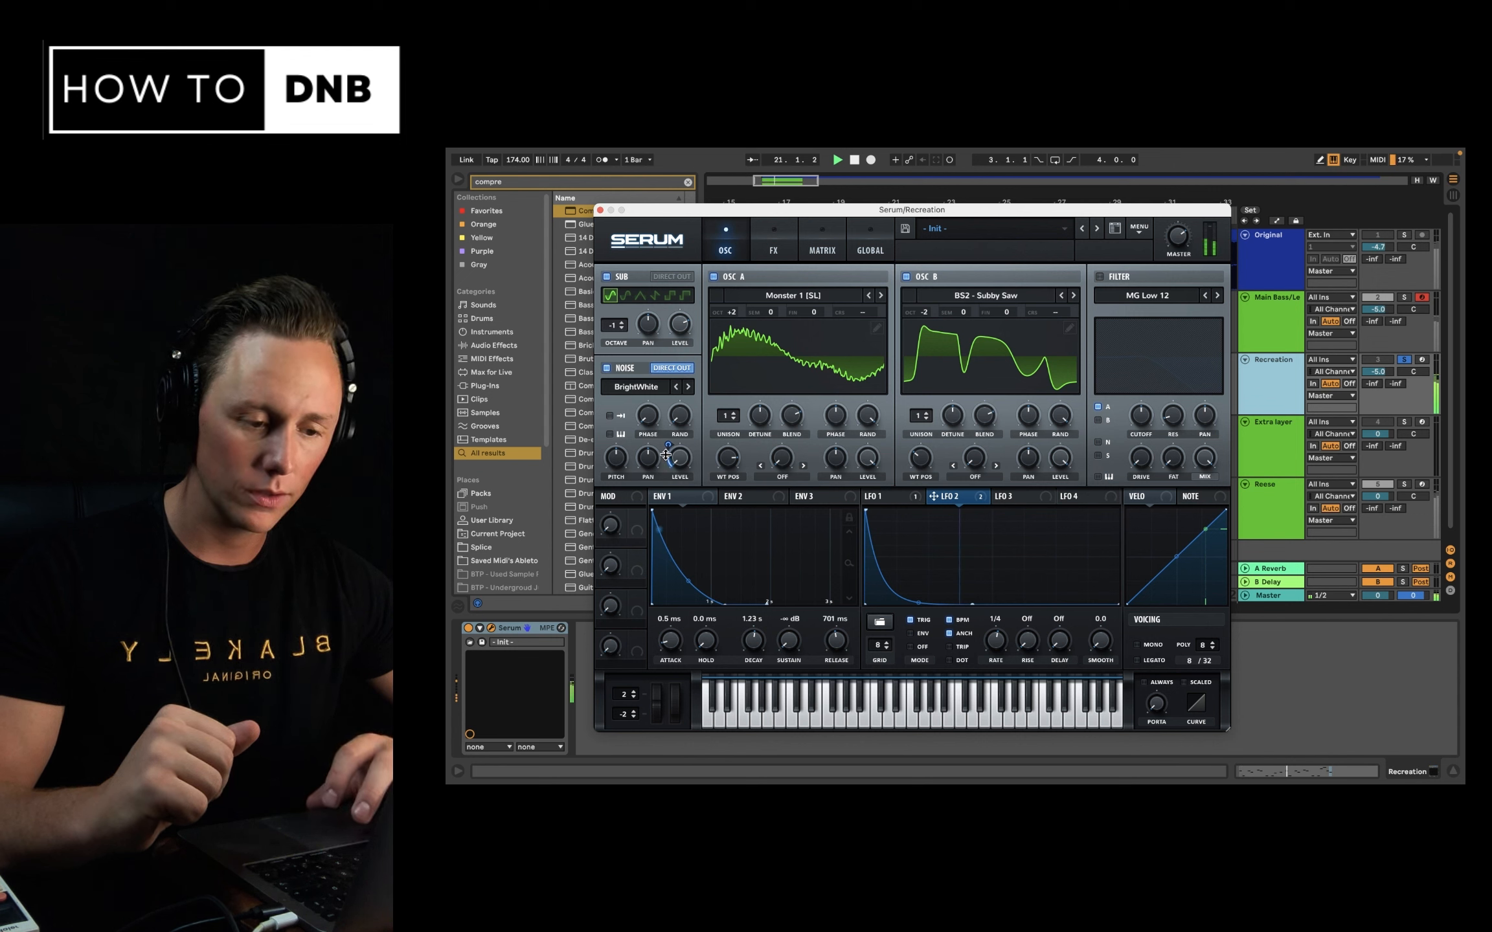
{"action": "key", "text": "space"}
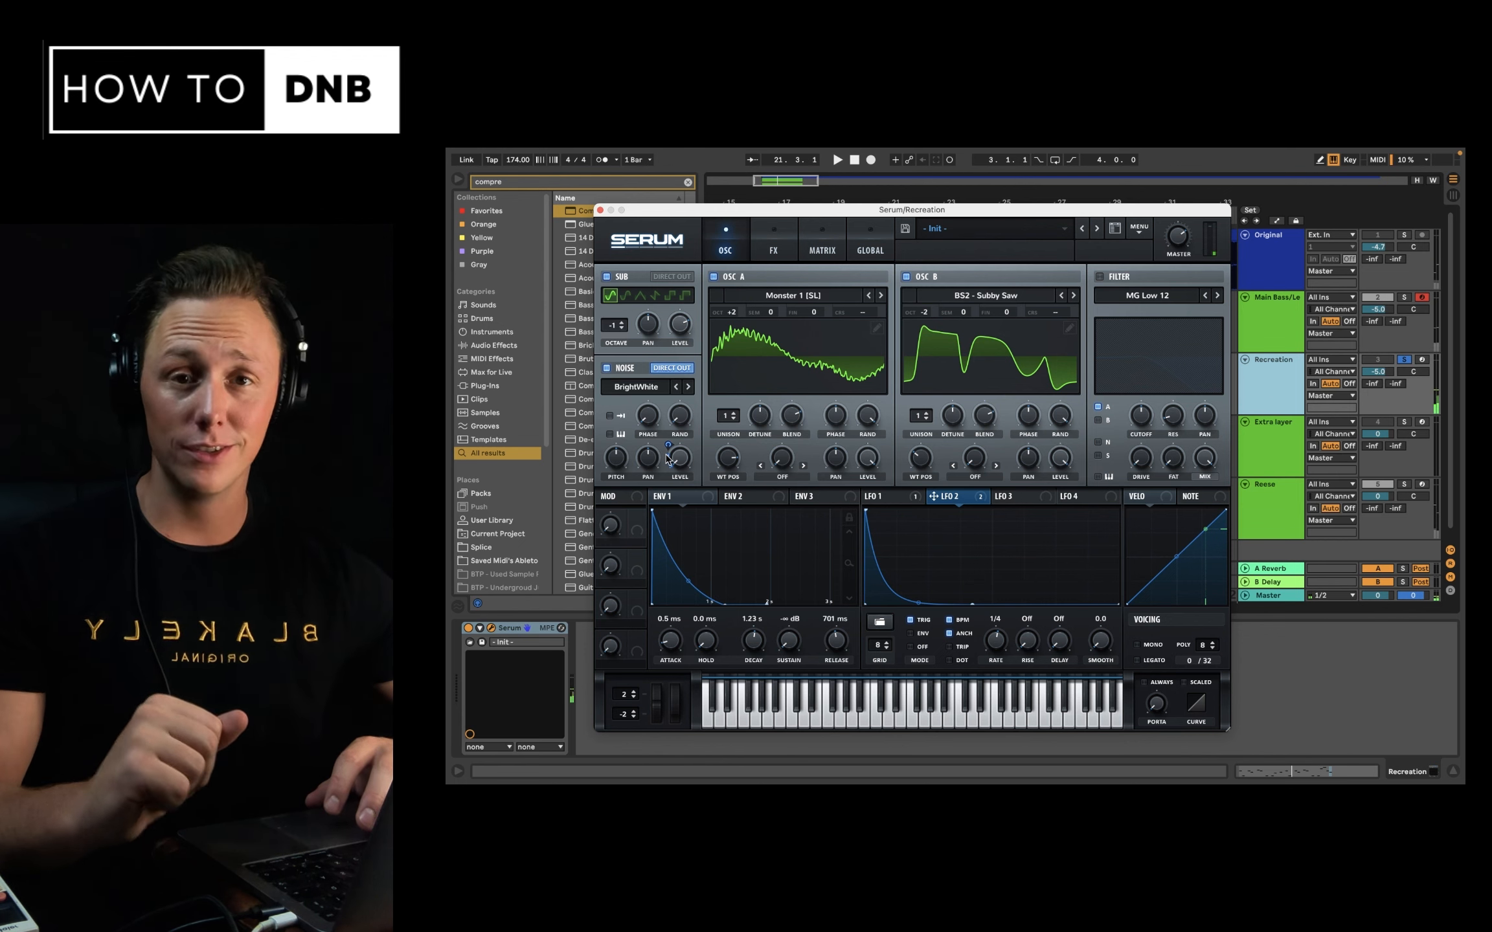
Nudge the output of the LFO 2 to Mast.Tun routing in the modulation matrix and audition the pattern.
{"action": "left_click", "coordinate": [773, 243]}
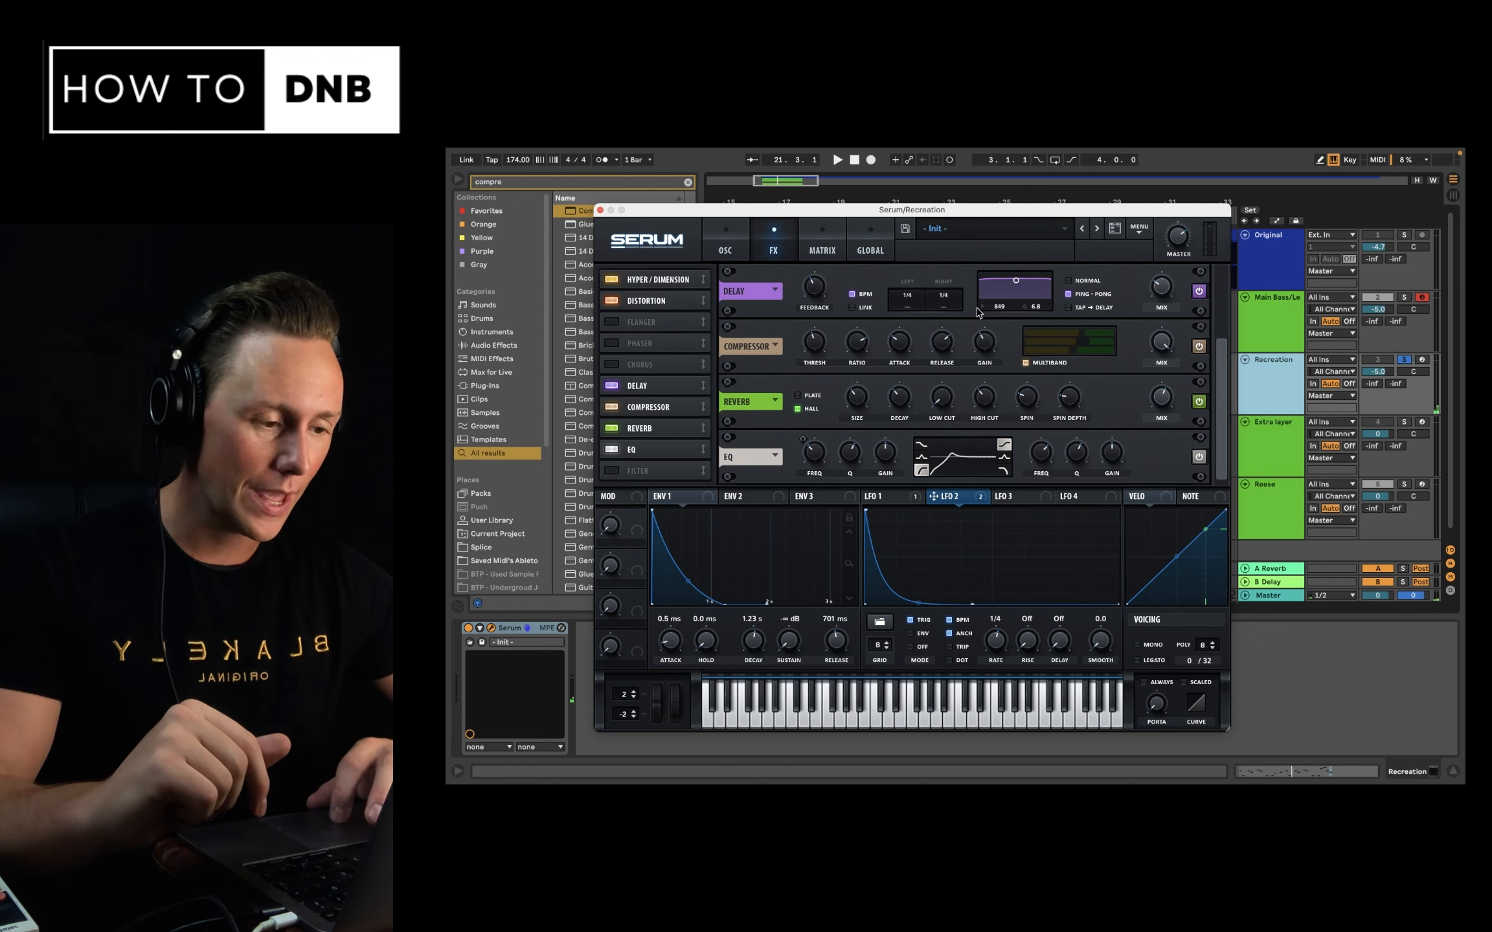
{"action": "left_click", "coordinate": [819, 239]}
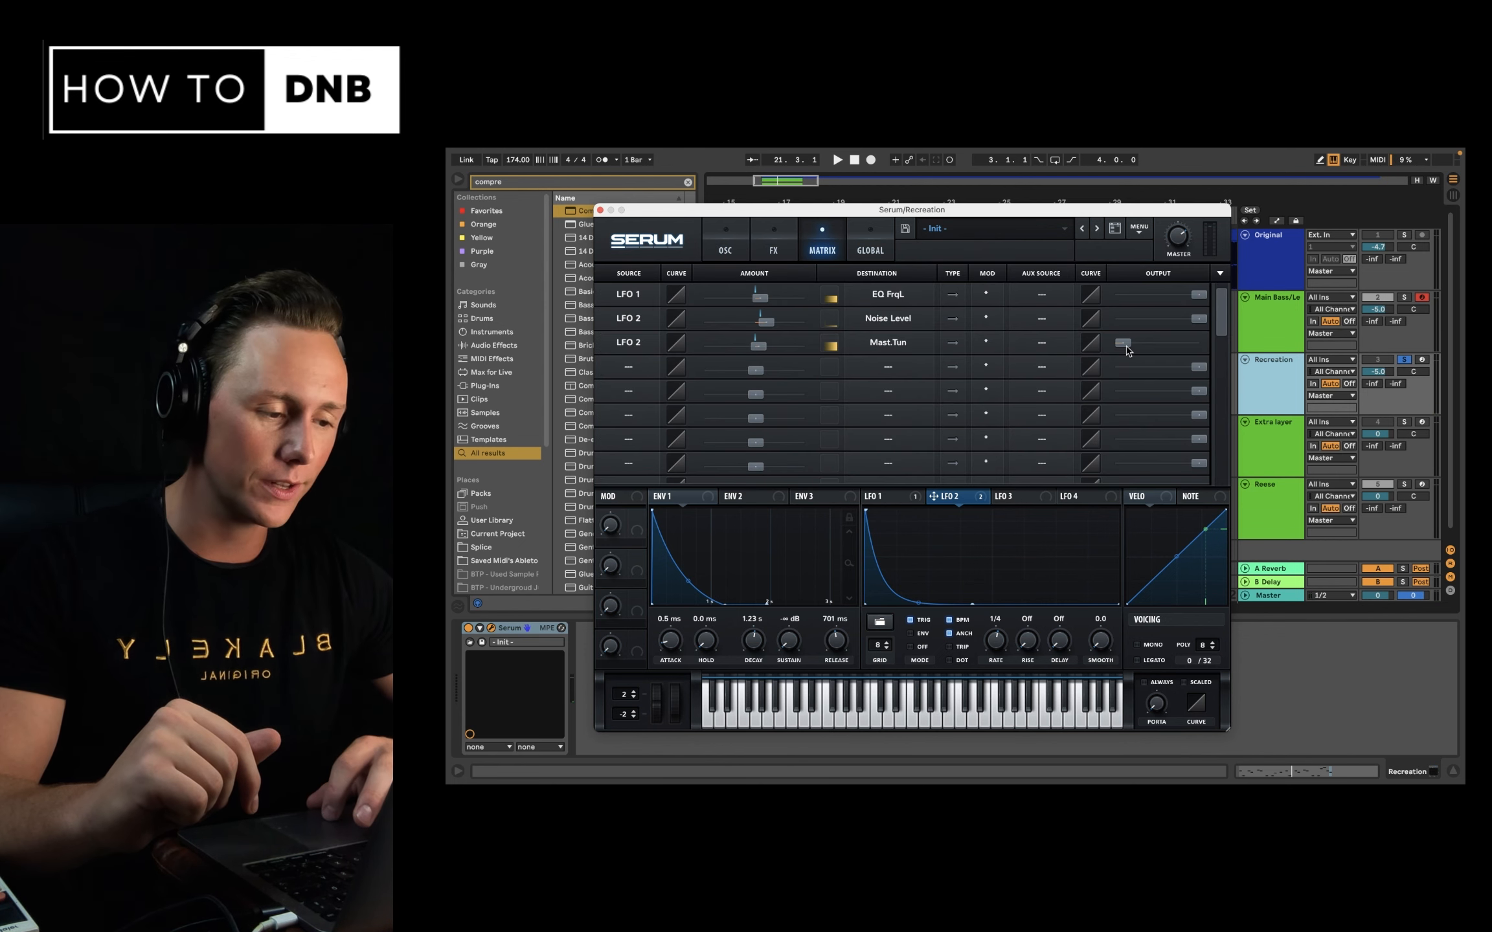
{"action": "mouse_move", "coordinate": [1126, 346]}
{"action": "left_mouse_down"}
{"action": "mouse_move", "coordinate": [1151, 353]}
{"action": "mouse_move", "coordinate": [1124, 355]}
{"action": "left_mouse_up"}
{"action": "key", "text": "space"}
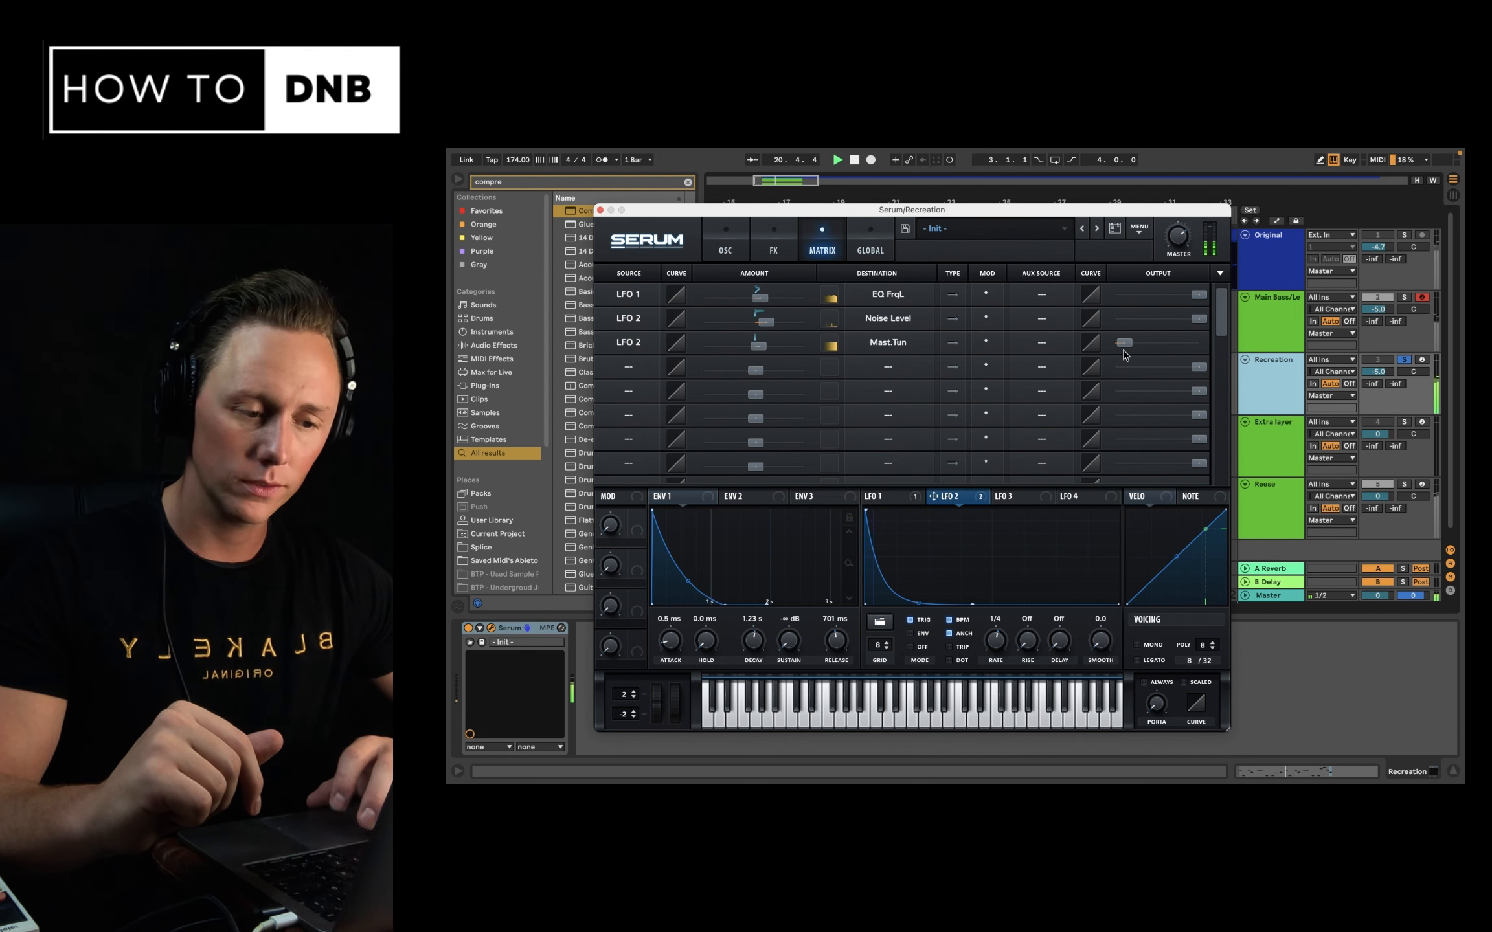
Shorten Env 1's release to 147 ms while auditioning the pattern.
{"action": "left_click", "coordinate": [724, 242]}
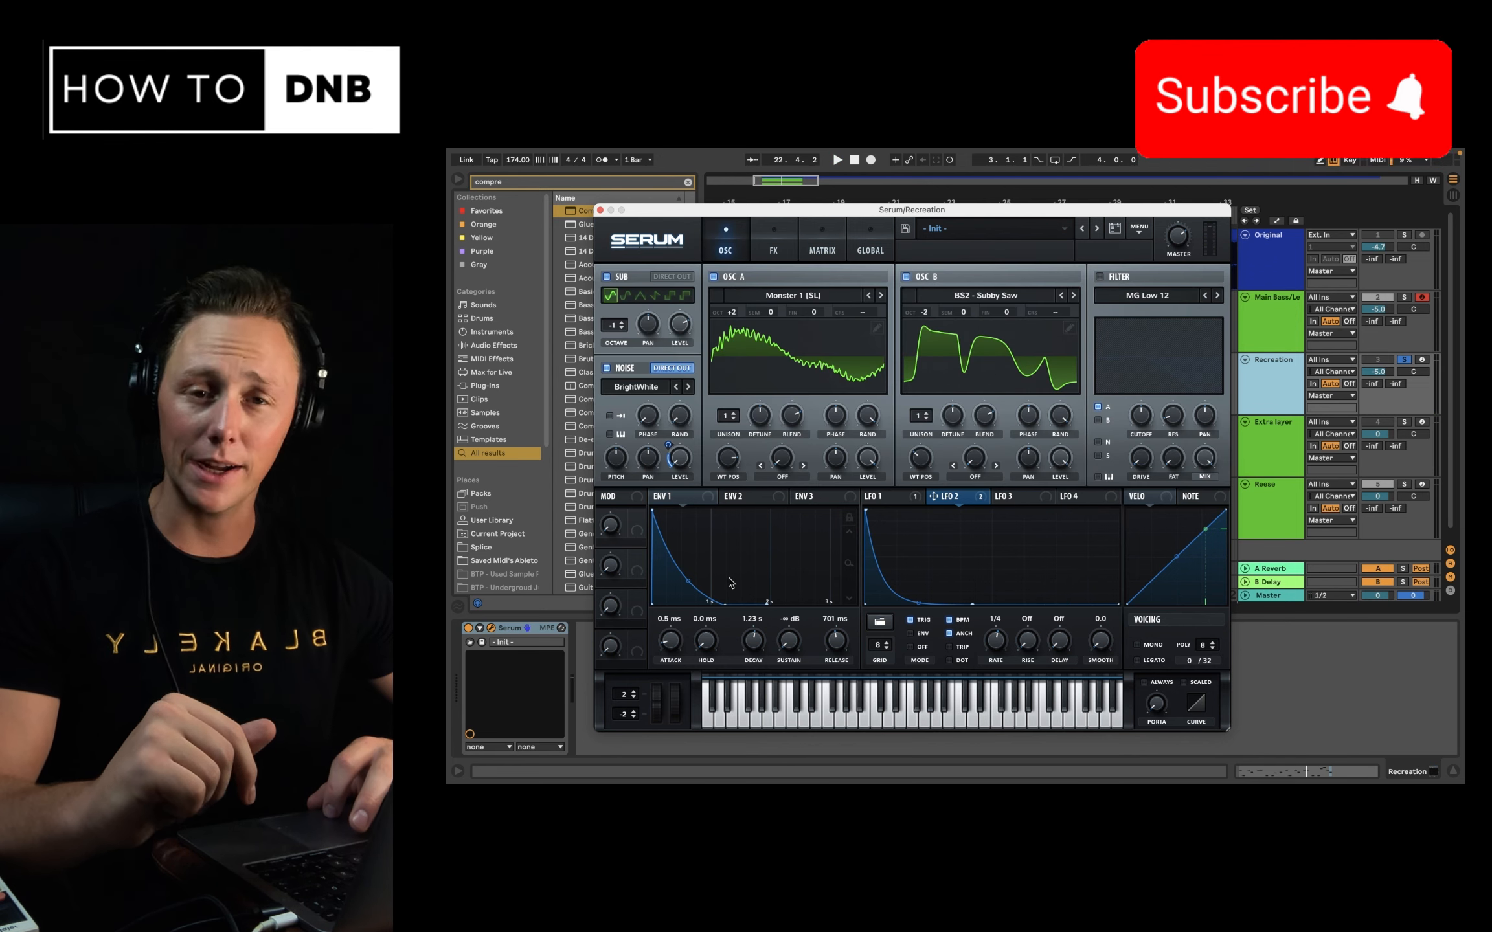
{"action": "left_click", "coordinate": [842, 642]}
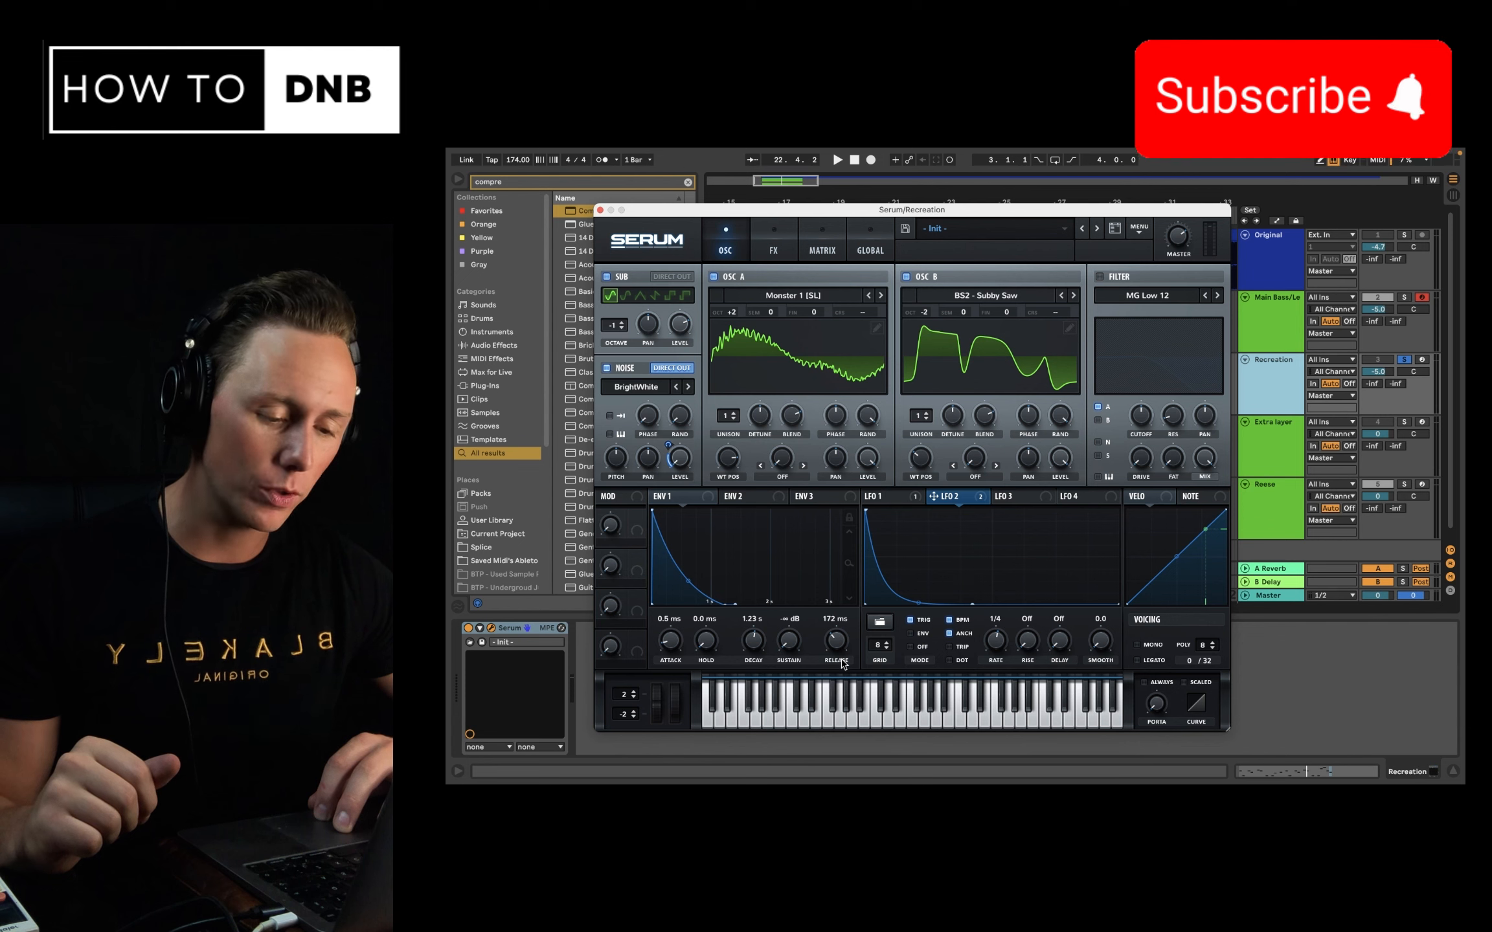
{"action": "left_click_drag", "start_coordinate": [842, 664], "coordinate": [842, 666]}
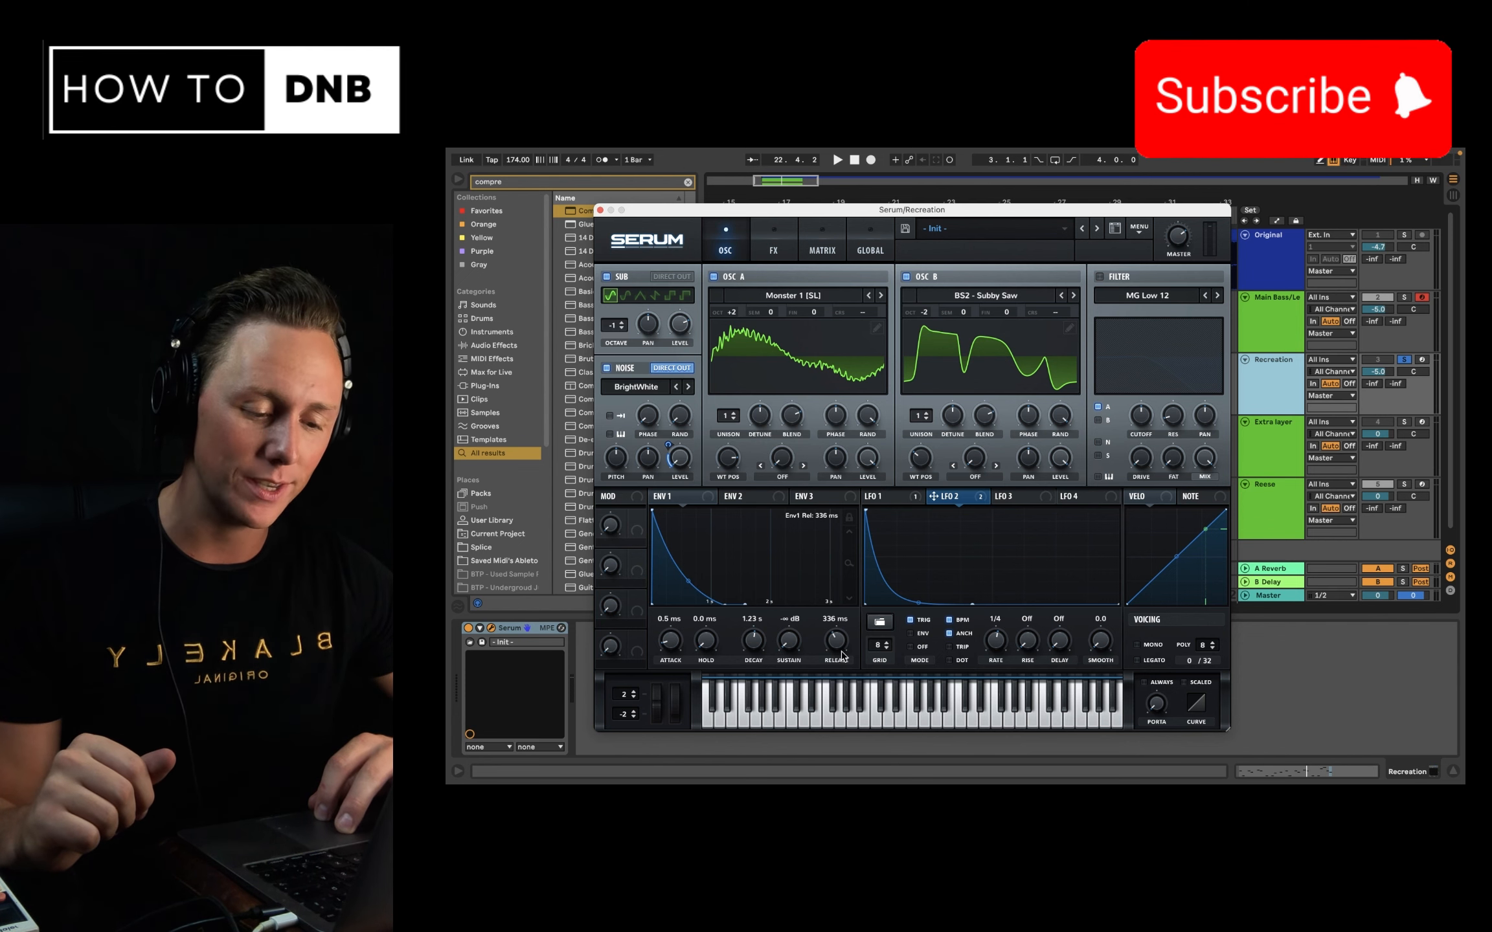
{"action": "key", "text": "space"}
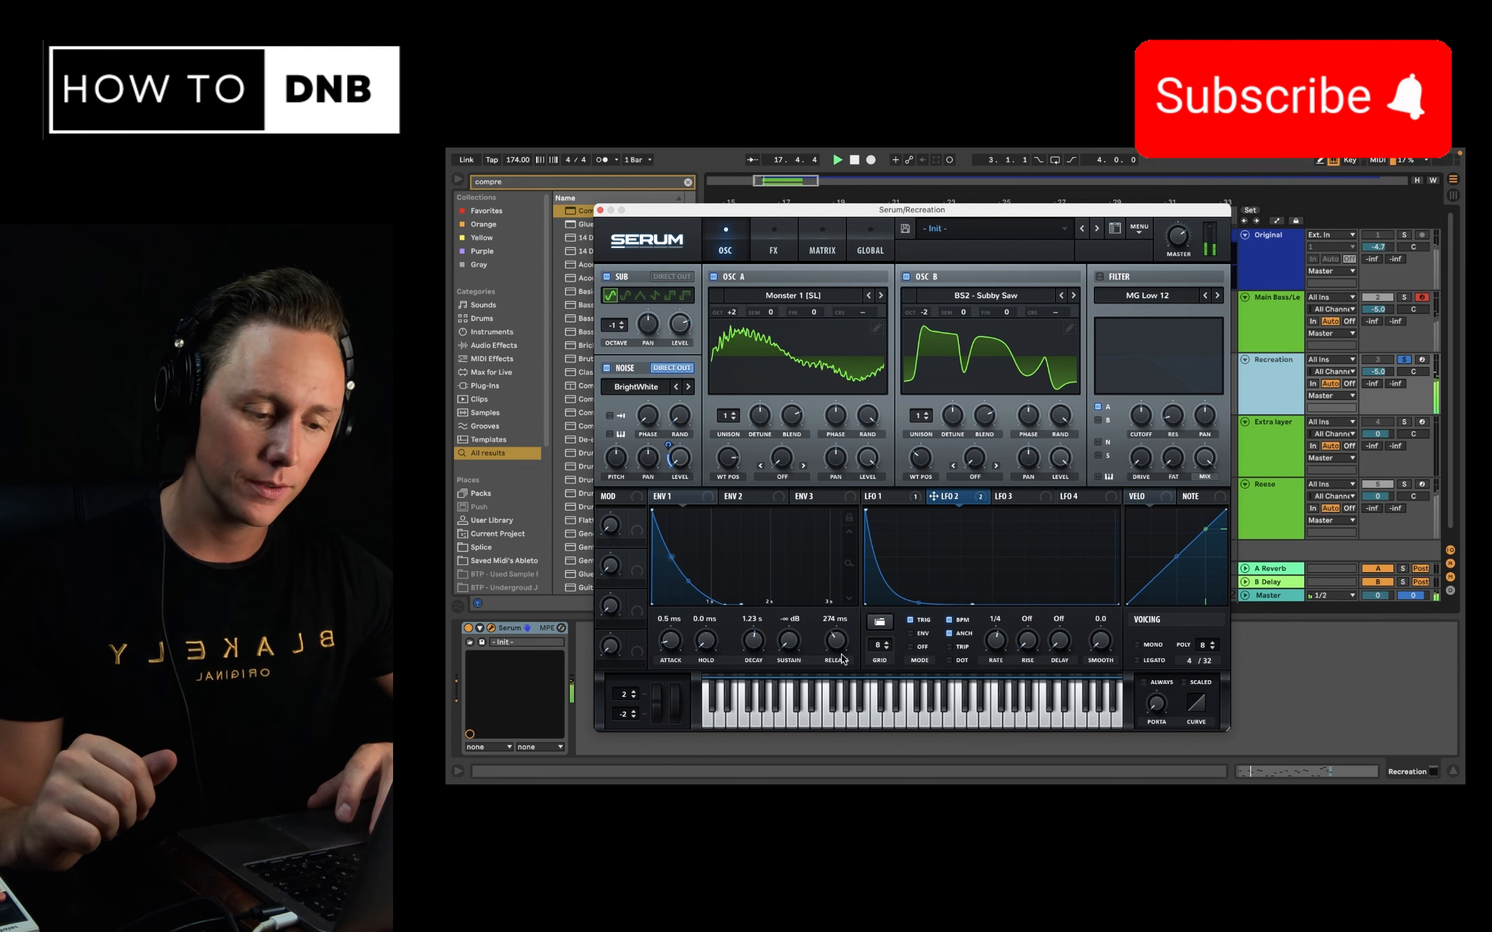
{"action": "left_click_drag", "start_coordinate": [833, 644], "coordinate": [834, 650]}
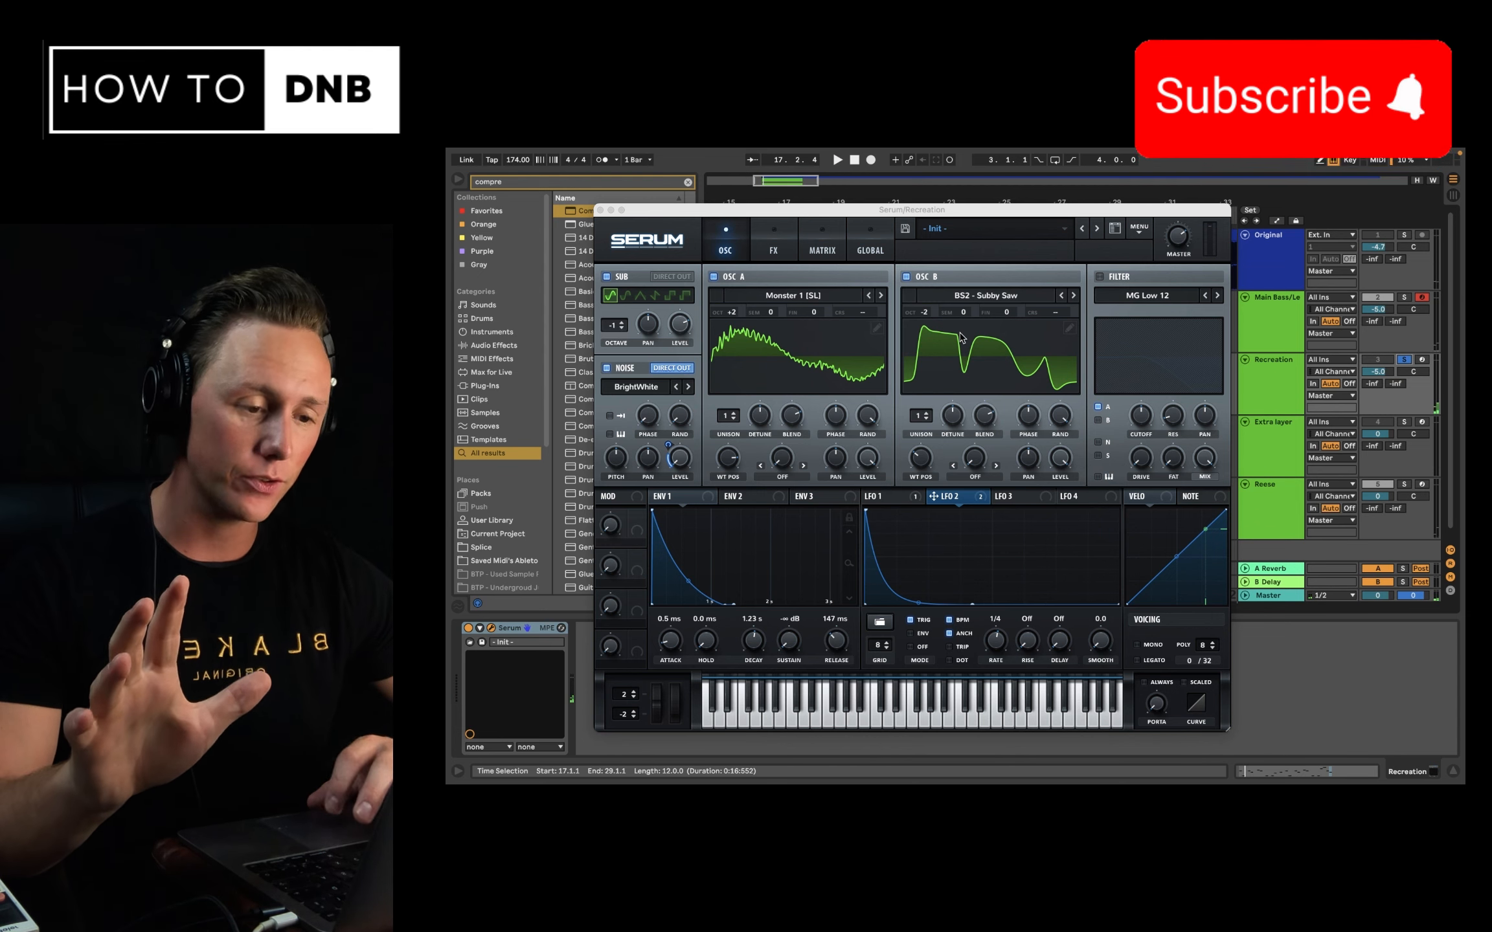
Set oscillator A's warp mode to FM (From B) and adjust its amount while auditioning.
{"action": "left_click", "coordinate": [789, 478]}
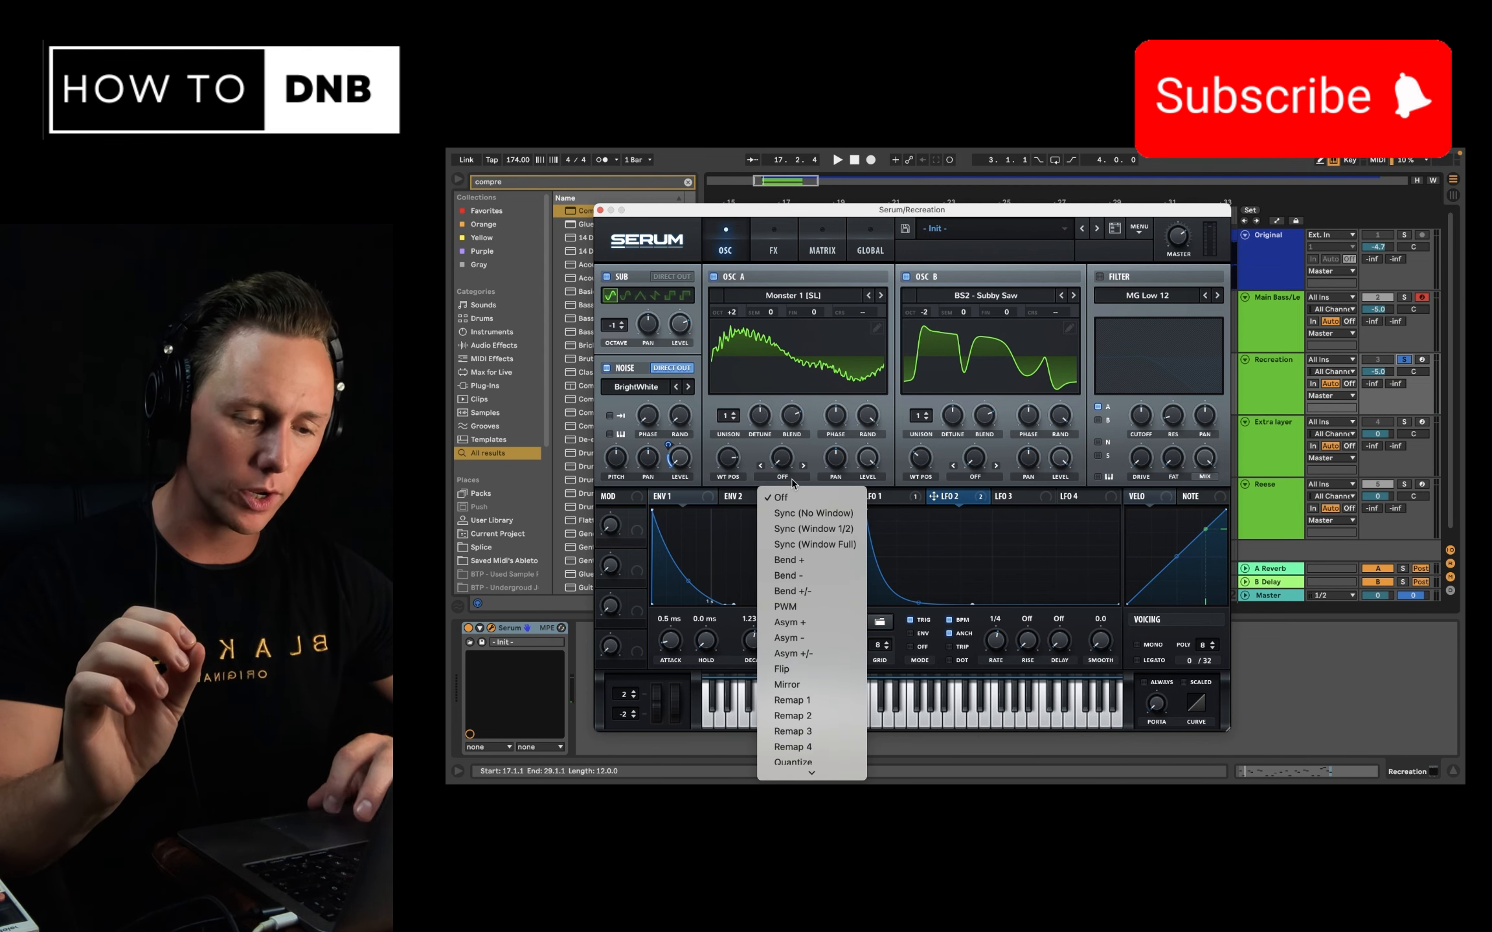
{"action": "scroll", "coordinate": [827, 689], "scroll_direction": "down", "scroll_amount": 2}
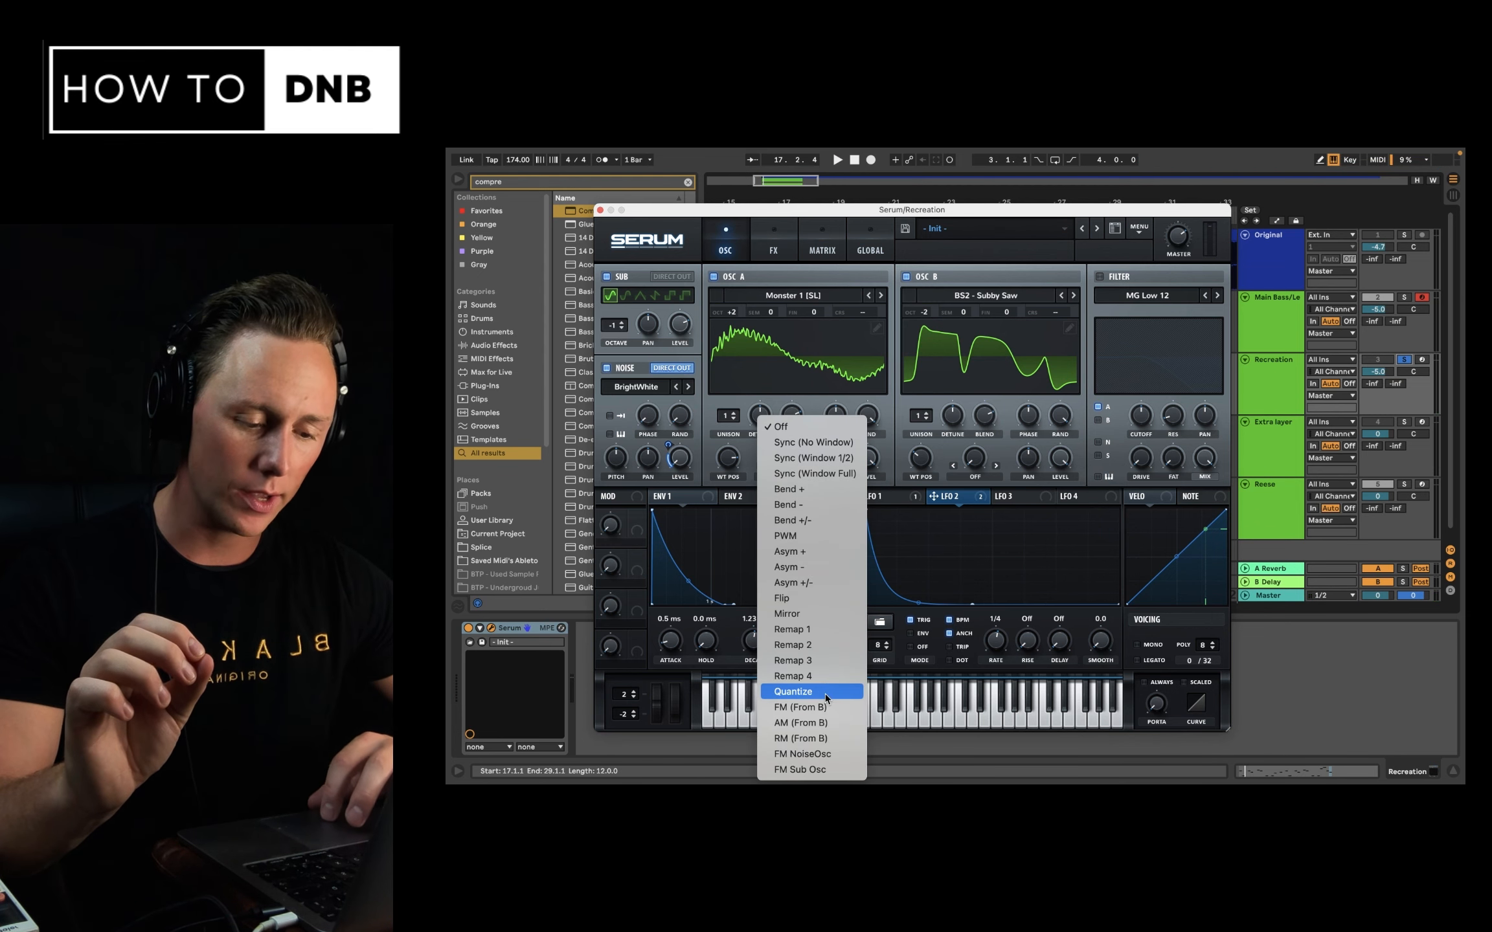
{"action": "left_click", "coordinate": [817, 707]}
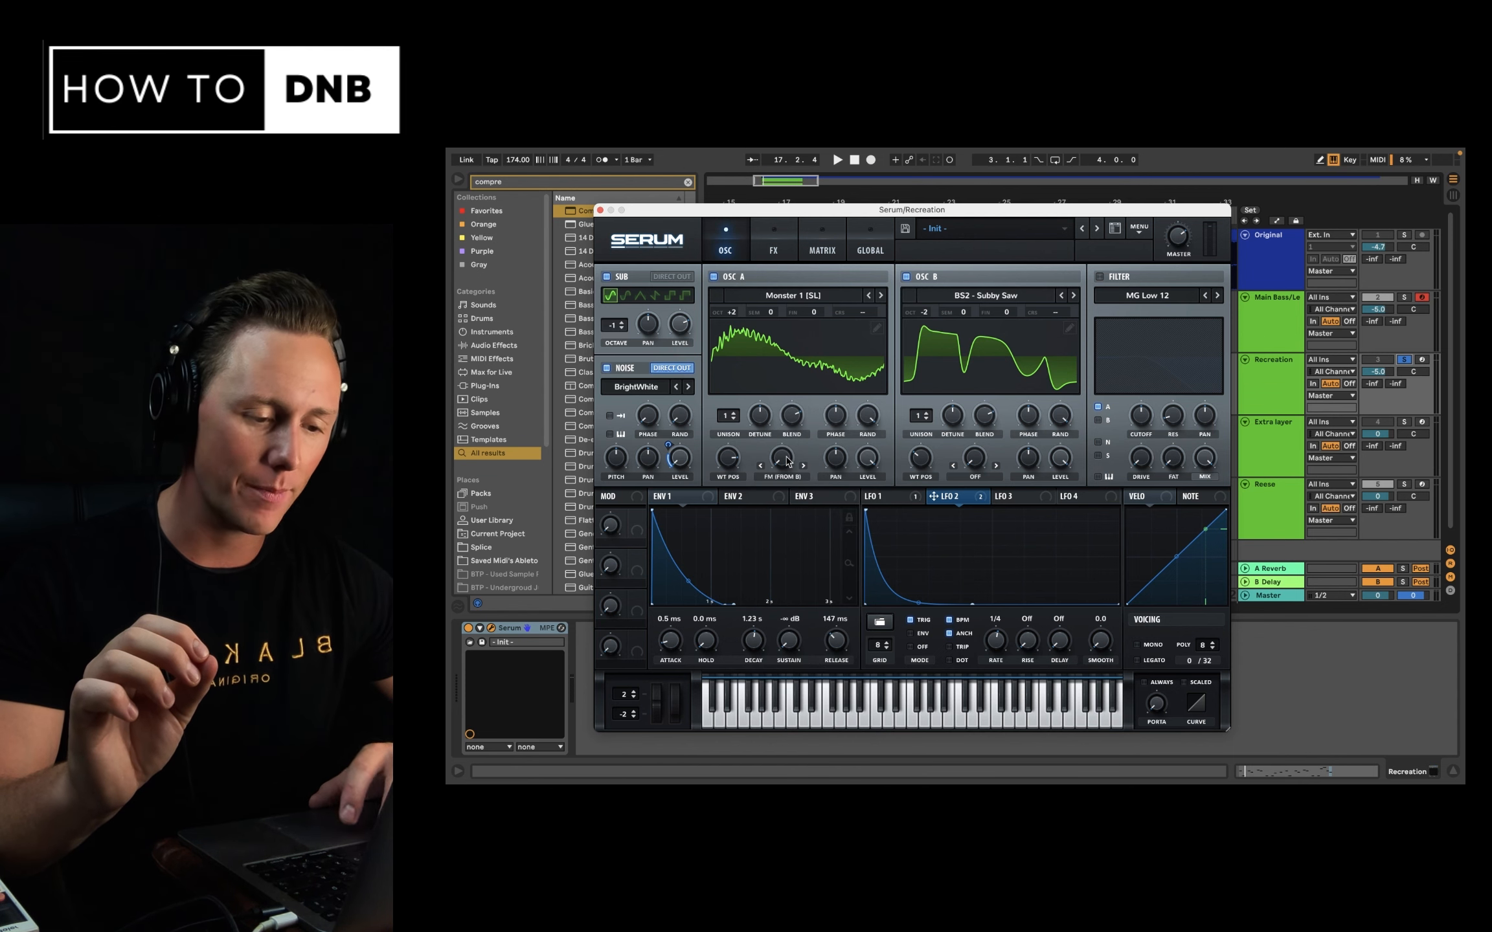
{"action": "key", "text": "space"}
{"action": "left_click_drag", "start_coordinate": [787, 461], "coordinate": [839, 380]}
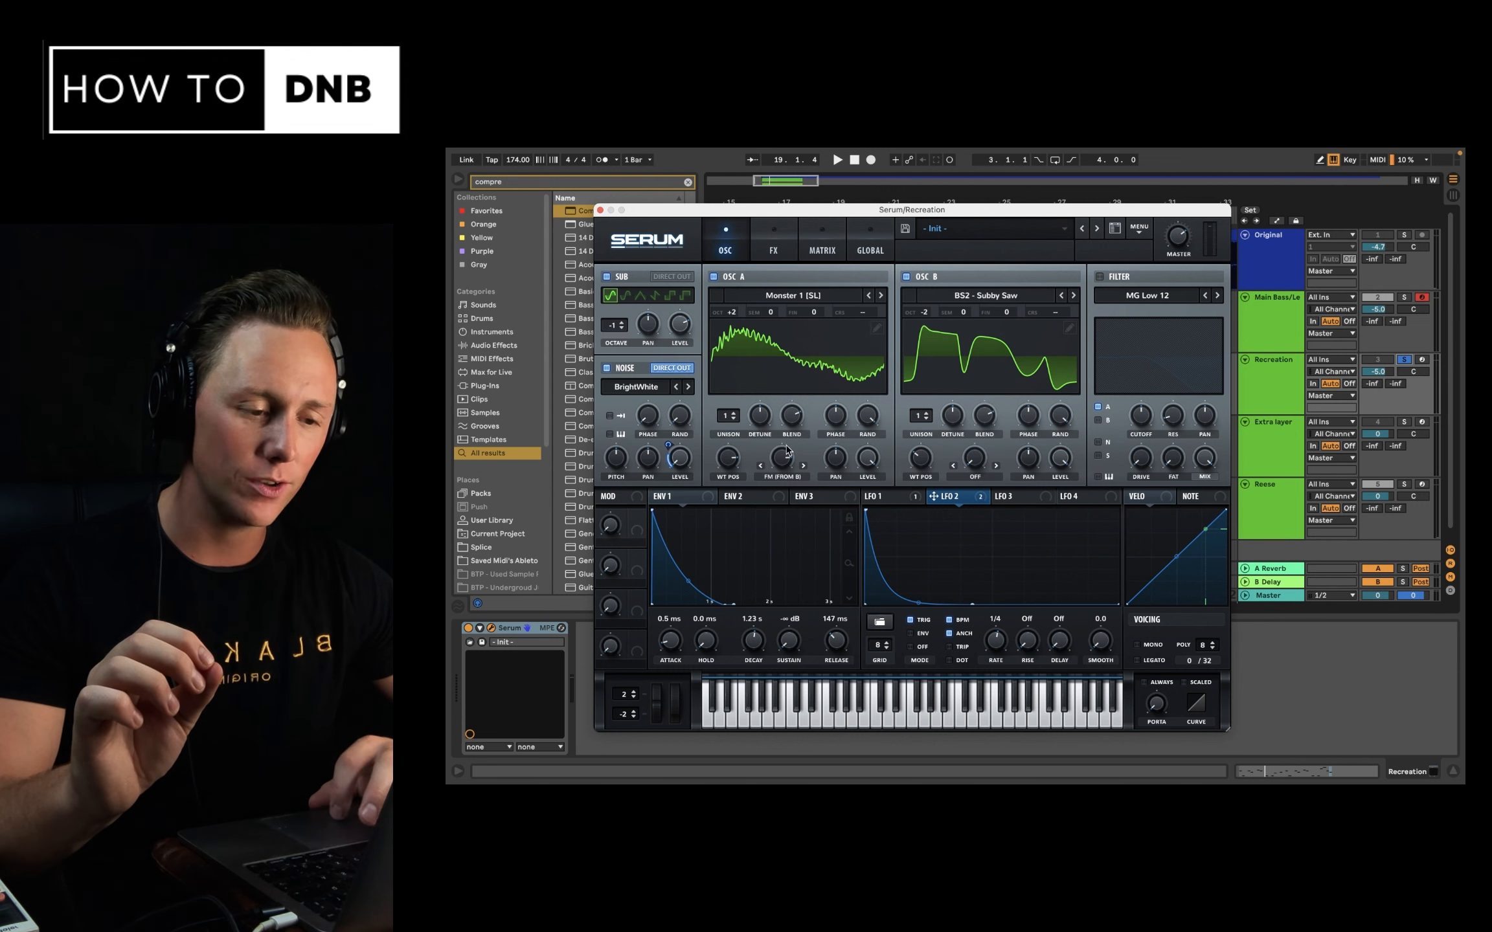
Enable the filter, route the sub through it along with oscillator A, and change its type to MG Low 24.
{"action": "left_click", "coordinate": [1098, 279]}
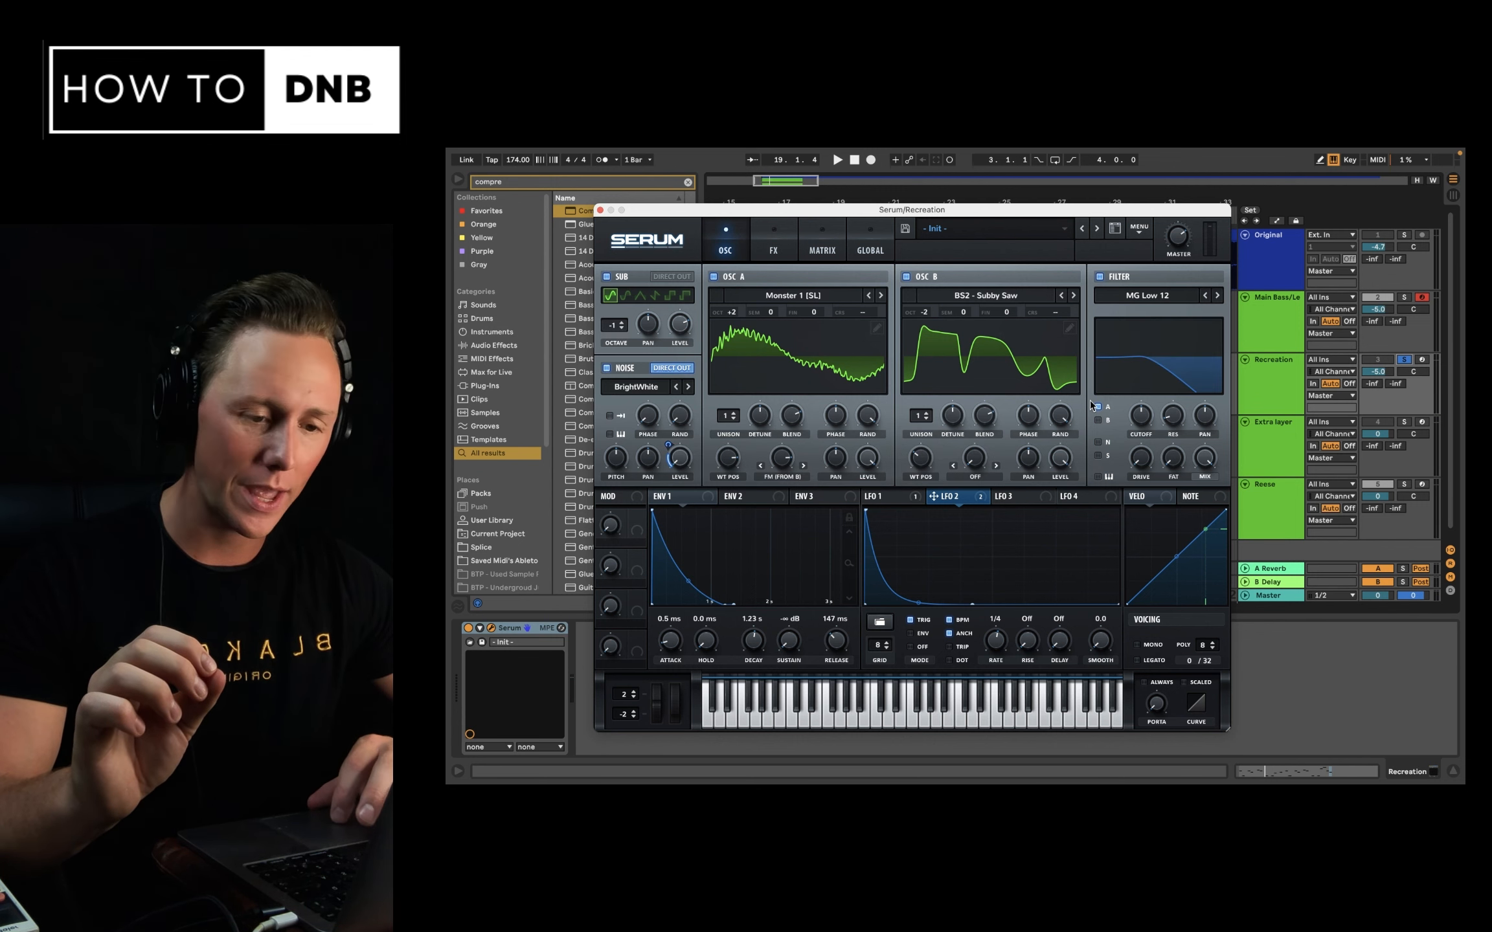
{"action": "left_click", "coordinate": [1098, 456]}
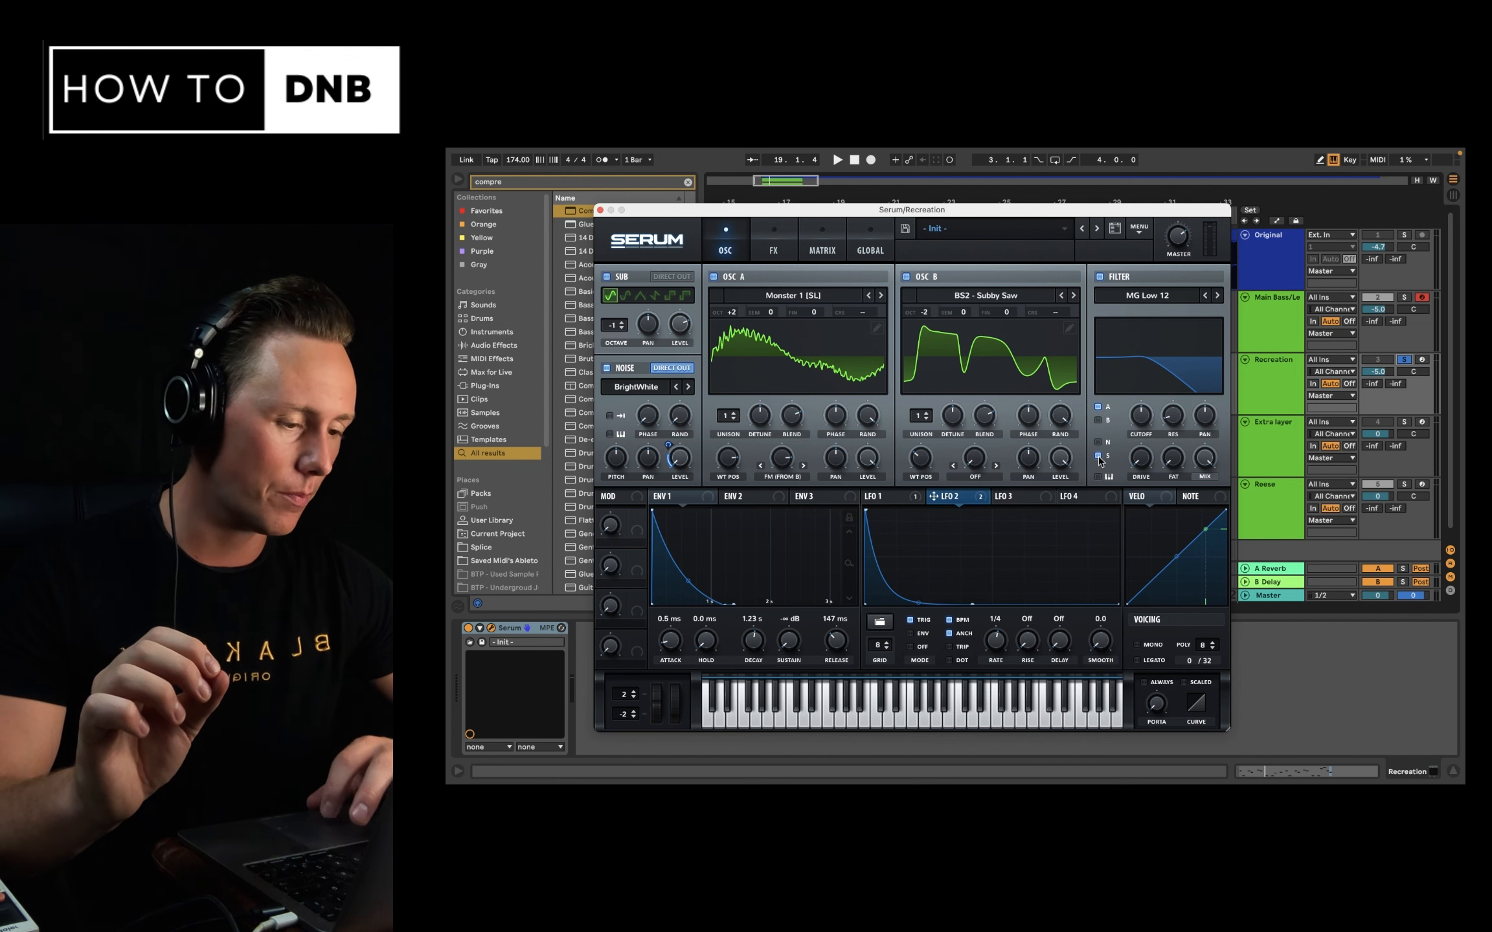
{"action": "left_click", "coordinate": [1218, 296]}
{"action": "left_click", "coordinate": [1217, 296]}
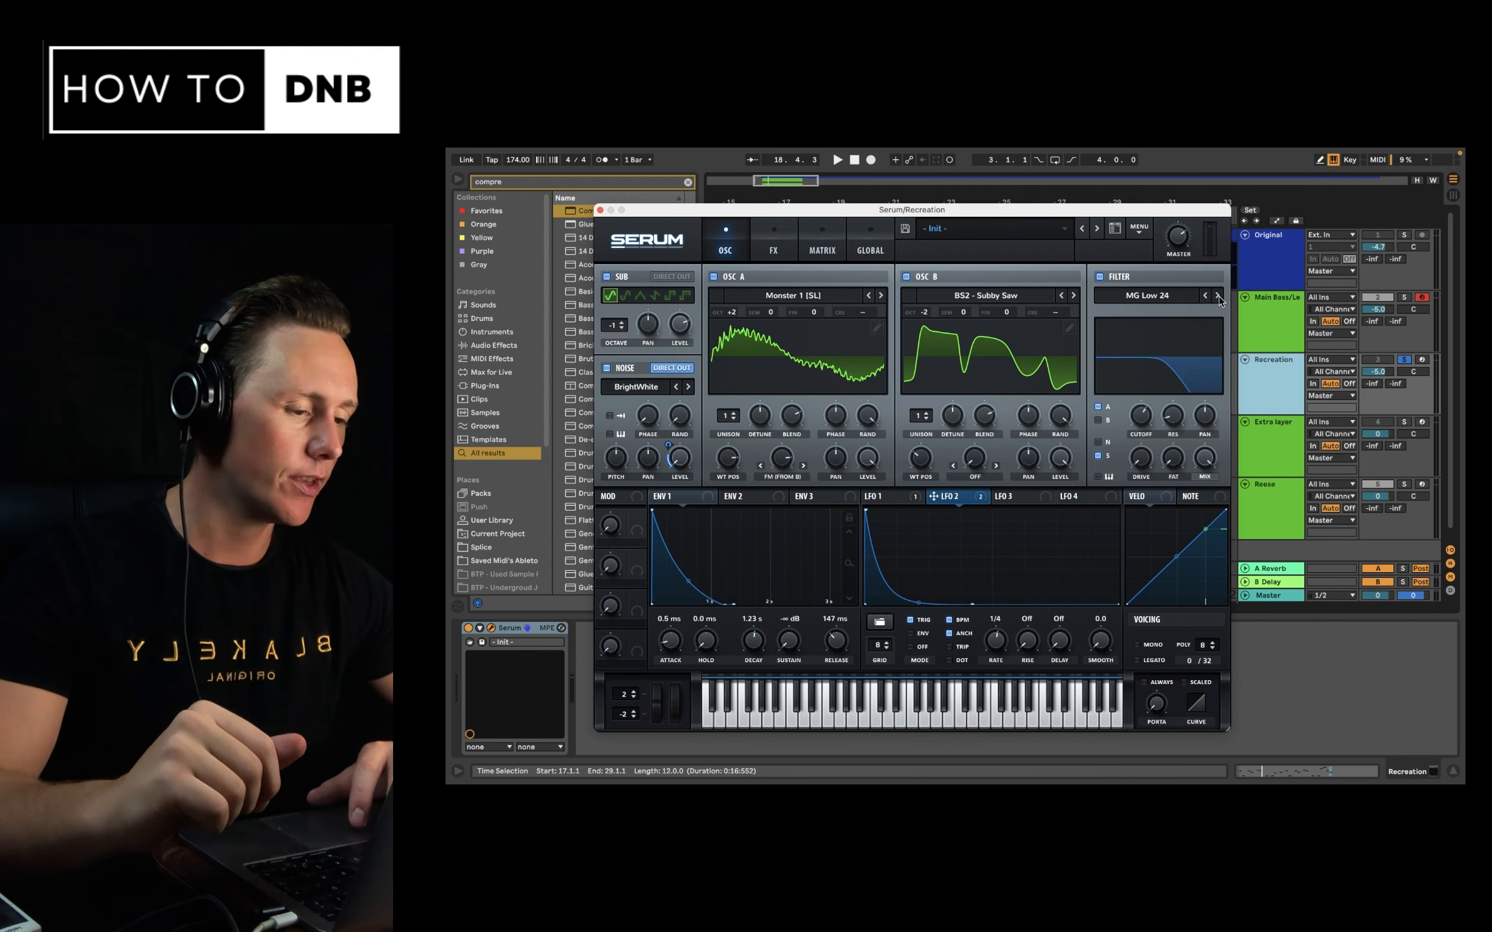
Set Env 1's release to 590 ms while auditioning the filtered patch.
{"action": "key", "text": "space"}
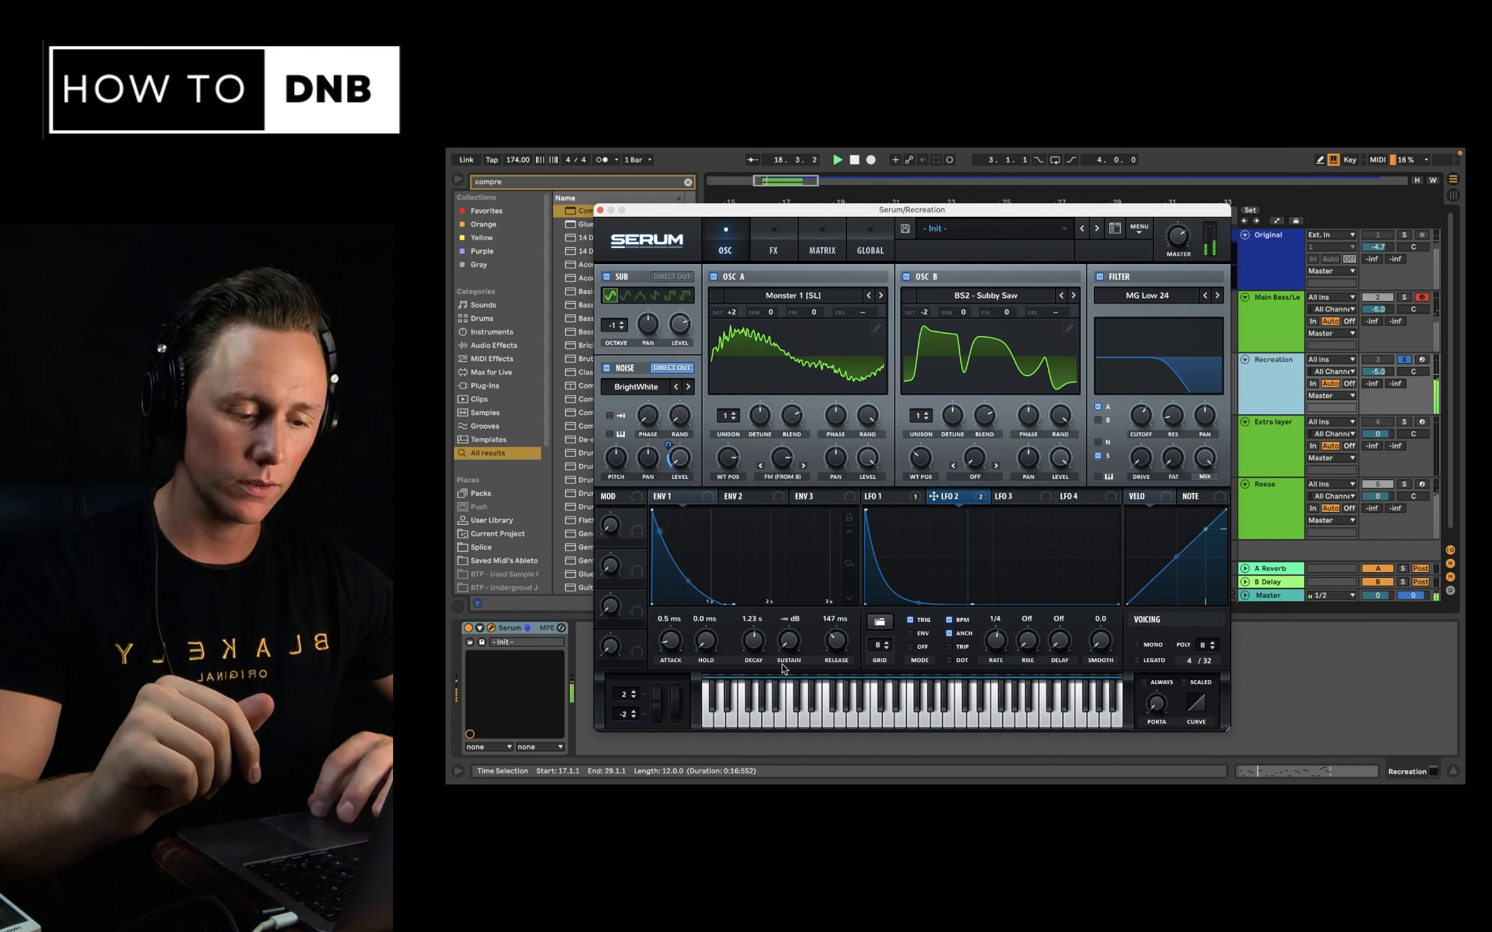
{"action": "left_click_drag", "start_coordinate": [846, 641], "coordinate": [856, 628]}
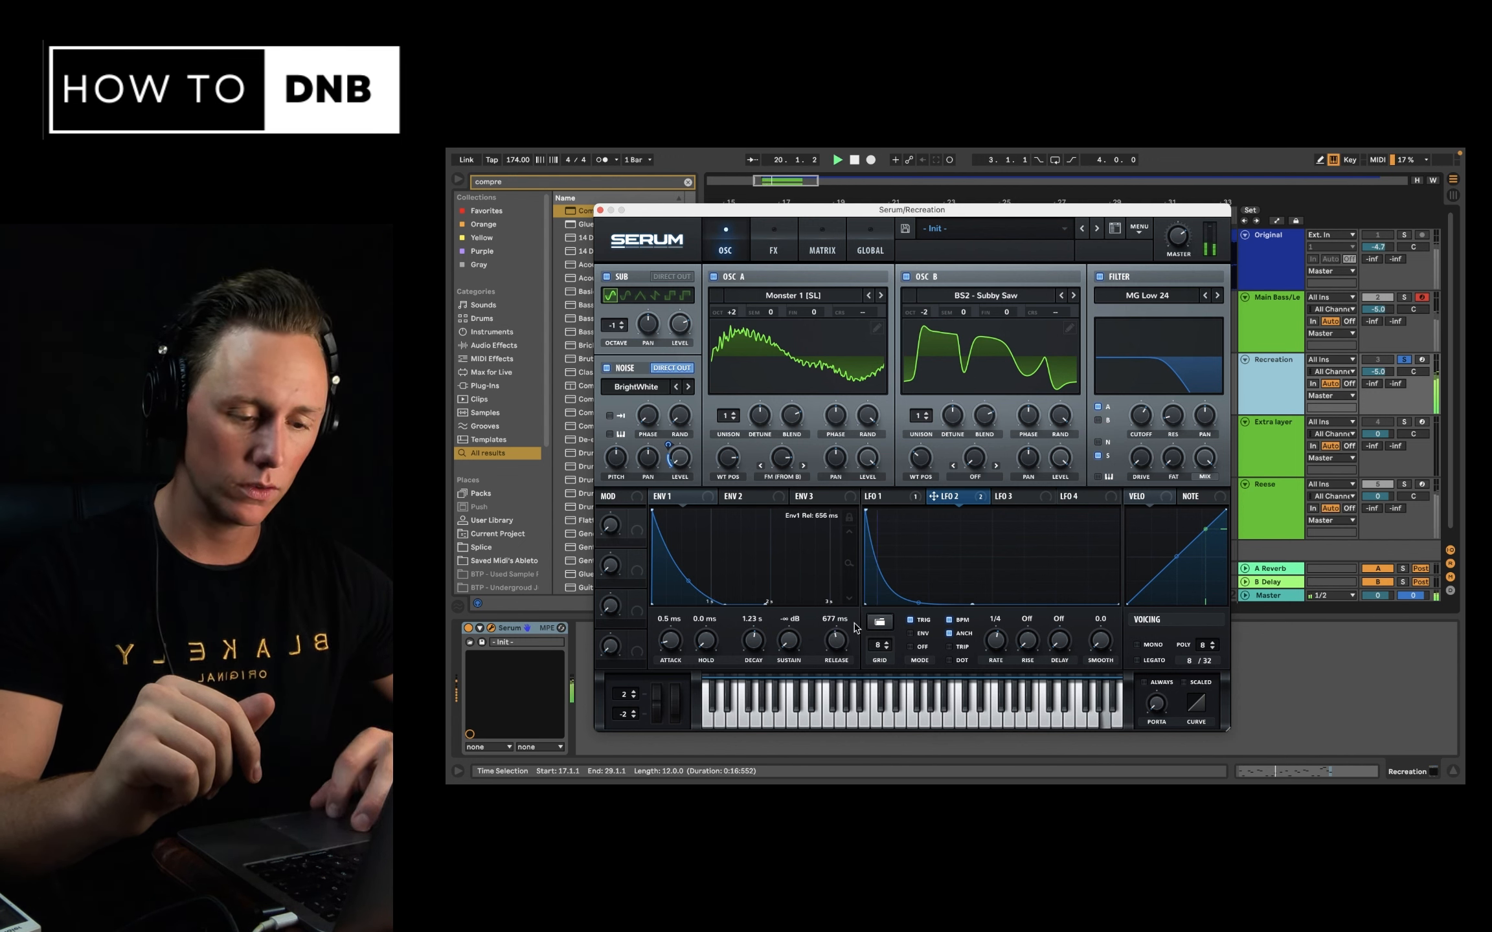
{"action": "key", "text": "space"}
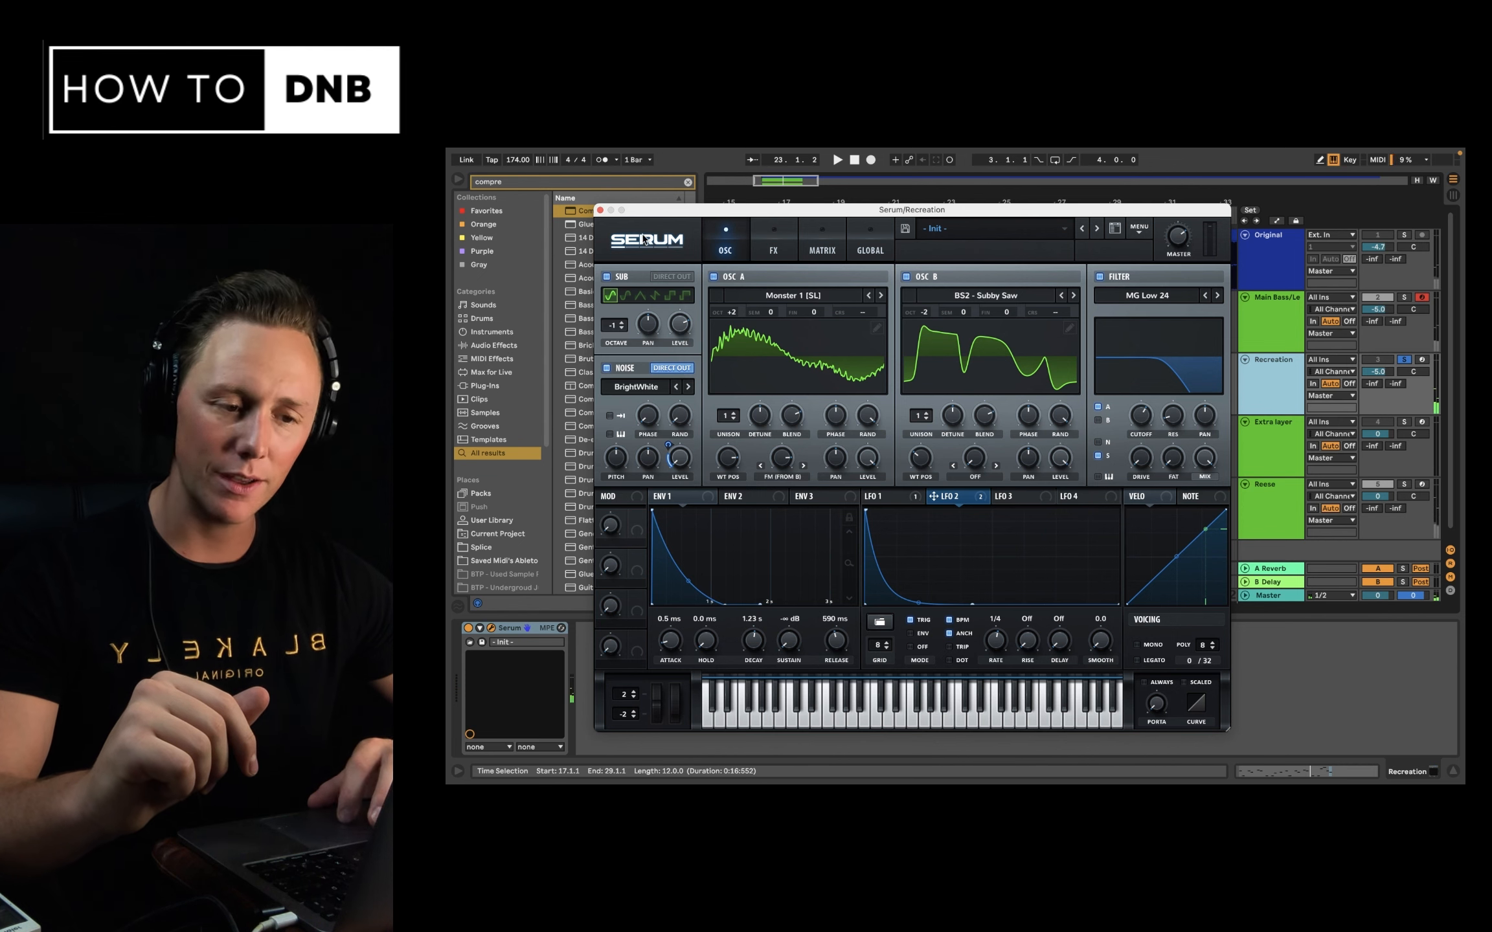
Close the synth window, add the OTT preset after Serum on the Recreation track, and audition it.
{"action": "left_click", "coordinate": [600, 211]}
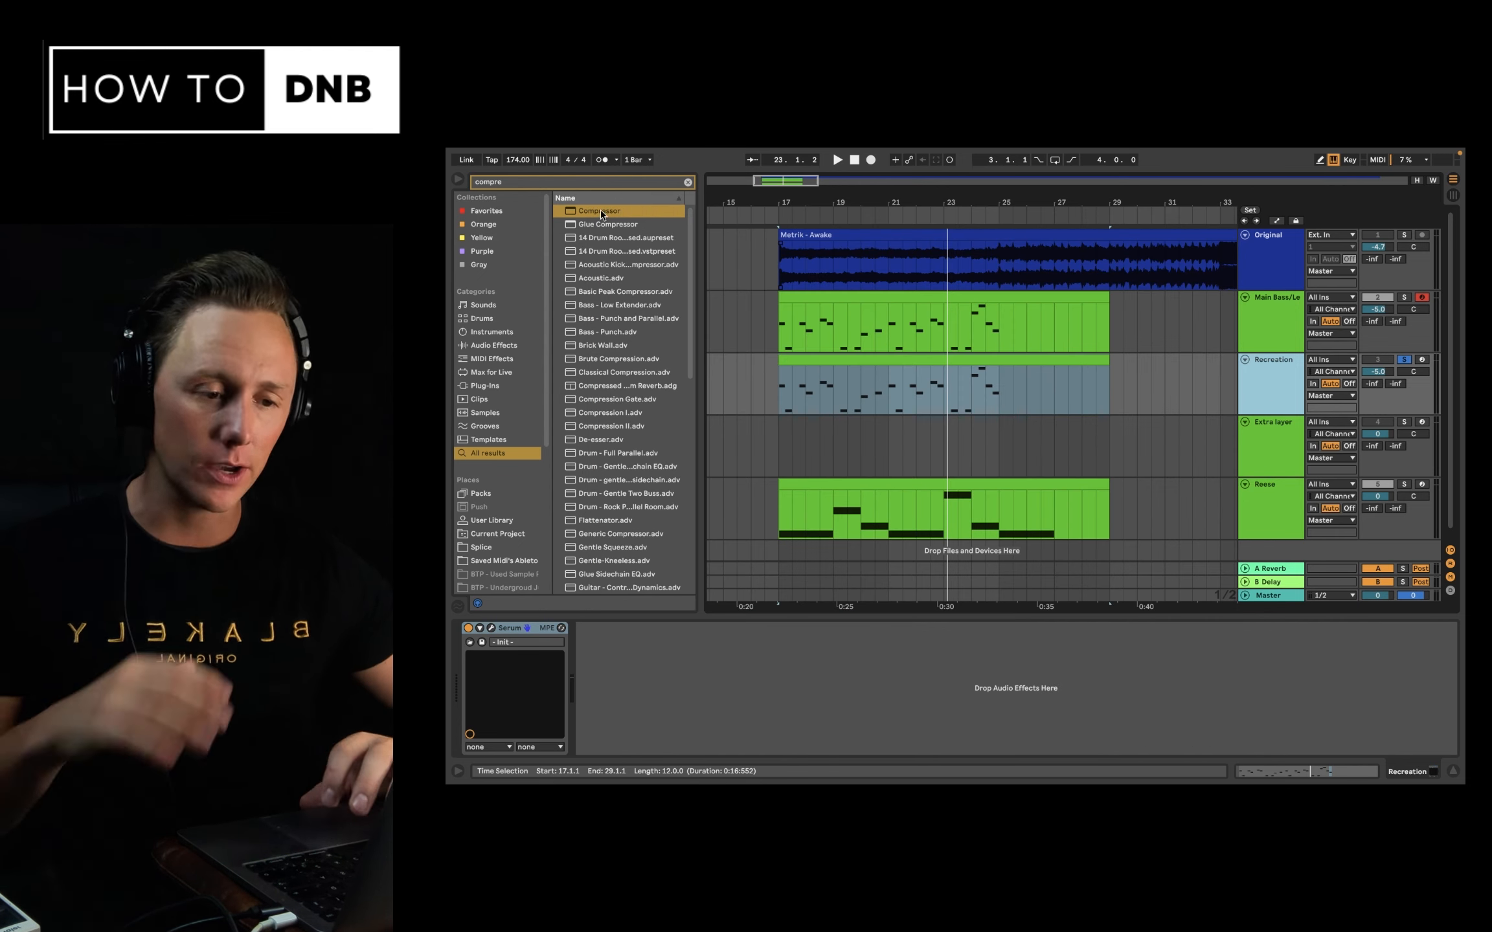
{"action": "left_click", "coordinate": [627, 183]}
{"action": "type", "text": "ott"}
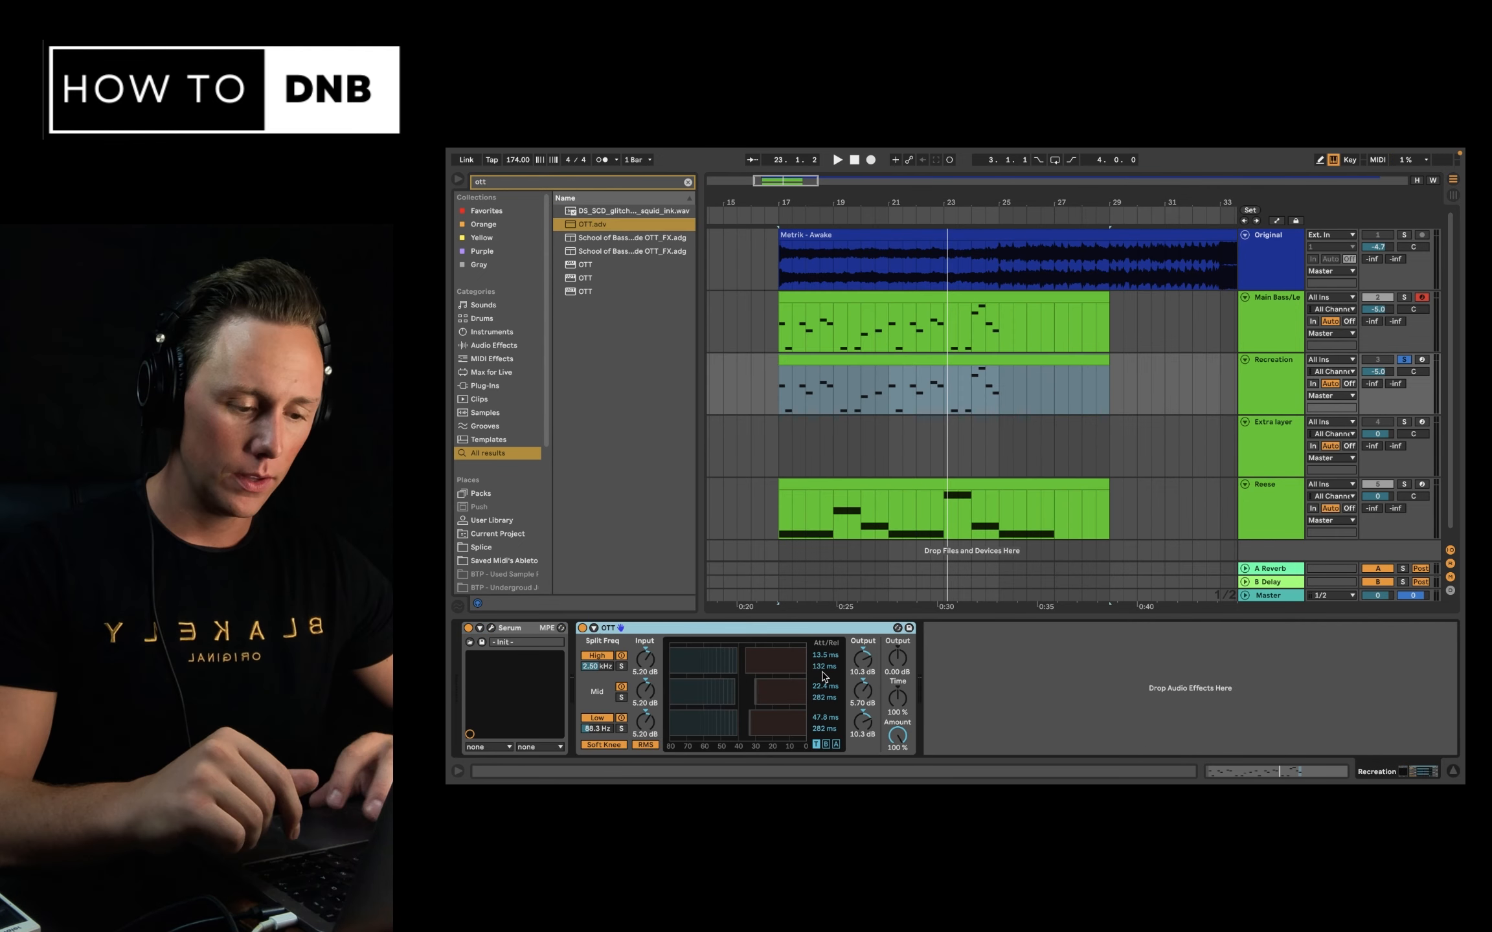
{"action": "key", "text": "space"}
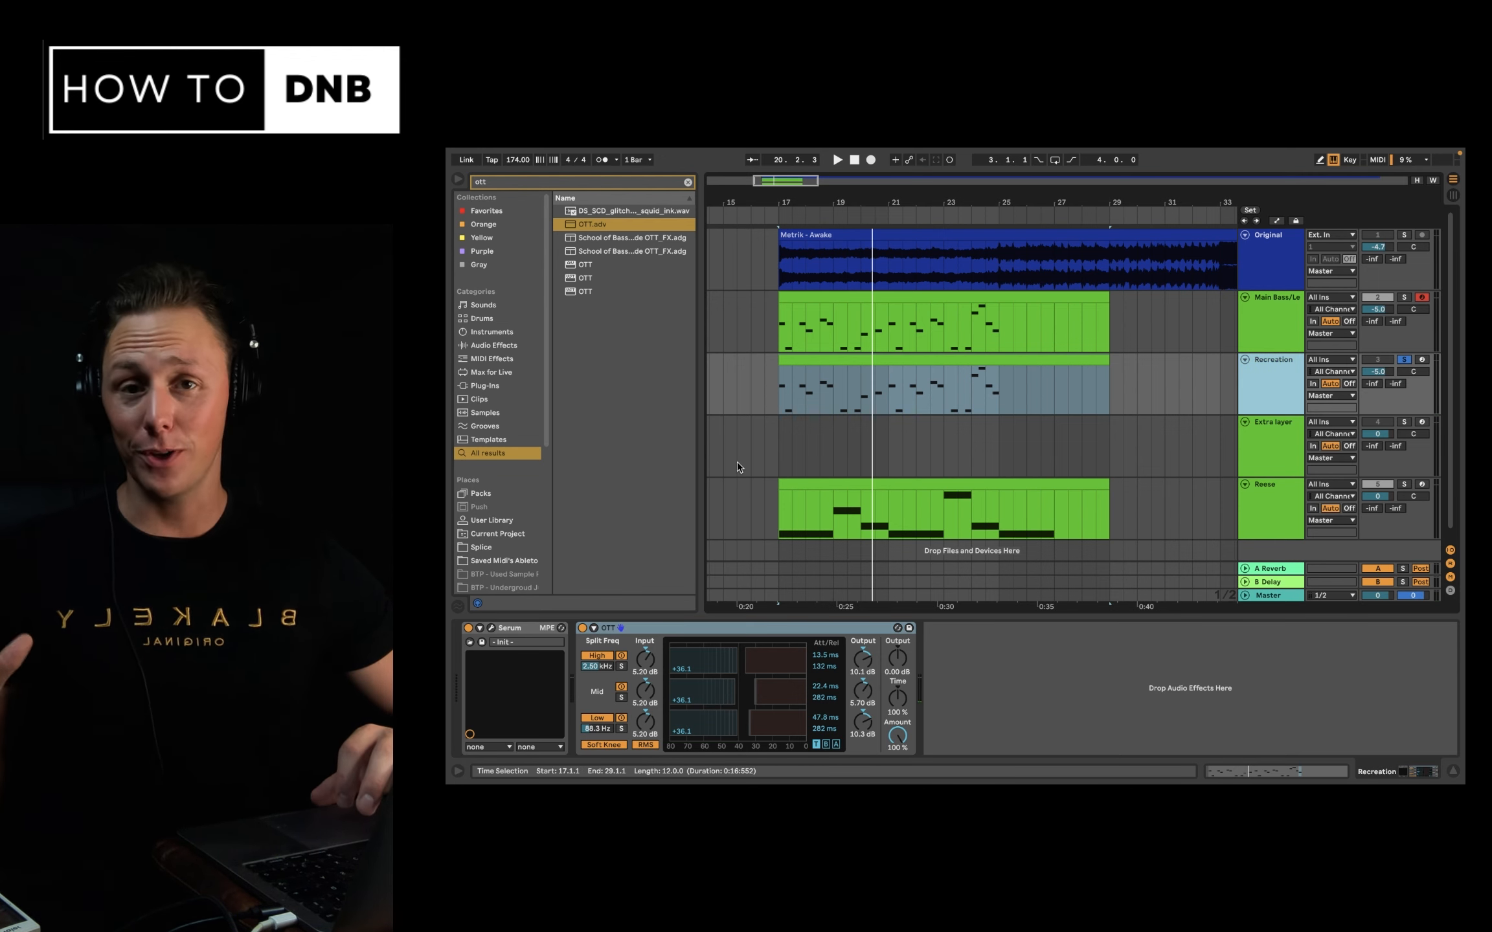
Find the Amp effect in the browser and add it after OTT on the Recreation track.
{"action": "left_click", "coordinate": [597, 182]}
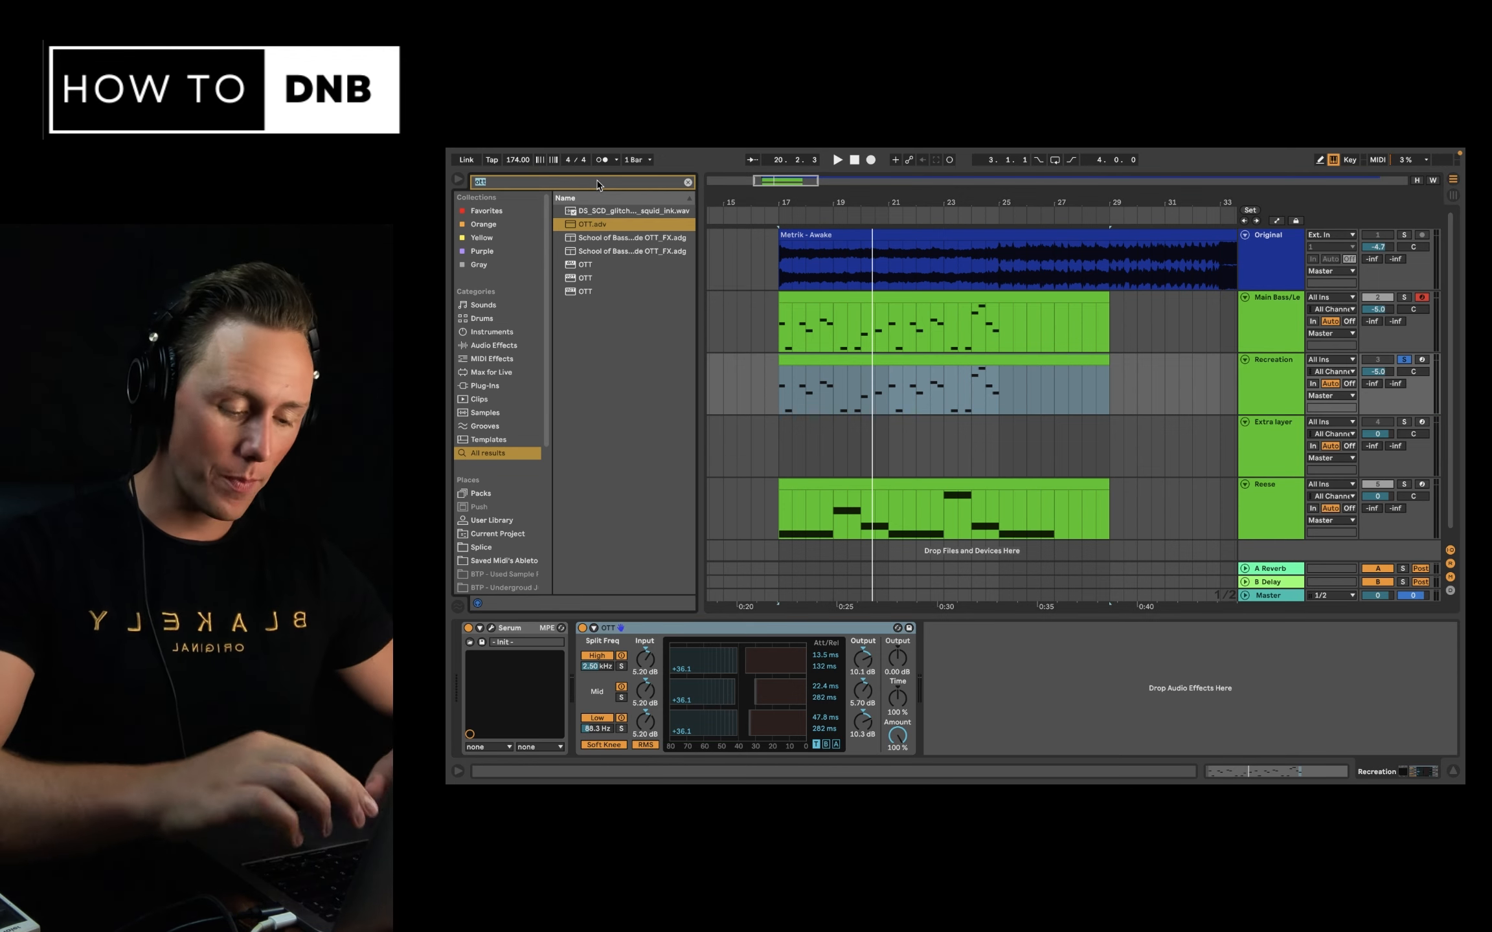
{"action": "type", "text": "amp"}
{"action": "double_click", "coordinate": [593, 210]}
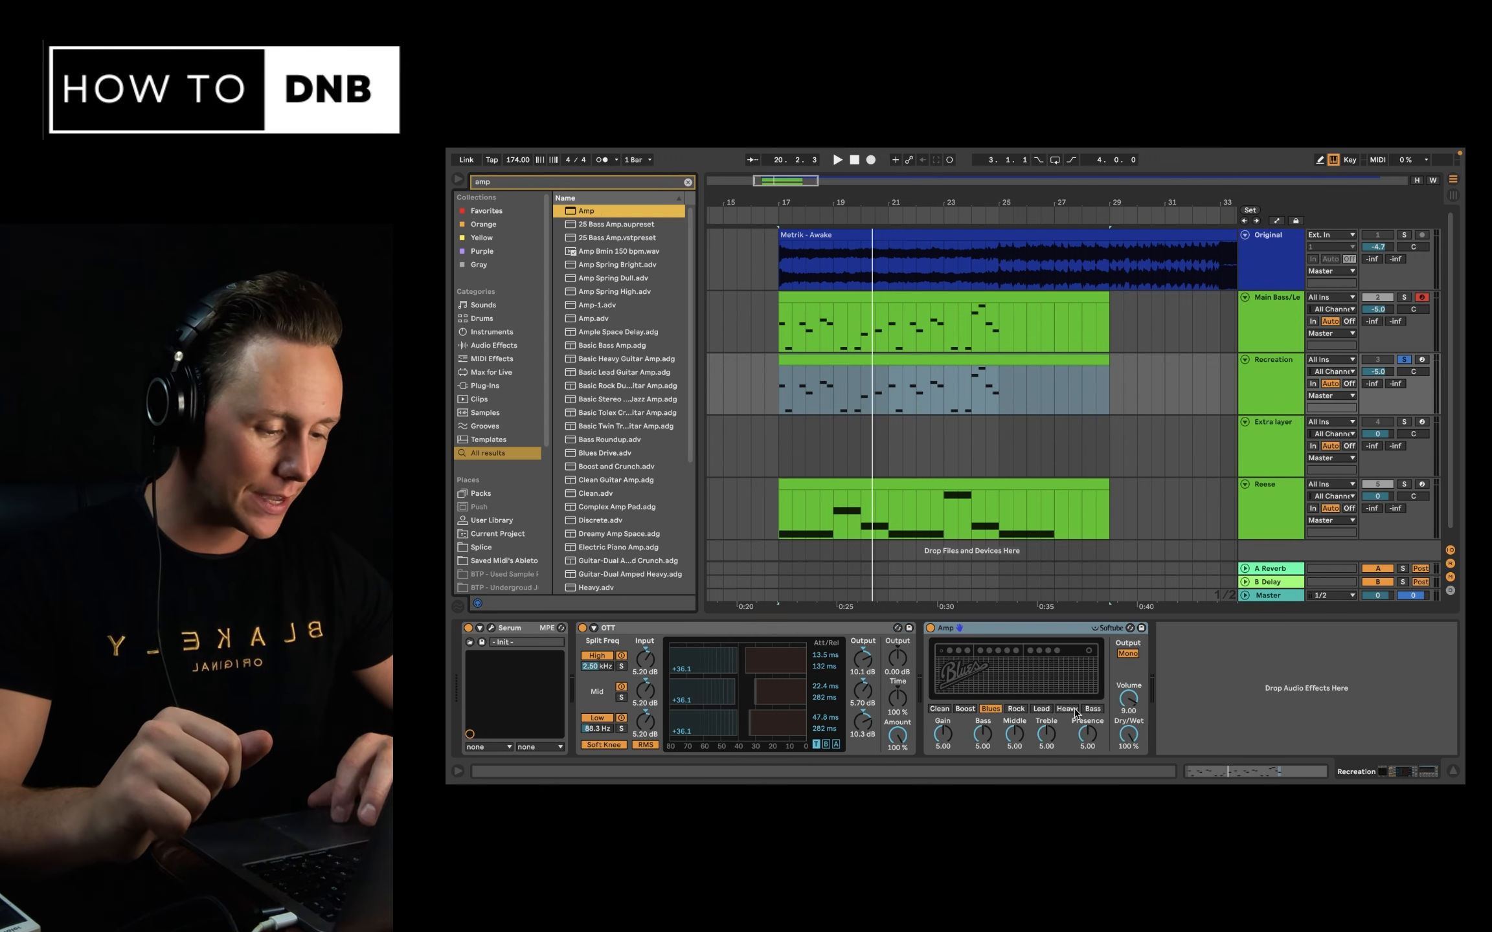
{"action": "left_click", "coordinate": [1271, 322]}
{"action": "left_click", "coordinate": [1272, 383]}
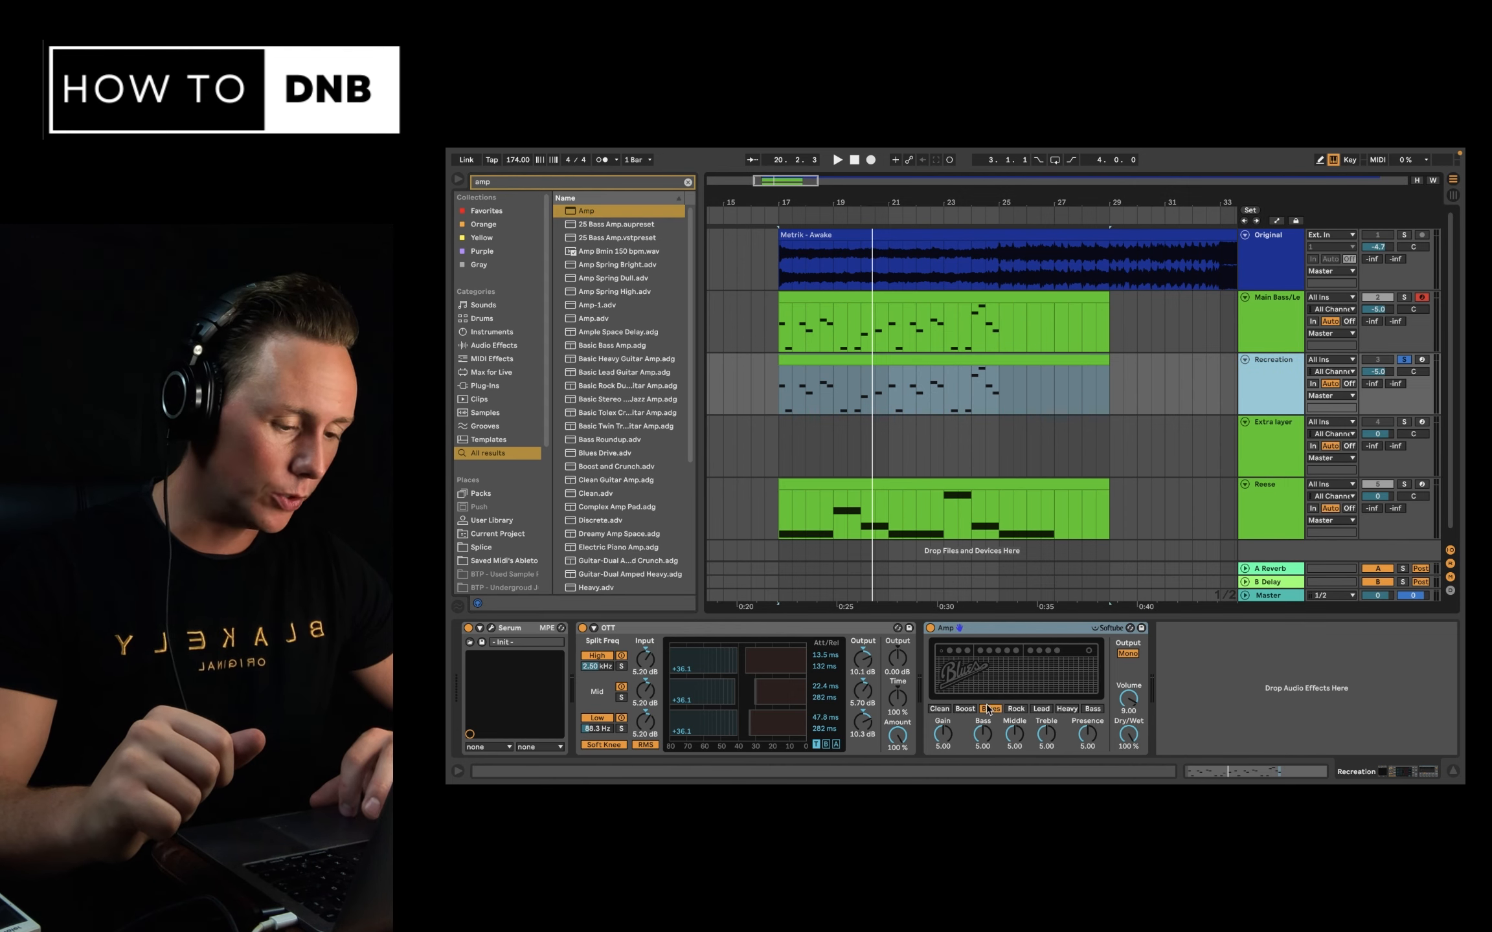
Set the Amp's Dry/Wet to 26.2 % while auditioning the Recreation track.
{"action": "key", "text": "space"}
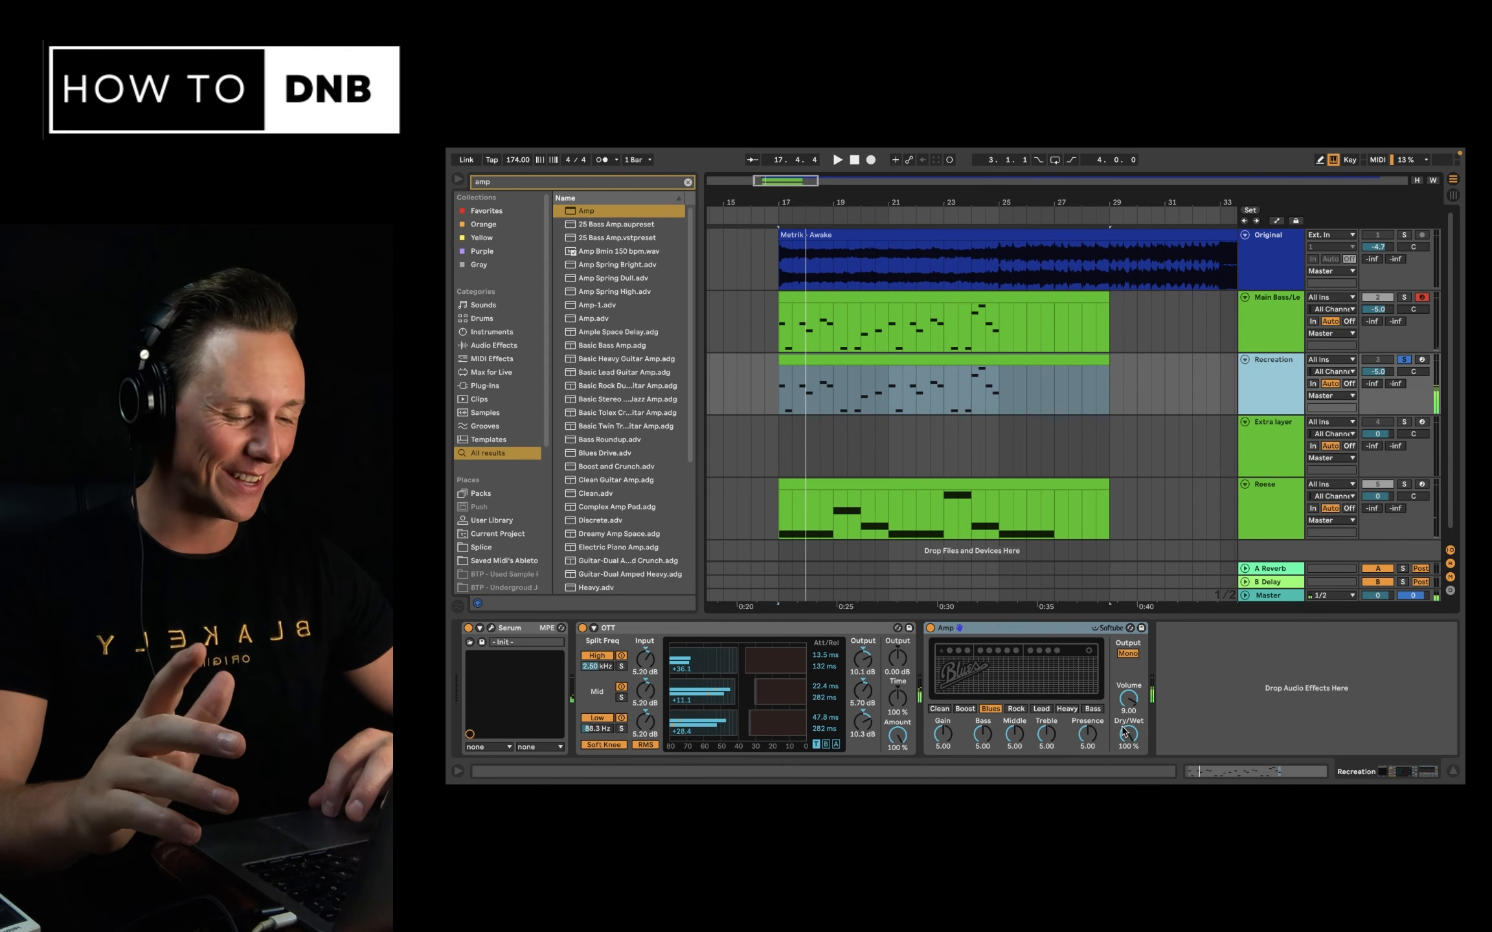
{"action": "left_click_drag", "start_coordinate": [1125, 732], "coordinate": [1125, 771]}
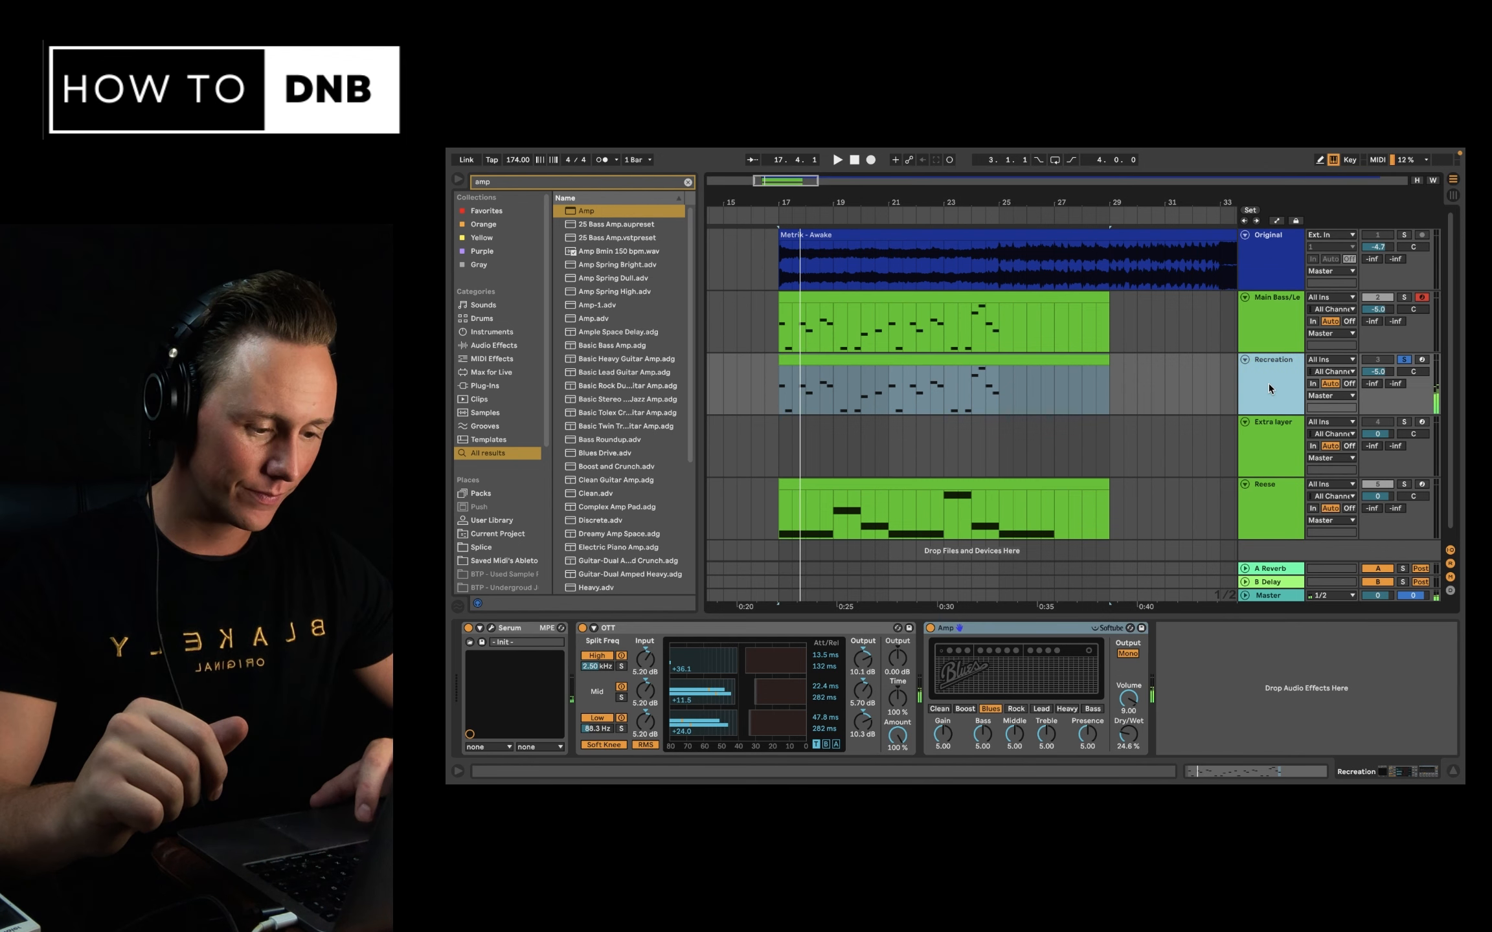
{"action": "key", "text": "space"}
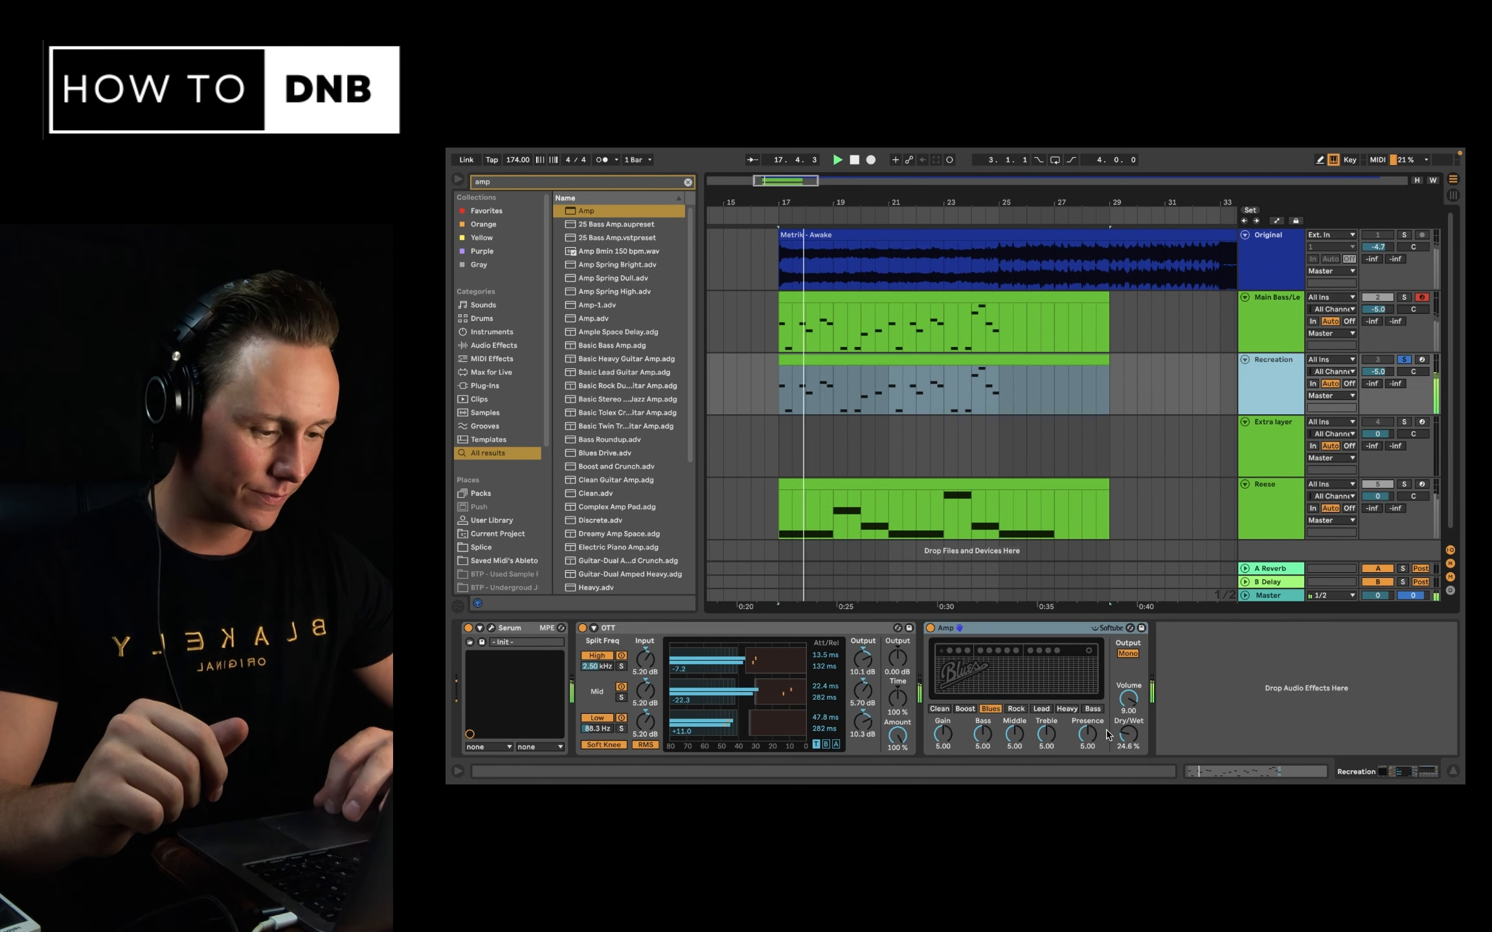
{"action": "left_click_drag", "start_coordinate": [1128, 734], "coordinate": [1129, 737]}
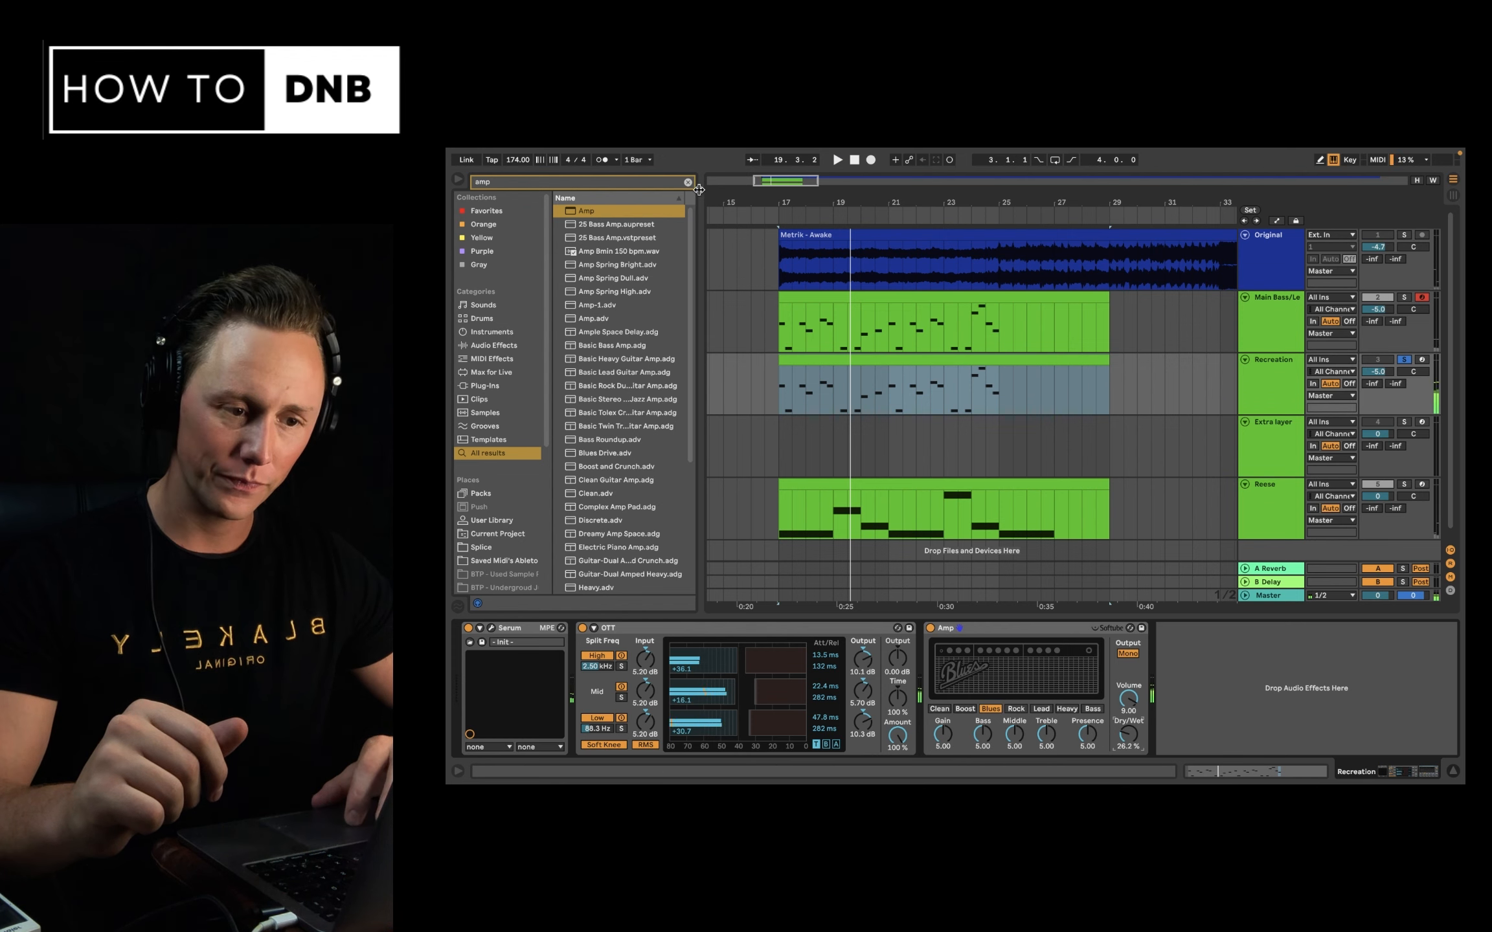
{"action": "key", "text": "space"}
Add the Wider plug-in to the Recreation track and place it between OTT and Amp.
{"action": "left_click", "coordinate": [599, 198]}
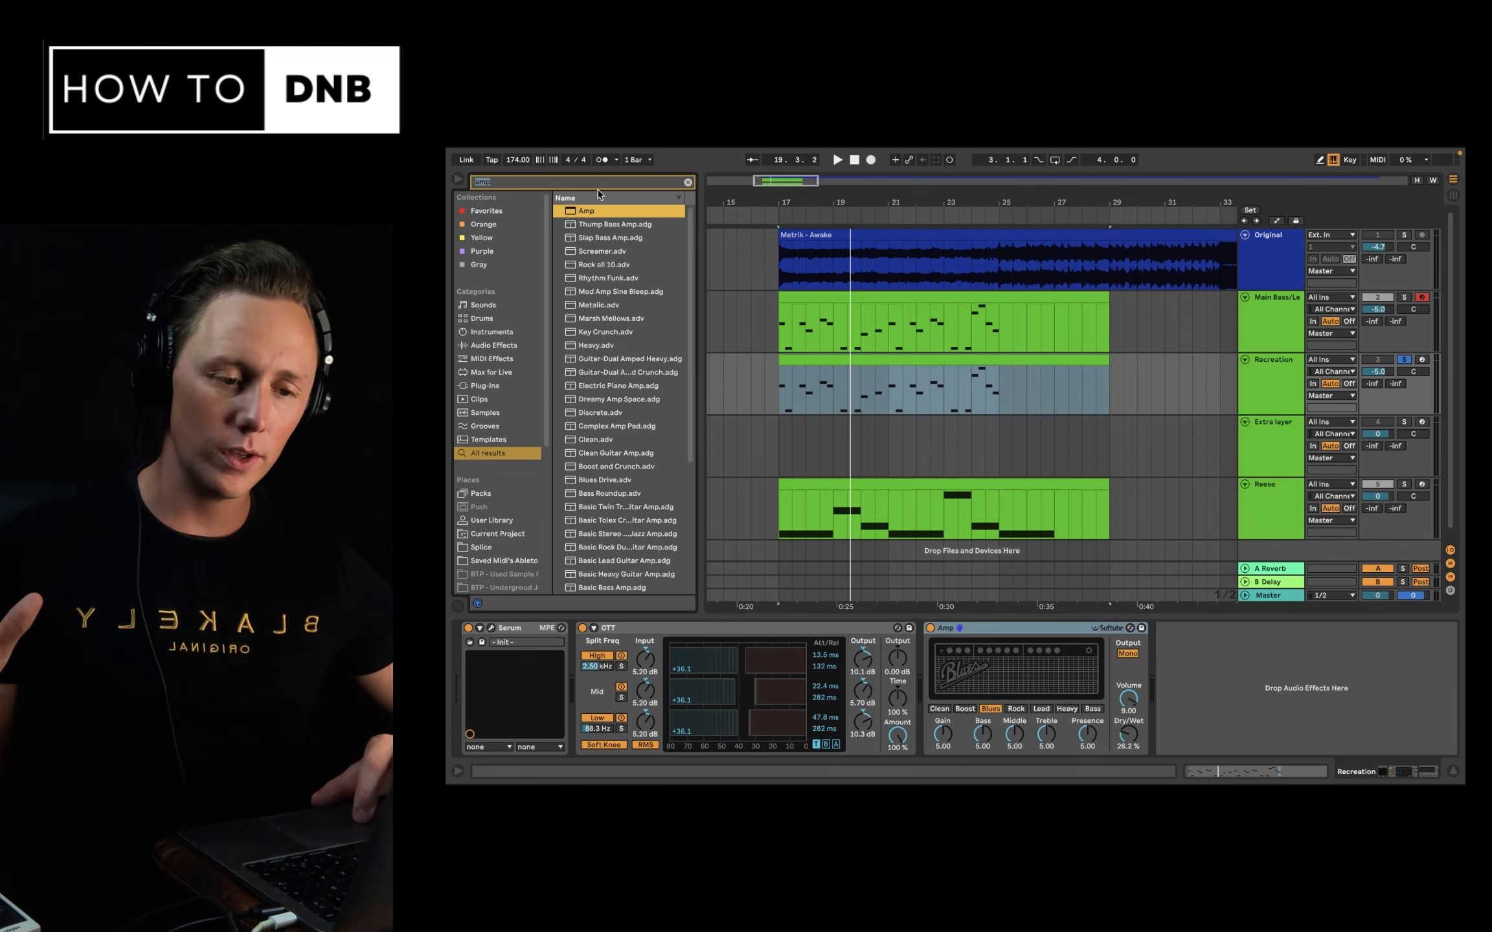
{"action": "type", "text": "wid"}
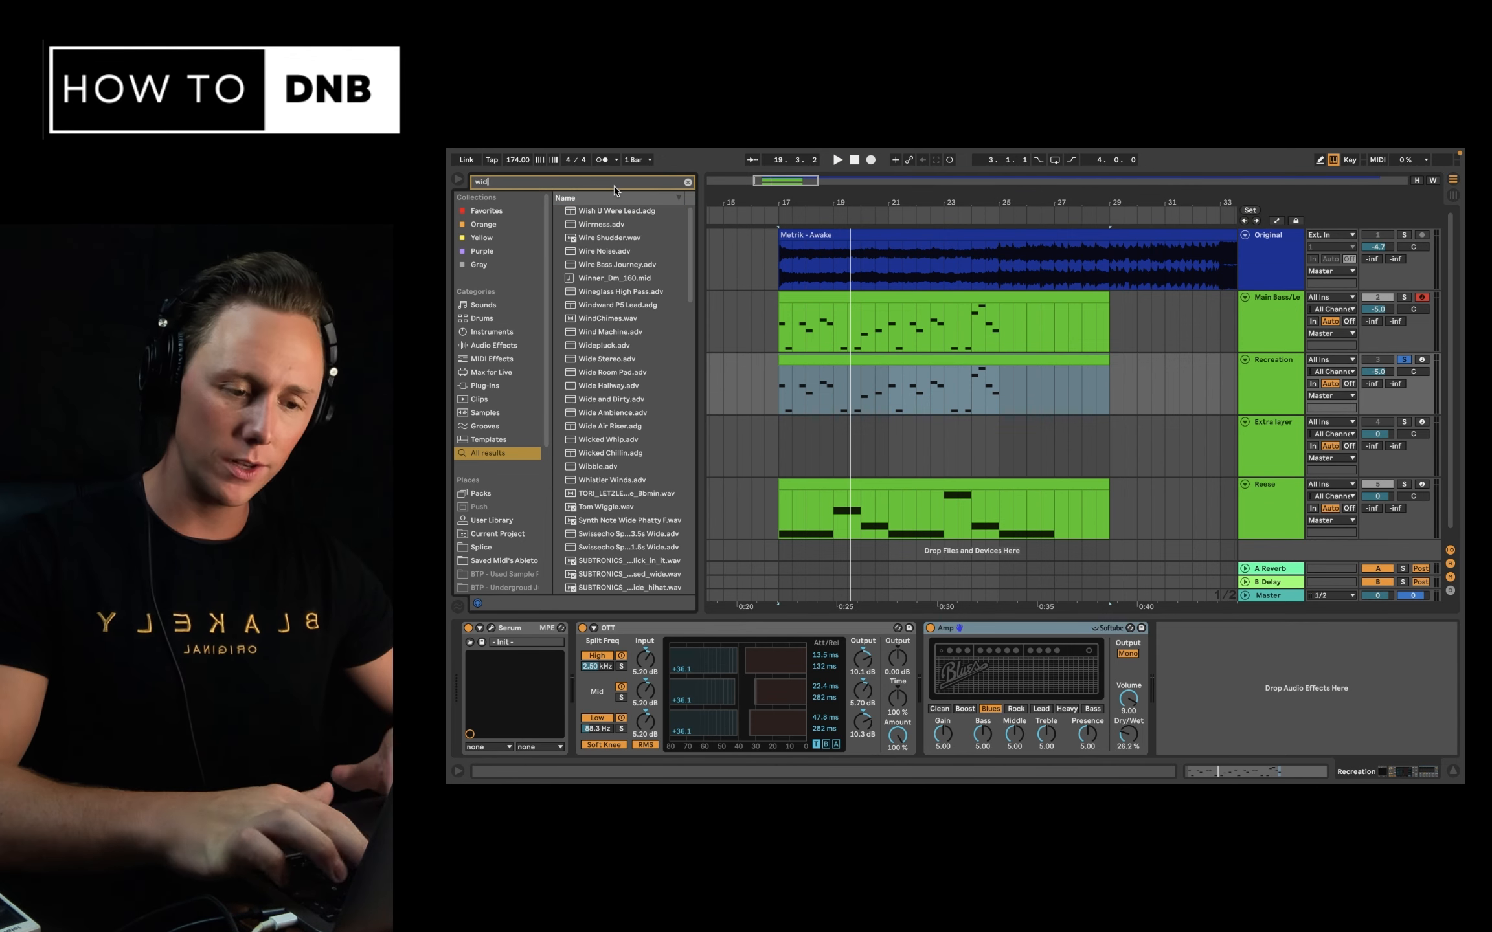
{"action": "type", "text": "er"}
{"action": "left_click", "coordinate": [598, 223]}
{"action": "key", "text": "Return"}
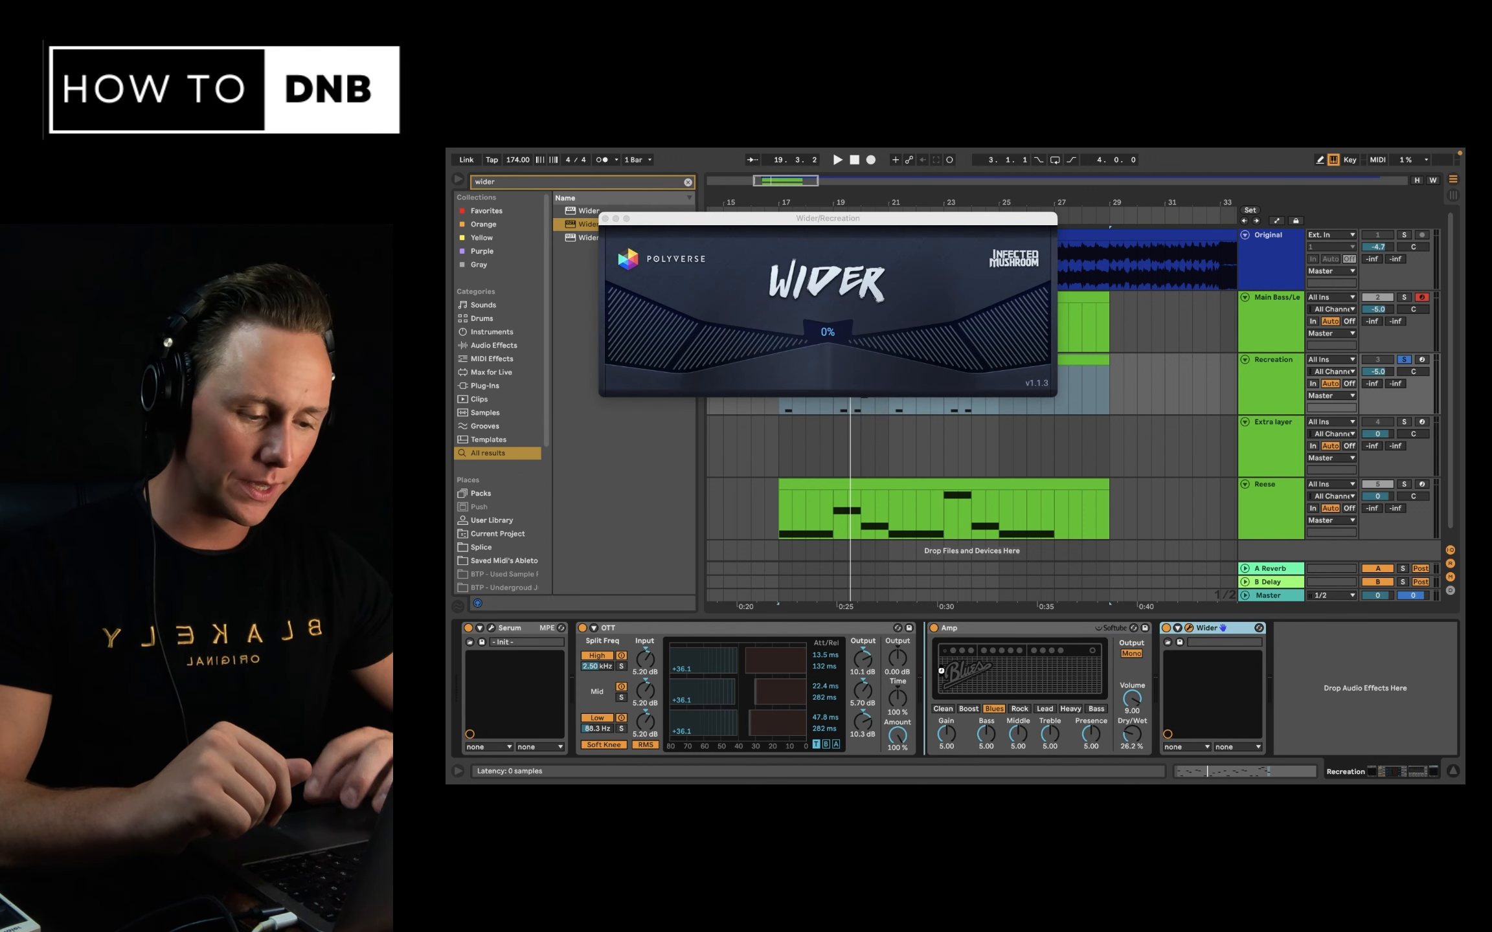
{"action": "left_click_drag", "start_coordinate": [941, 670], "coordinate": [932, 671]}
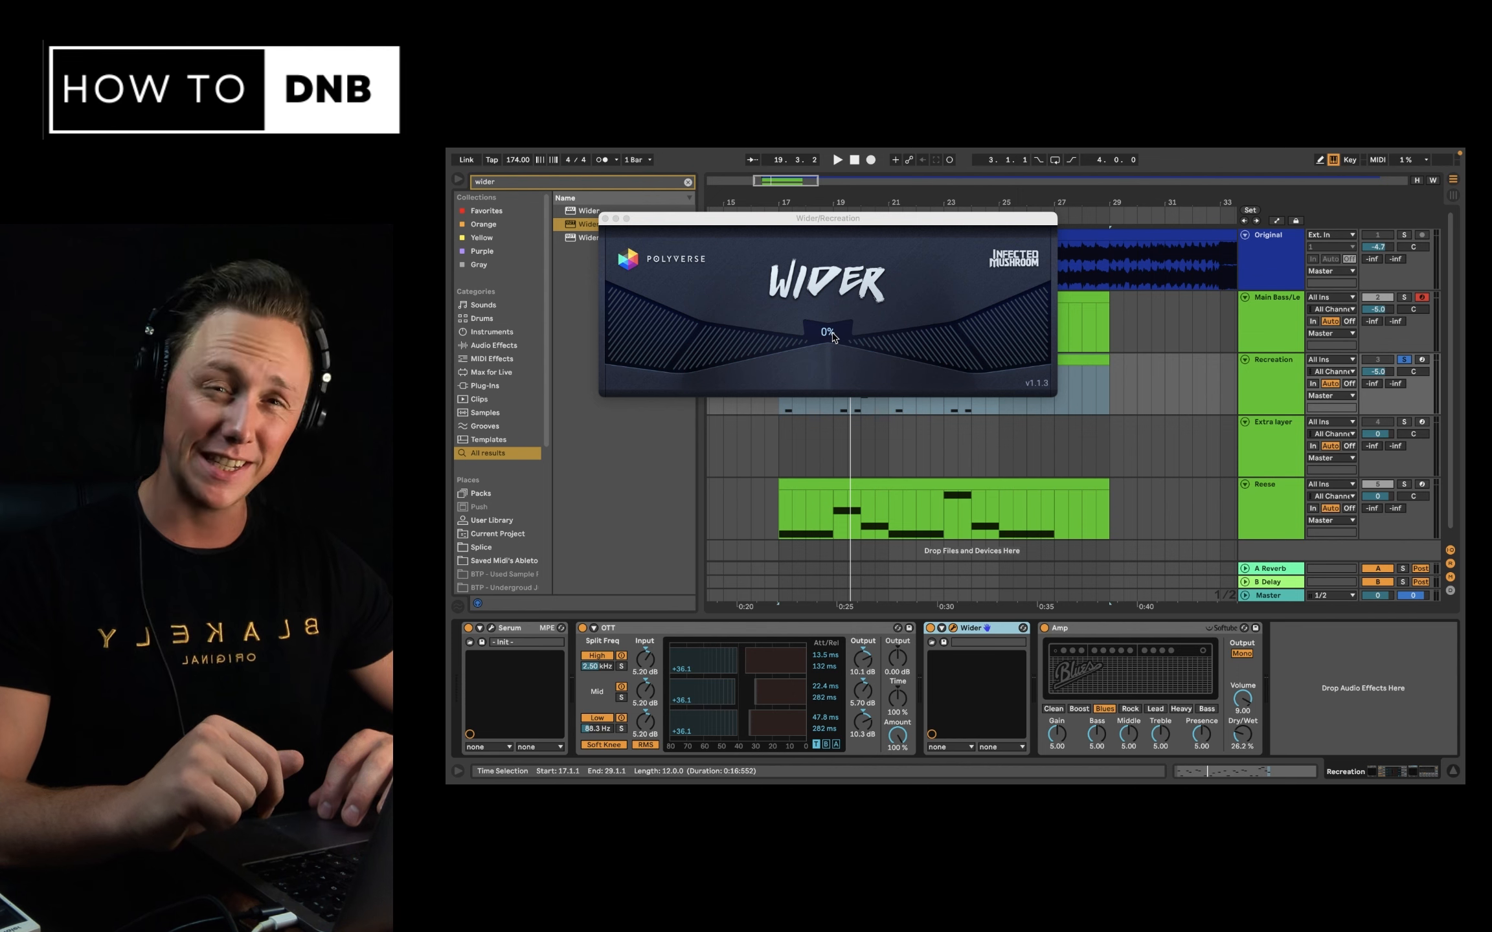
Set Wider's width to 56% while auditioning the Recreation track, and compare the sound with Wider bypassed.
{"action": "left_click_drag", "start_coordinate": [833, 337], "coordinate": [880, 245]}
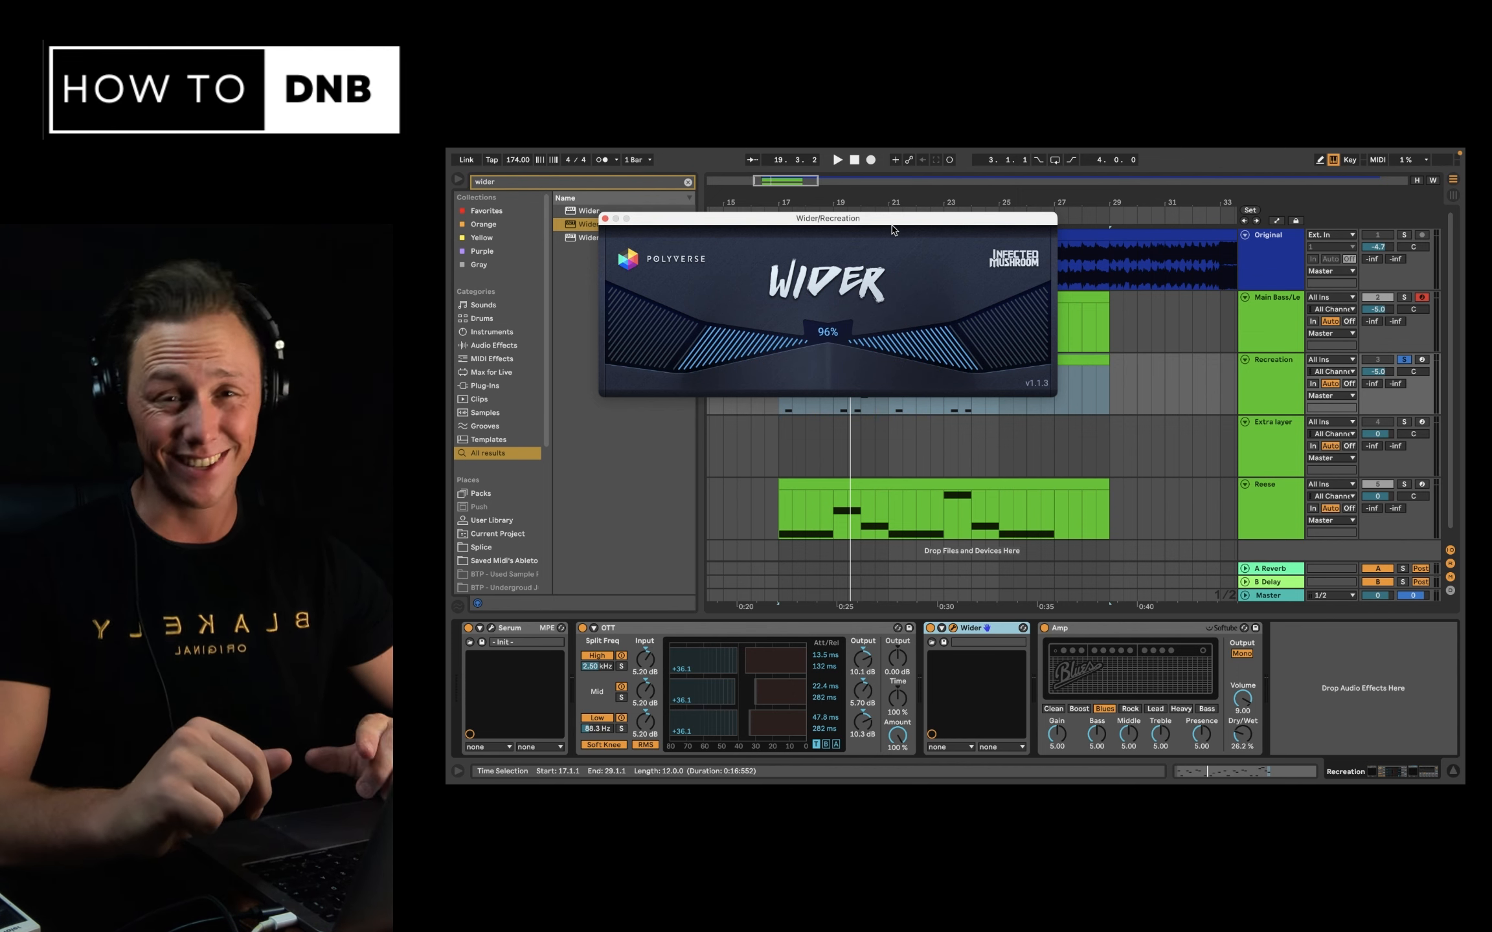
{"action": "key", "text": "space"}
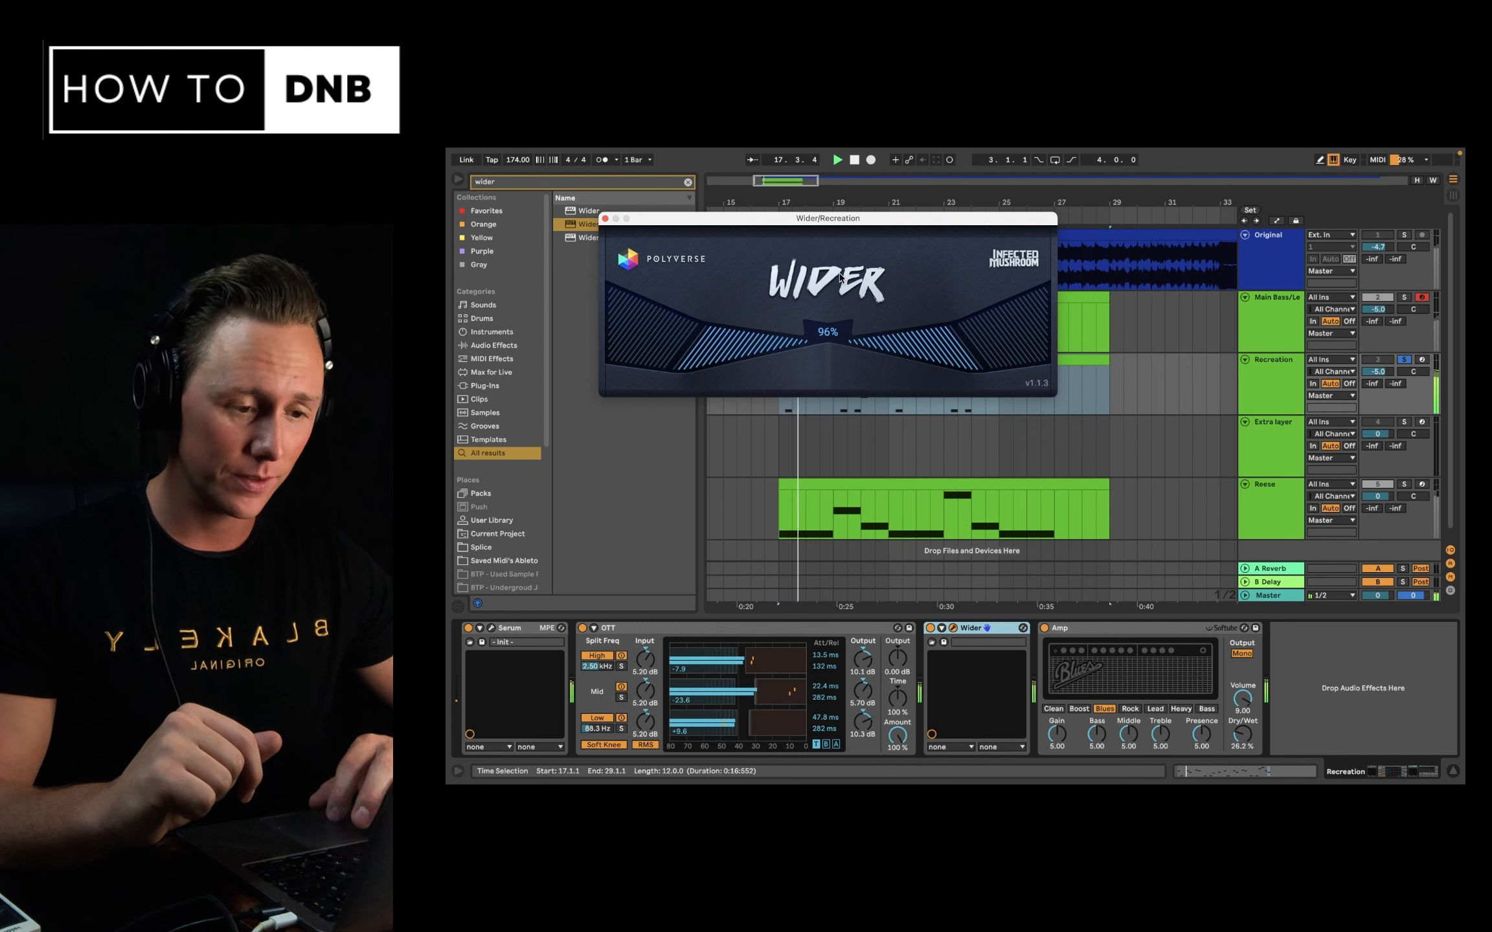
{"action": "left_click_drag", "start_coordinate": [840, 277], "coordinate": [835, 375]}
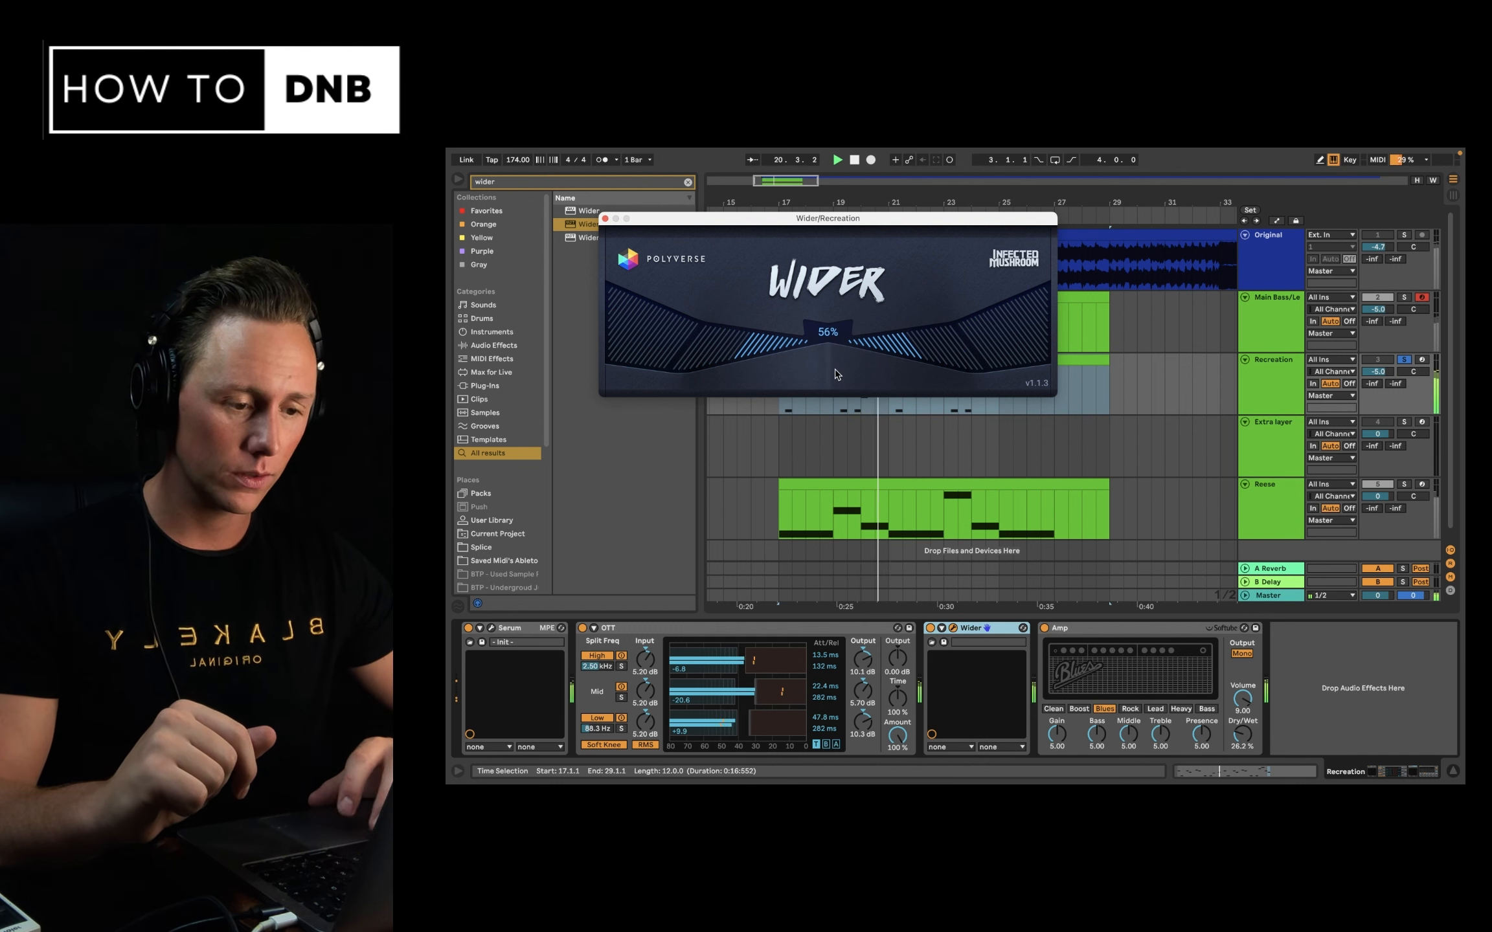
{"action": "key", "text": "space"}
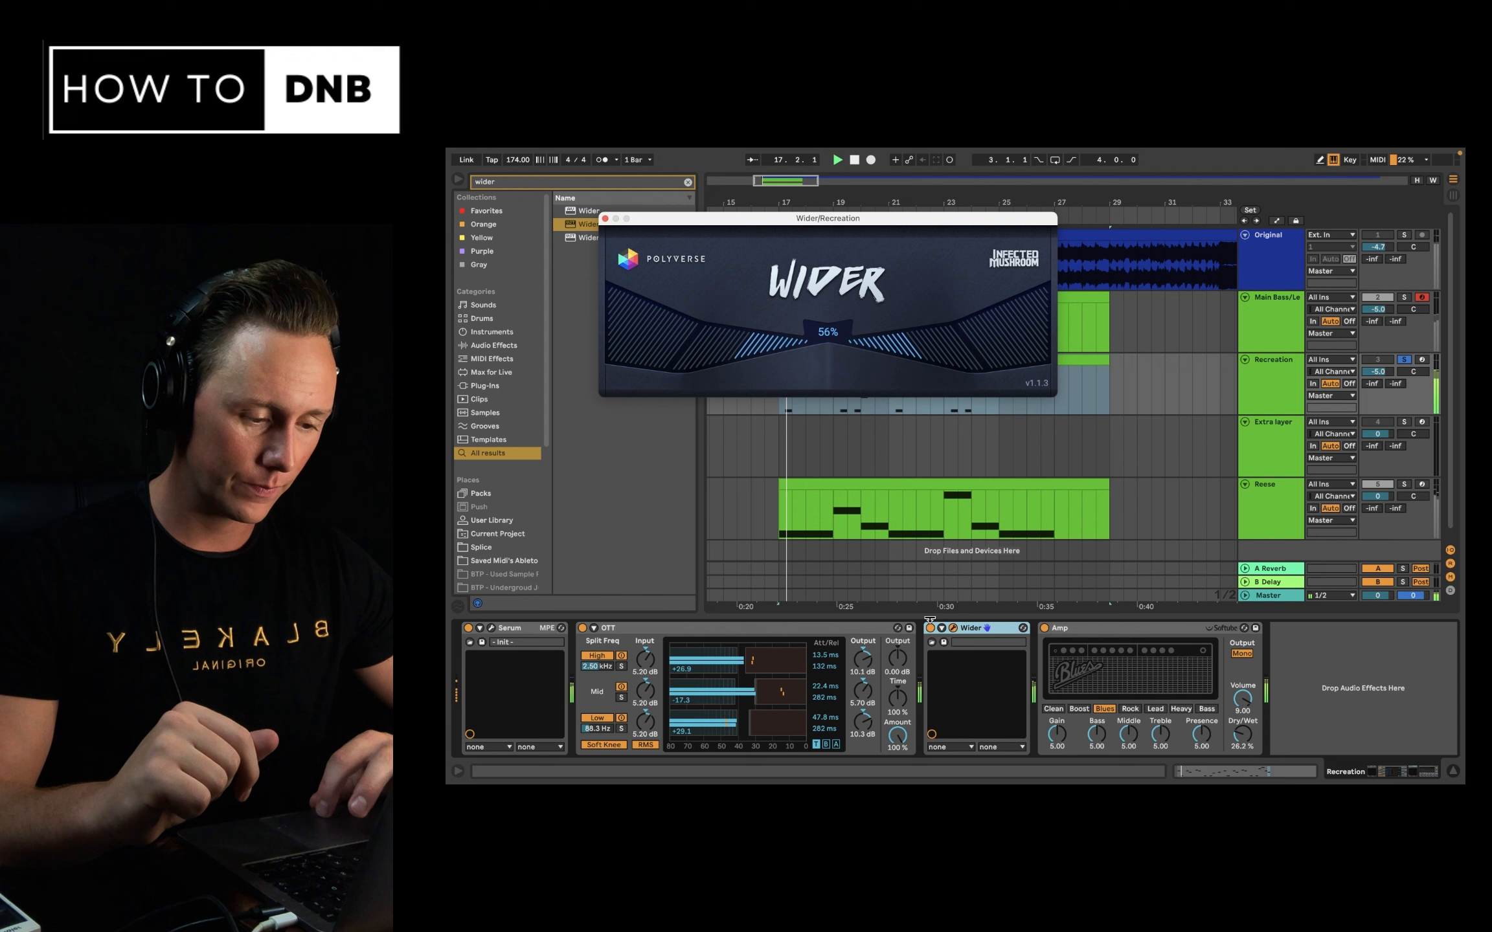
{"action": "left_click", "coordinate": [930, 628]}
{"action": "left_click", "coordinate": [931, 629]}
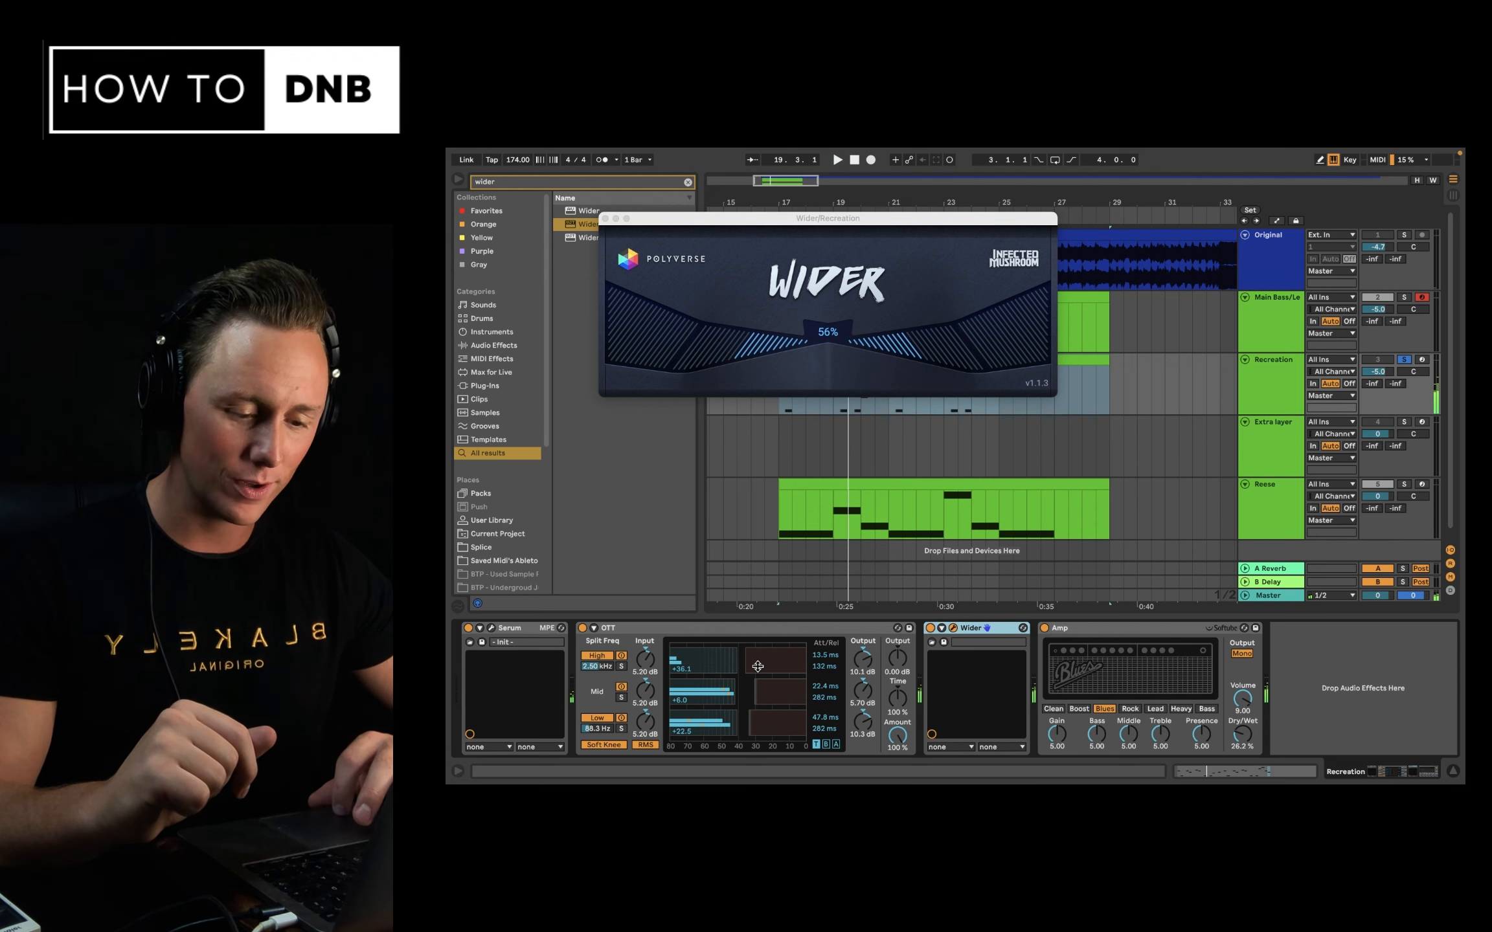
Bypass OTT, close the Wider window, and find ShaperBox 2 and add it after Amp on the Recreation track.
{"action": "left_click", "coordinate": [582, 628]}
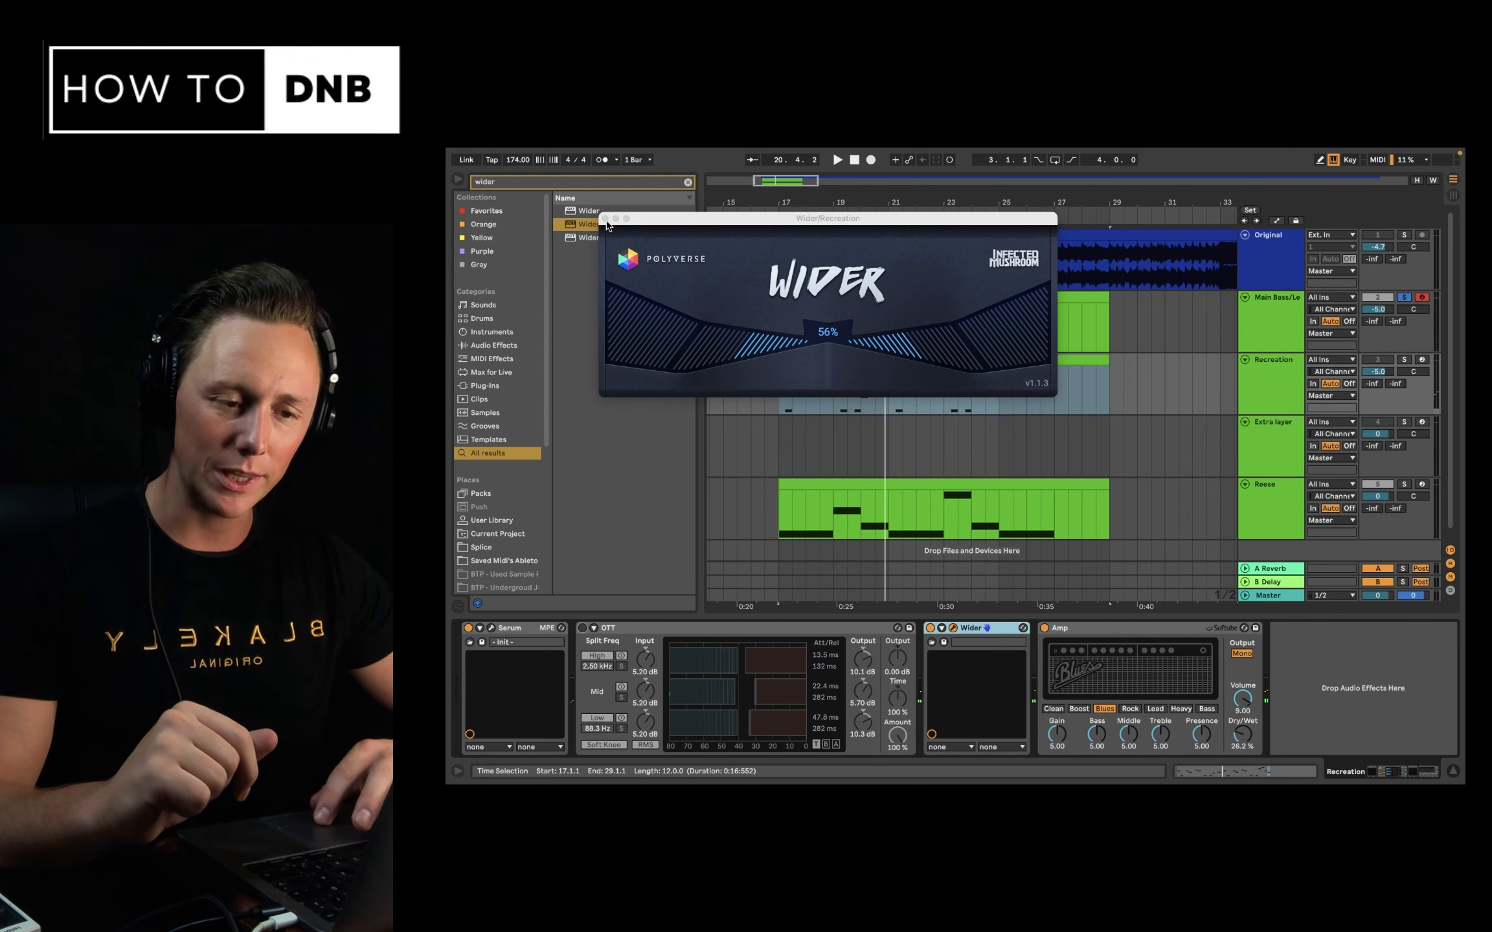
{"action": "left_click", "coordinate": [606, 220]}
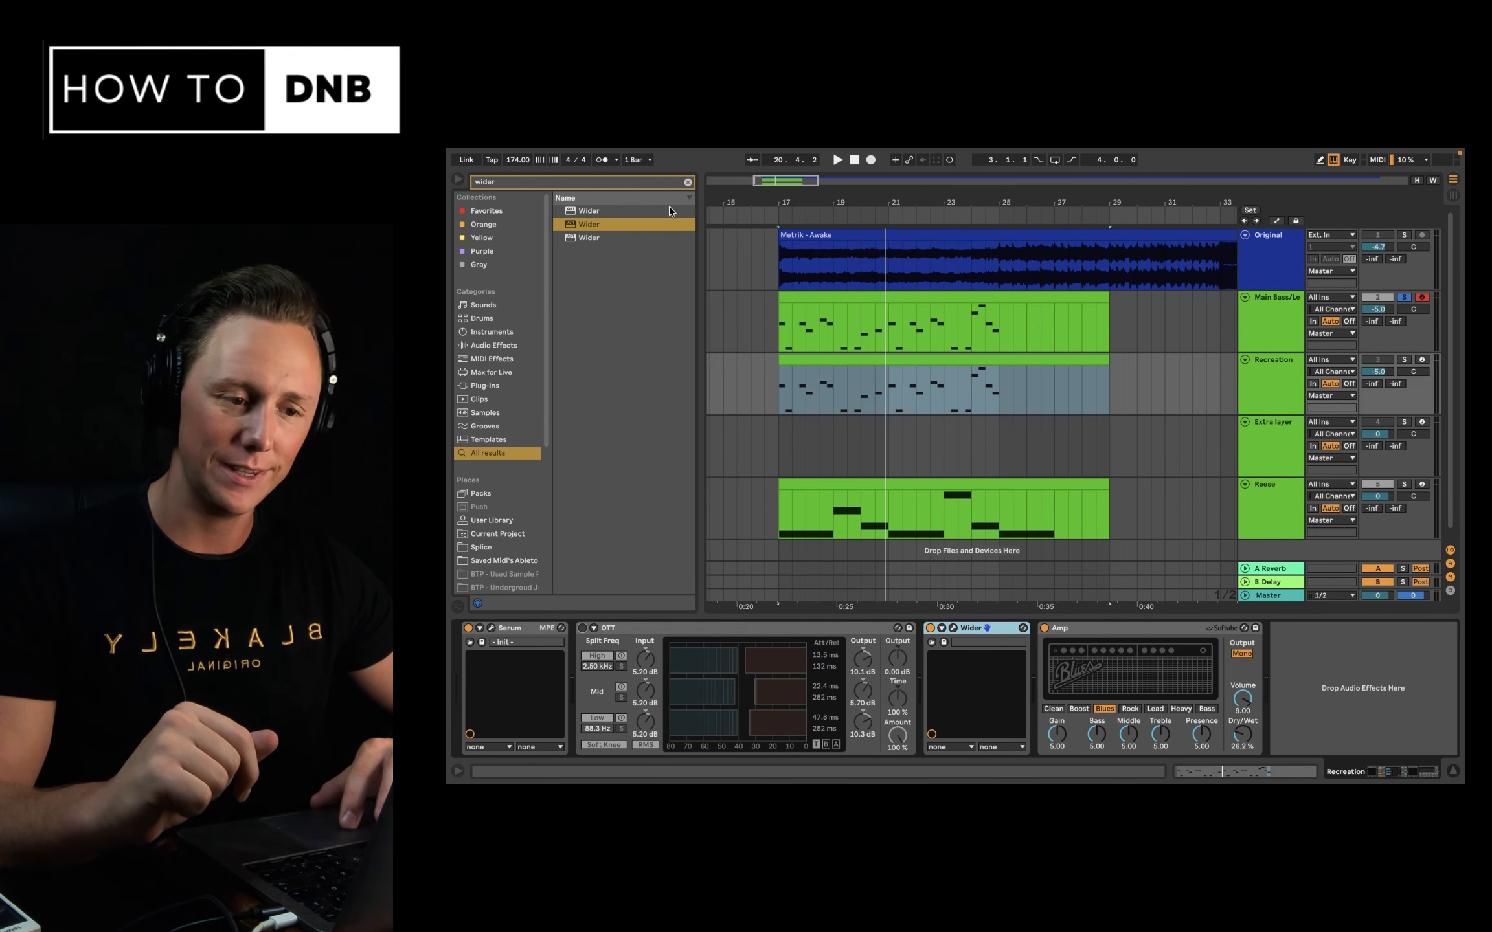
{"action": "left_click", "coordinate": [687, 182]}
{"action": "type", "text": "sh"}
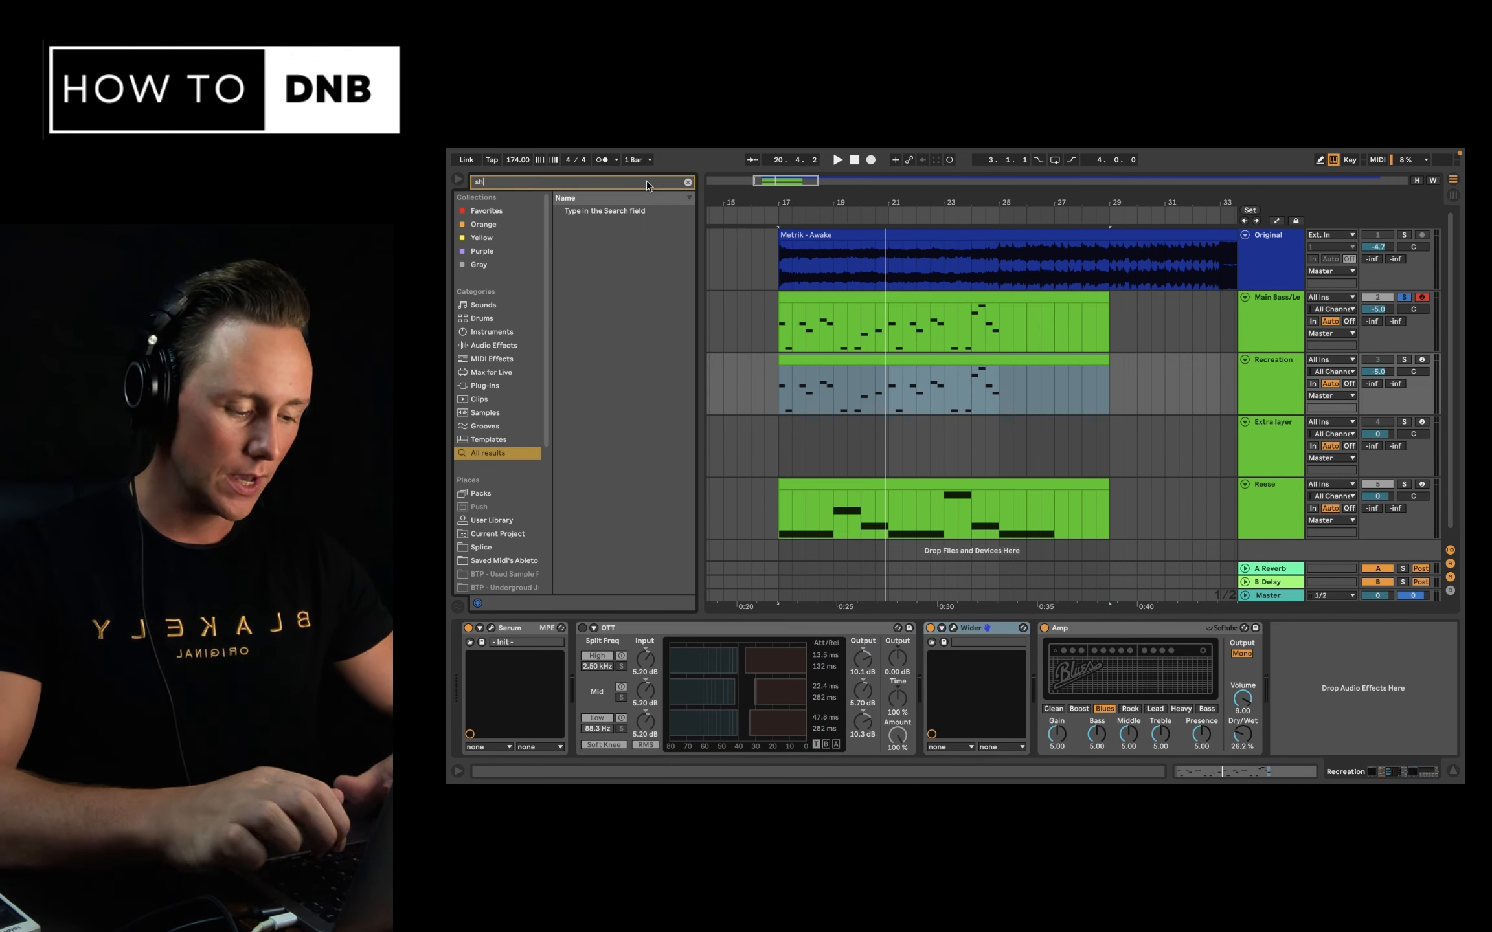
{"action": "type", "text": "aper"}
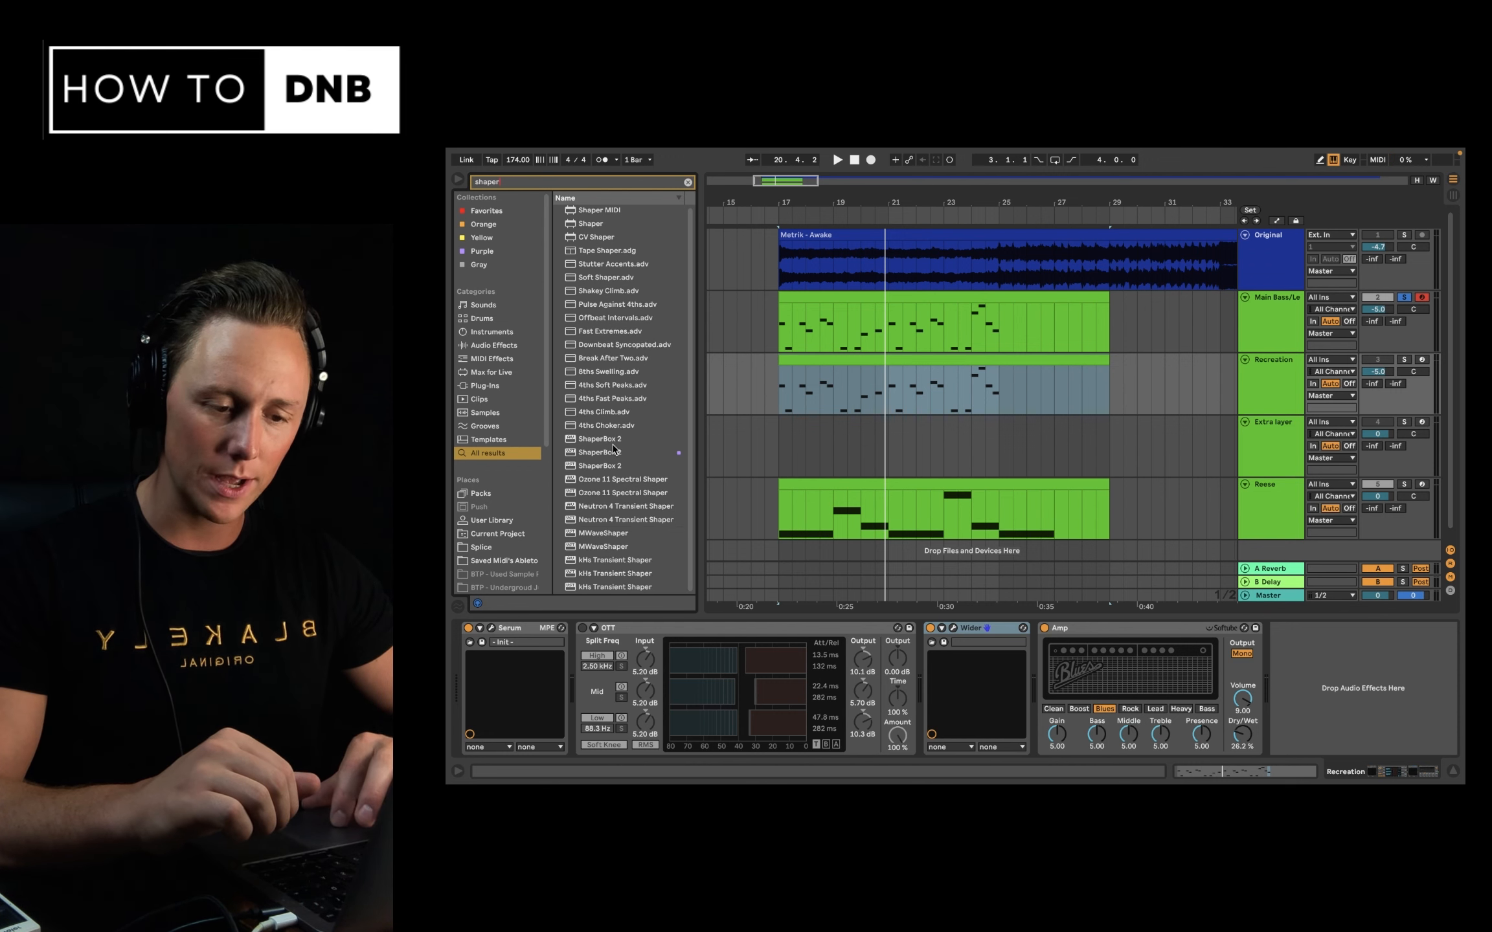
{"action": "left_click", "coordinate": [612, 442]}
{"action": "key", "text": "Return"}
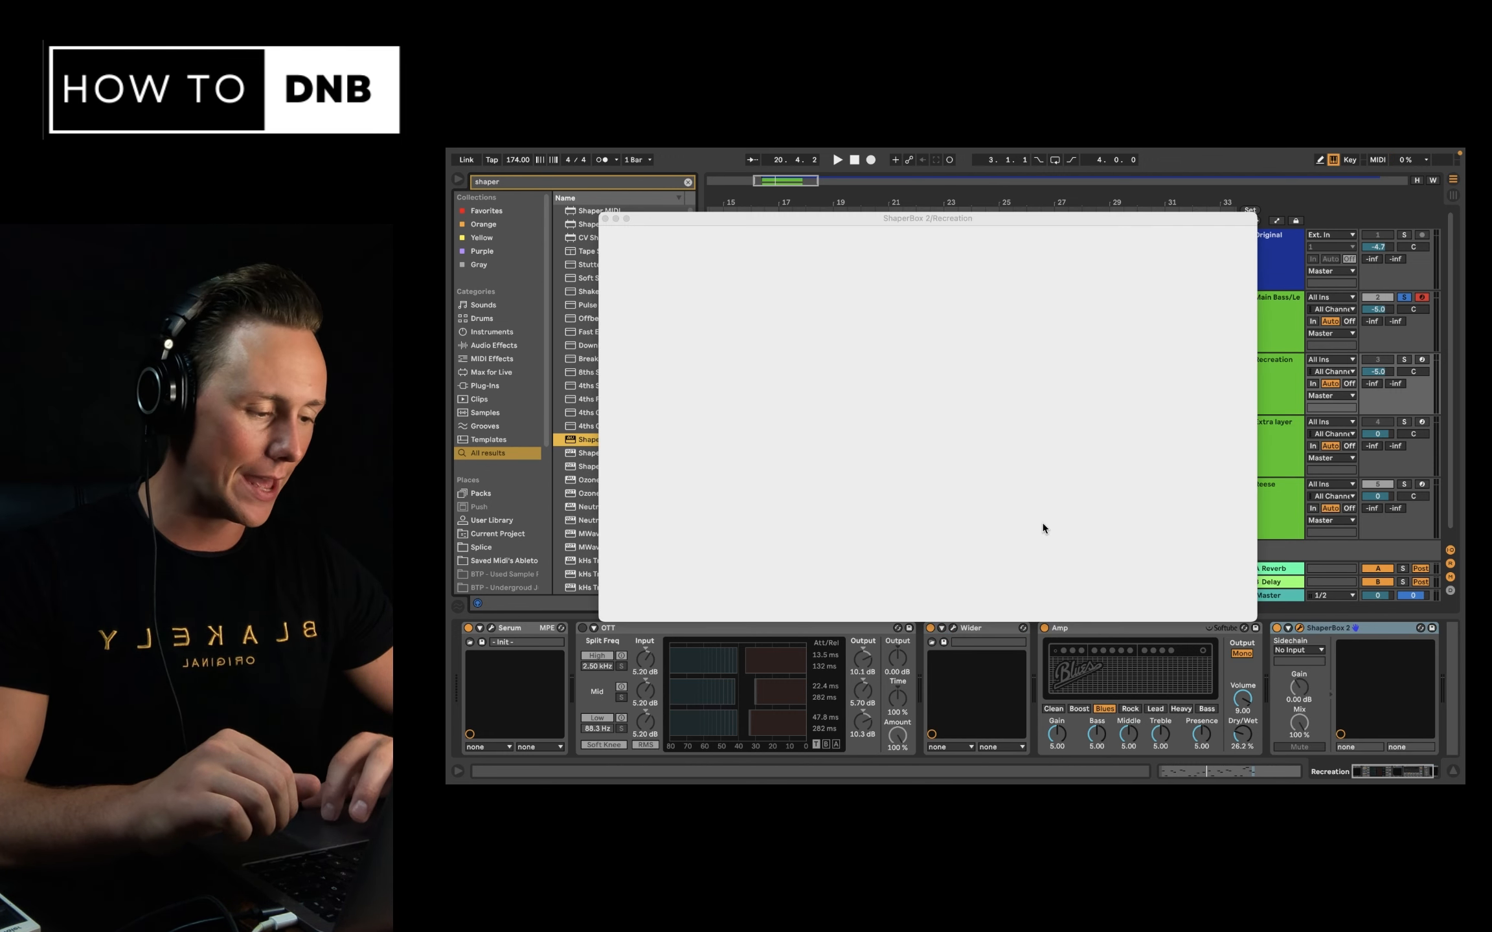
Add the Drive shaper in ShaperBox 2 and confine it to a mid band split at 2.50 kHz and 9.98 kHz with 24 dB slopes.
{"action": "left_click", "coordinate": [907, 321]}
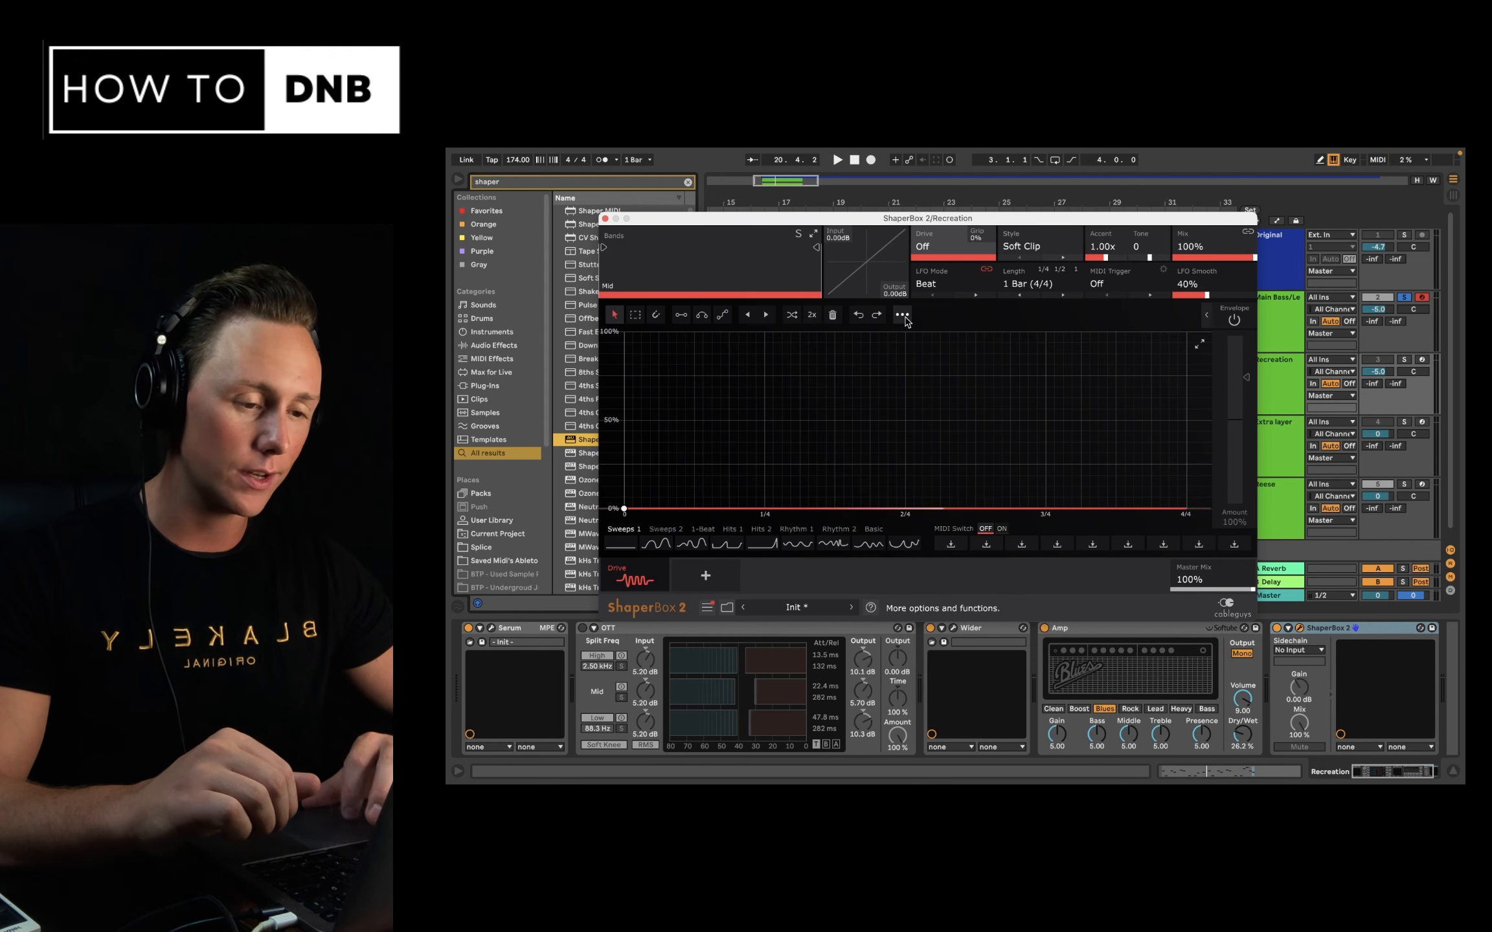
{"action": "left_click_drag", "start_coordinate": [714, 249], "coordinate": [797, 253]}
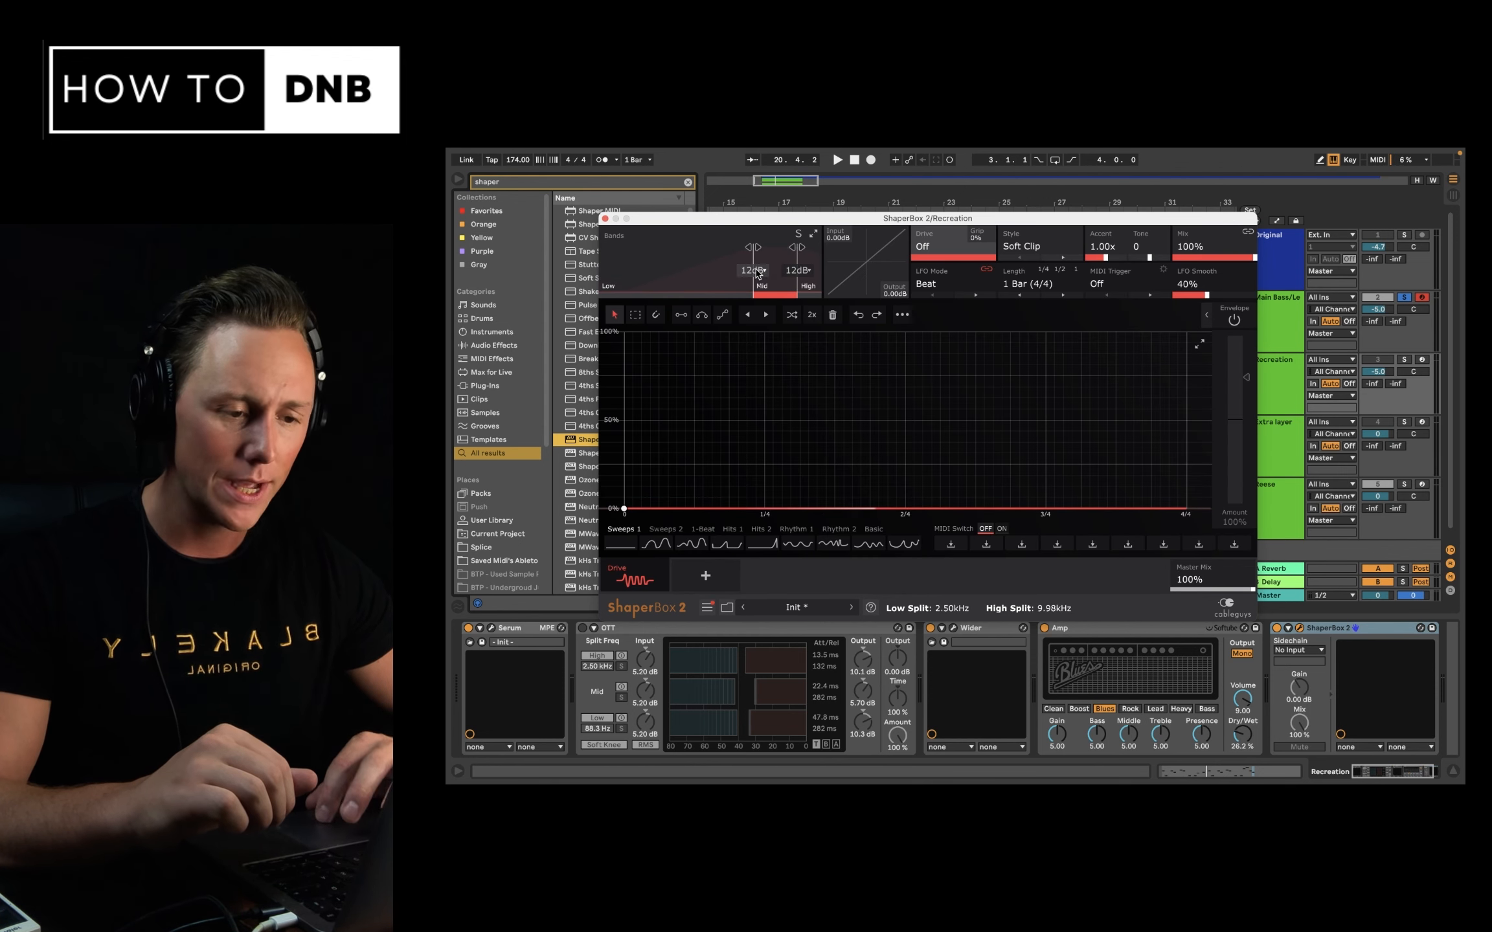
{"action": "left_click", "coordinate": [754, 270]}
{"action": "left_click", "coordinate": [763, 330]}
{"action": "left_click", "coordinate": [808, 271]}
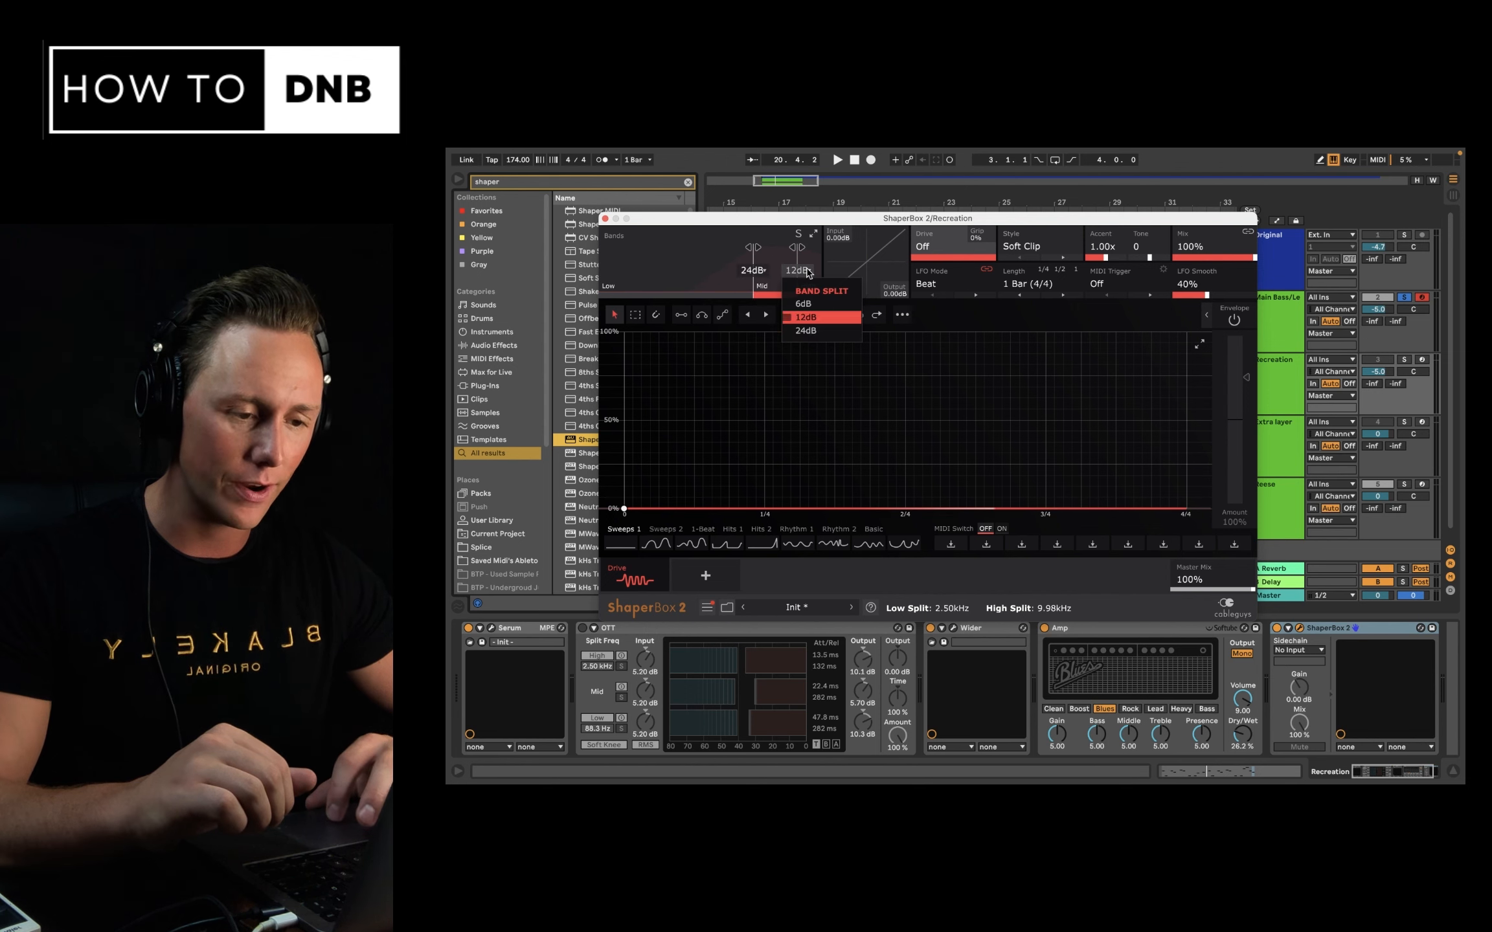
{"action": "left_click", "coordinate": [805, 330]}
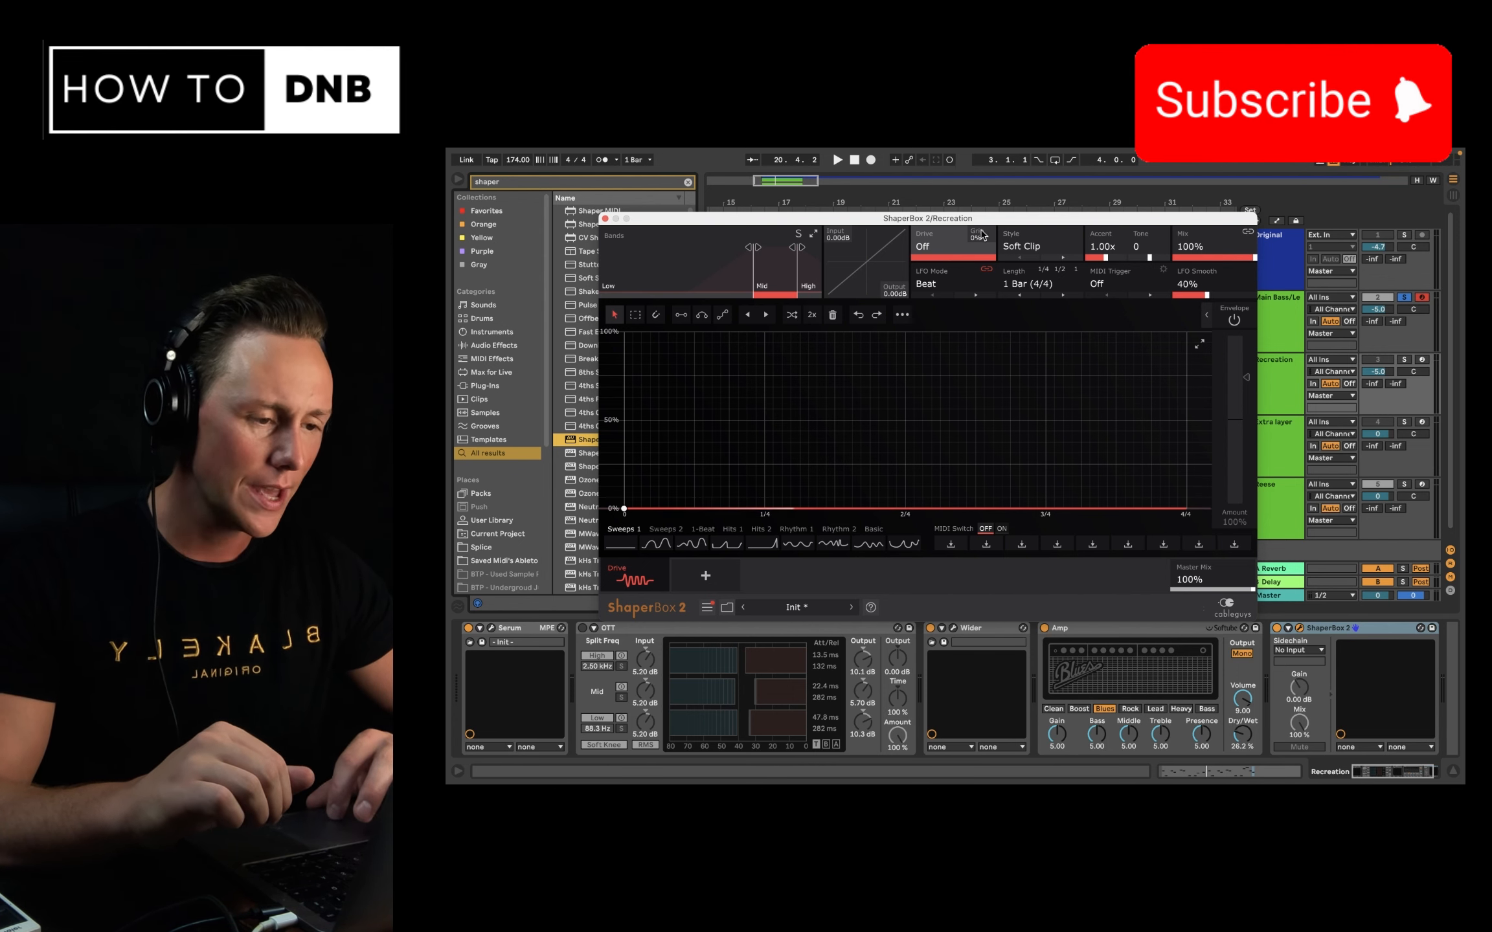
Set the Drive style to Hard Clip and the drive to 36%, and audition it with ShaperBox 2 switched on and off.
{"action": "left_click", "coordinate": [1026, 247]}
{"action": "left_click", "coordinate": [1037, 297]}
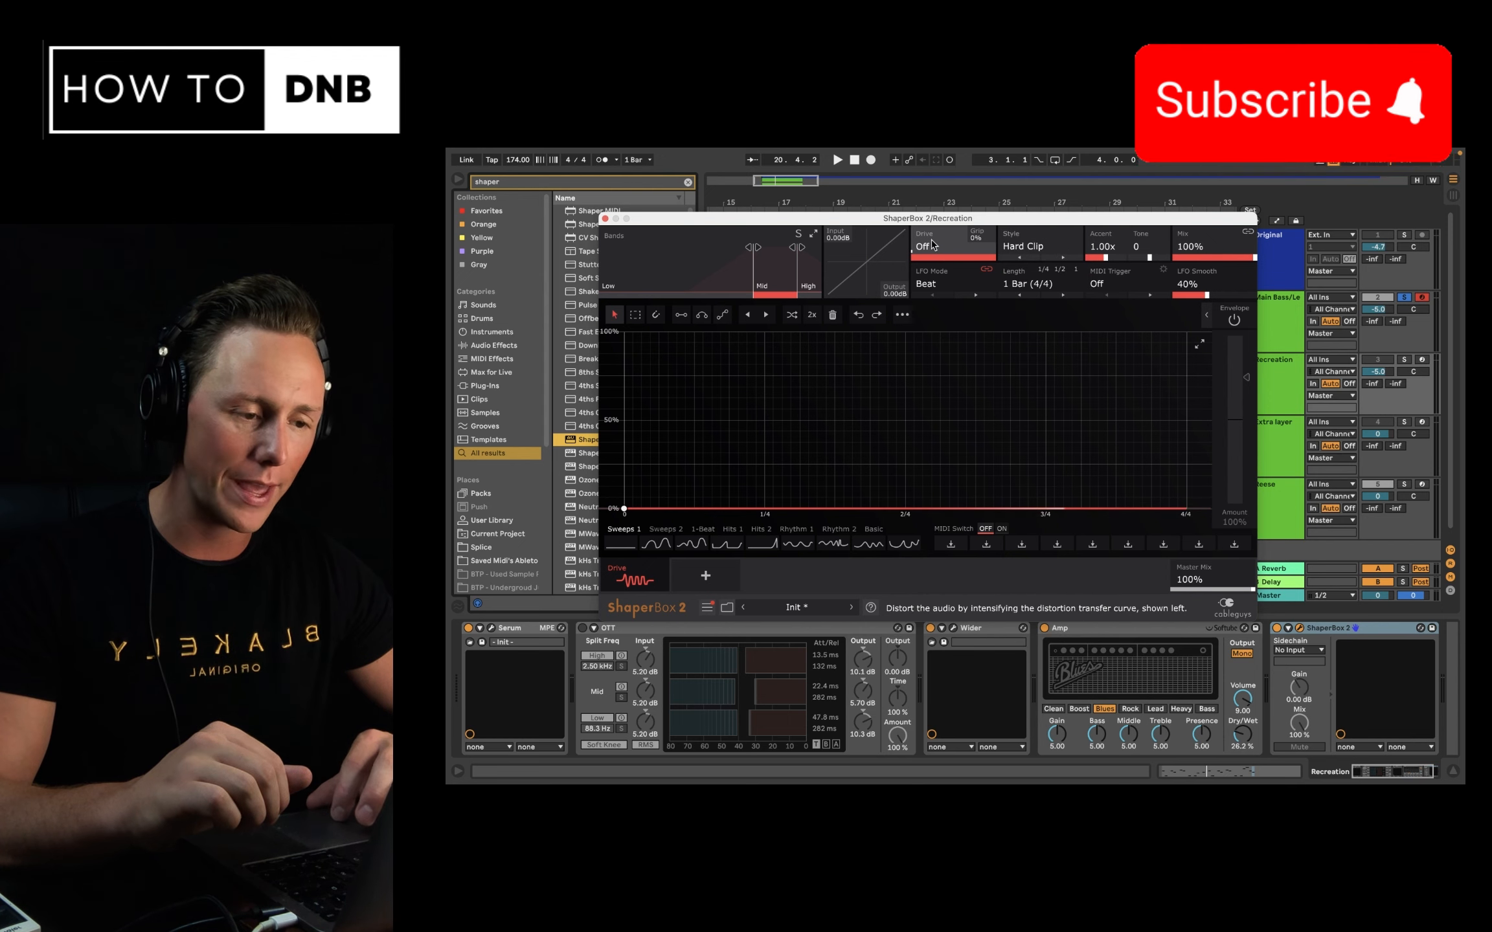
{"action": "left_click_drag", "start_coordinate": [932, 247], "coordinate": [933, 224]}
{"action": "key", "text": "space"}
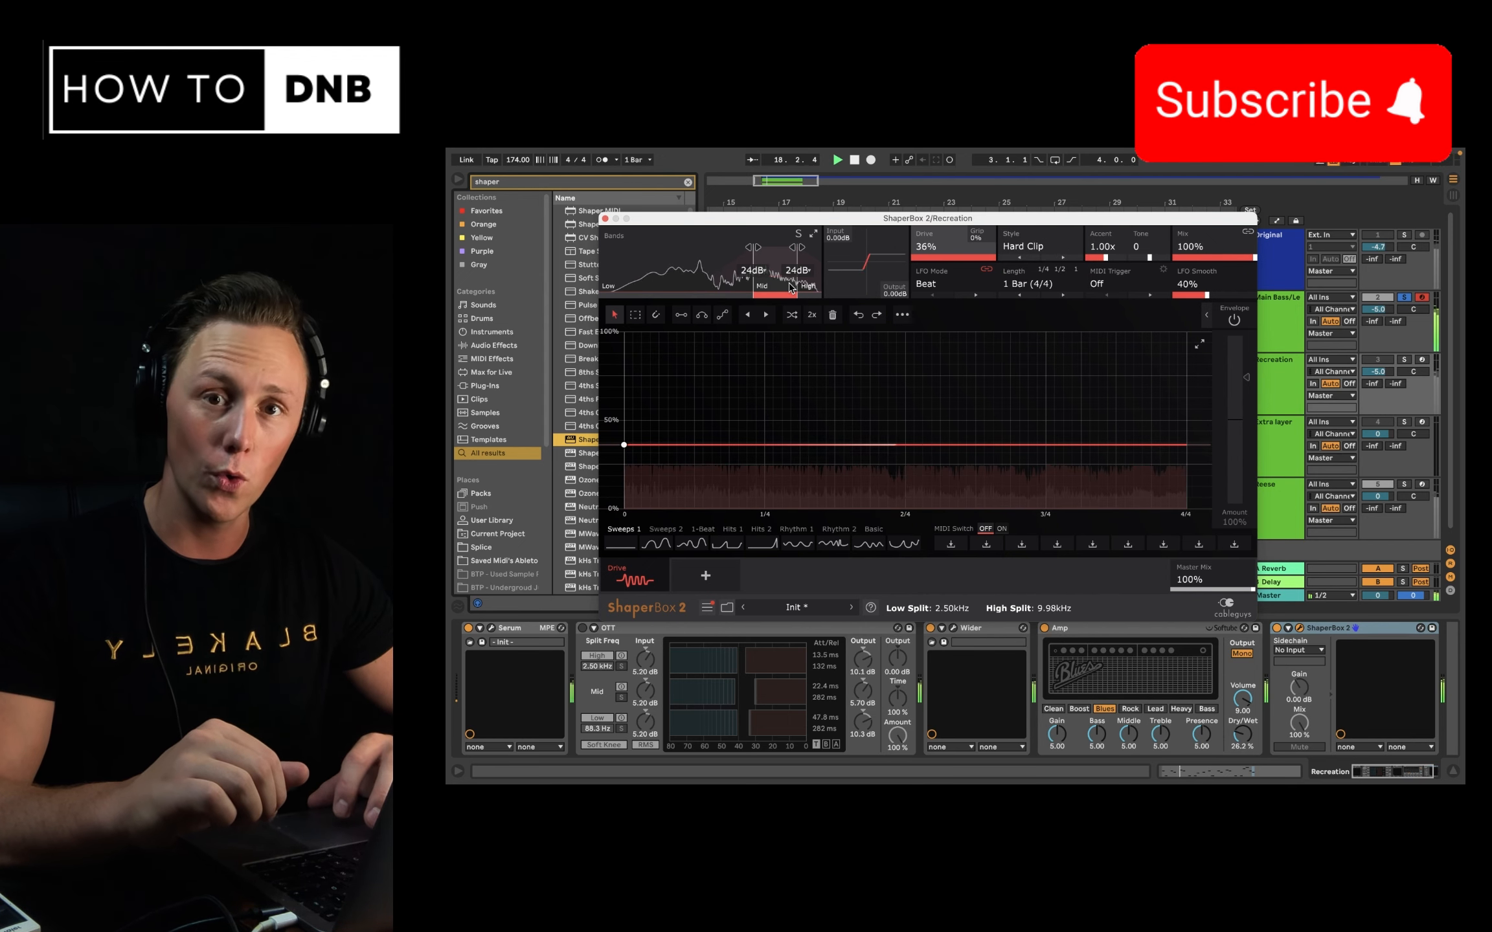
{"action": "key", "text": "space"}
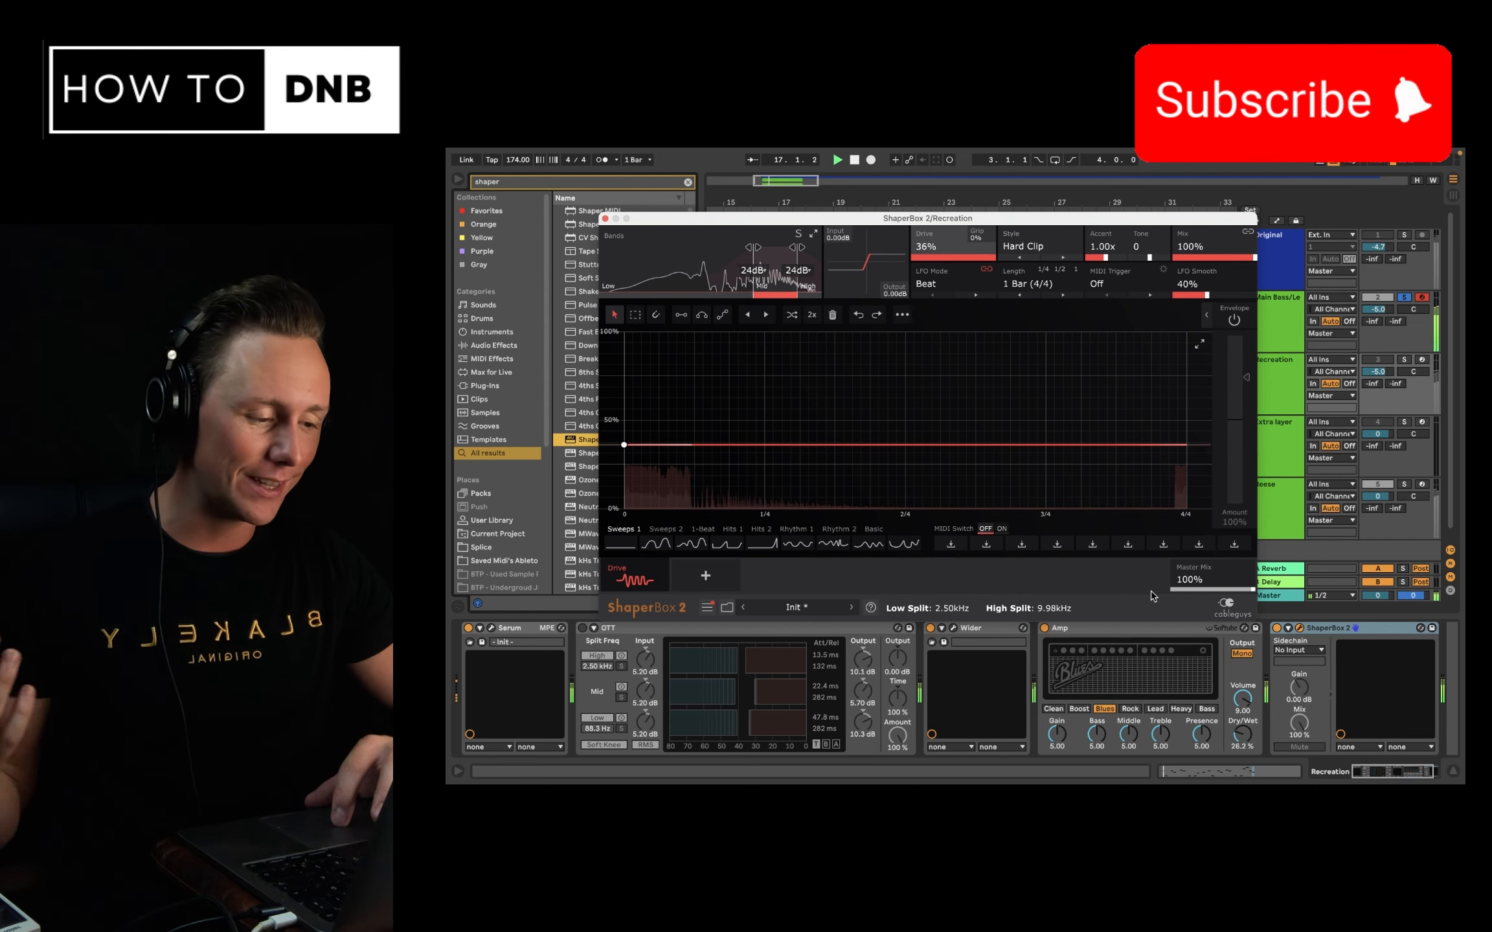
{"action": "left_click", "coordinate": [1277, 629]}
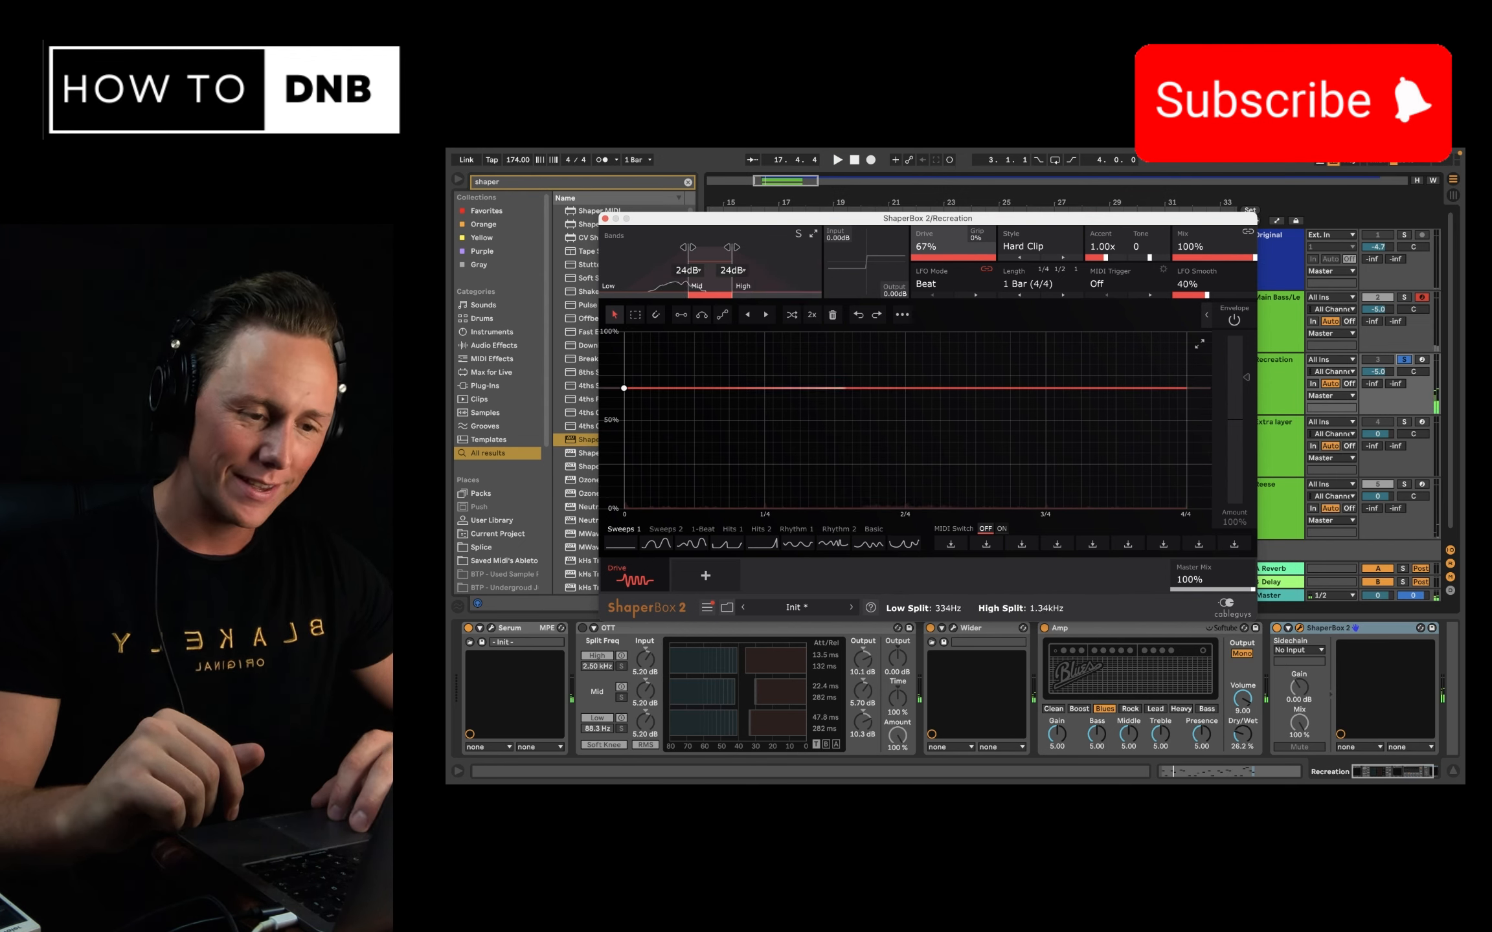
Reduce the Drive amount to 25% and fine-tune the position of the driven mid band while auditioning the Recreation track.
{"action": "left_click_drag", "start_coordinate": [710, 278], "coordinate": [760, 286]}
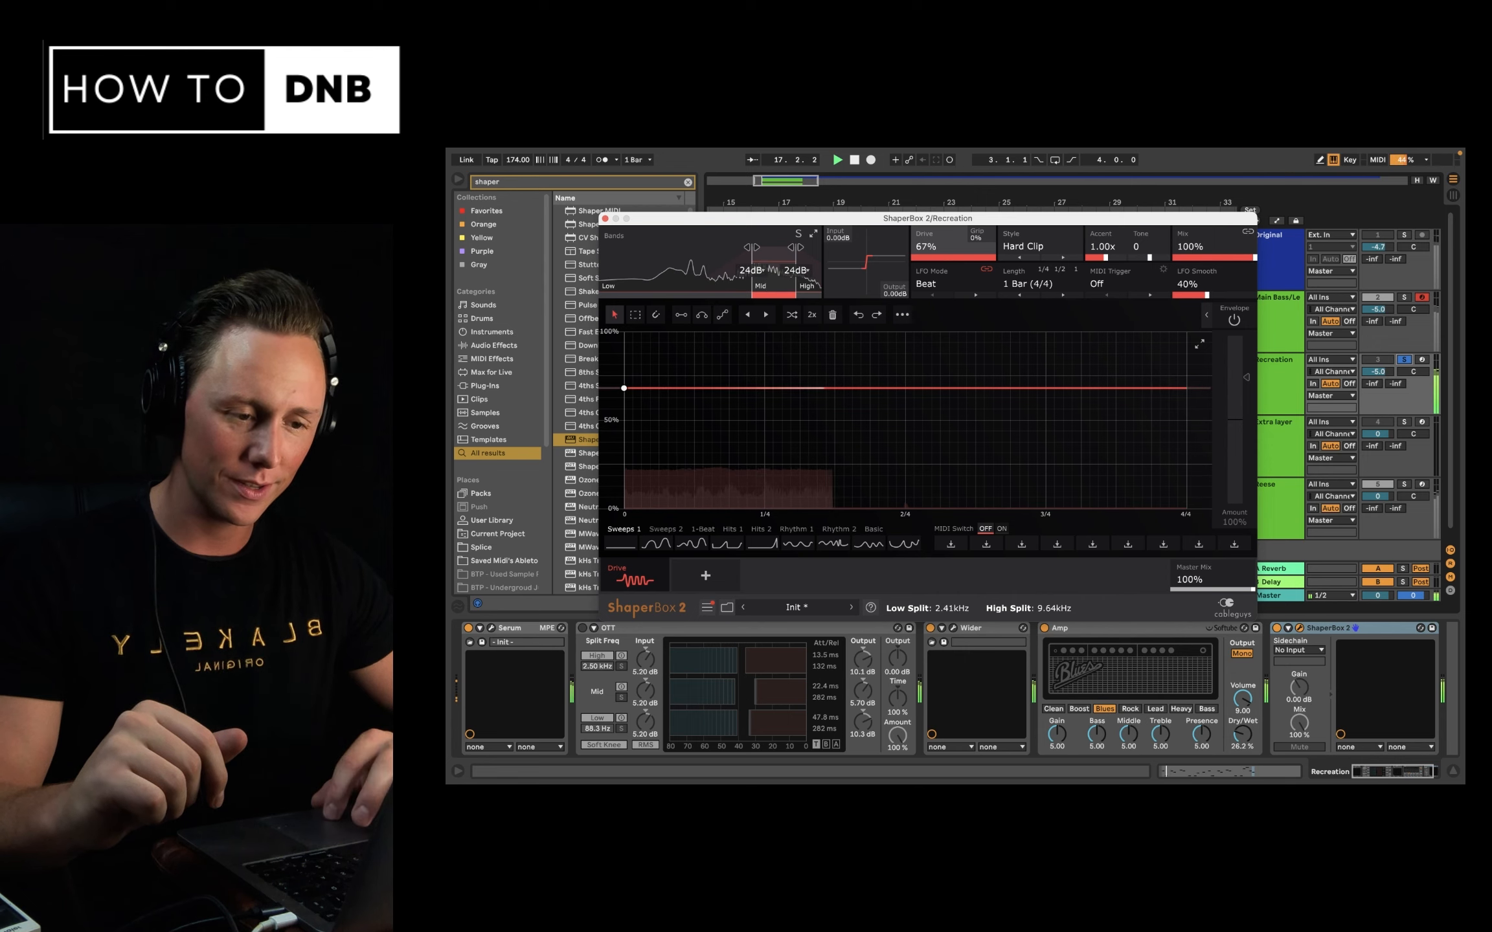
{"action": "left_click_drag", "start_coordinate": [934, 247], "coordinate": [934, 289]}
{"action": "key", "text": "space"}
{"action": "left_click_drag", "start_coordinate": [783, 256], "coordinate": [785, 259]}
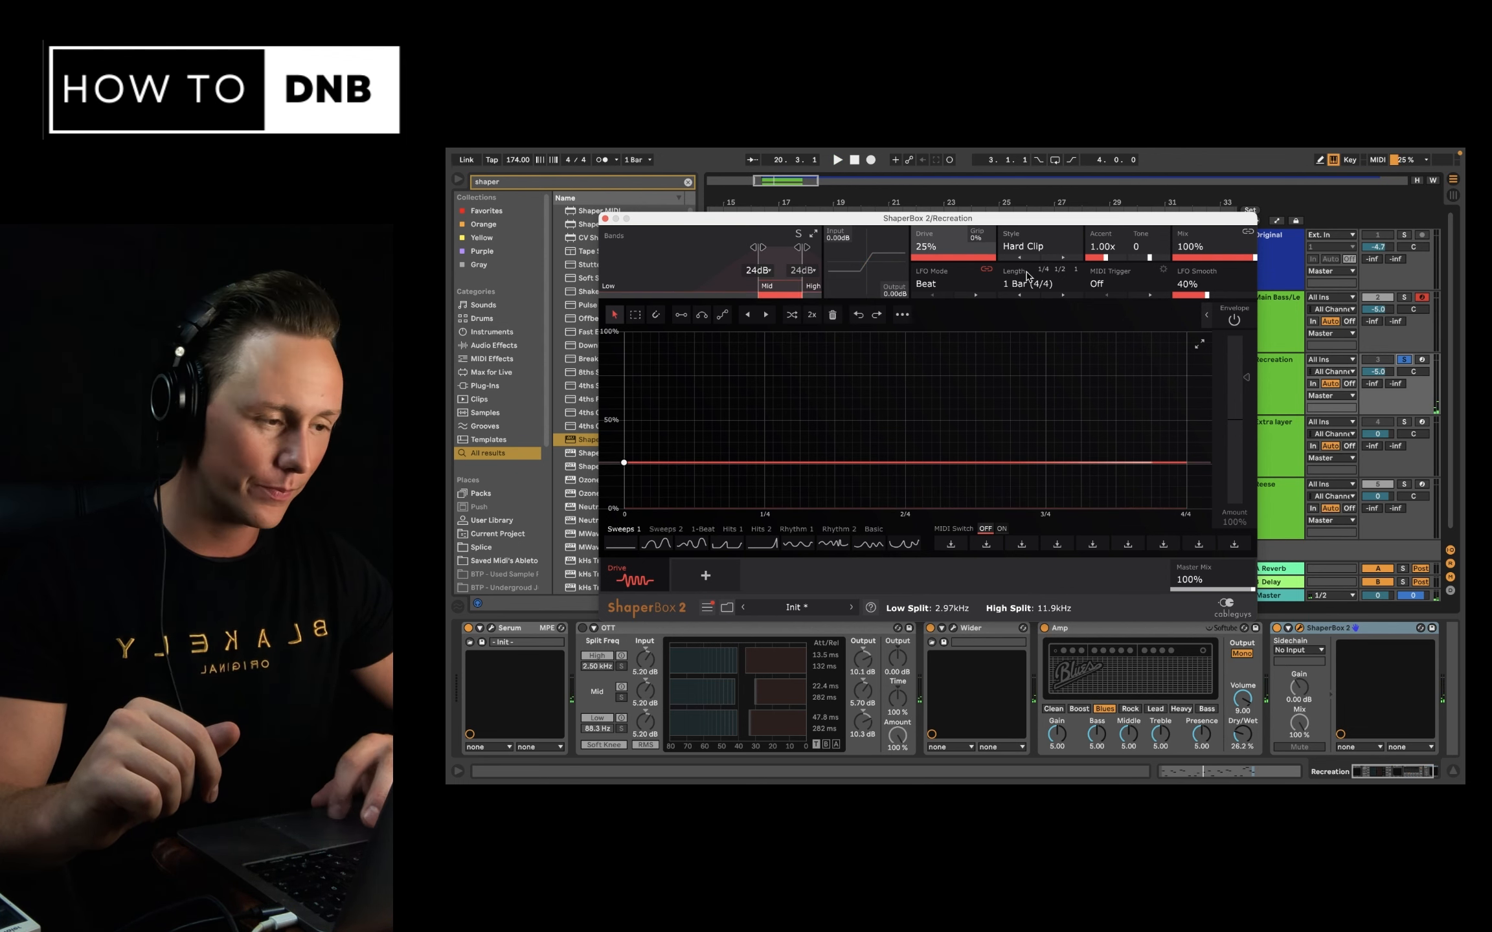
{"action": "left_click_drag", "start_coordinate": [785, 283], "coordinate": [769, 283]}
{"action": "key", "text": "space"}
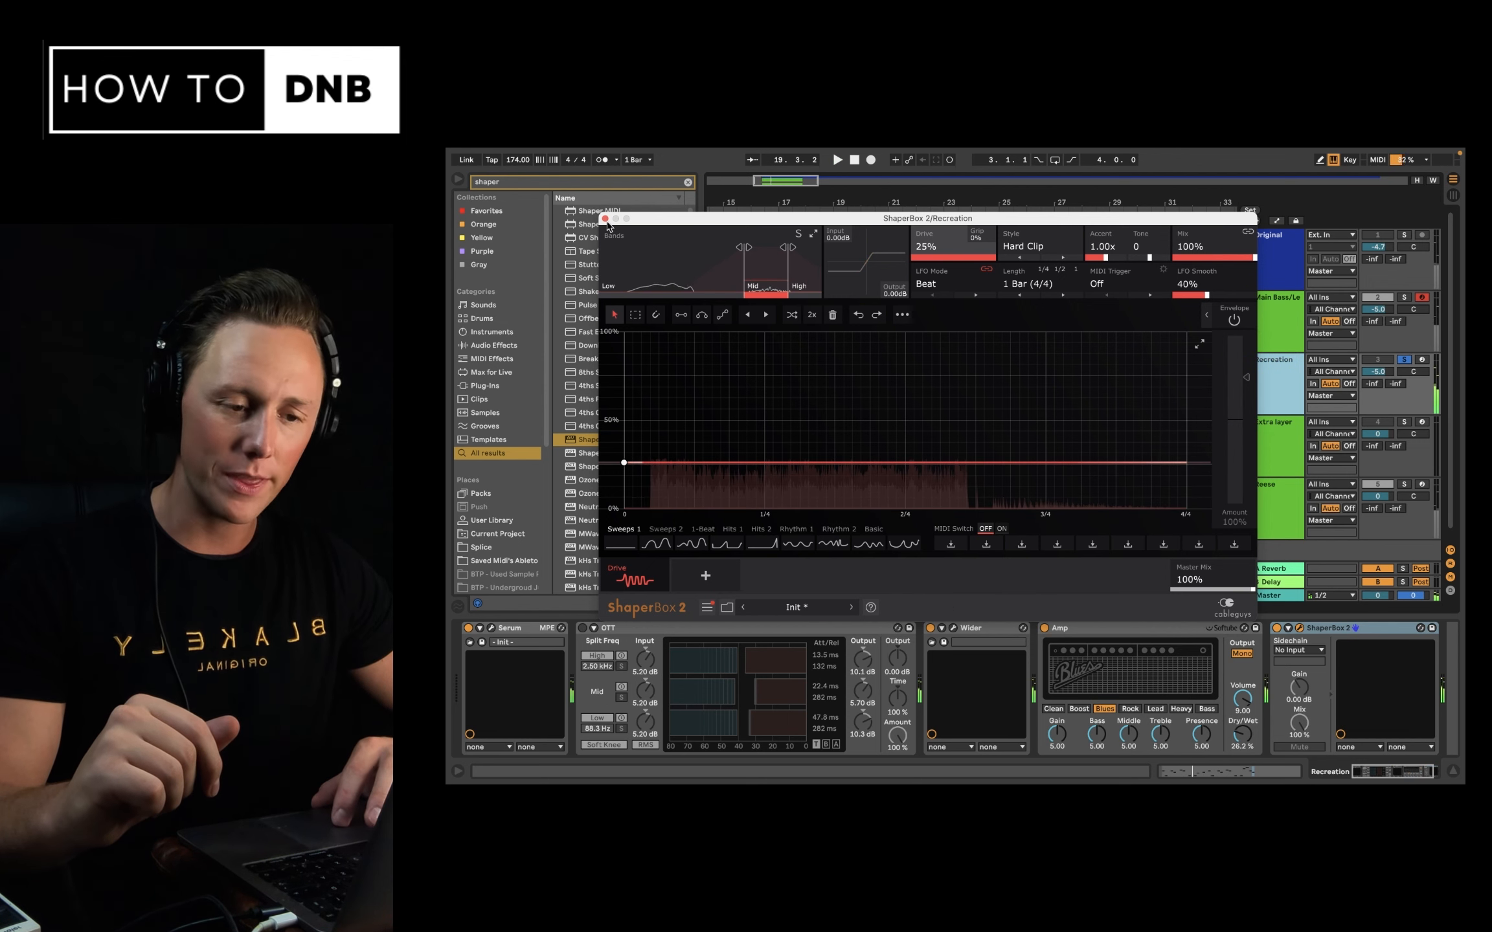
Close the ShaperBox 2 window, move Amp behind ShaperBox 2 in the device chain, and audition the track.
{"action": "left_click", "coordinate": [605, 219]}
{"action": "scroll", "coordinate": [1052, 637], "scroll_direction": "right", "scroll_amount": 2}
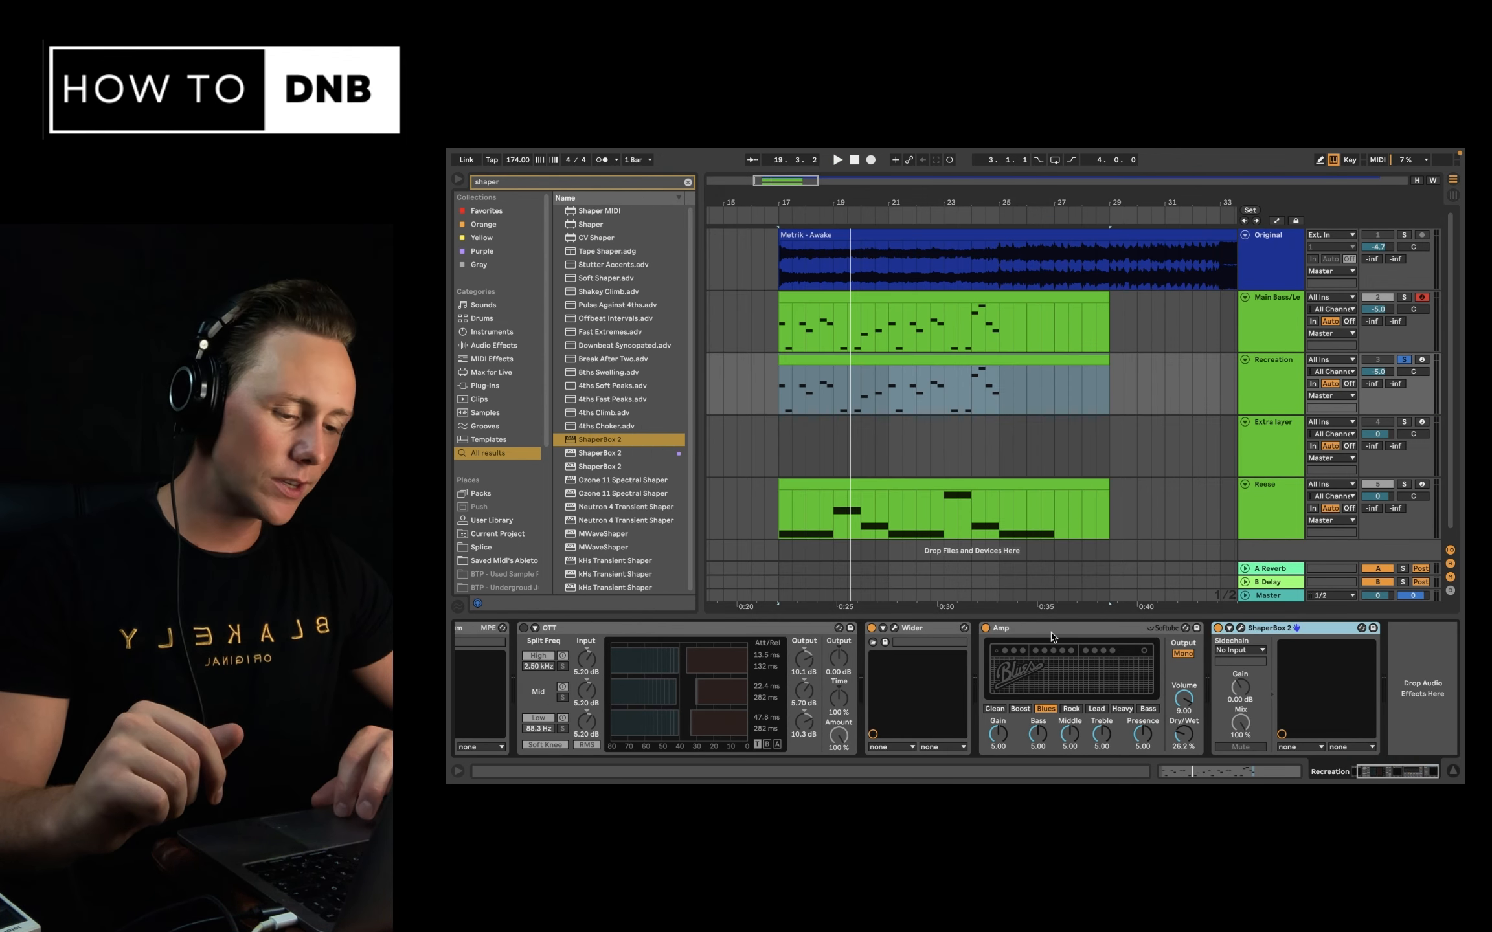
{"action": "left_click", "coordinate": [1025, 638]}
{"action": "left_click_drag", "start_coordinate": [1255, 644], "coordinate": [1393, 654]}
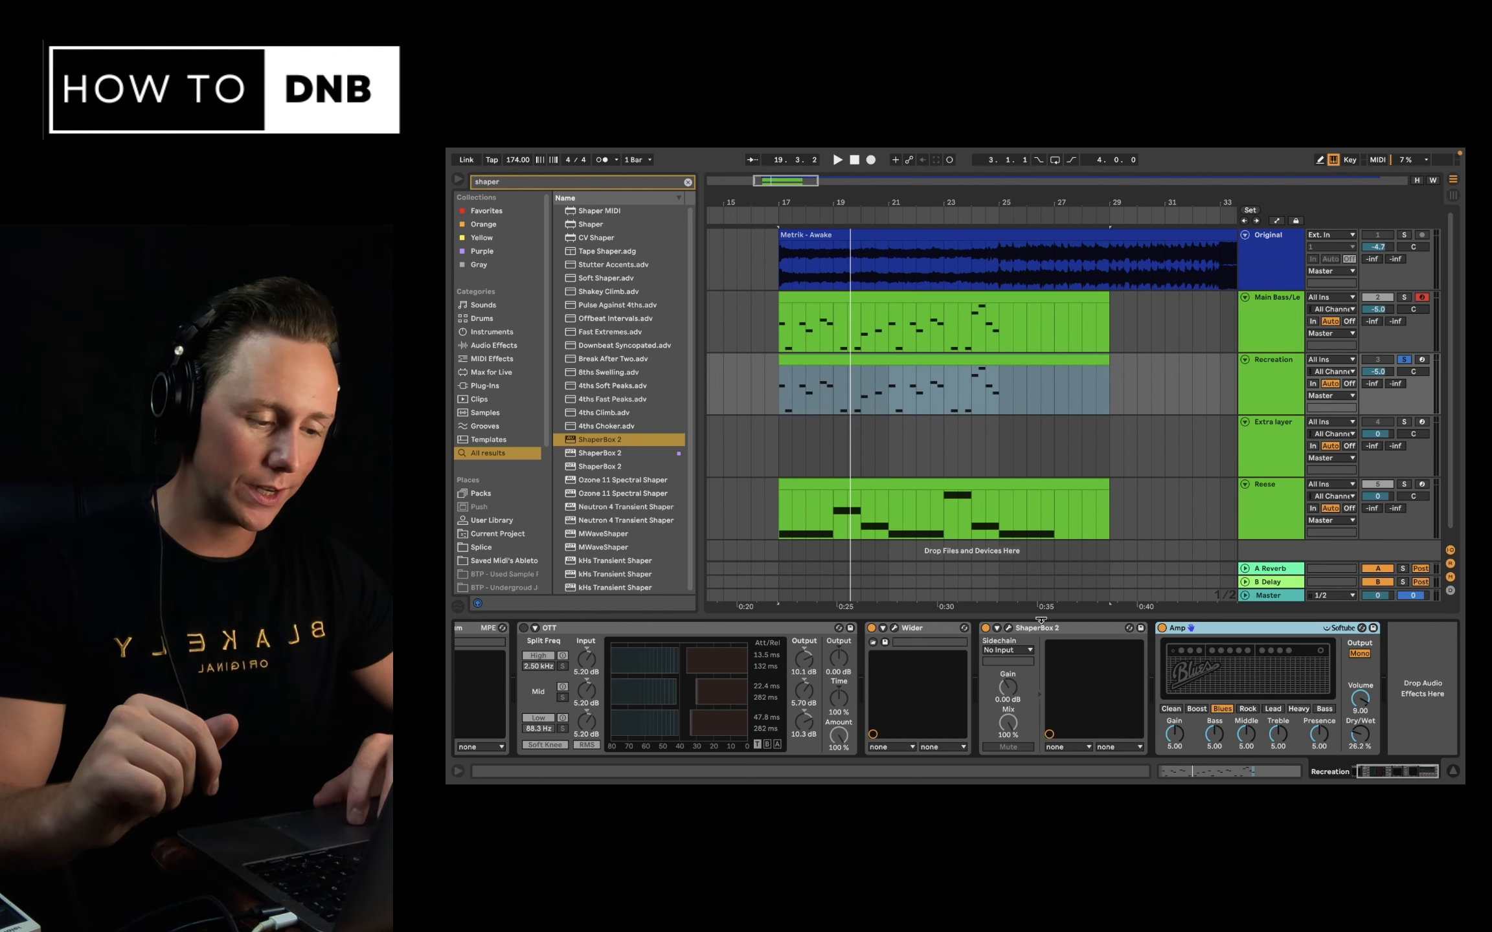
{"action": "key", "text": "space"}
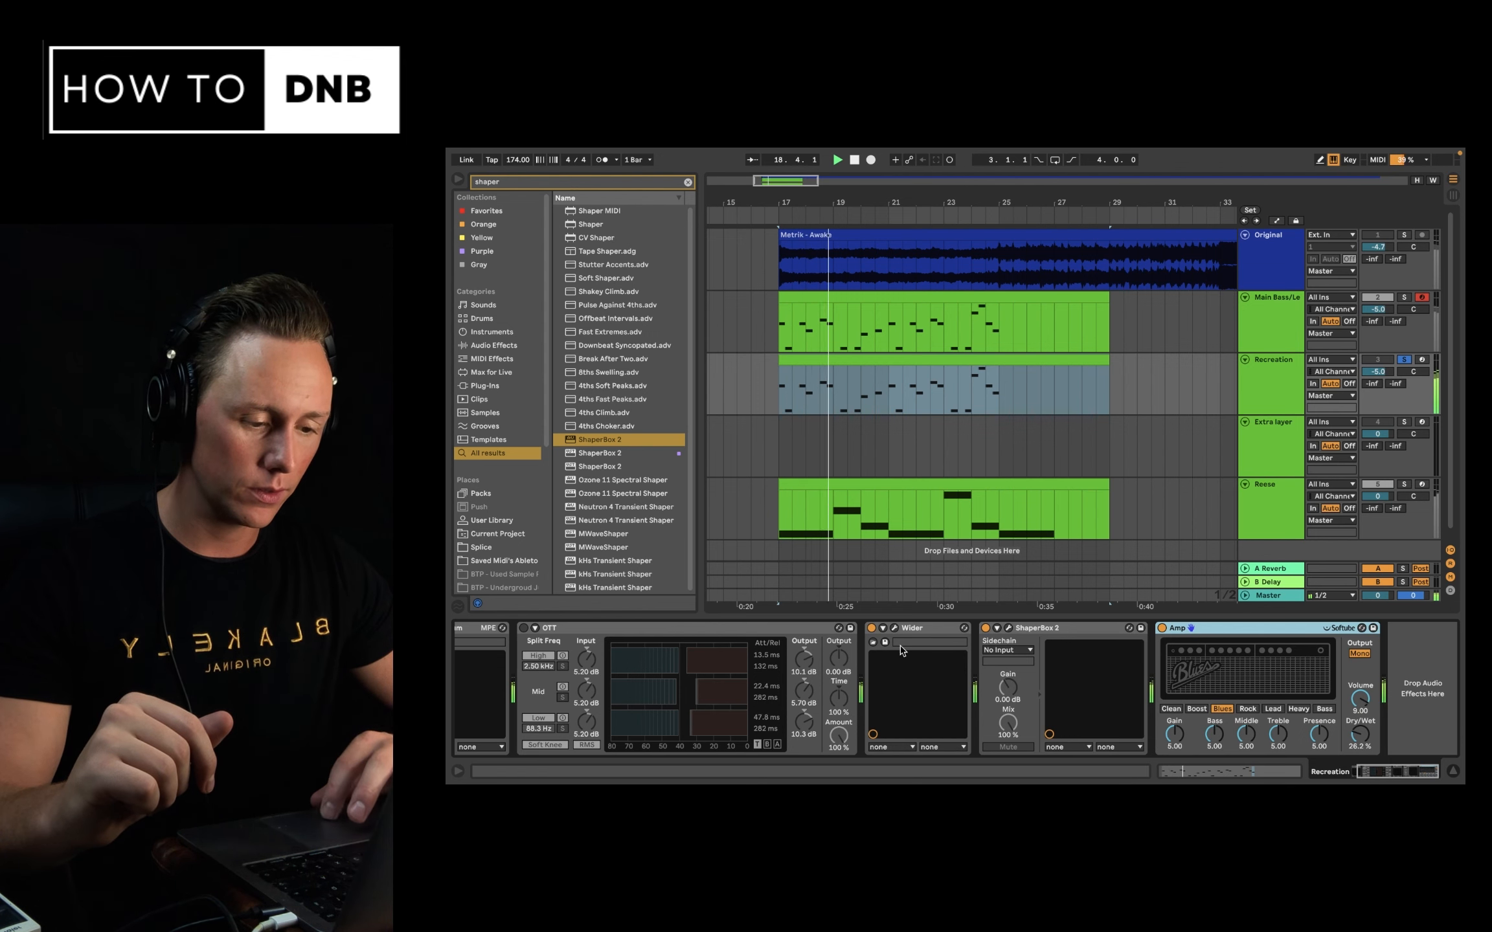
{"action": "key", "text": "space"}
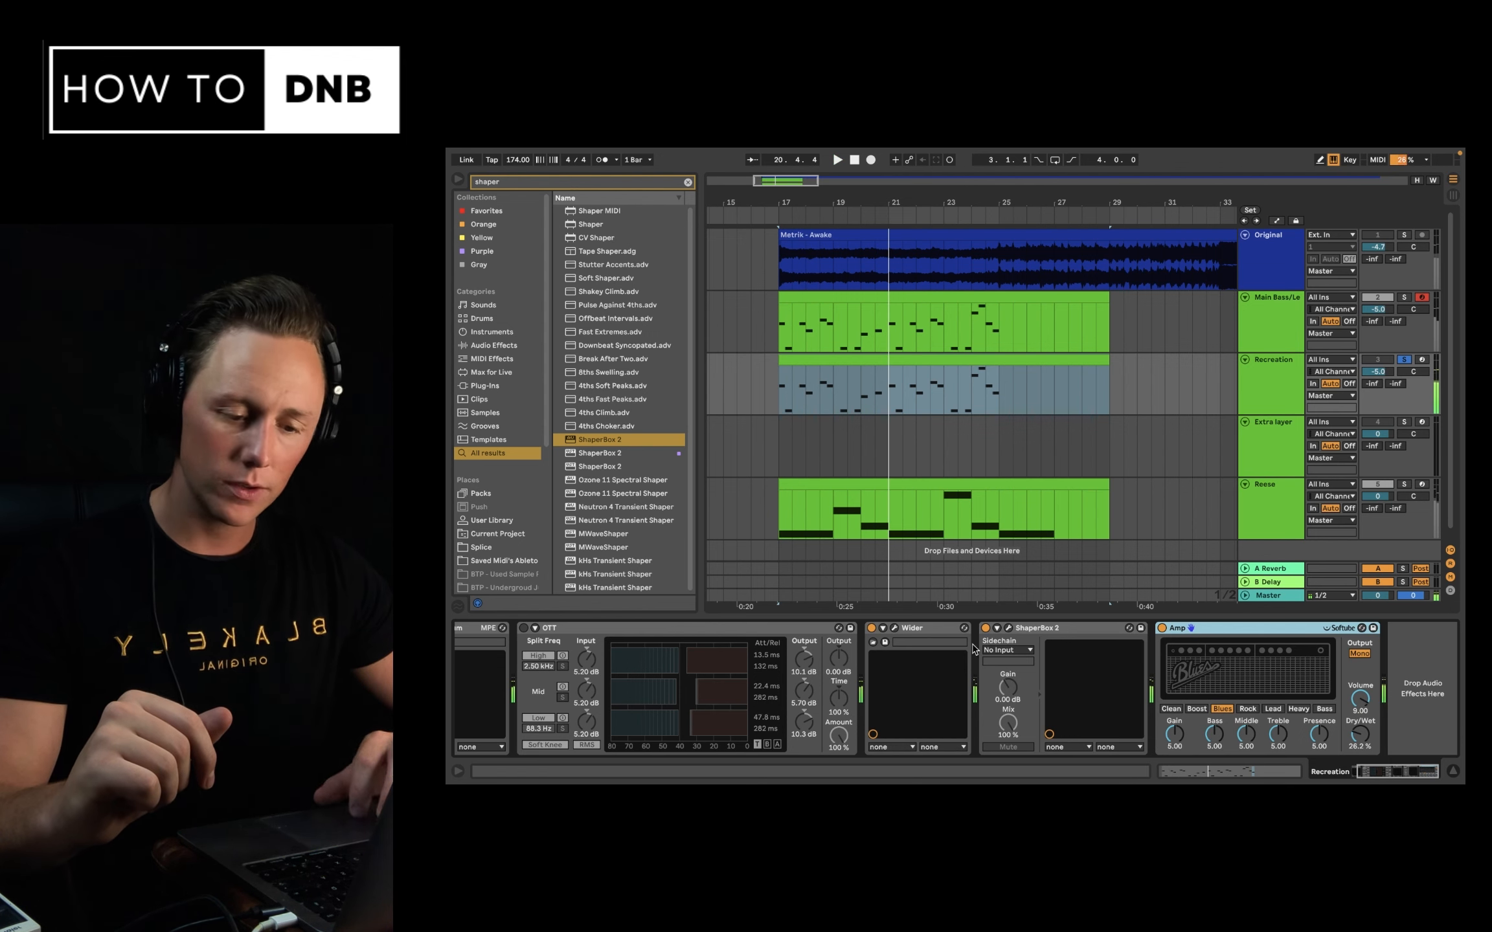
Switch OTT back on and lower its Amount to 43 % while auditioning the Recreation track.
{"action": "left_click", "coordinate": [523, 628]}
{"action": "key", "text": "space"}
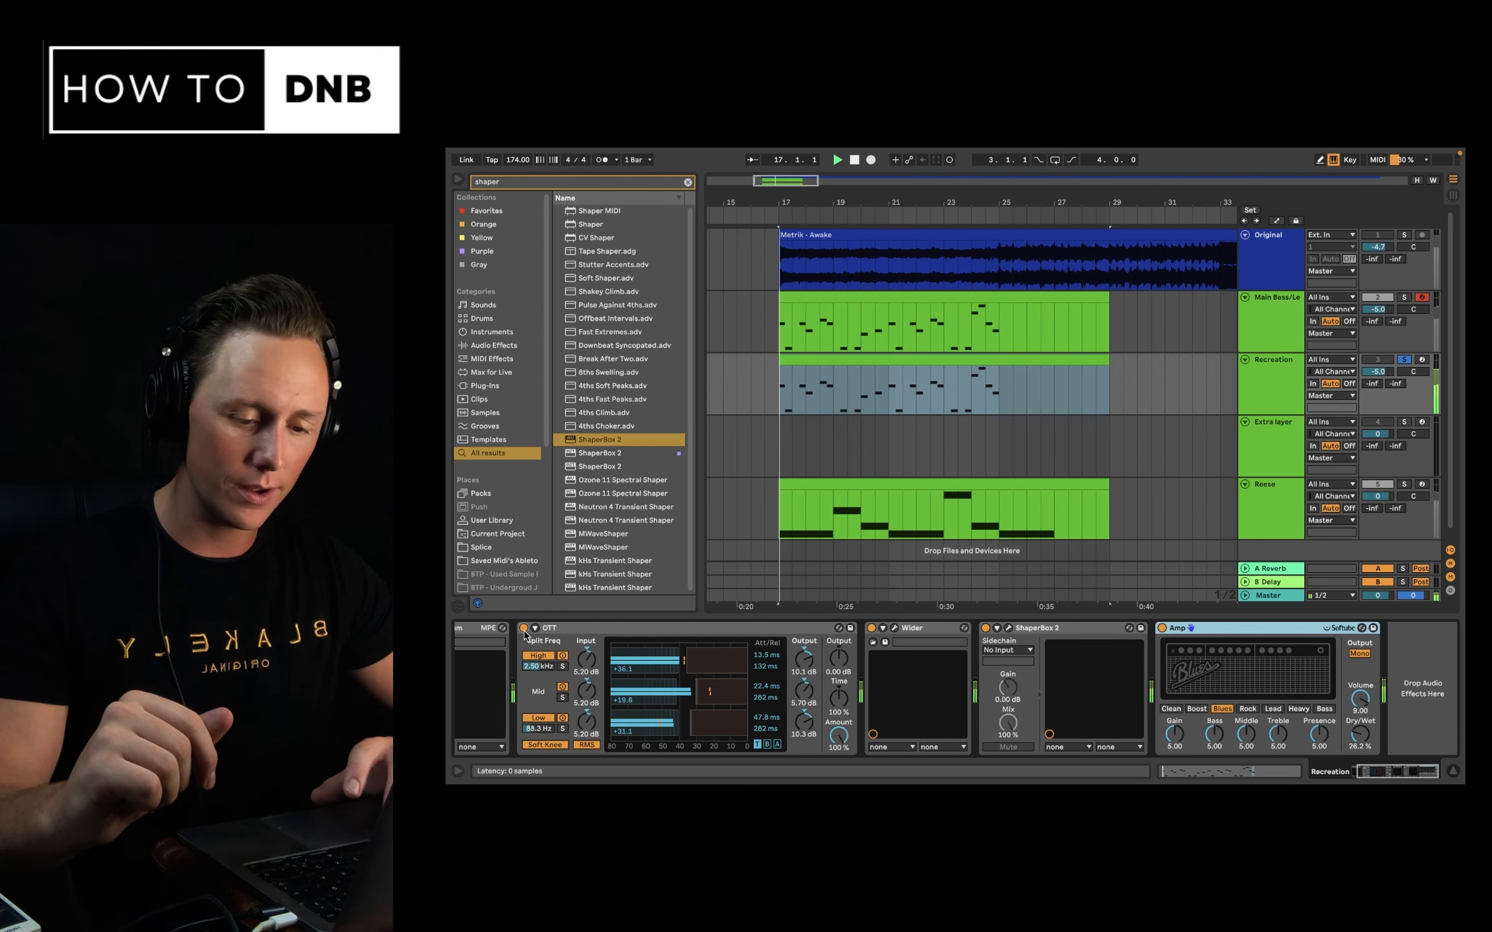
{"action": "left_click_drag", "start_coordinate": [838, 735], "coordinate": [838, 774]}
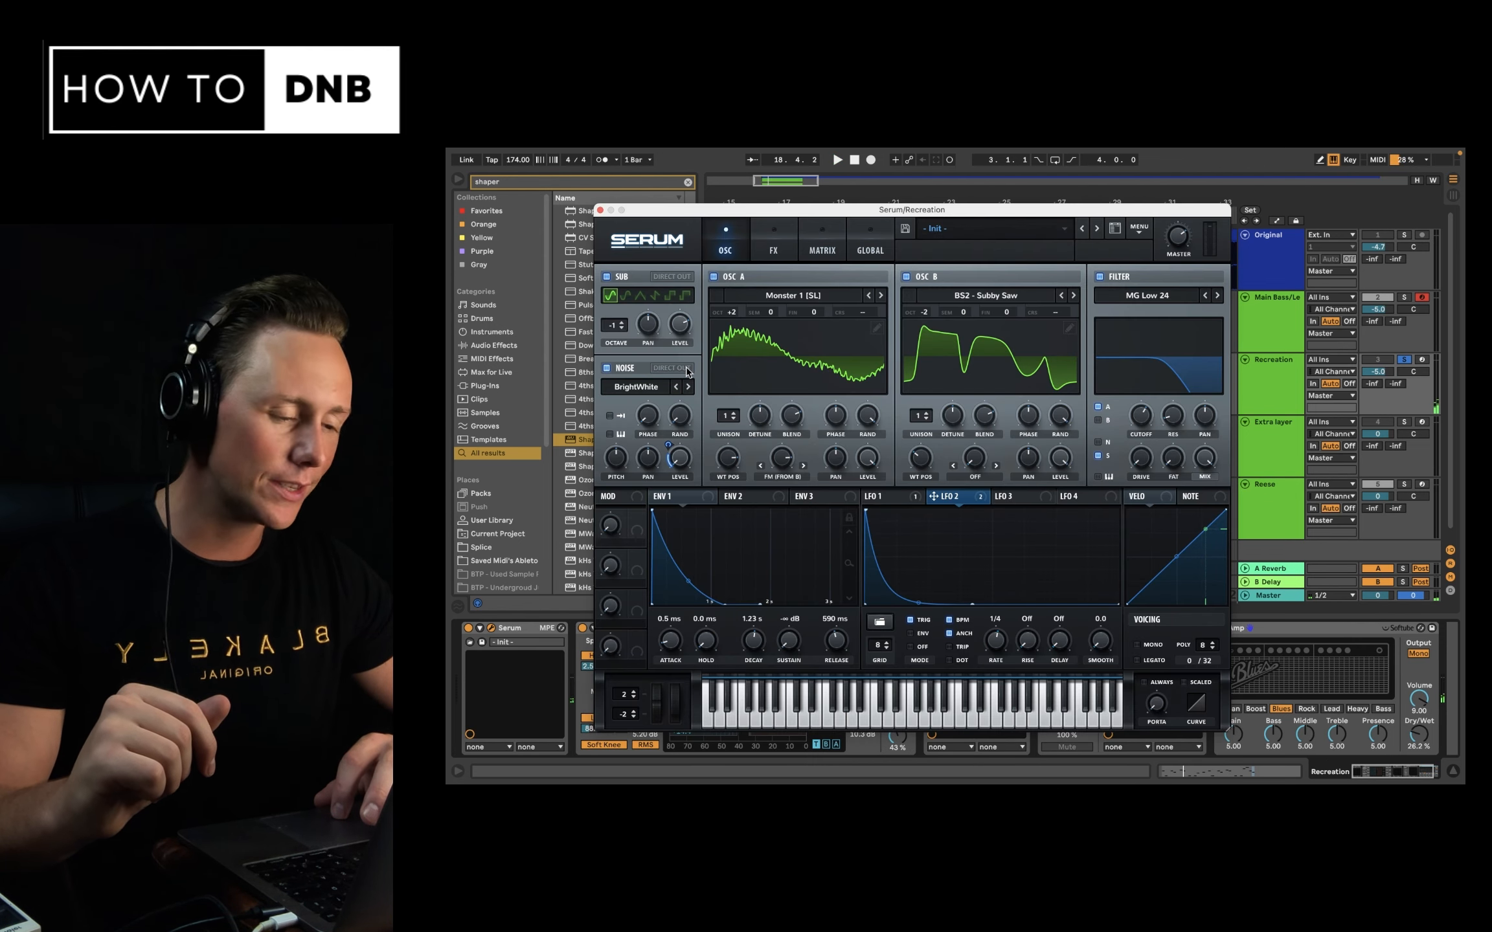
Send Serum's noise oscillator to Direct Out, audition the track, and close the Serum window.
{"action": "key", "text": "space"}
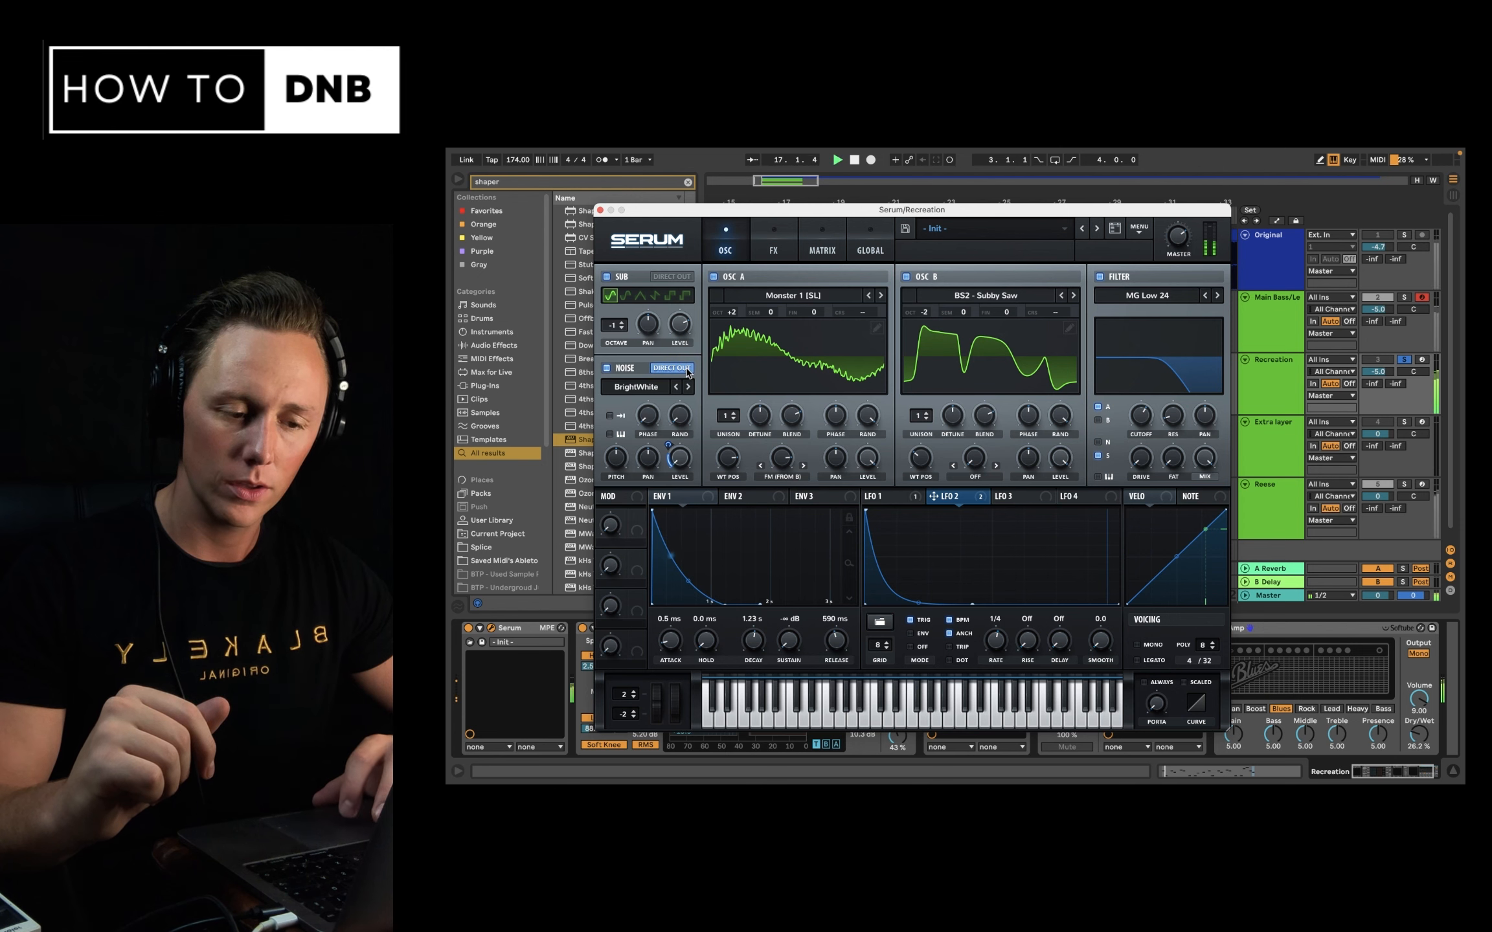
{"action": "left_click", "coordinate": [601, 211]}
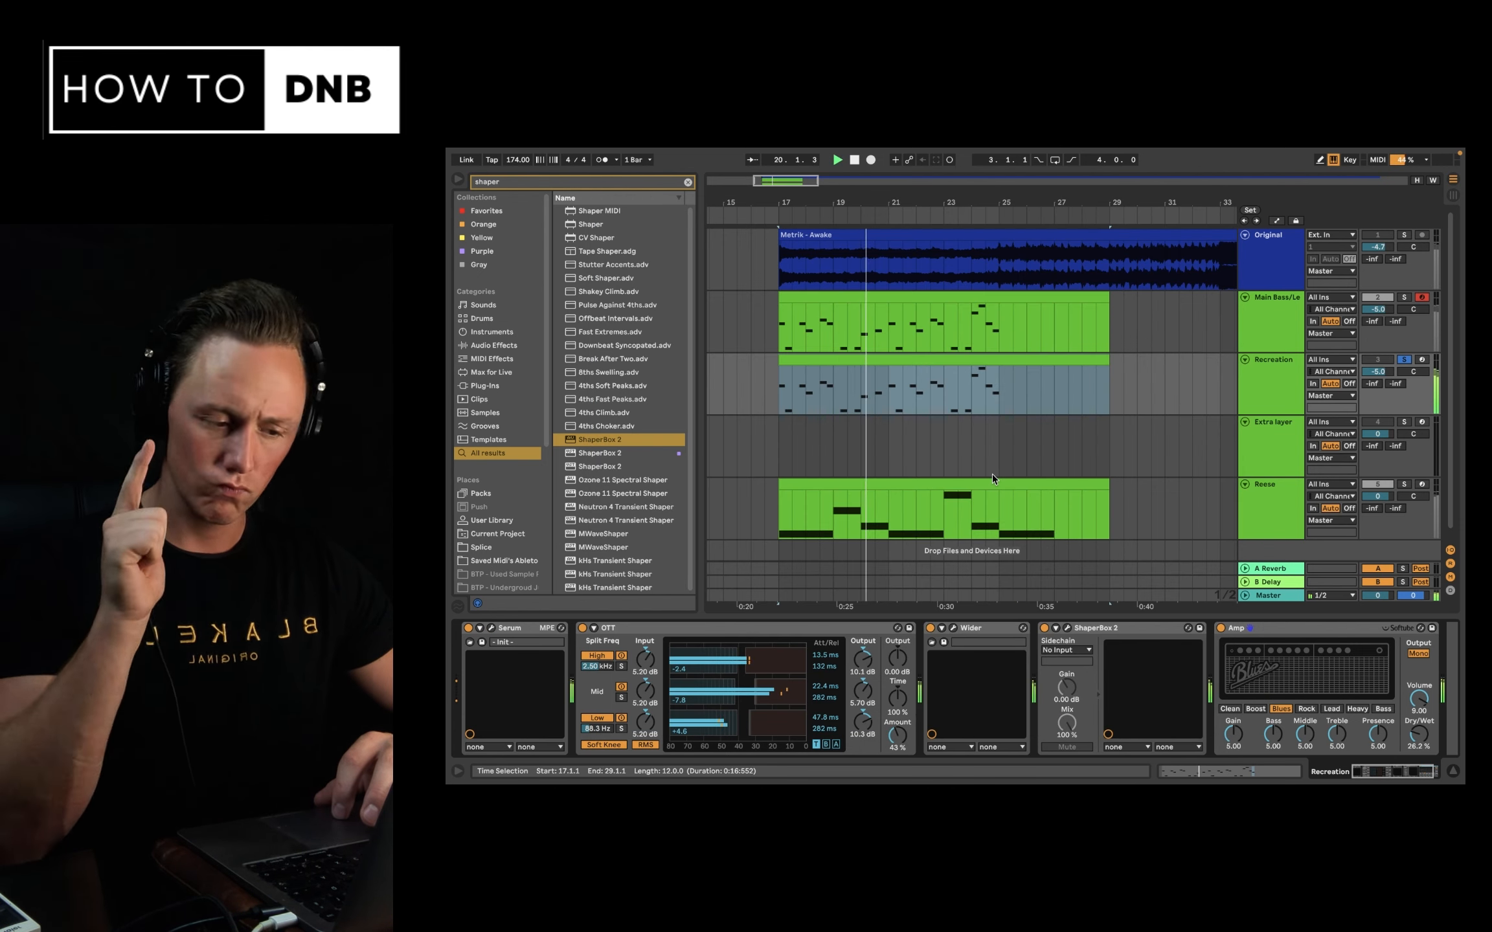
{"action": "key", "text": "space"}
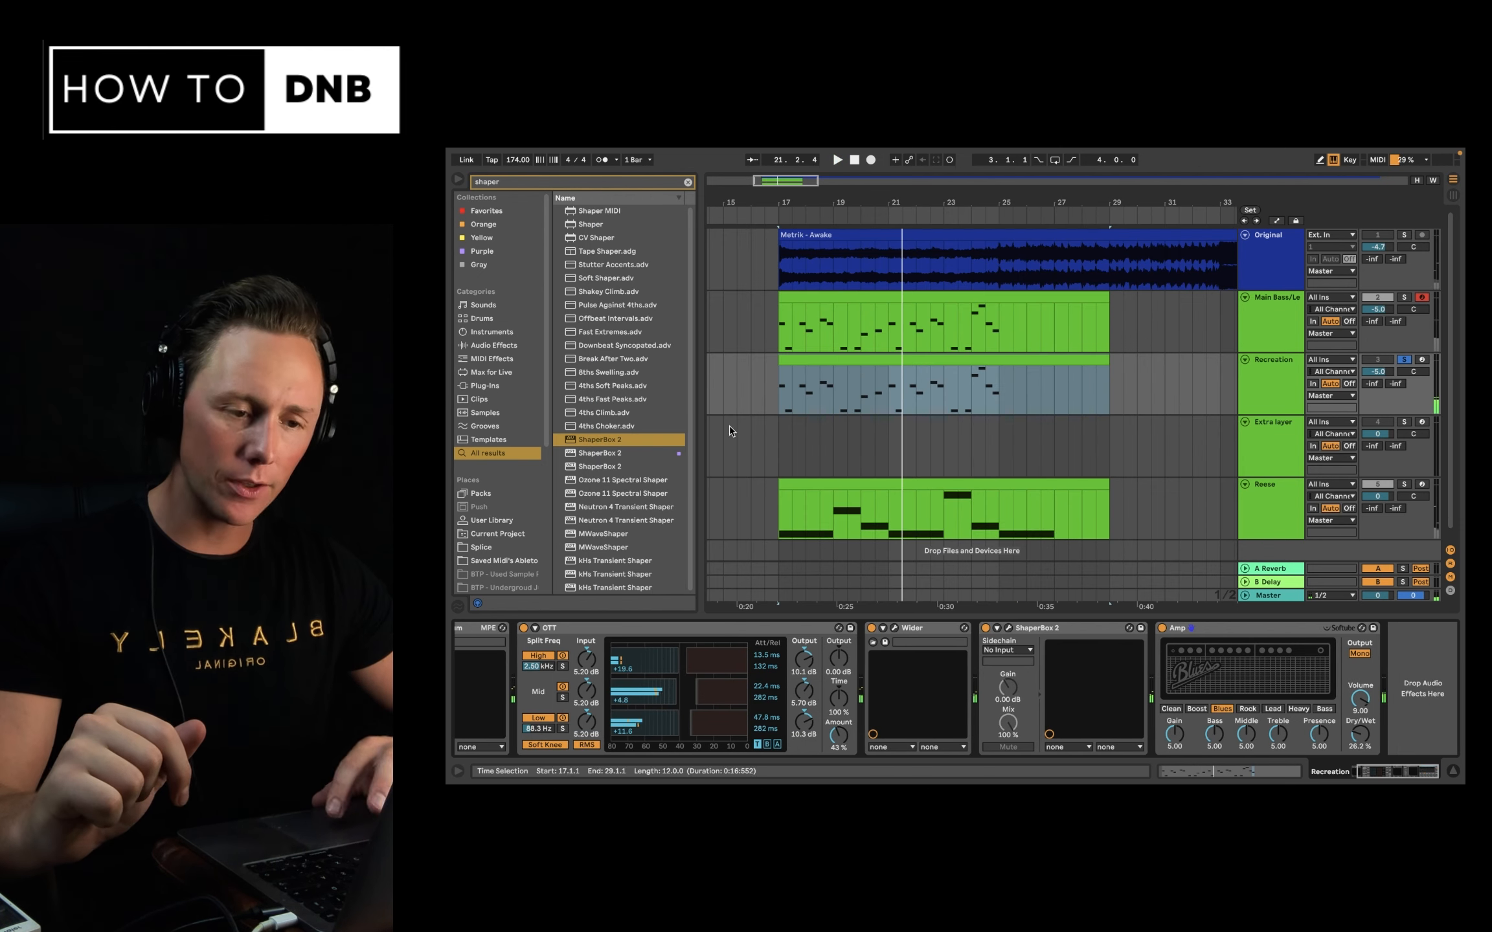
Add EQ Eight after Amp on the Recreation track and boost its third band by 3.10 dB at 408 Hz.
{"action": "left_click", "coordinate": [688, 182]}
{"action": "type", "text": "eq"}
{"action": "double_click", "coordinate": [618, 224]}
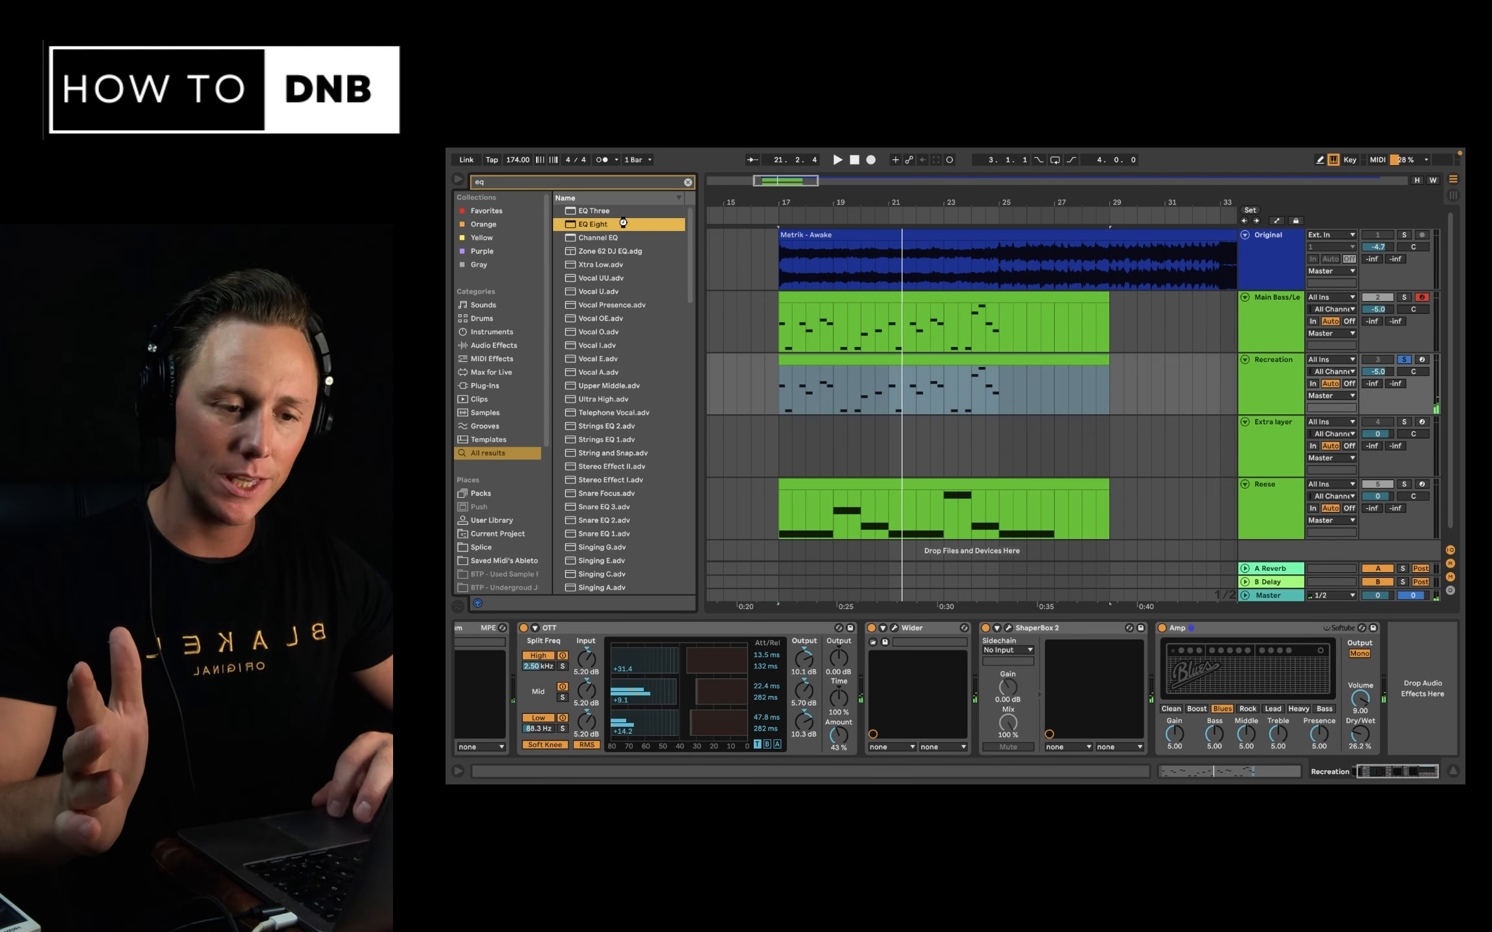
{"action": "key", "text": "space"}
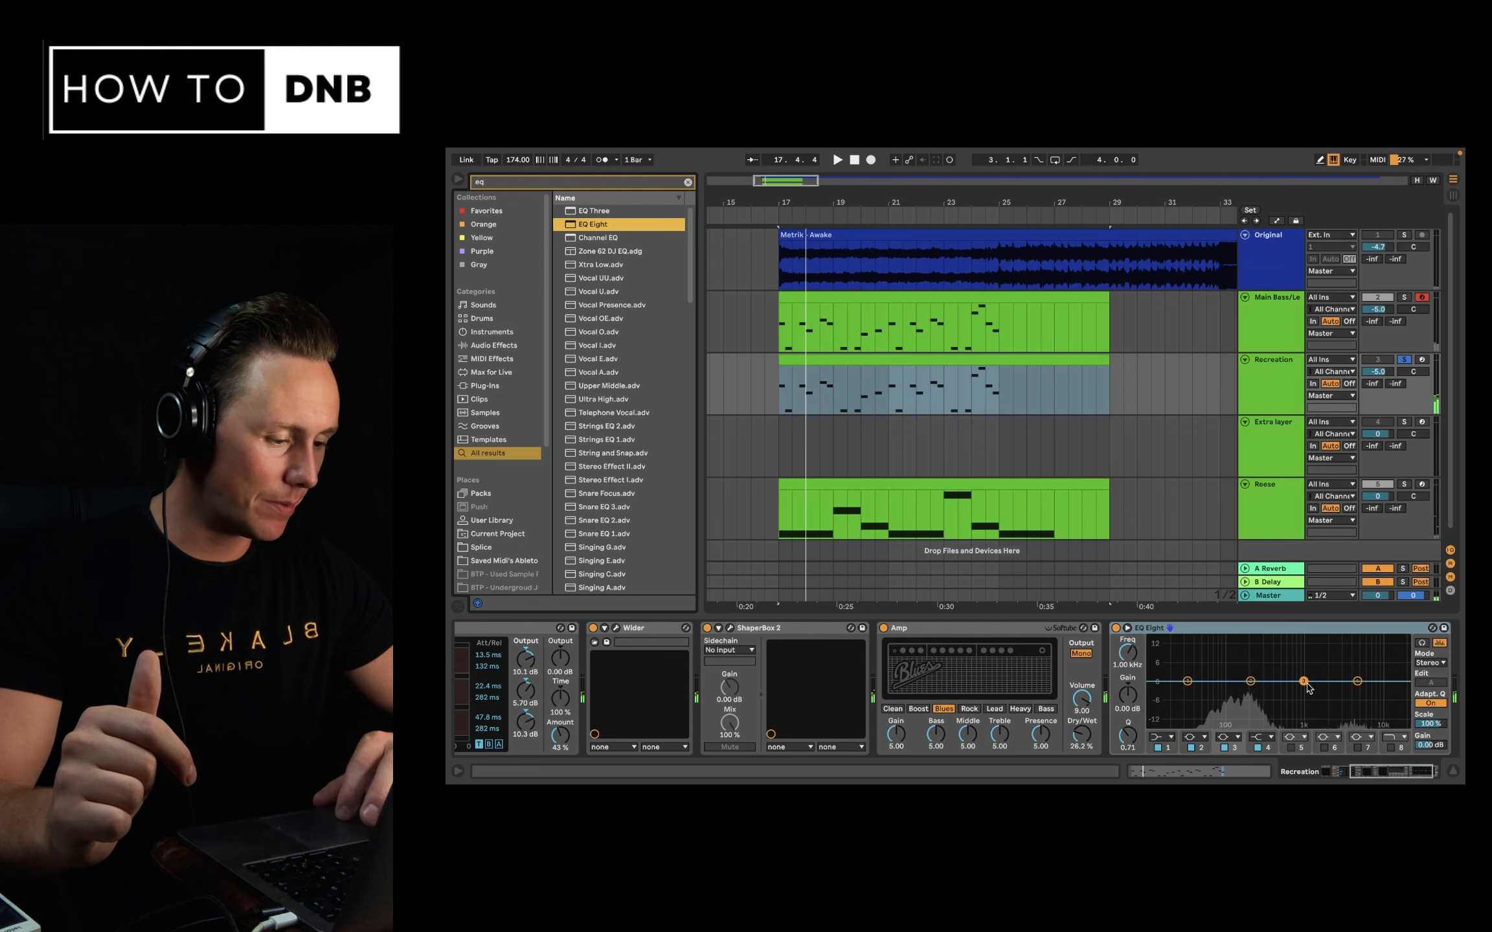
{"action": "left_click_drag", "start_coordinate": [1303, 681], "coordinate": [1273, 672]}
Duplicate the EQ Eight, turn off the third band in the copy, and switch the copy to M/S mode.
{"action": "left_click", "coordinate": [1213, 631]}
{"action": "key", "text": "super+d"}
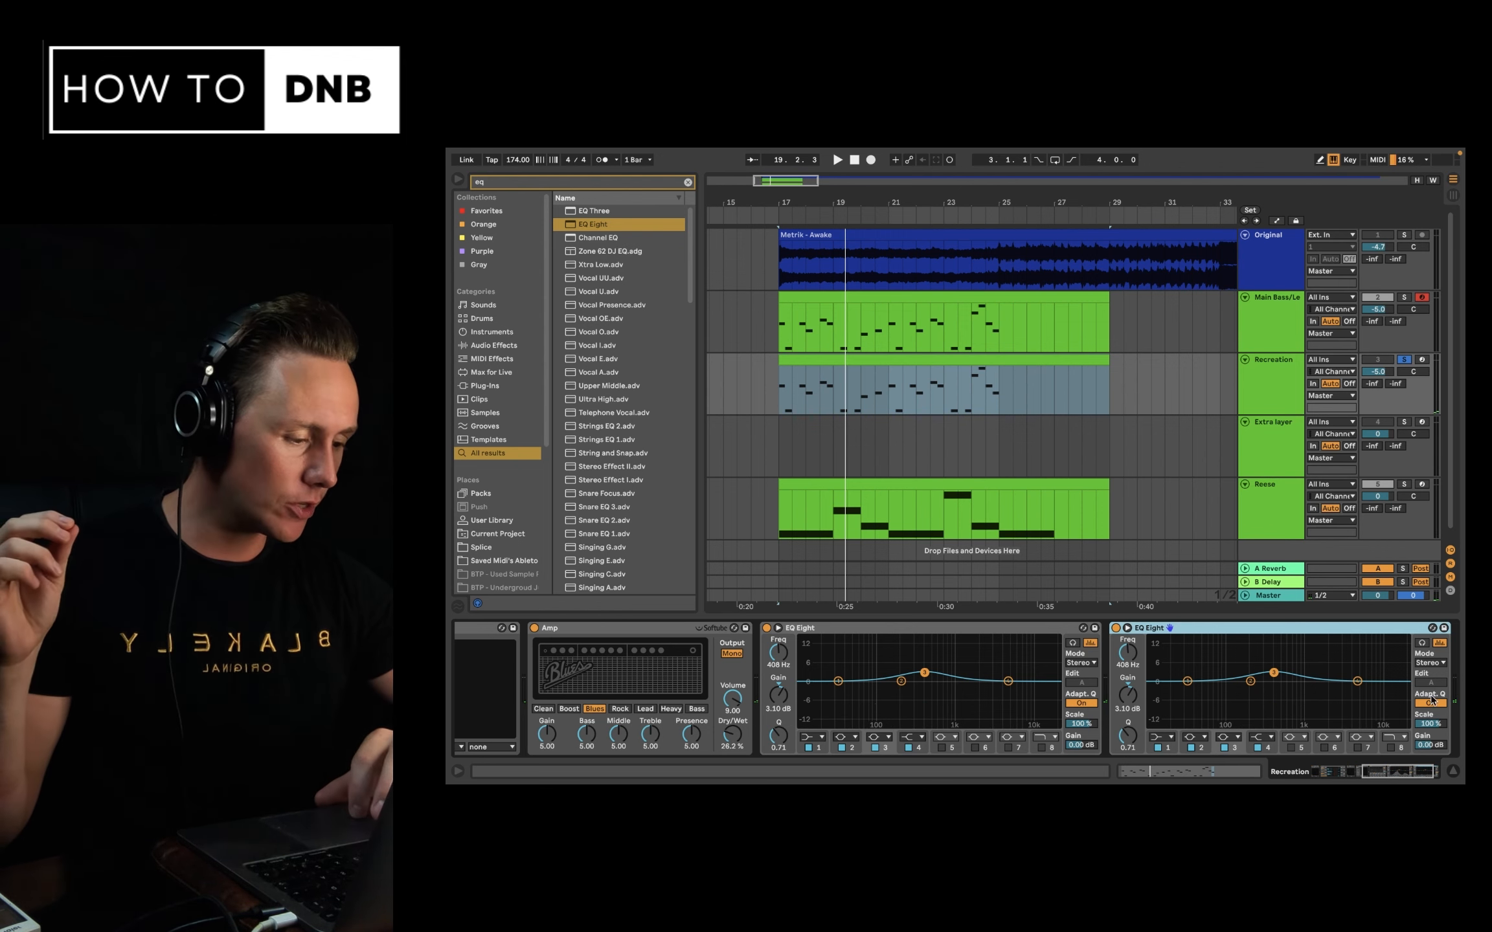
{"action": "left_click", "coordinate": [1224, 748]}
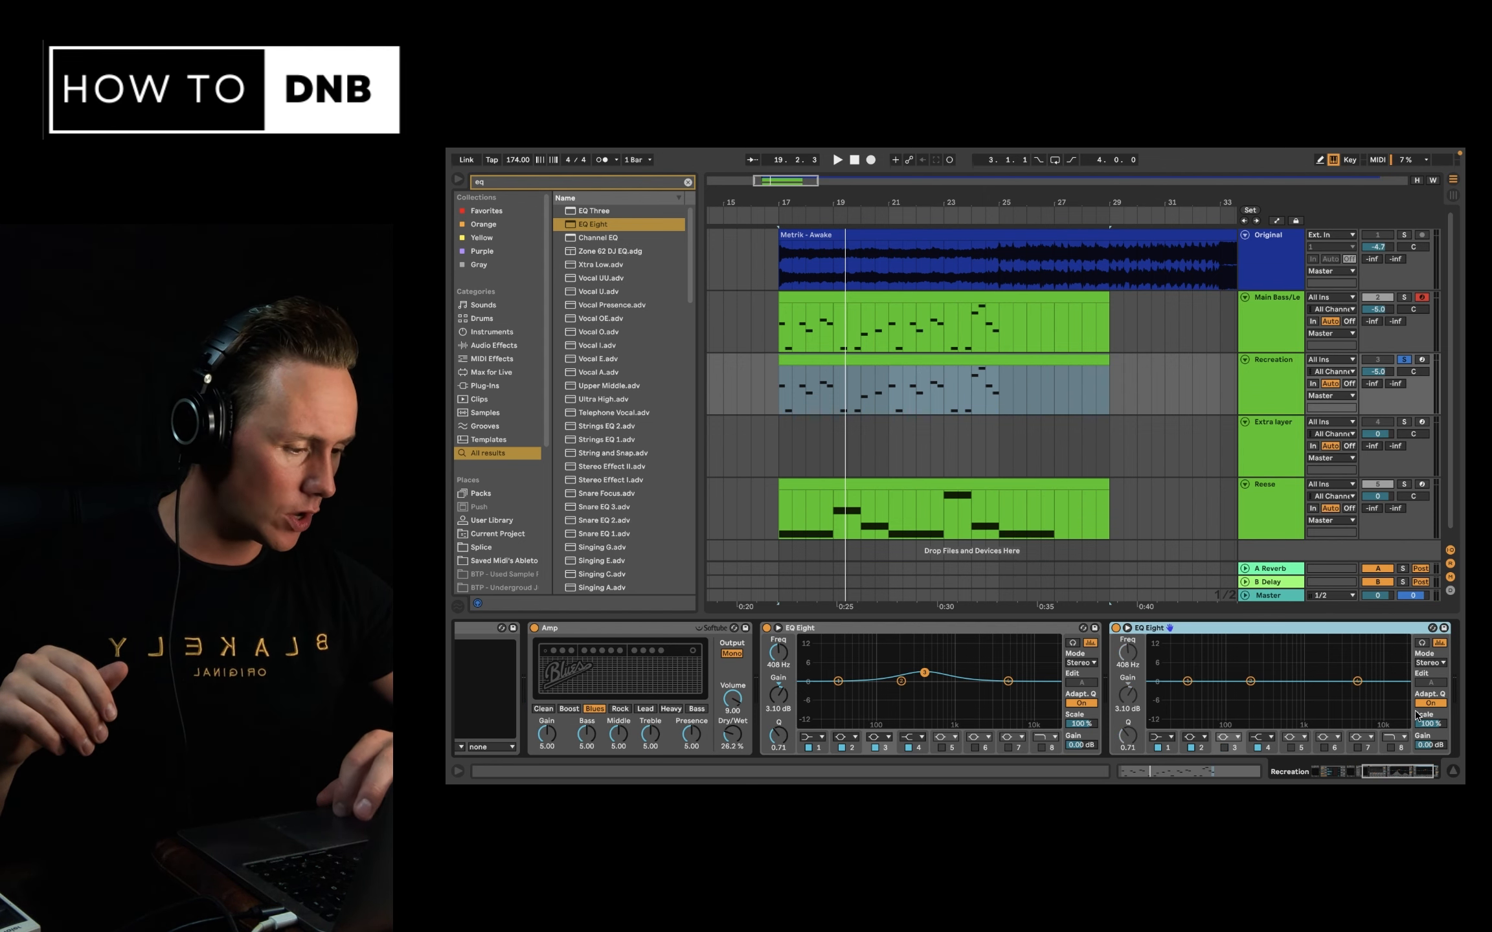
{"action": "left_click", "coordinate": [1430, 662]}
{"action": "left_click", "coordinate": [1432, 693]}
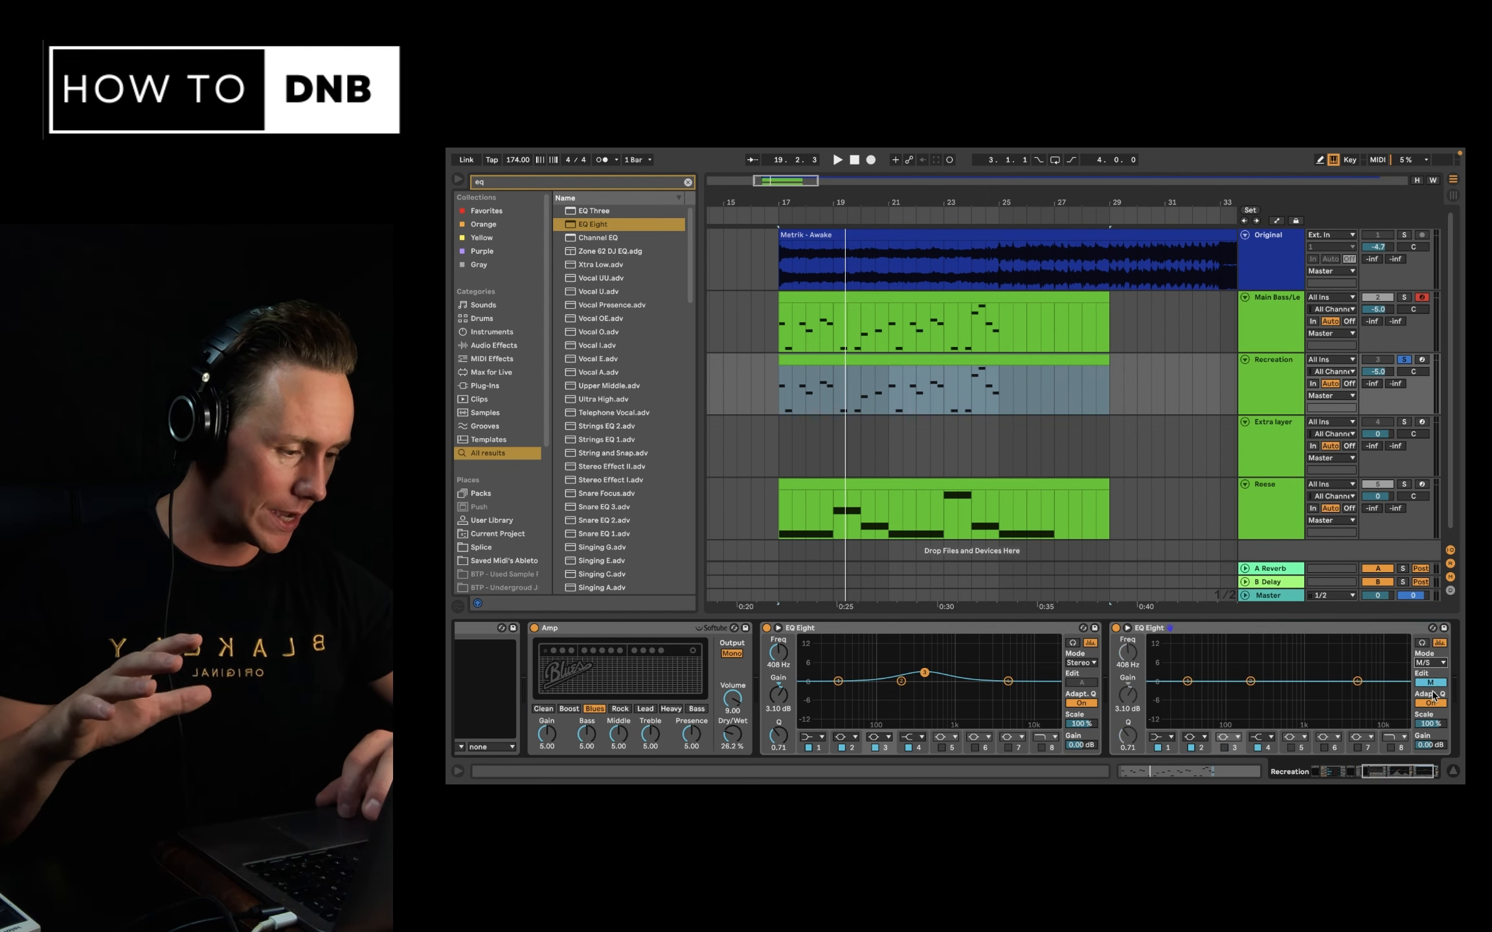
On the second EQ Eight, edit the Side channel, make band 6 a high shelf, and boost it 5.58 dB at 1.24 kHz while auditioning.
{"action": "left_click", "coordinate": [1430, 682]}
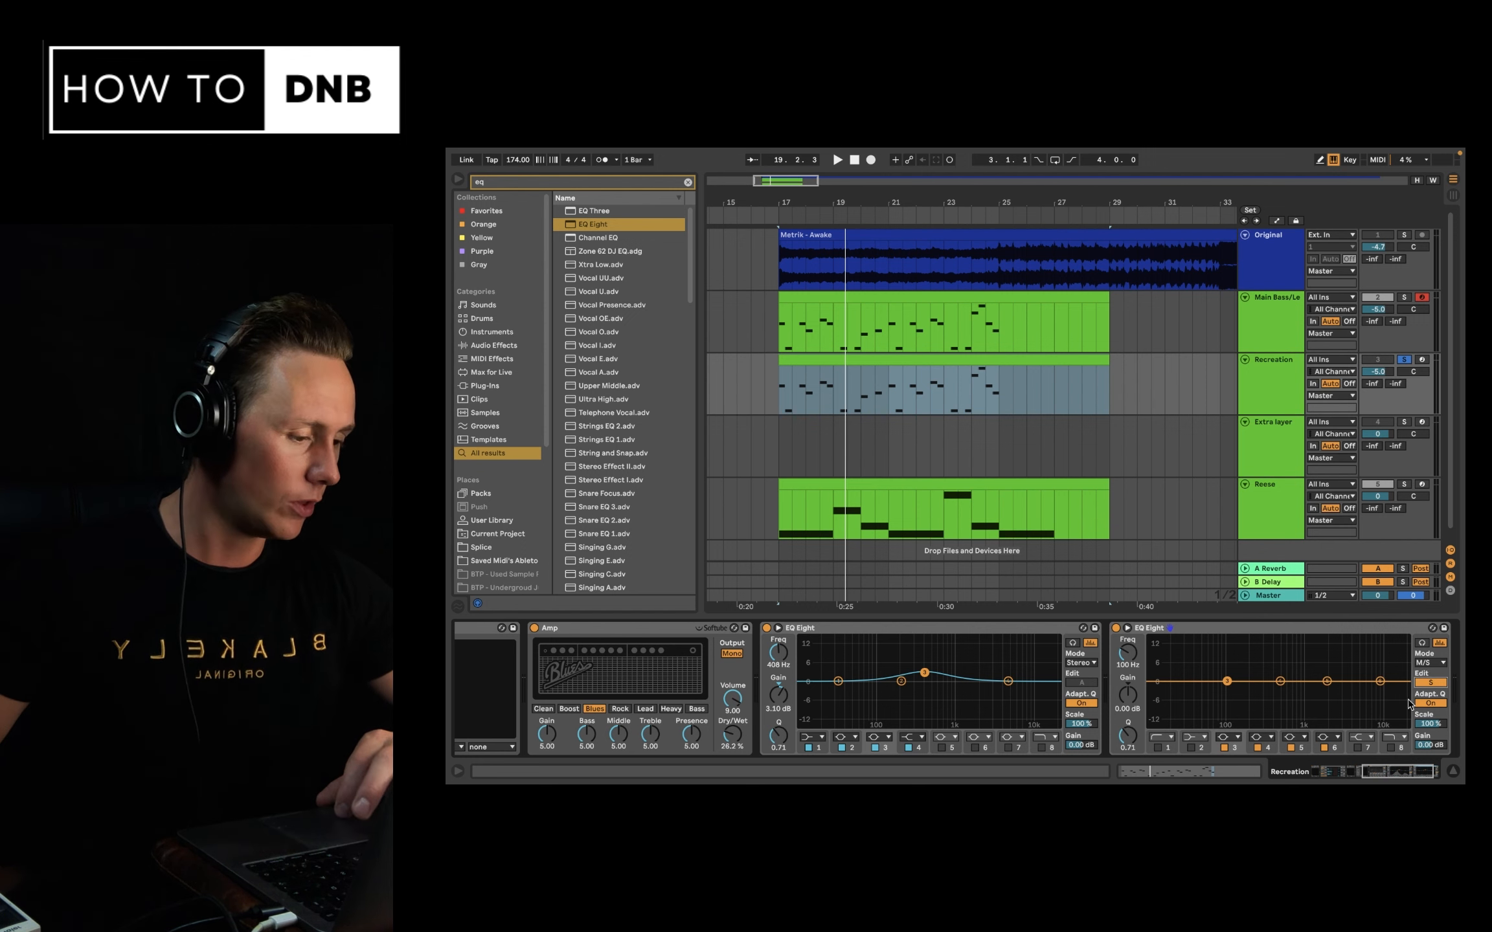
{"action": "left_click", "coordinate": [1331, 738]}
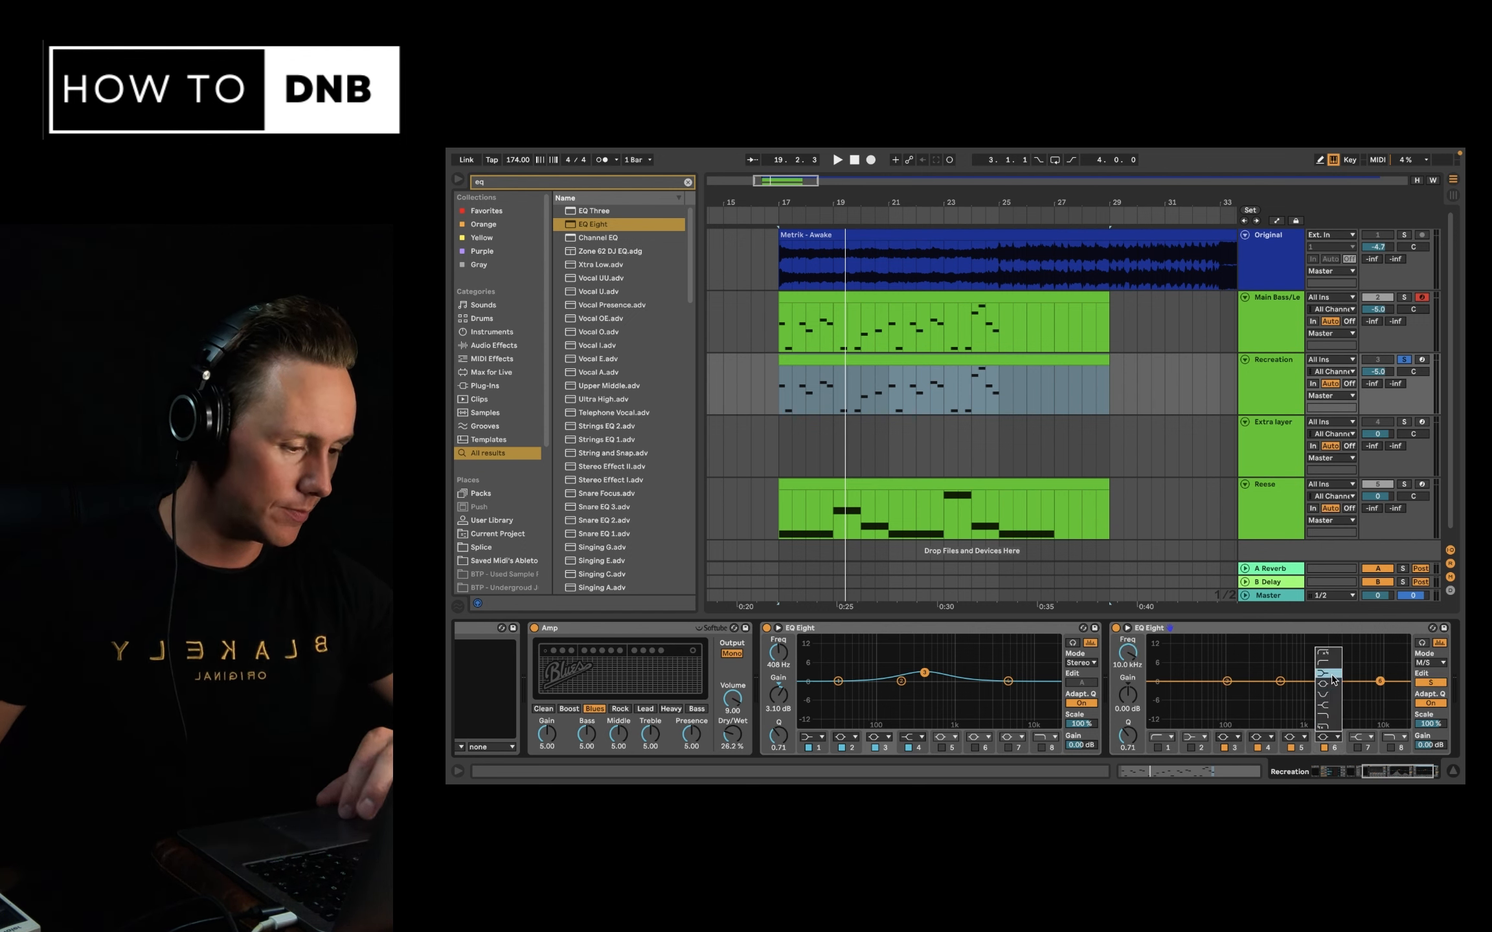
{"action": "left_click", "coordinate": [1328, 707]}
{"action": "left_click_drag", "start_coordinate": [1379, 681], "coordinate": [1348, 671]}
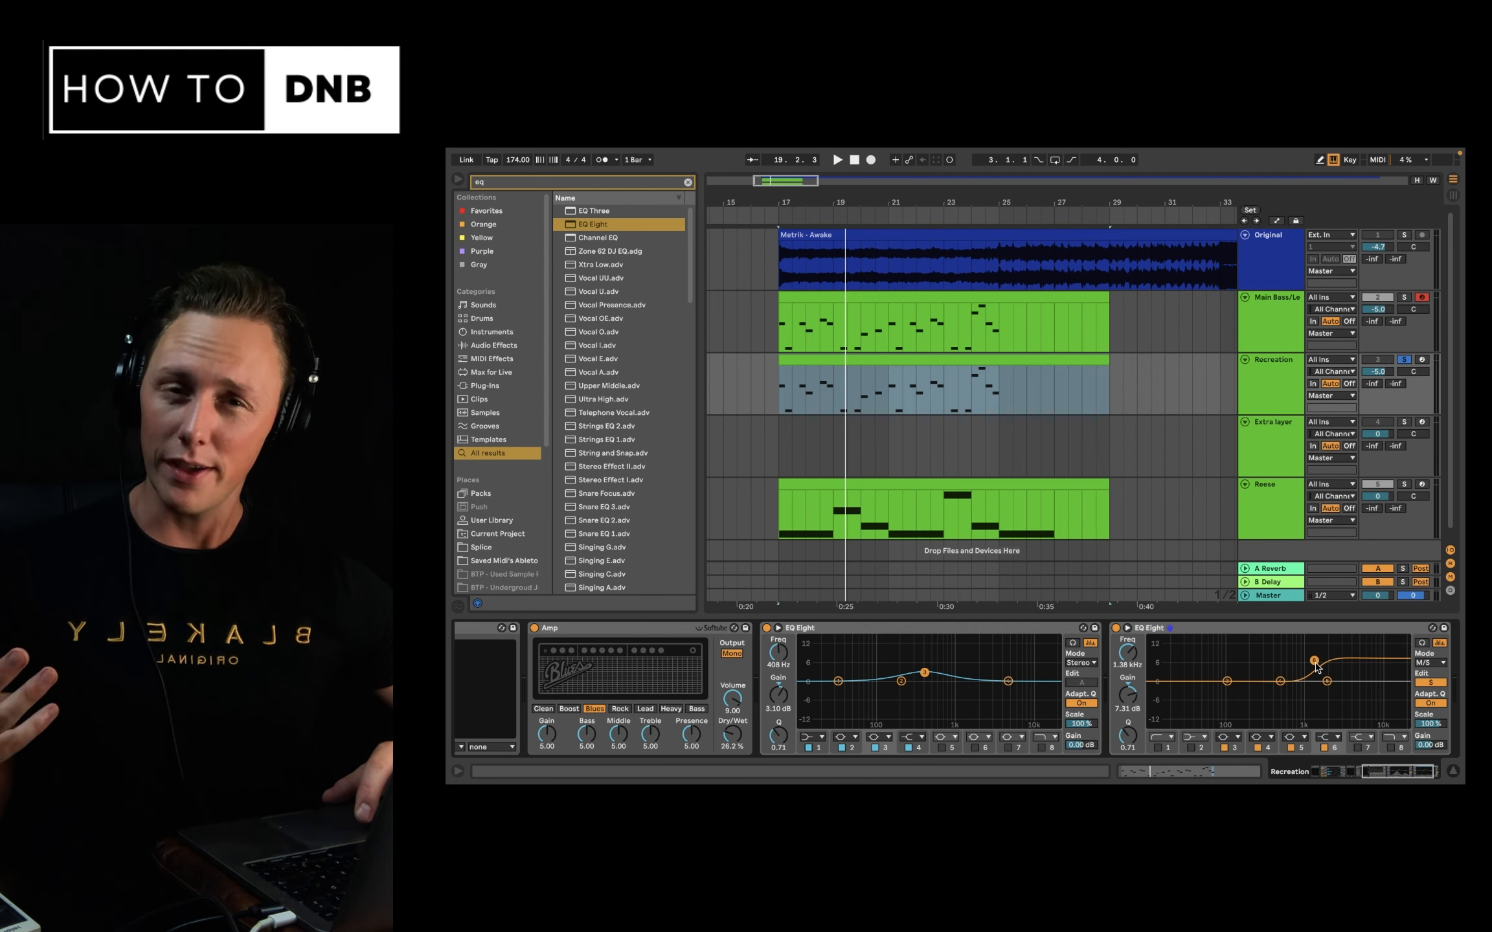
{"action": "key", "text": "space"}
{"action": "left_click_drag", "start_coordinate": [1316, 667], "coordinate": [1312, 670]}
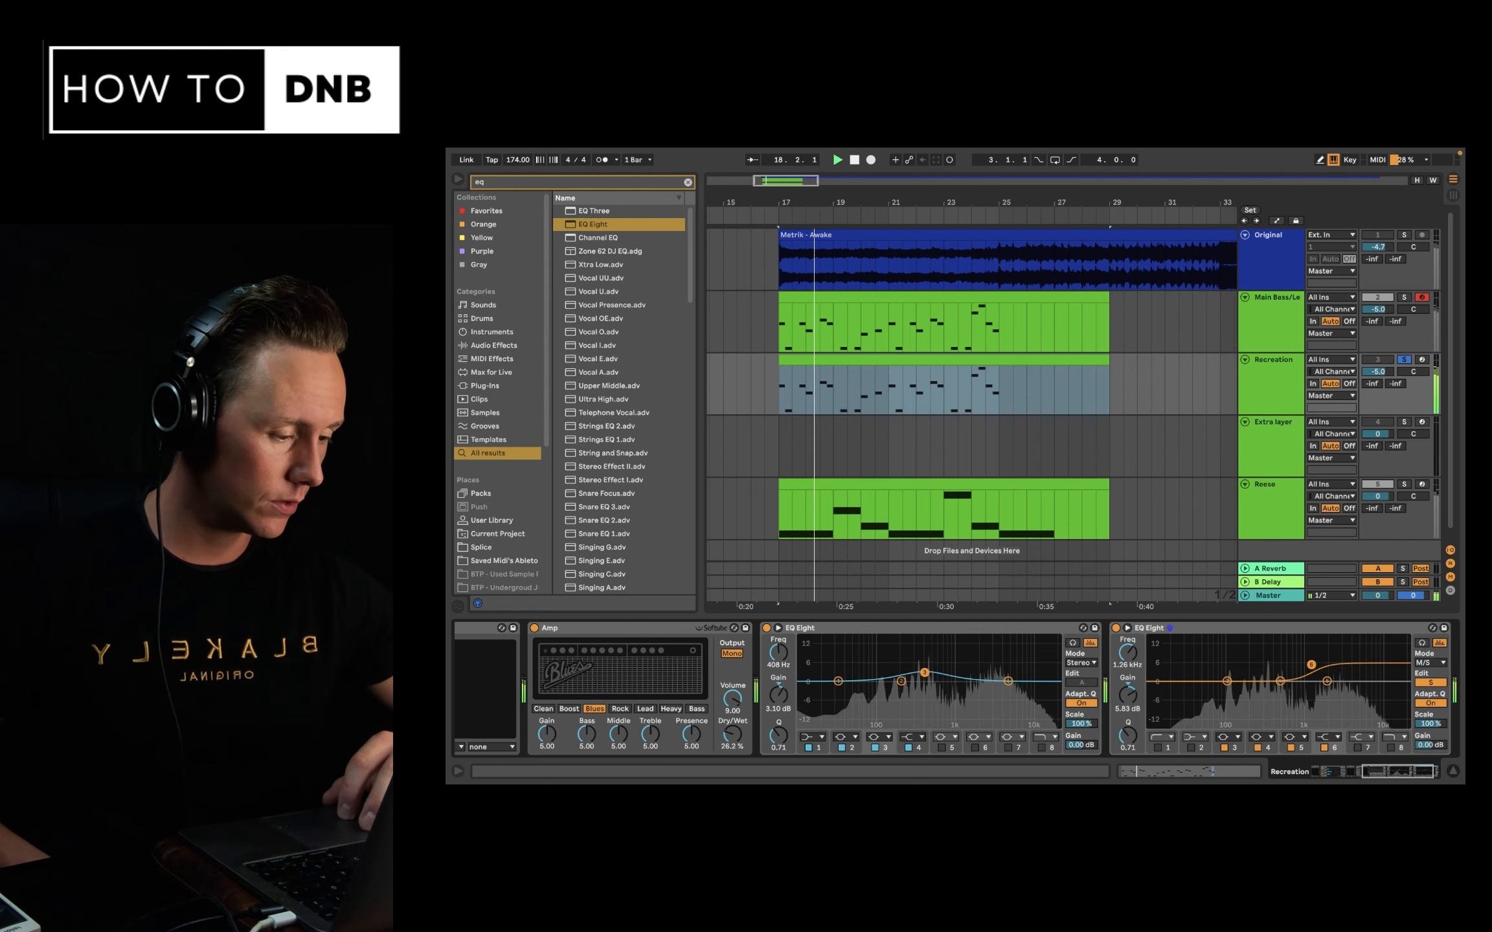
{"action": "scroll", "coordinate": [941, 686], "scroll_direction": "left", "scroll_amount": 10}
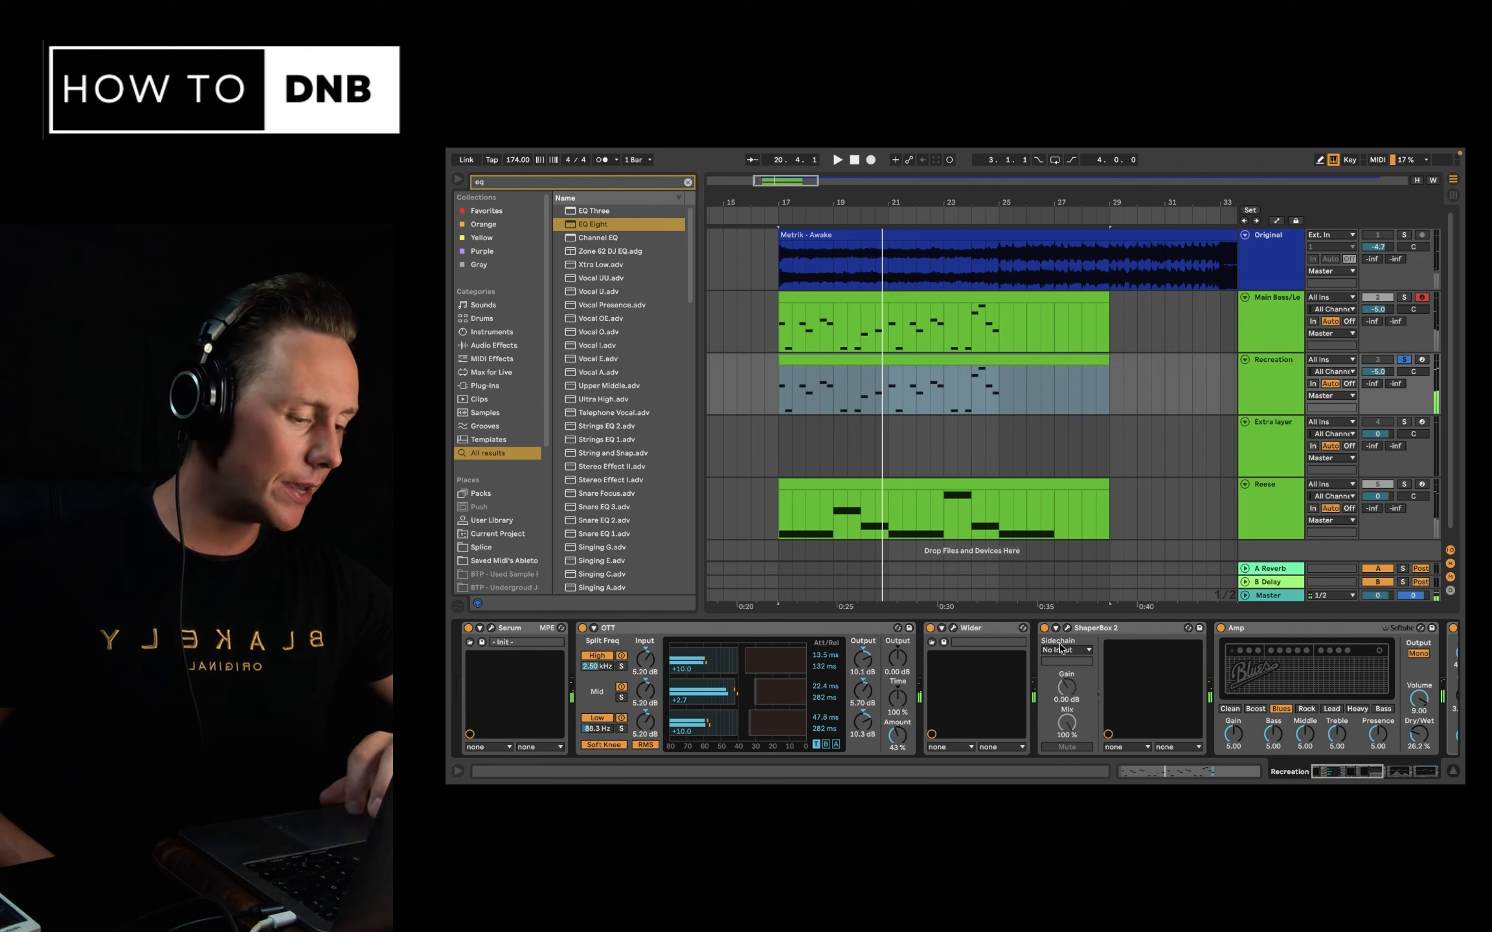
{"action": "scroll", "coordinate": [1221, 659], "scroll_direction": "right", "scroll_amount": 10}
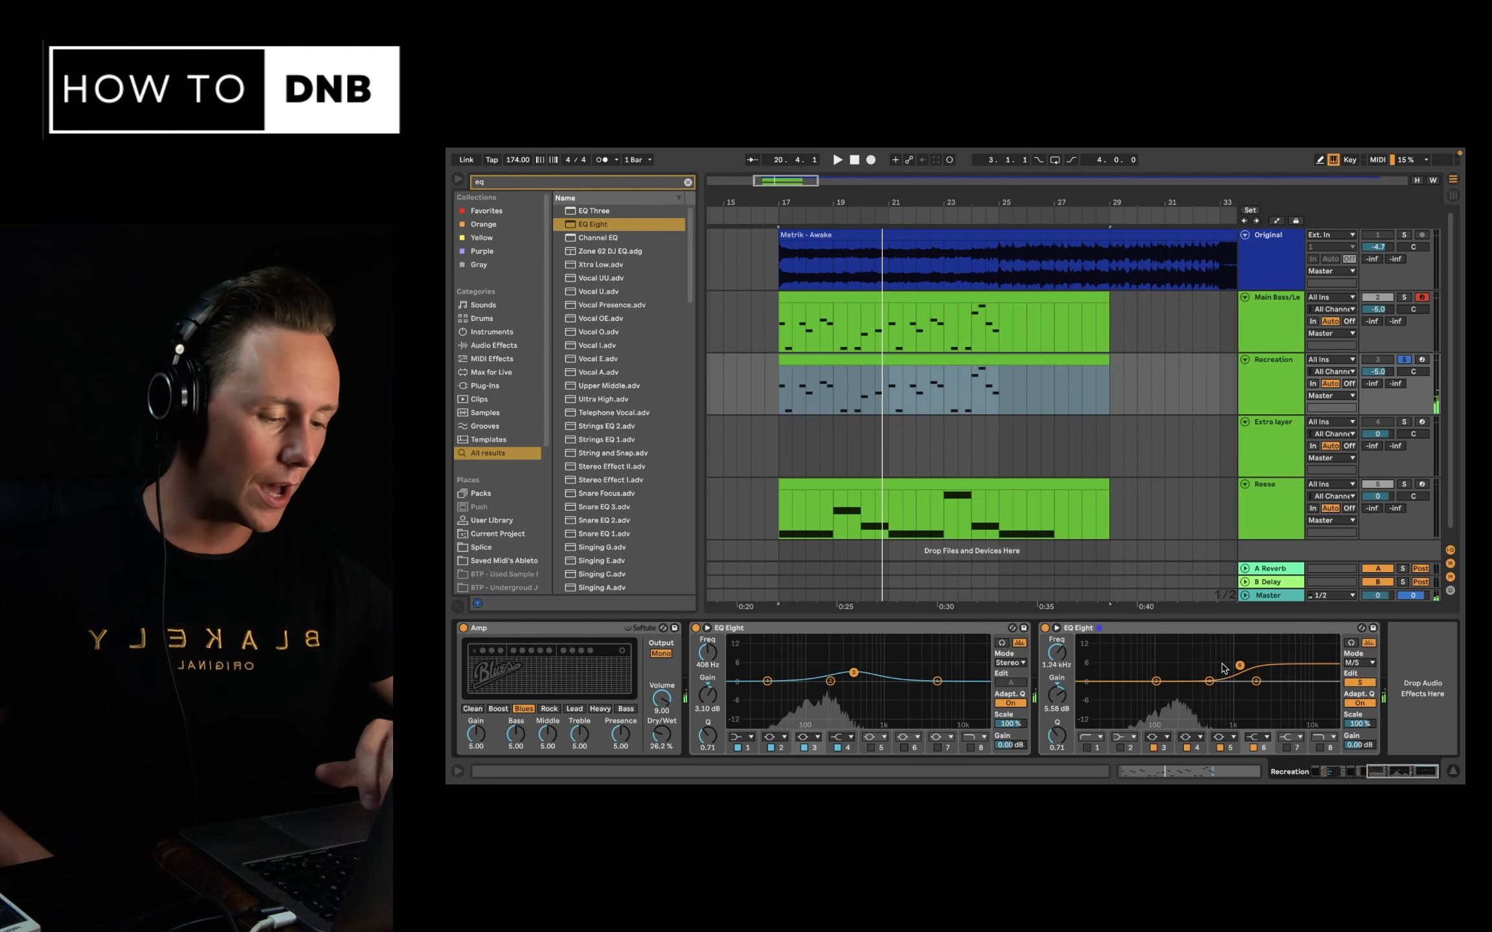
Open Serum on the Recreation track, bend Envelope 1's decay curve outward, and shorten its release to 301 ms while auditioning.
{"action": "scroll", "coordinate": [1180, 717], "scroll_direction": "left", "scroll_amount": 10}
{"action": "left_click", "coordinate": [491, 629]}
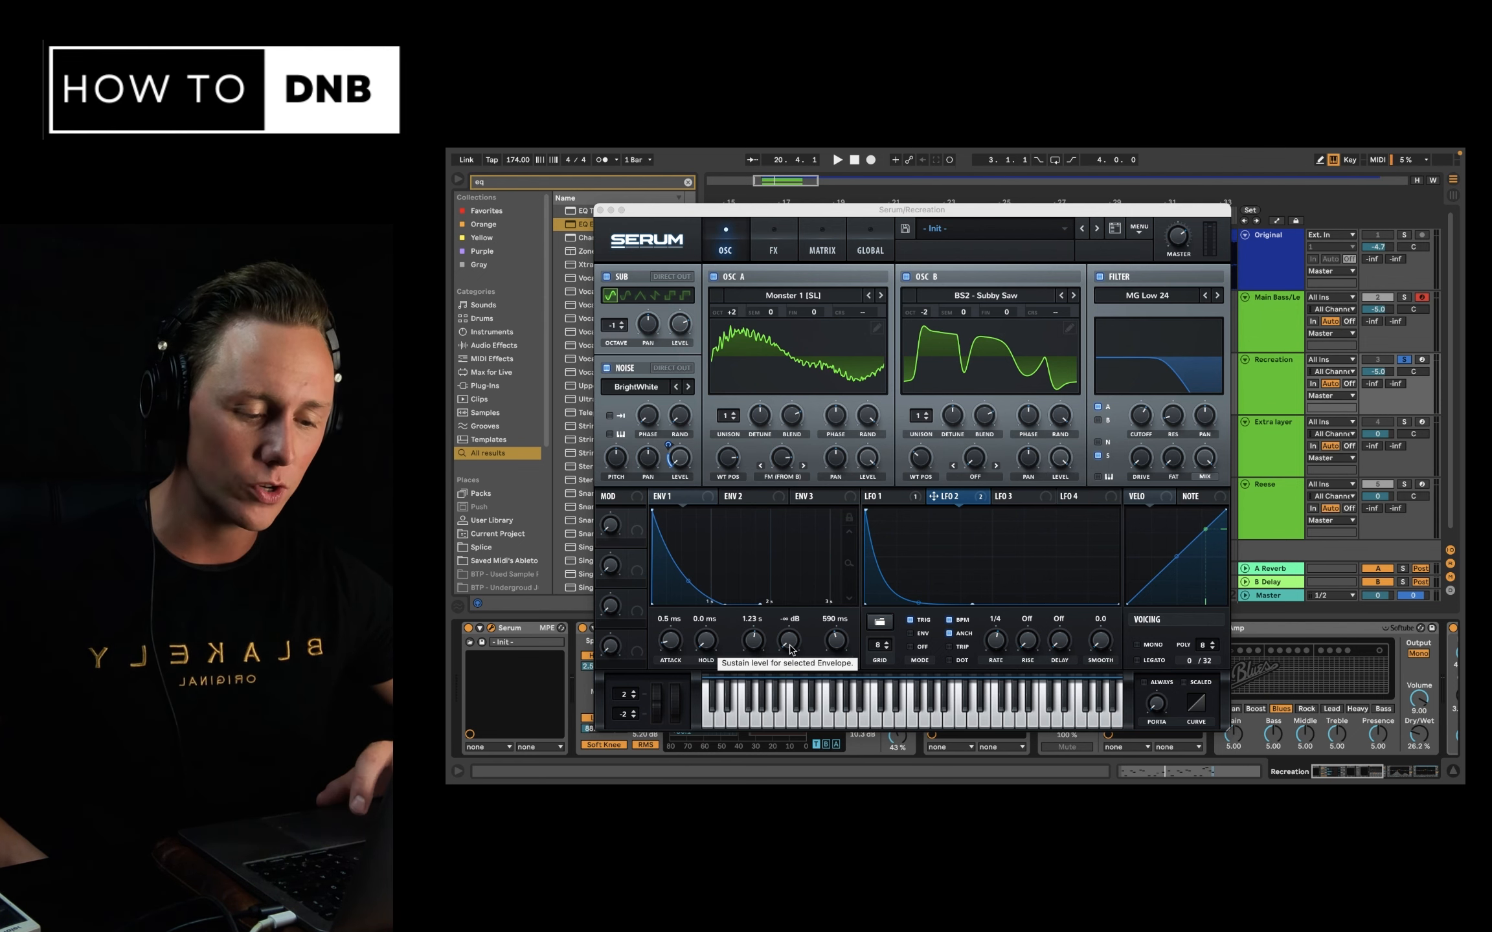
{"action": "key", "text": "space"}
{"action": "left_click_drag", "start_coordinate": [789, 648], "coordinate": [795, 639]}
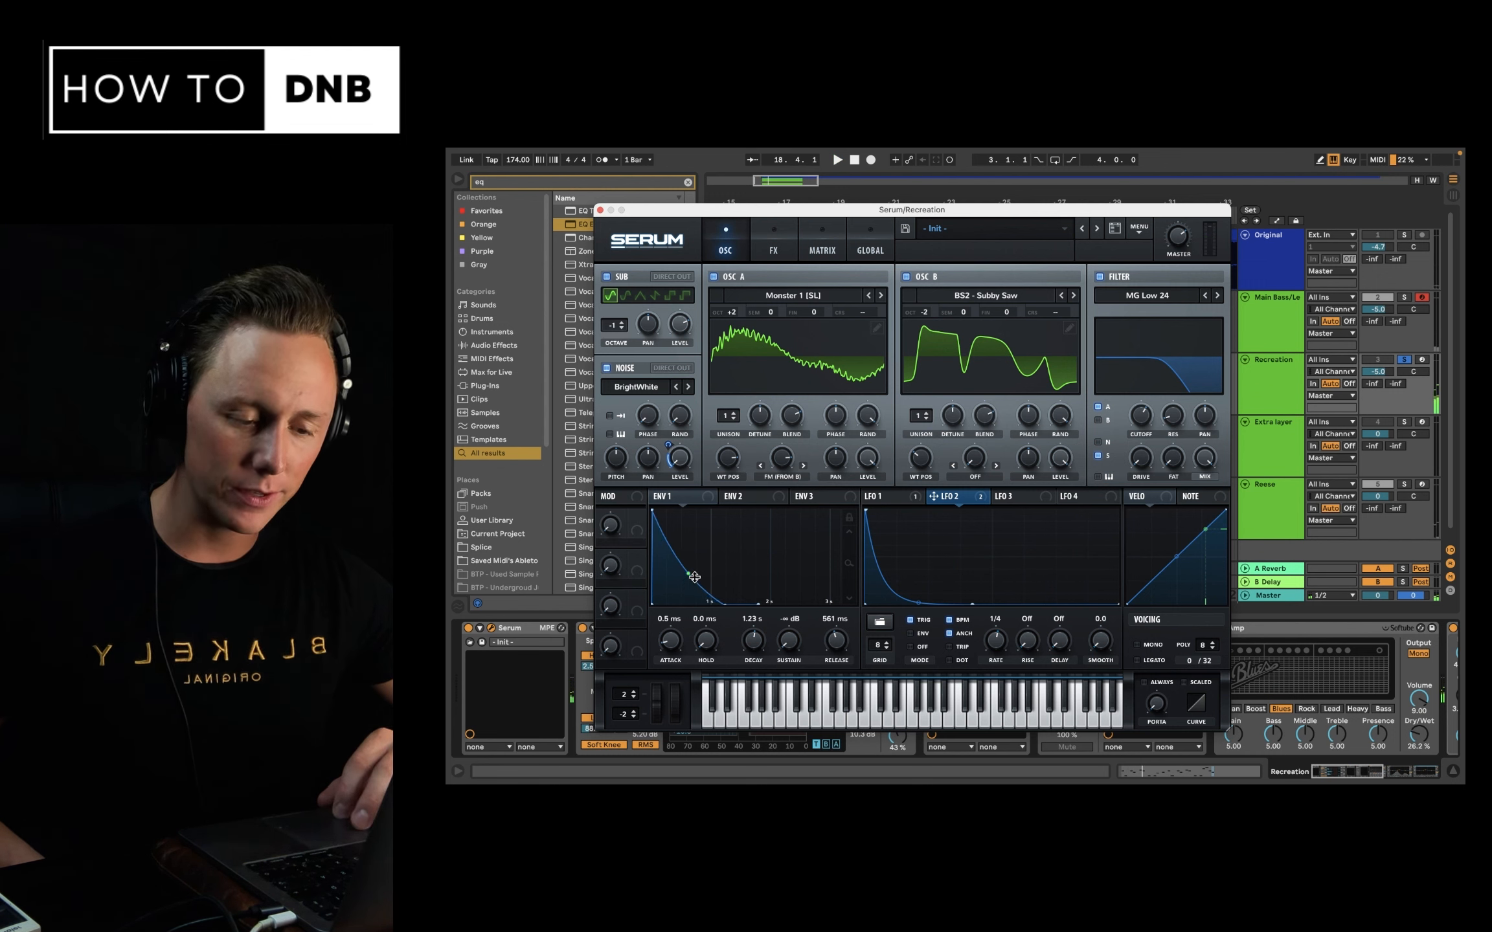
{"action": "left_click_drag", "start_coordinate": [700, 571], "coordinate": [708, 565]}
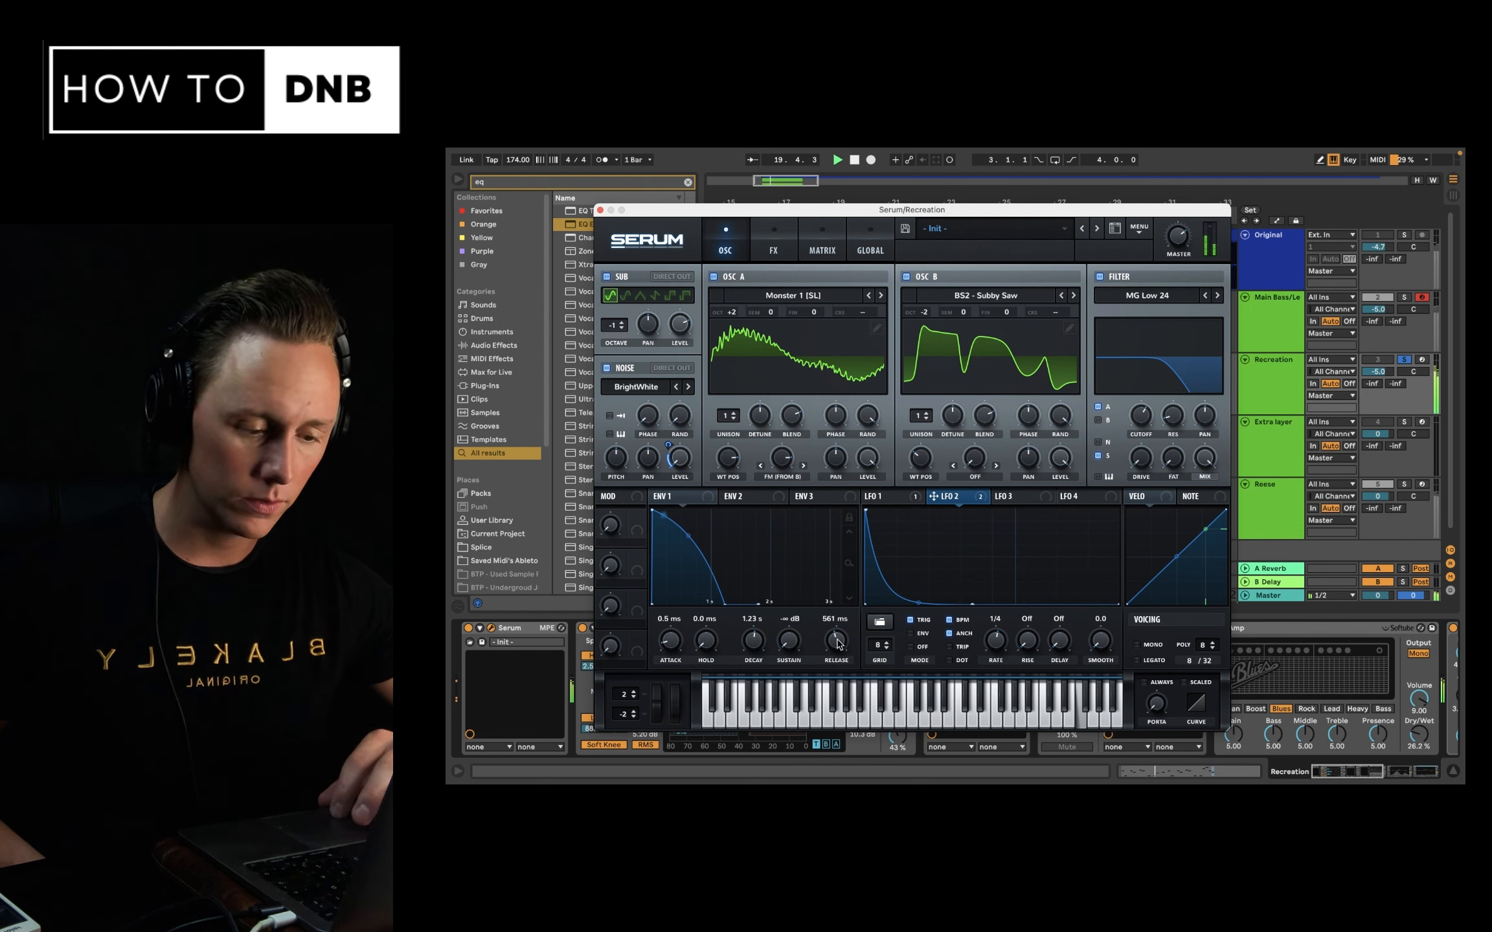
{"action": "left_click_drag", "start_coordinate": [836, 641], "coordinate": [838, 653]}
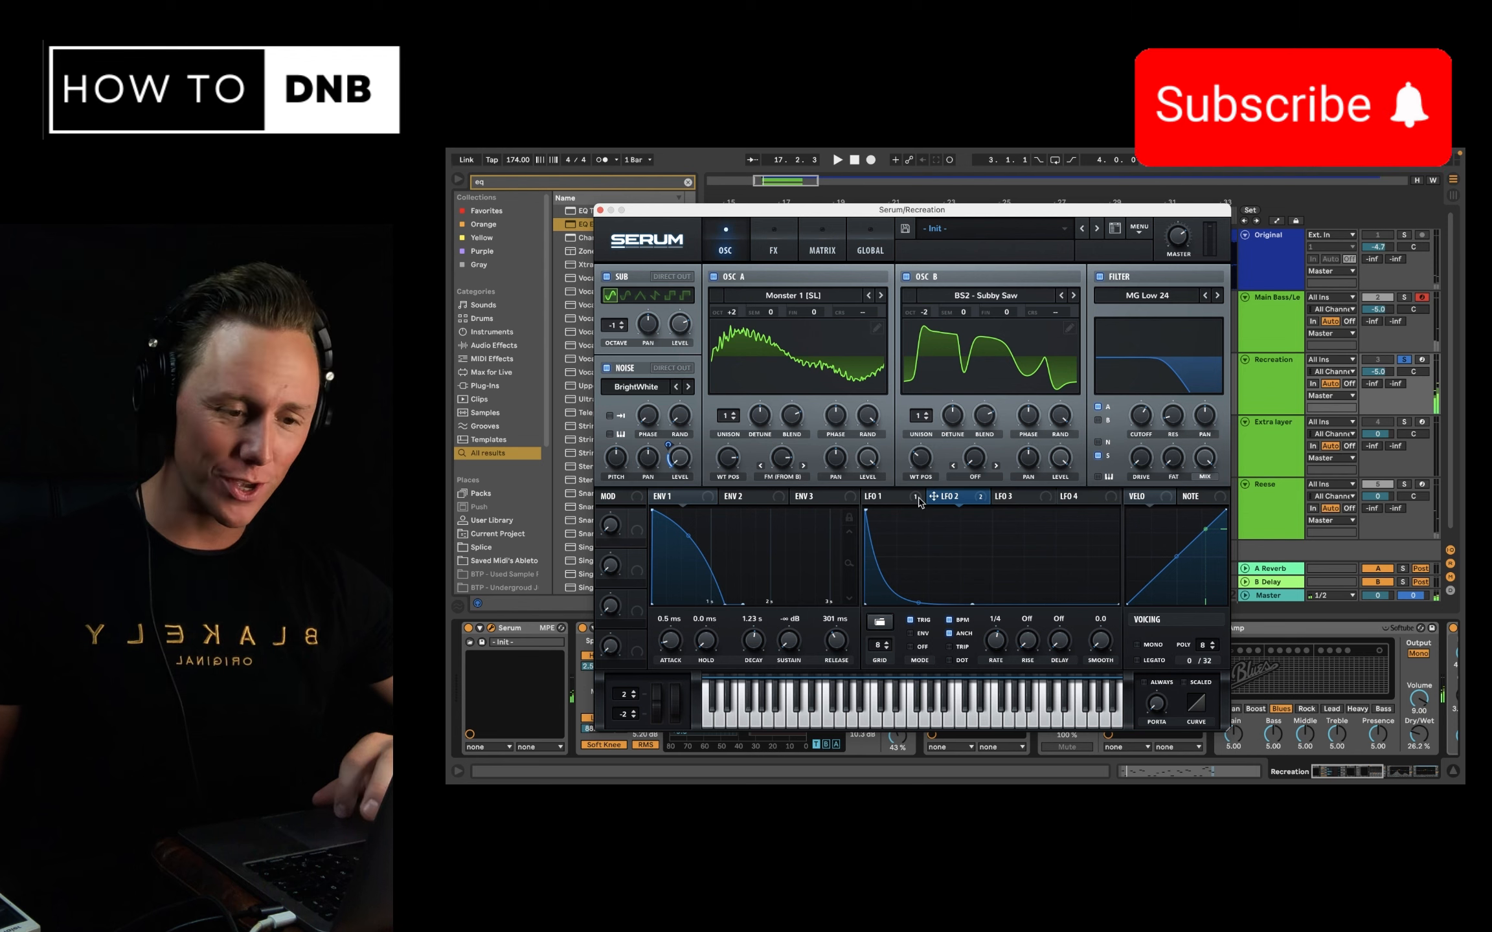
Try the Spectral wavetable Reesey Mess 1 [SL] in oscillator B and adjust its wavetable position during playback.
{"action": "mouse_move", "coordinate": [918, 499]}
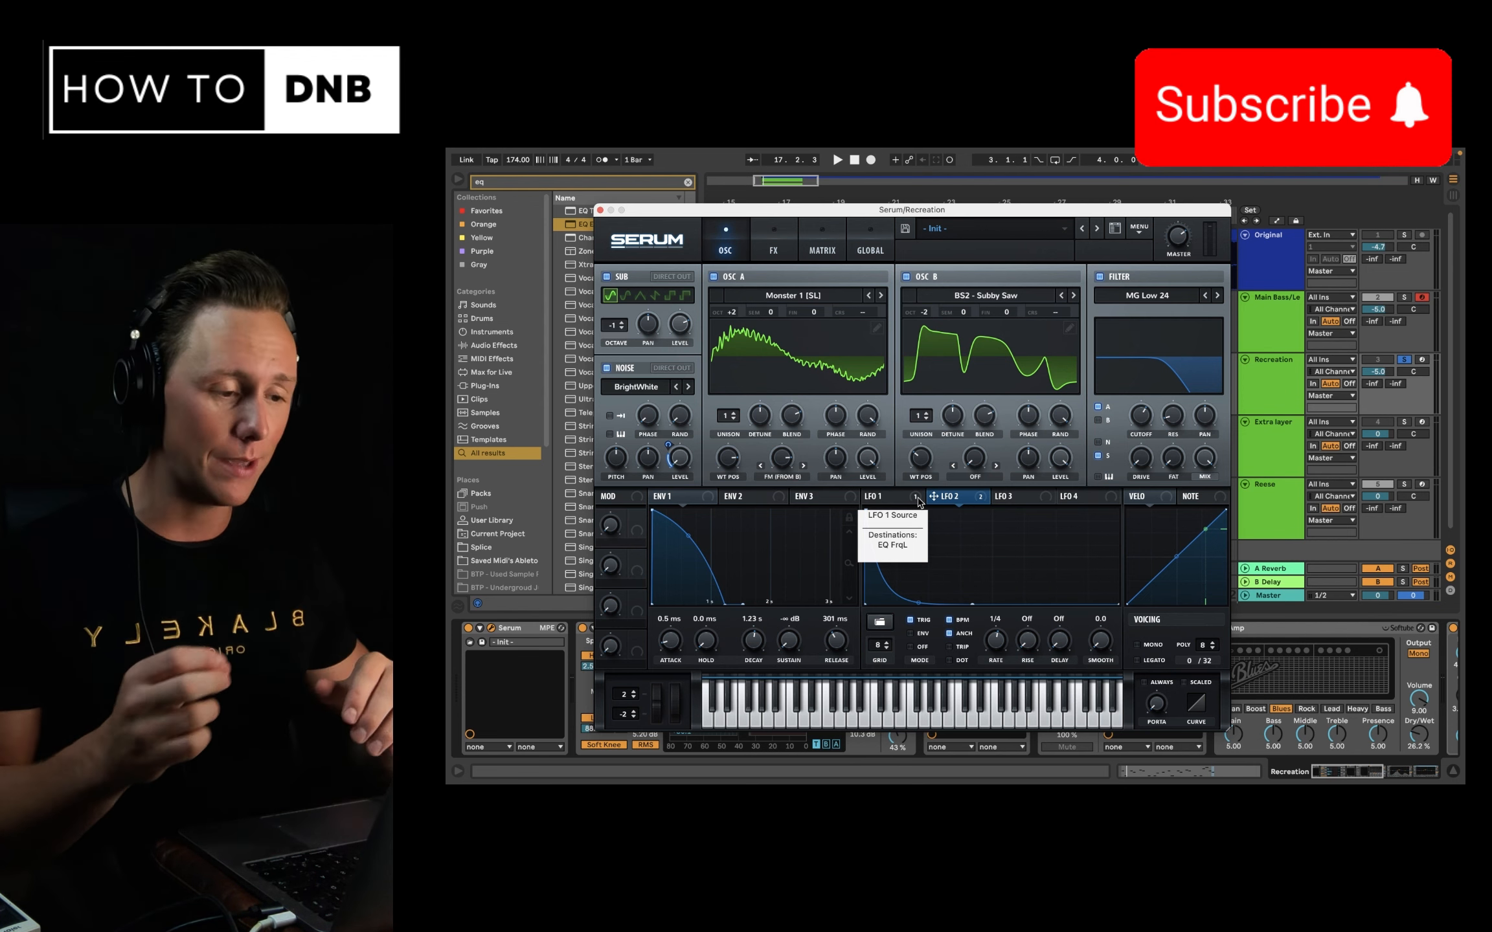
{"action": "left_click", "coordinate": [1045, 301]}
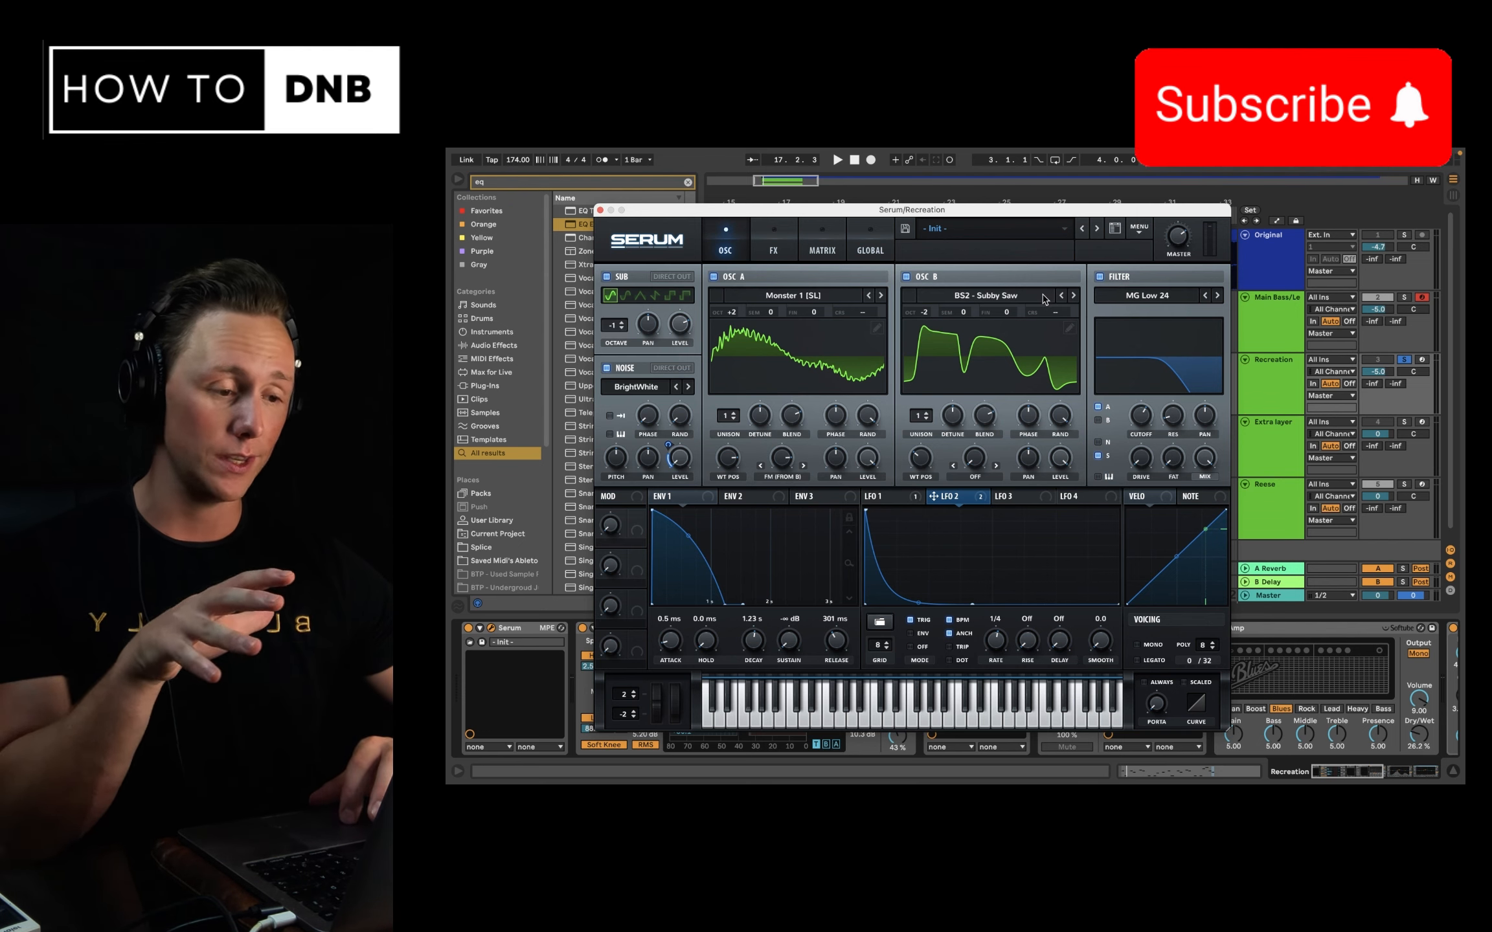
{"action": "left_click", "coordinate": [1045, 299]}
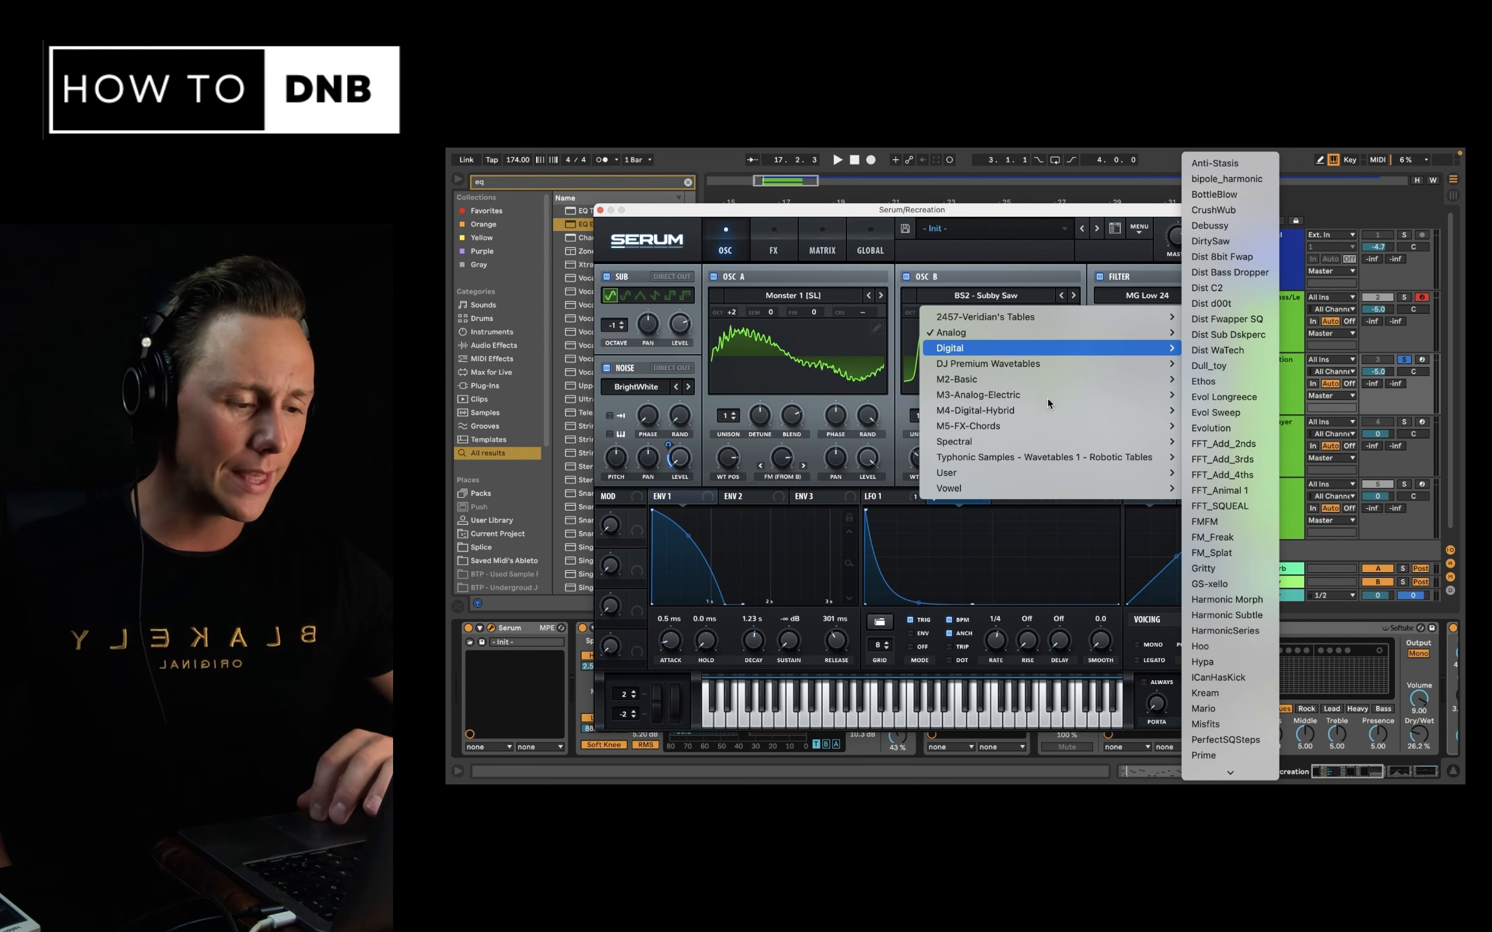
{"action": "mouse_move", "coordinate": [1043, 444]}
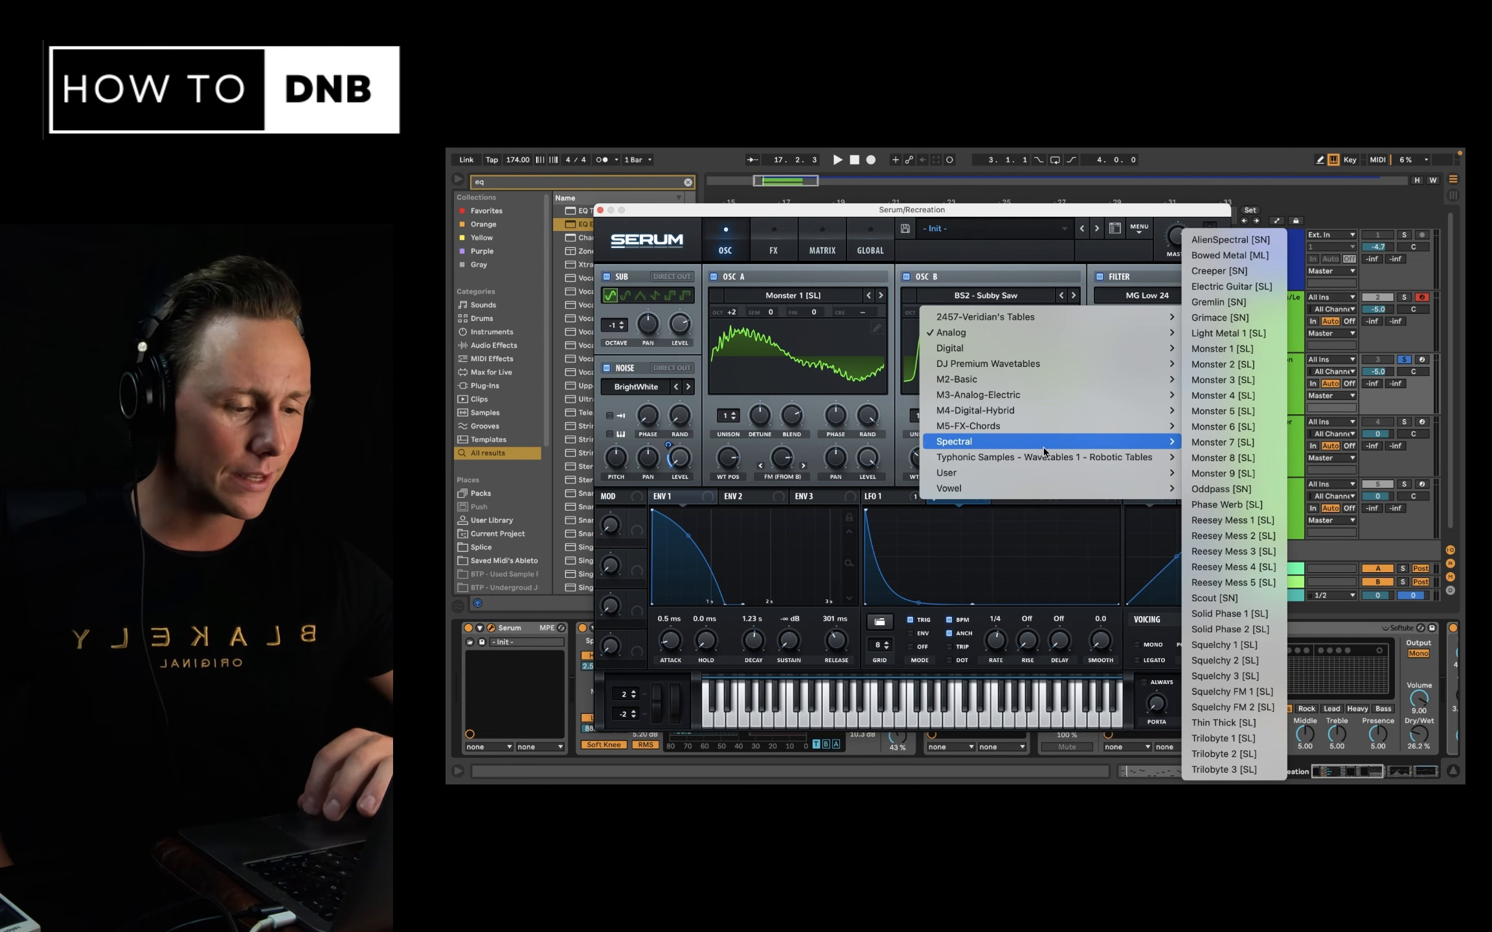
{"action": "left_click", "coordinate": [1250, 521]}
{"action": "key", "text": "space"}
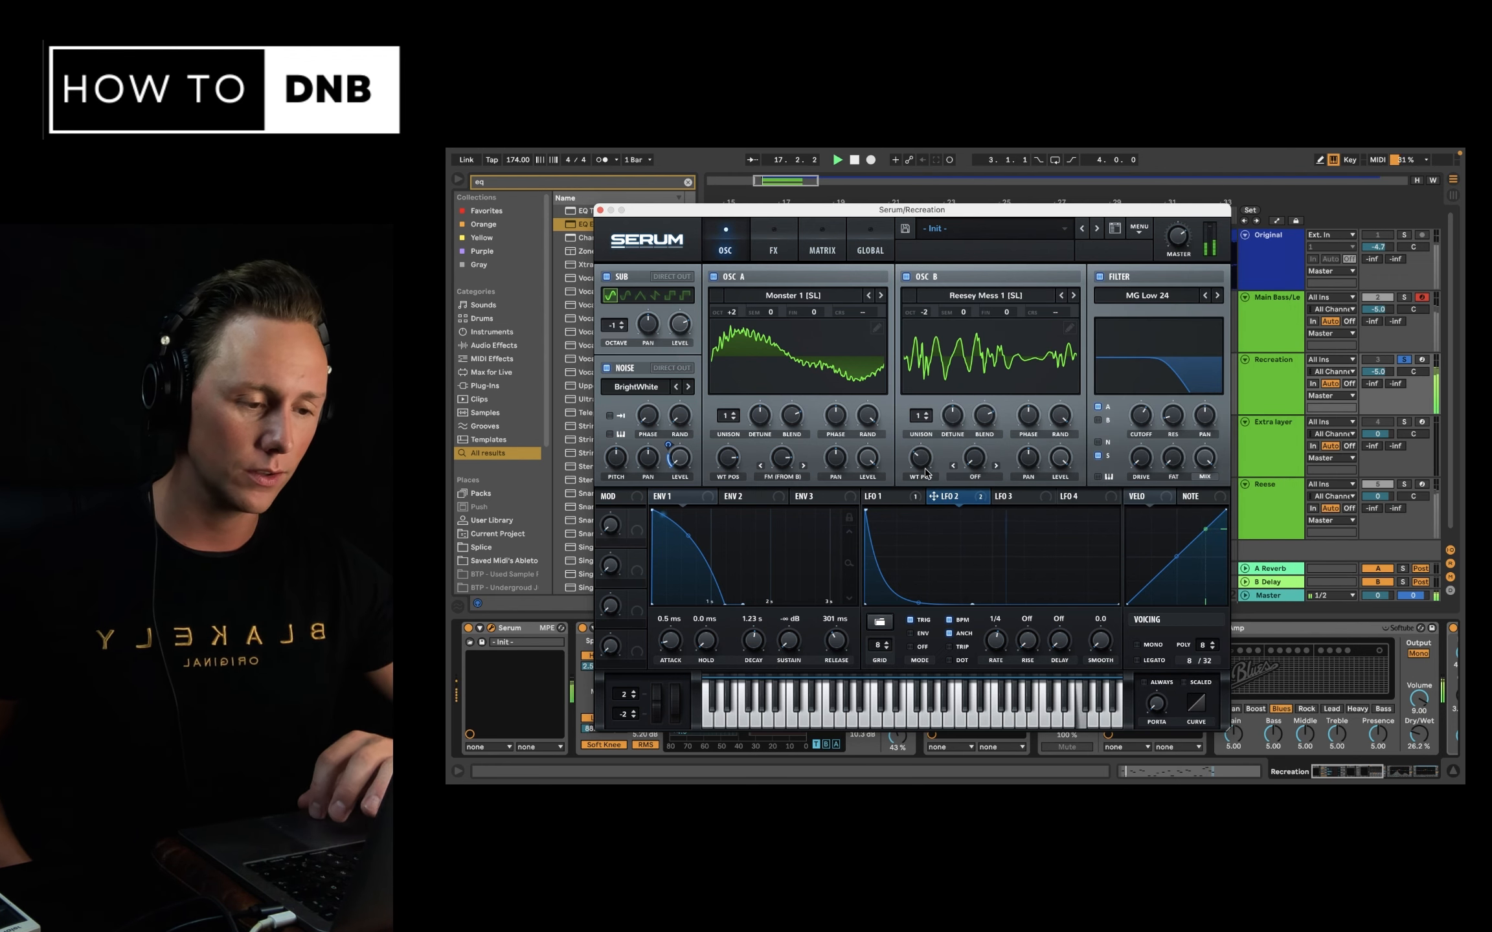
{"action": "left_click_drag", "start_coordinate": [924, 464], "coordinate": [932, 505]}
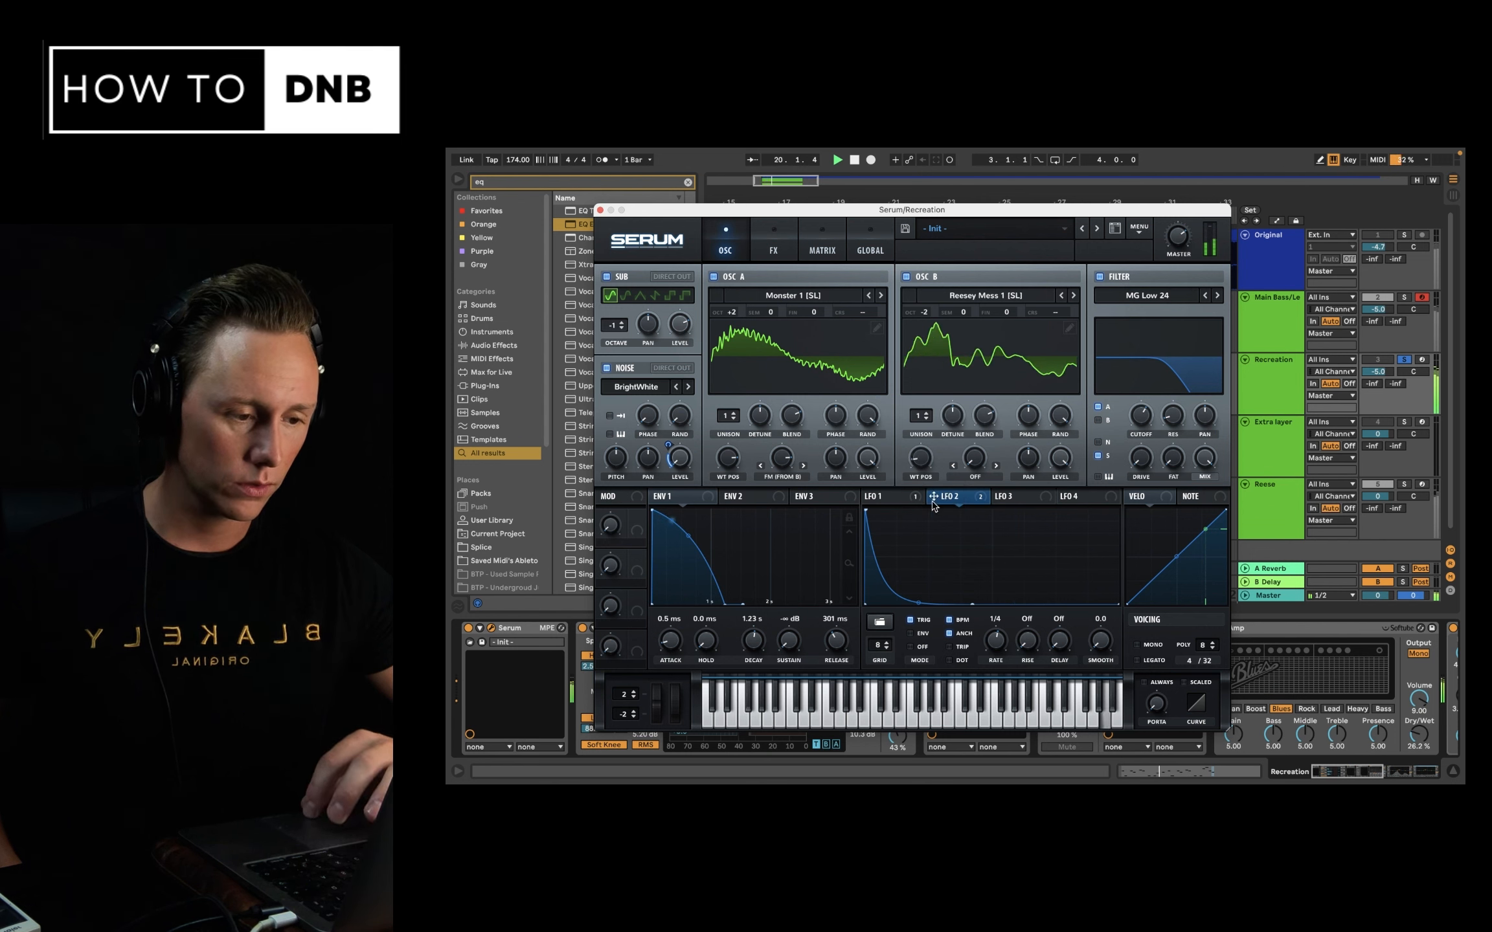
{"action": "mouse_move", "coordinate": [933, 504]}
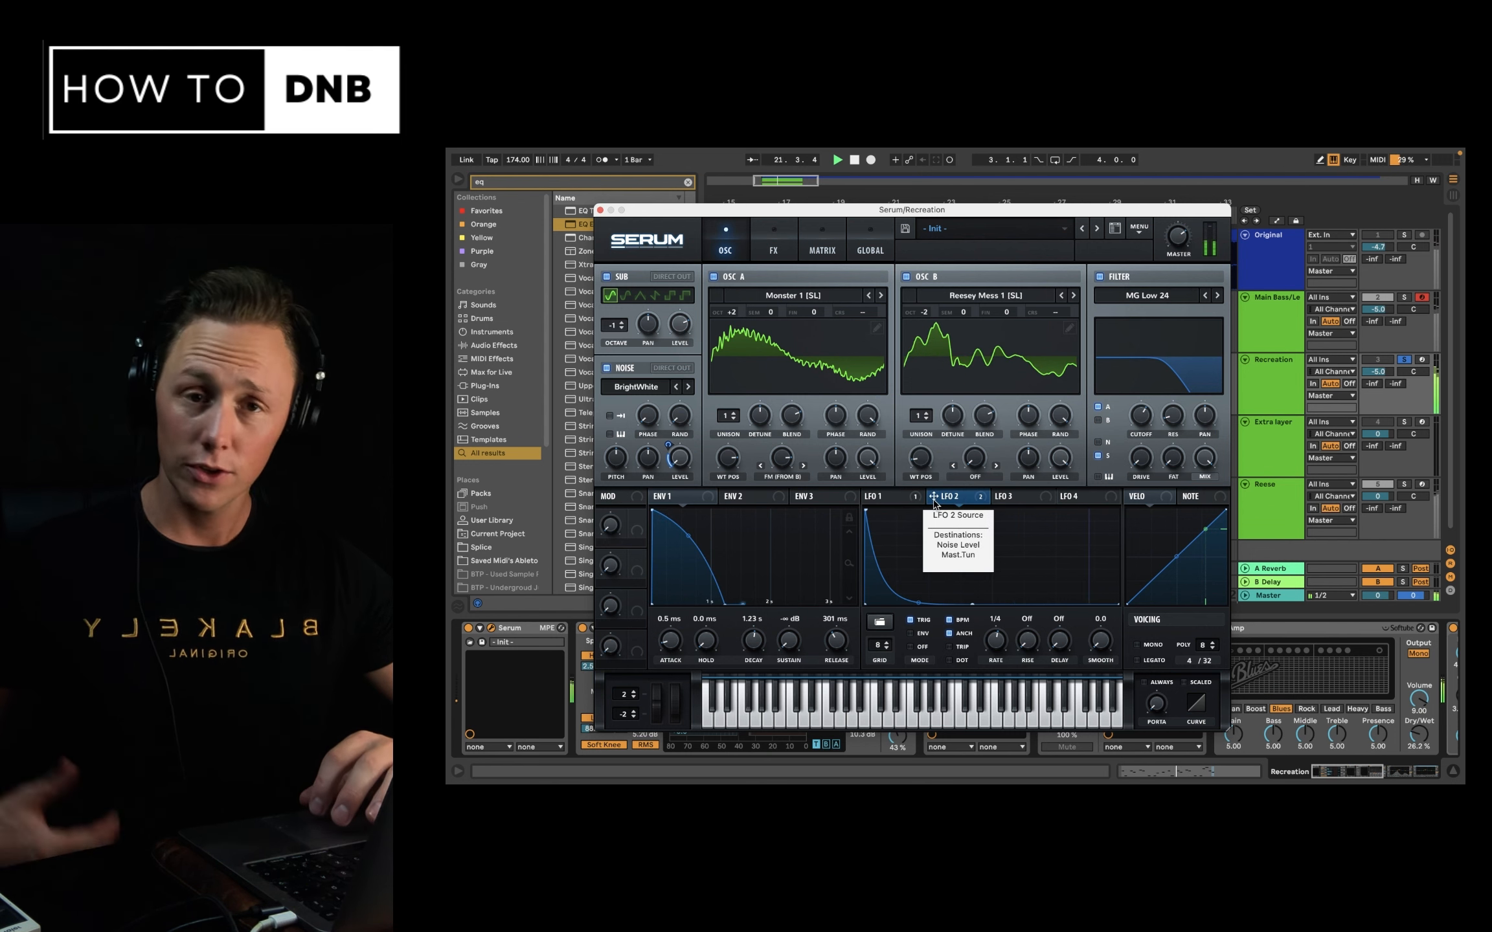
Load the Metrik Awake Guitar Tutorial preset in Serum and switch oscillator B to the Spectral wavetable Reesey Mess 2 [SL].
{"action": "left_click", "coordinate": [1097, 230]}
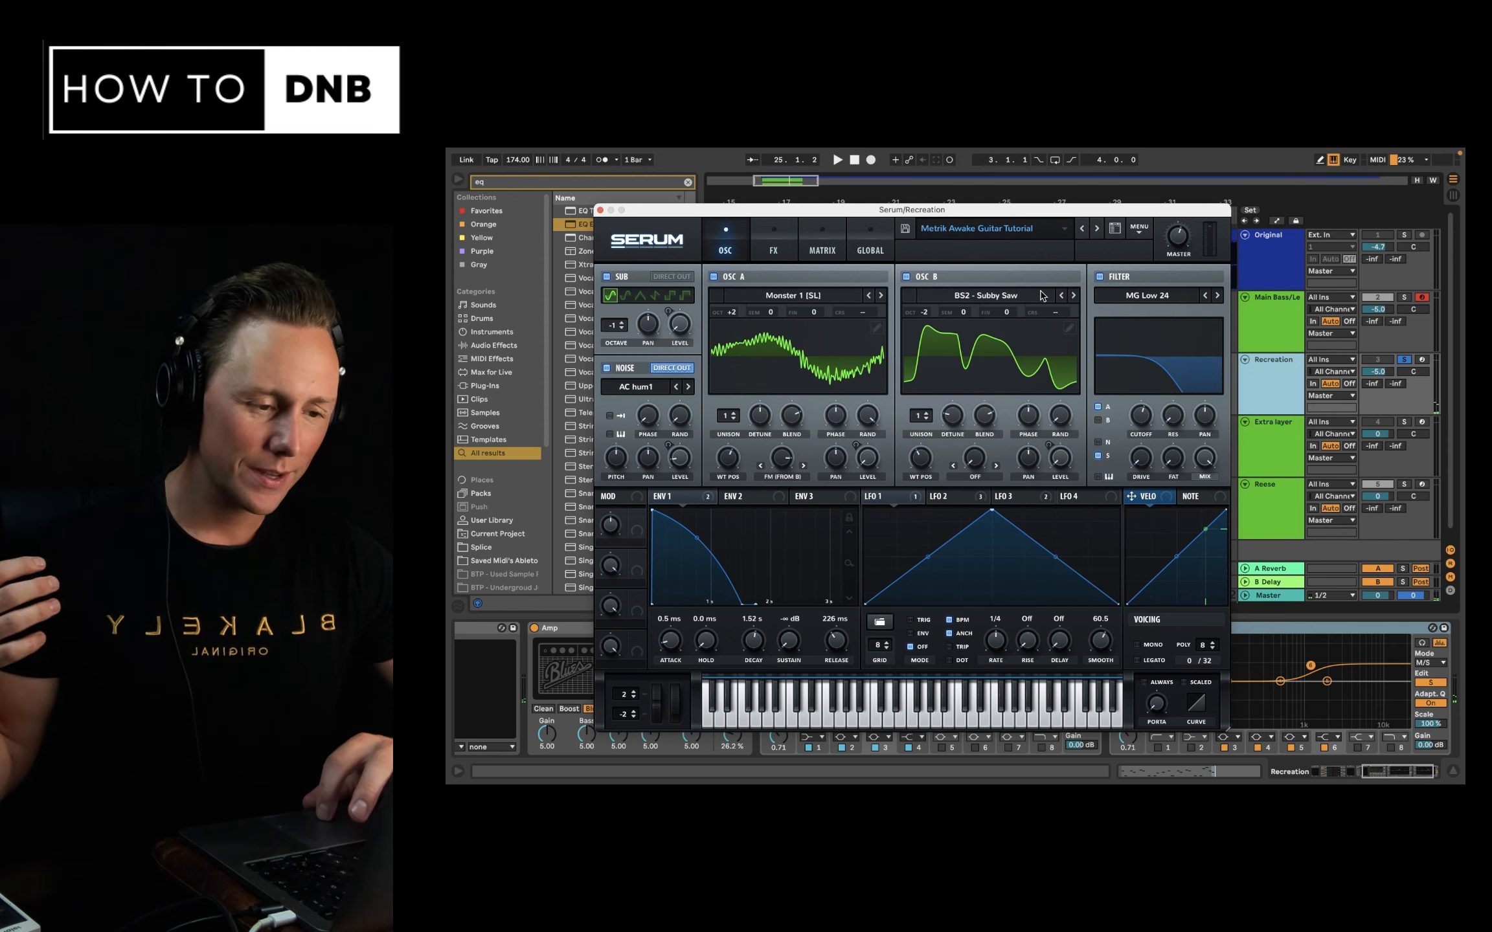
{"action": "left_click", "coordinate": [1041, 296]}
{"action": "mouse_move", "coordinate": [1037, 443]}
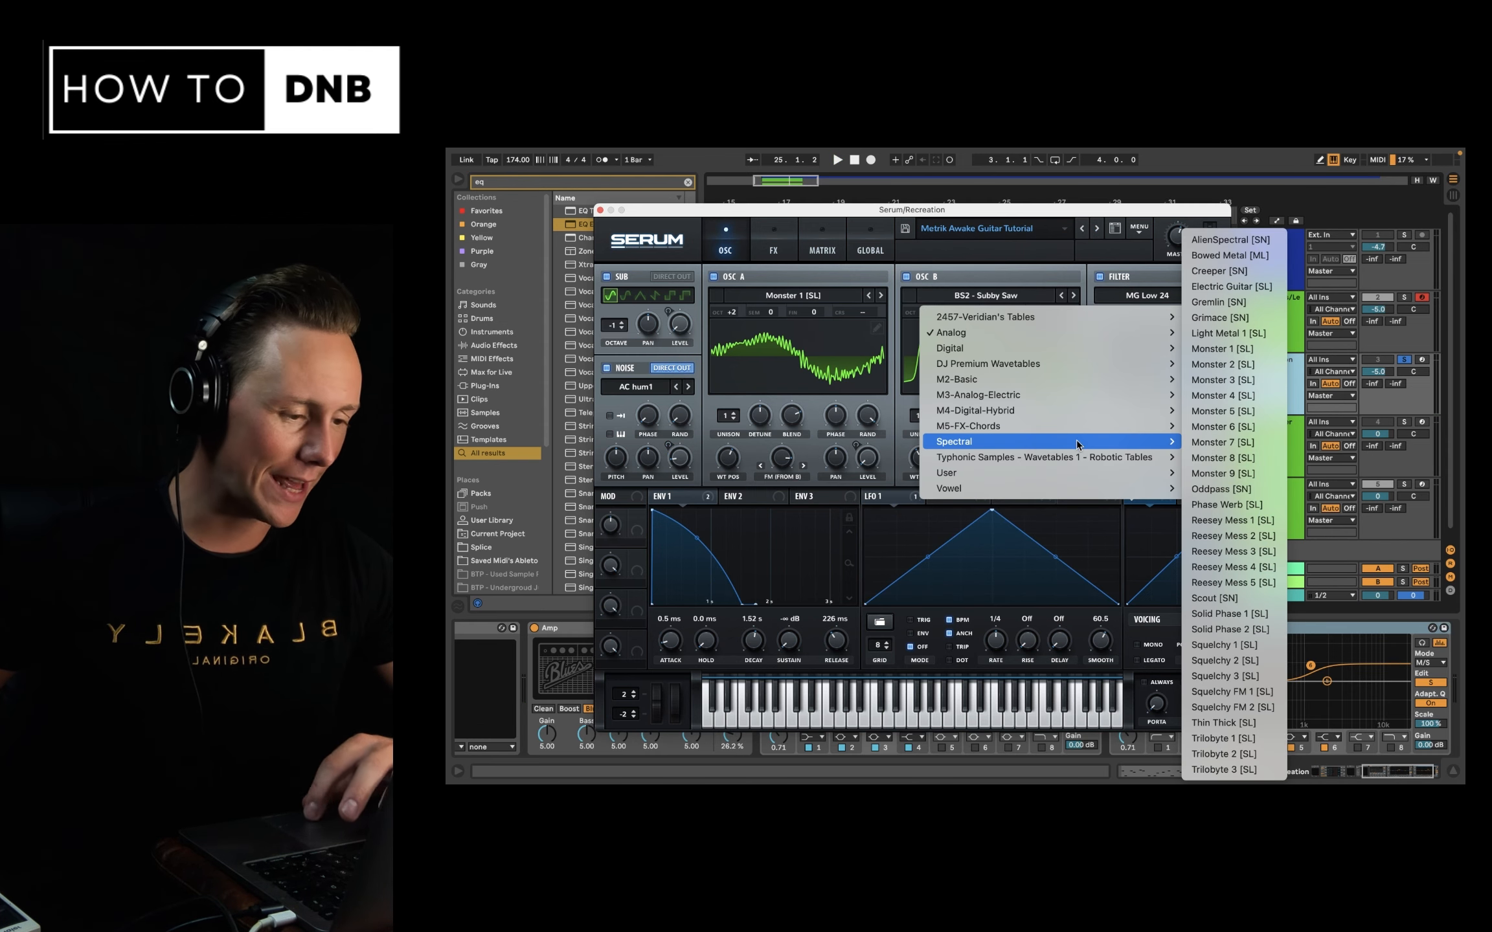
{"action": "left_click", "coordinate": [1241, 537]}
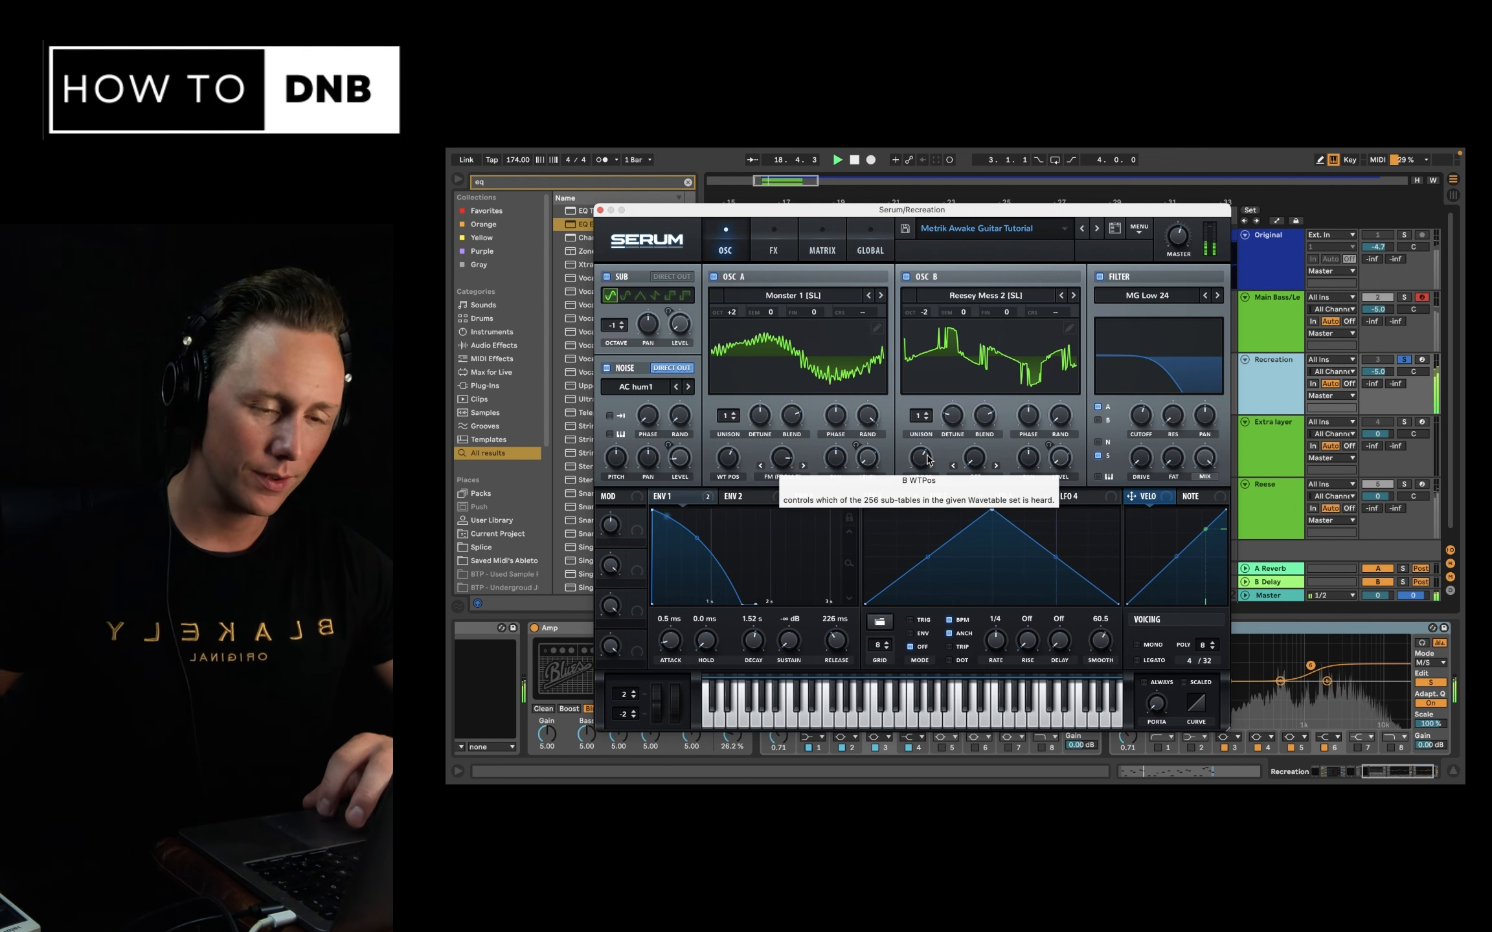
Audition the oscillator B wavetables Reesey Mess 3 through Reesey Mess 5 and vary the wavetable position of the last one.
{"action": "left_click", "coordinate": [1073, 295]}
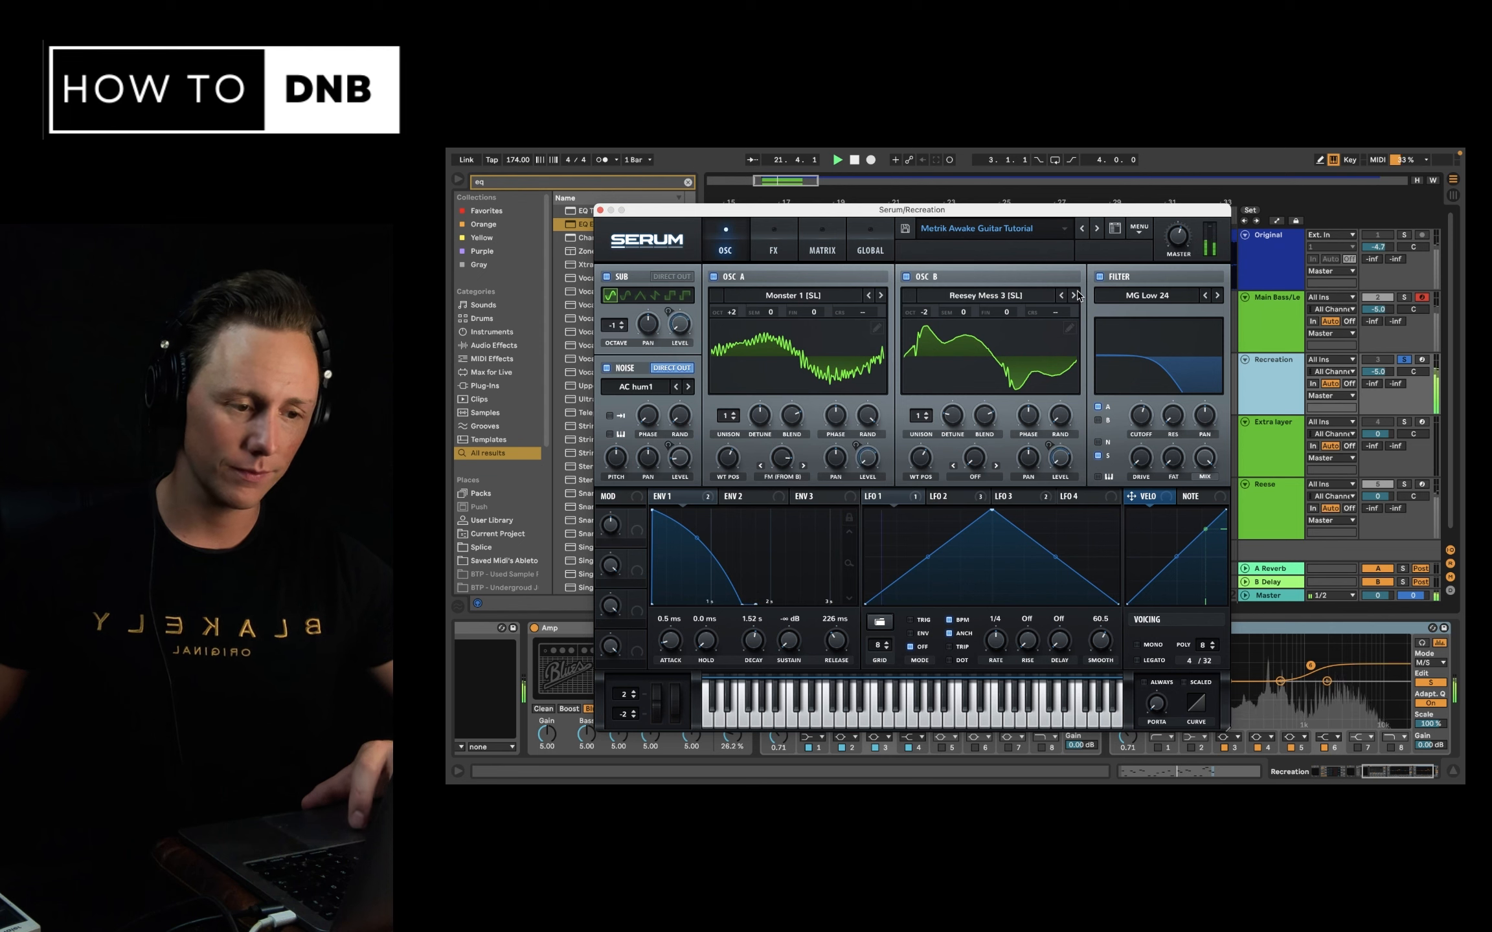
{"action": "left_click", "coordinate": [1073, 295]}
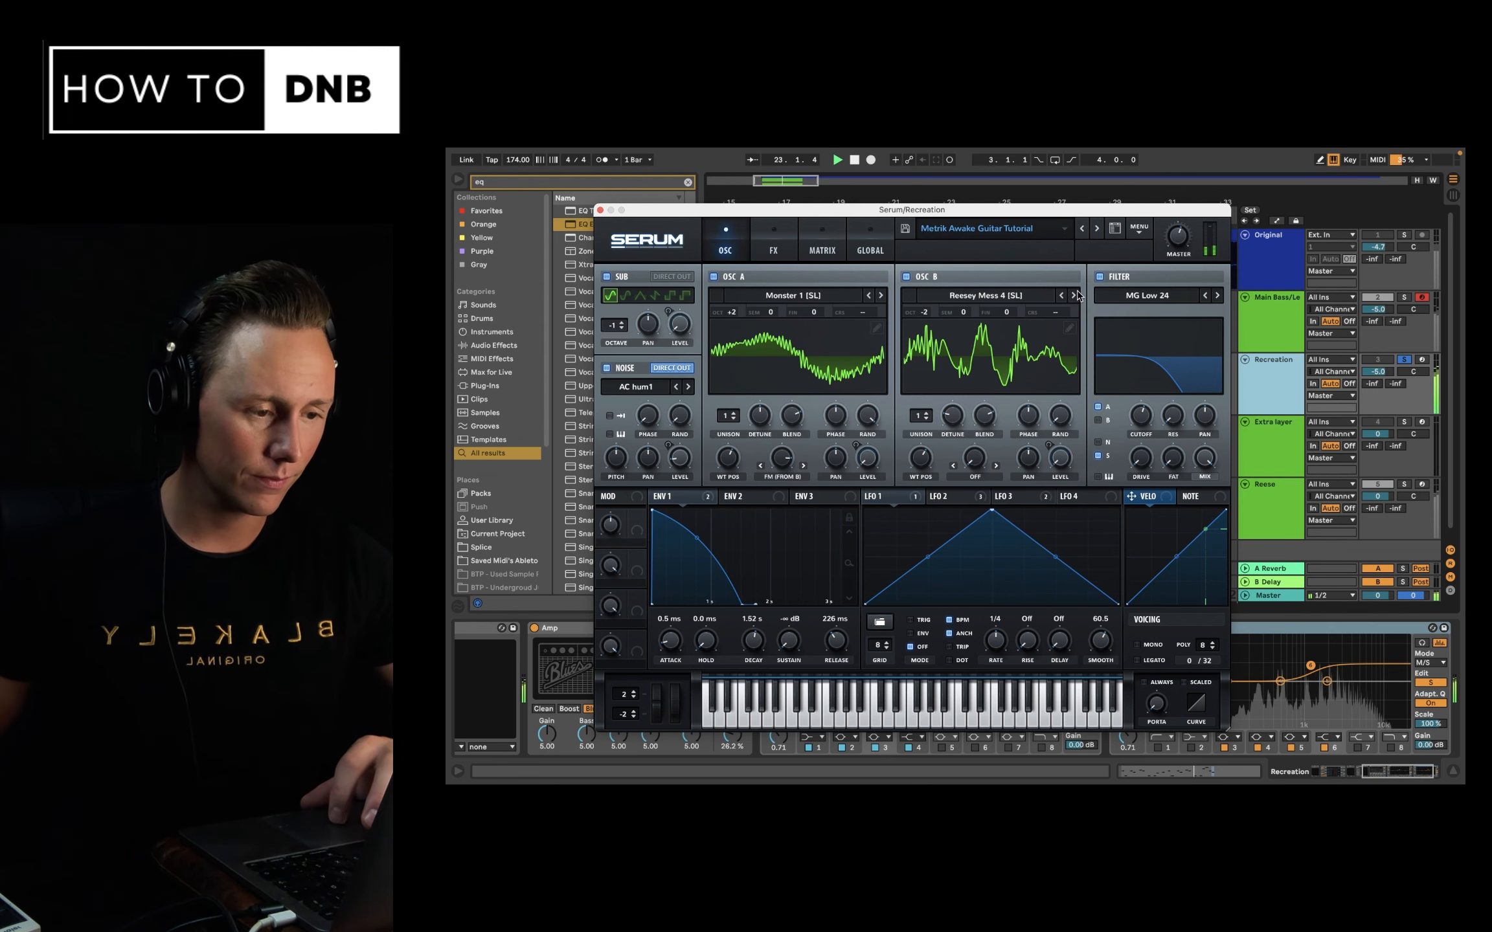
{"action": "left_click", "coordinate": [1073, 295]}
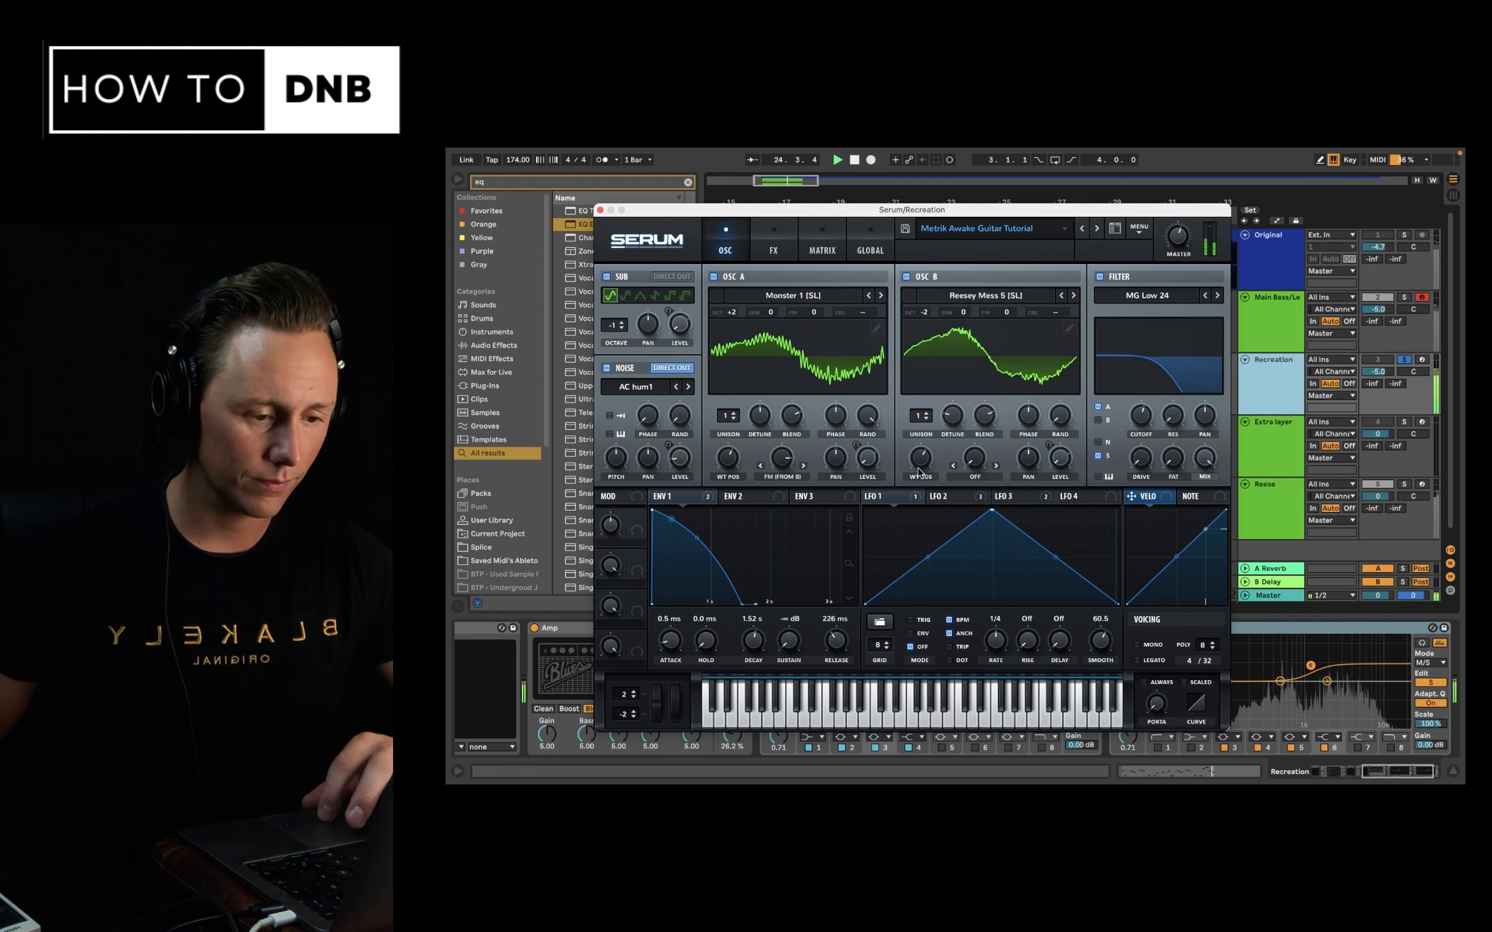
{"action": "left_click_drag", "start_coordinate": [919, 470], "coordinate": [919, 522]}
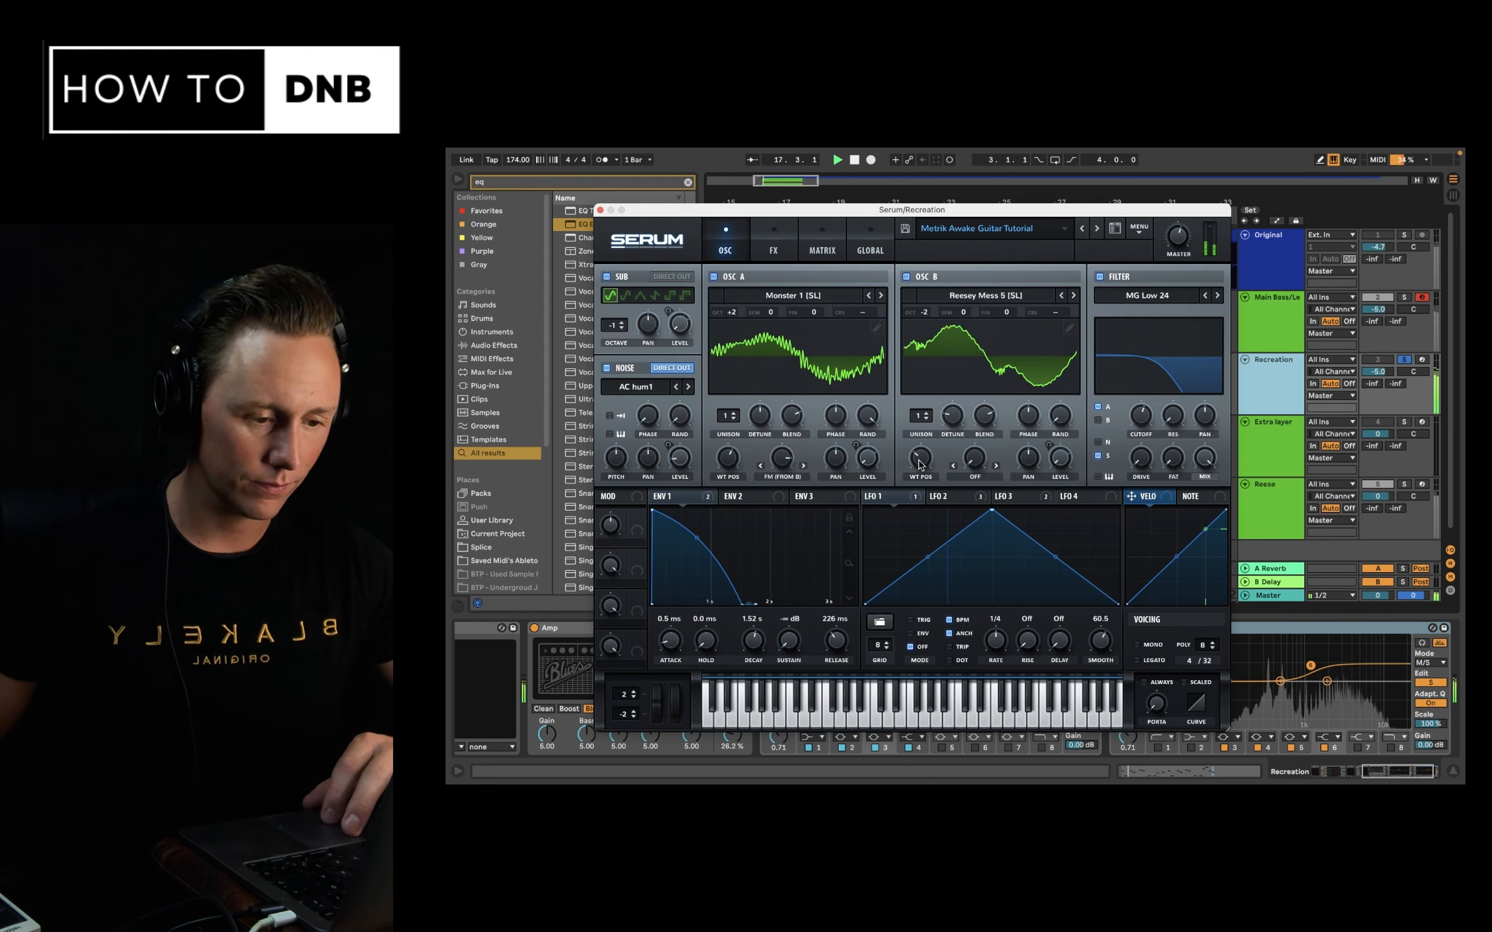
{"action": "left_click_drag", "start_coordinate": [920, 463], "coordinate": [921, 491]}
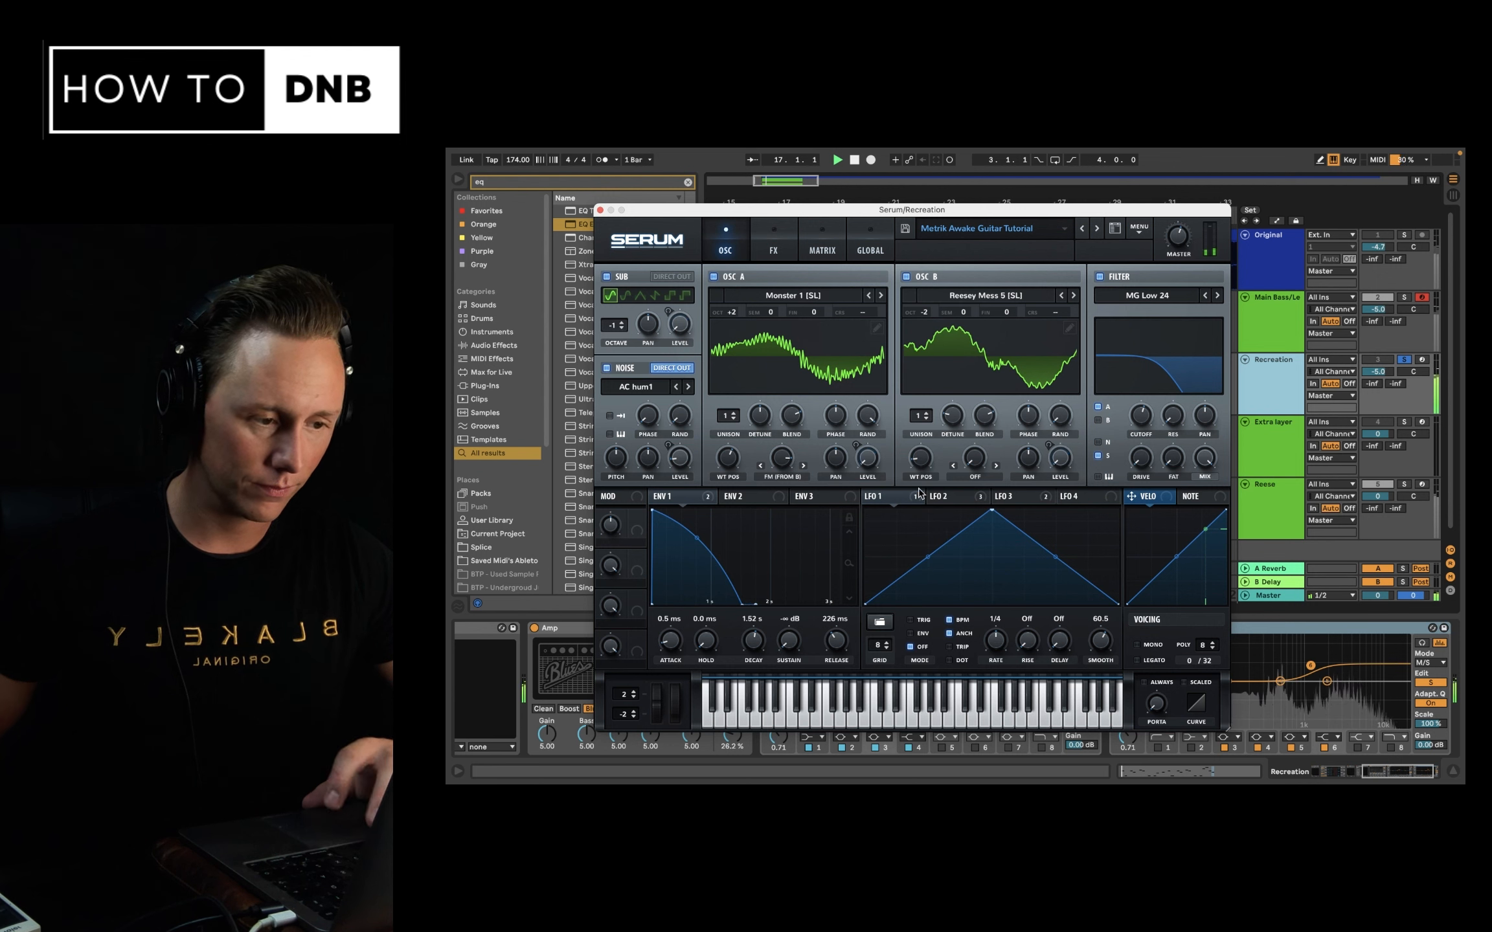
Audition Solid Phase 1 and 2 in oscillator B, choose Squelchy 1 [SL] with wavetable position 55, and stop playback.
{"action": "left_click", "coordinate": [1073, 297]}
{"action": "left_click", "coordinate": [1074, 297]}
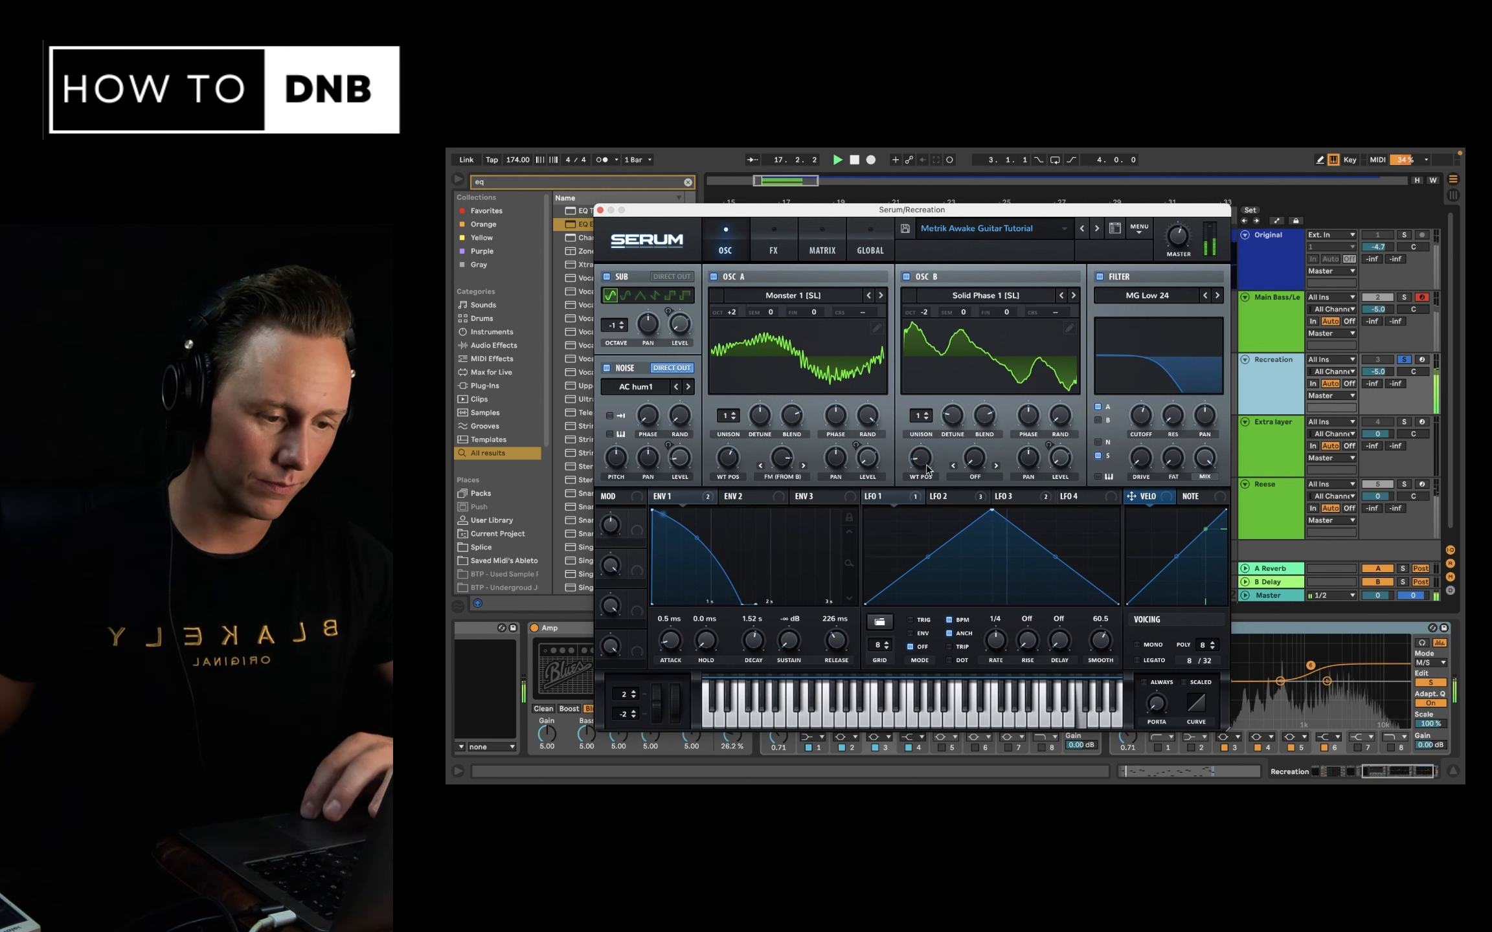
{"action": "left_click_drag", "start_coordinate": [920, 458], "coordinate": [969, 412]}
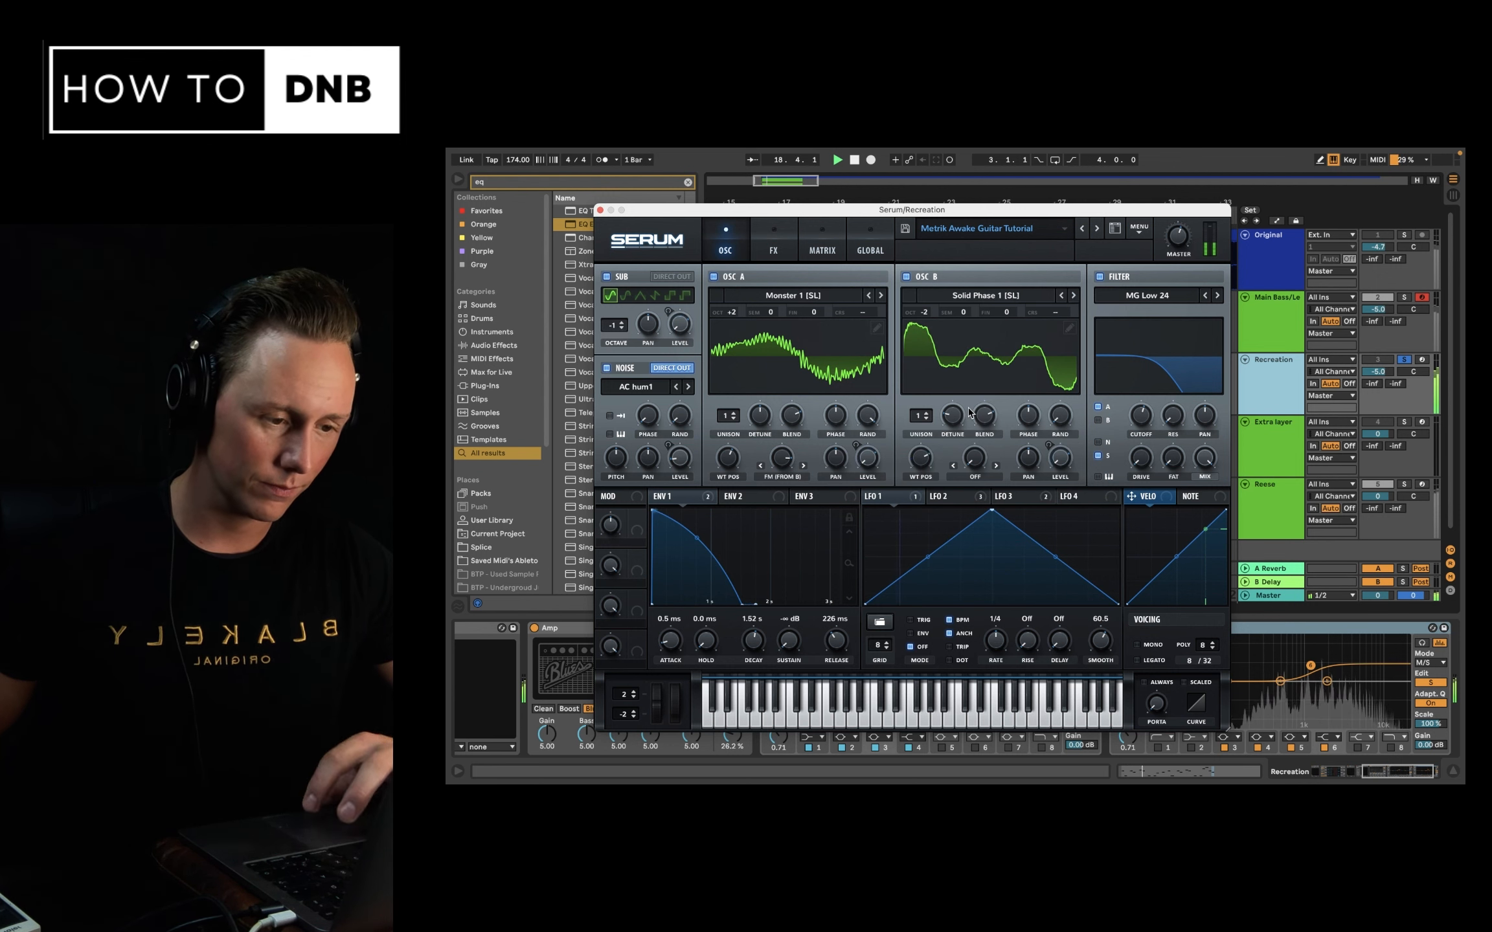
{"action": "left_click", "coordinate": [1073, 295]}
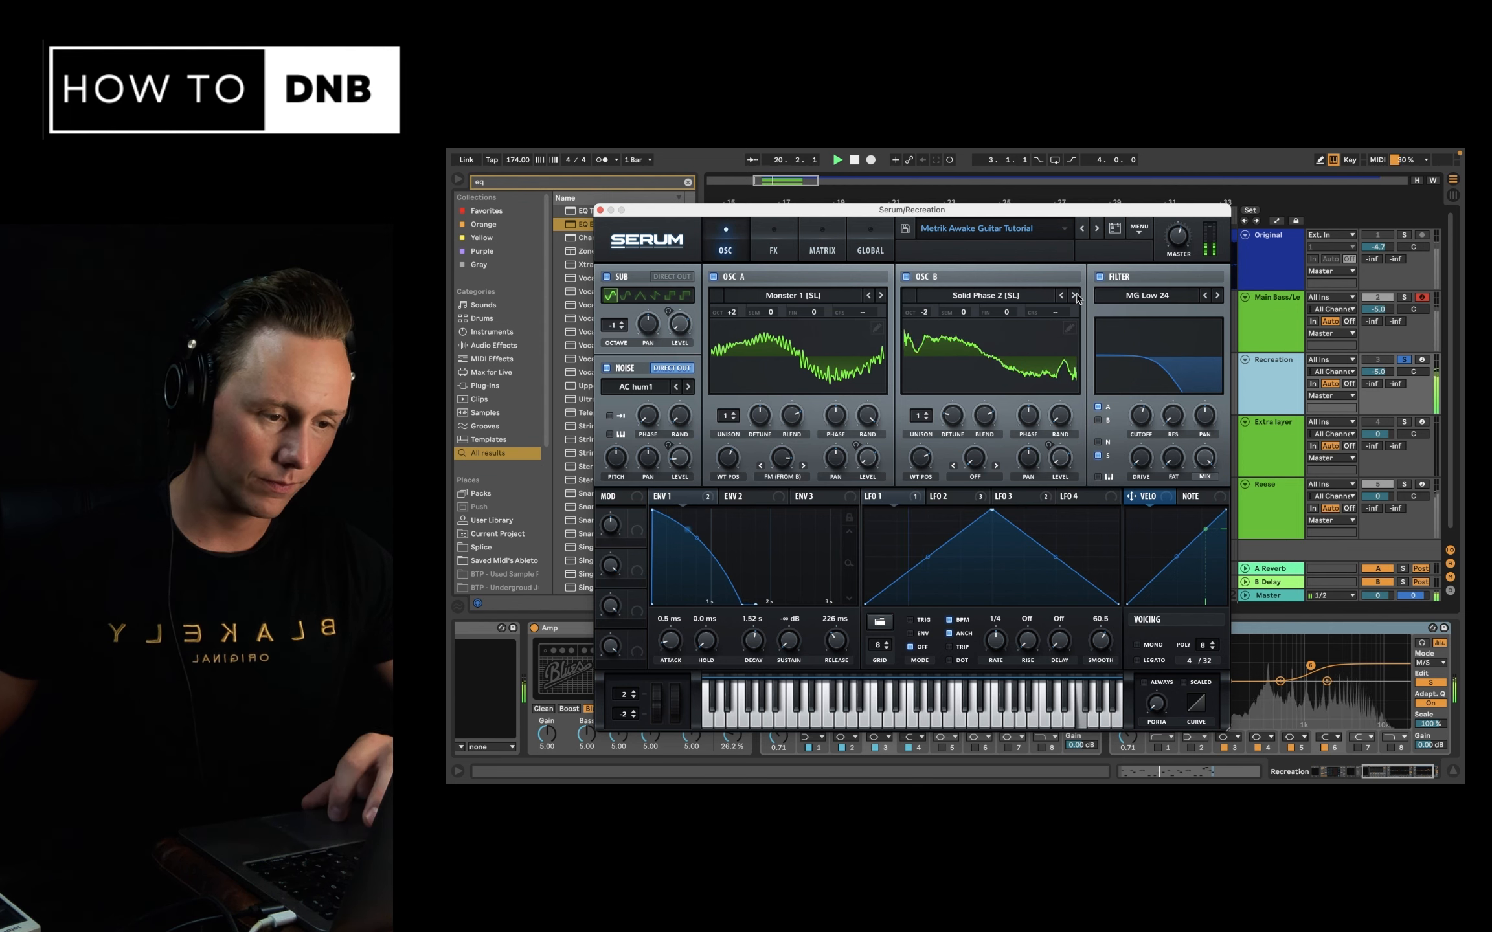
{"action": "left_click", "coordinate": [1073, 295]}
{"action": "left_click_drag", "start_coordinate": [923, 451], "coordinate": [927, 547]}
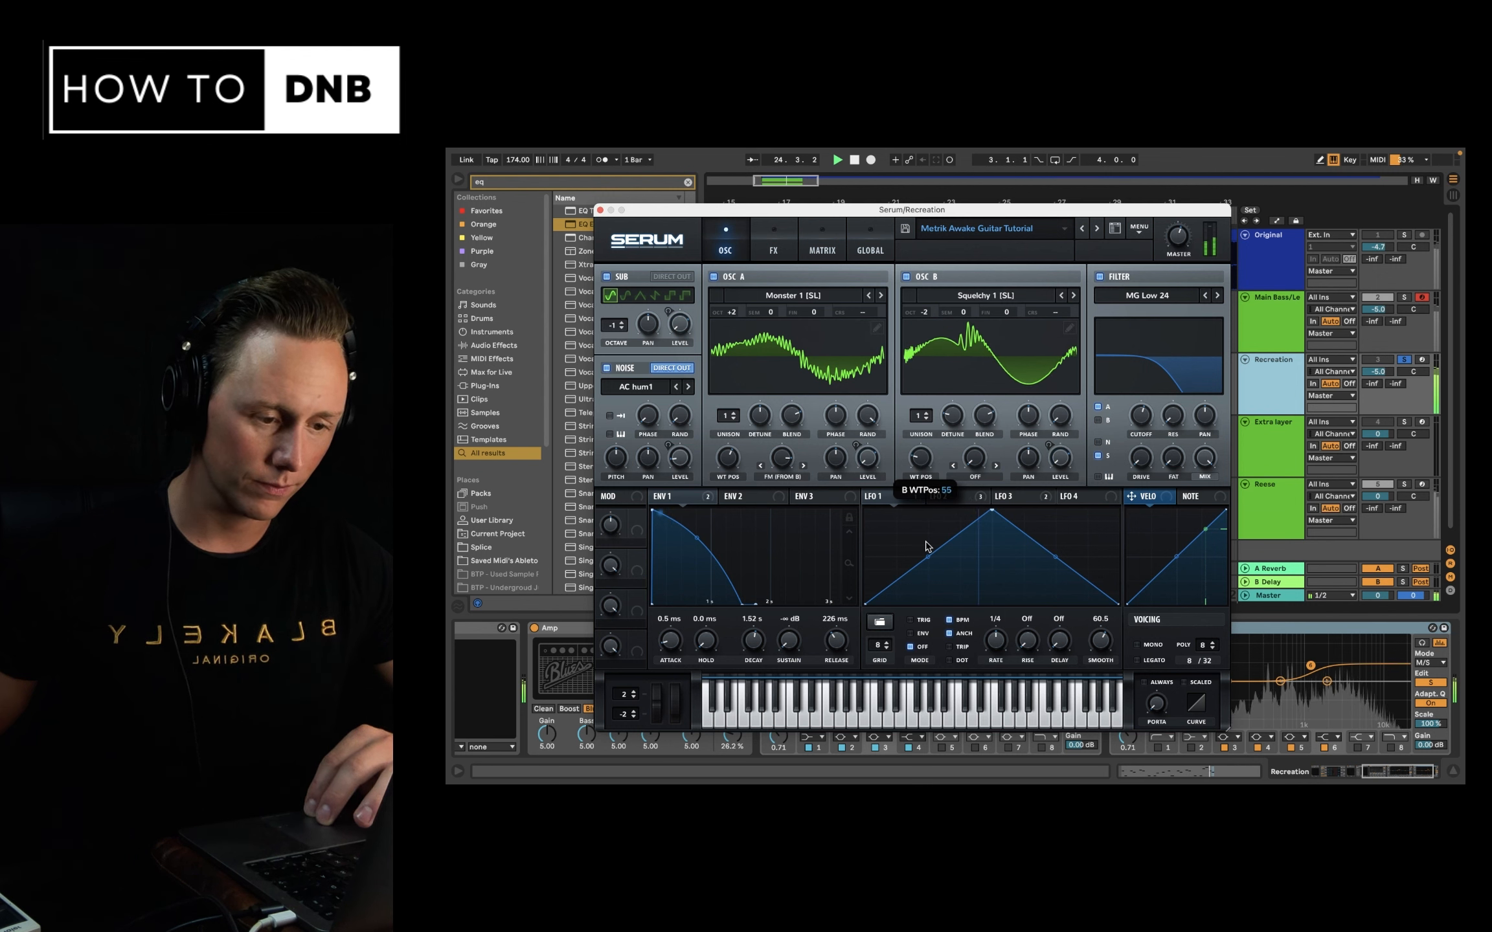
{"action": "key", "text": "space"}
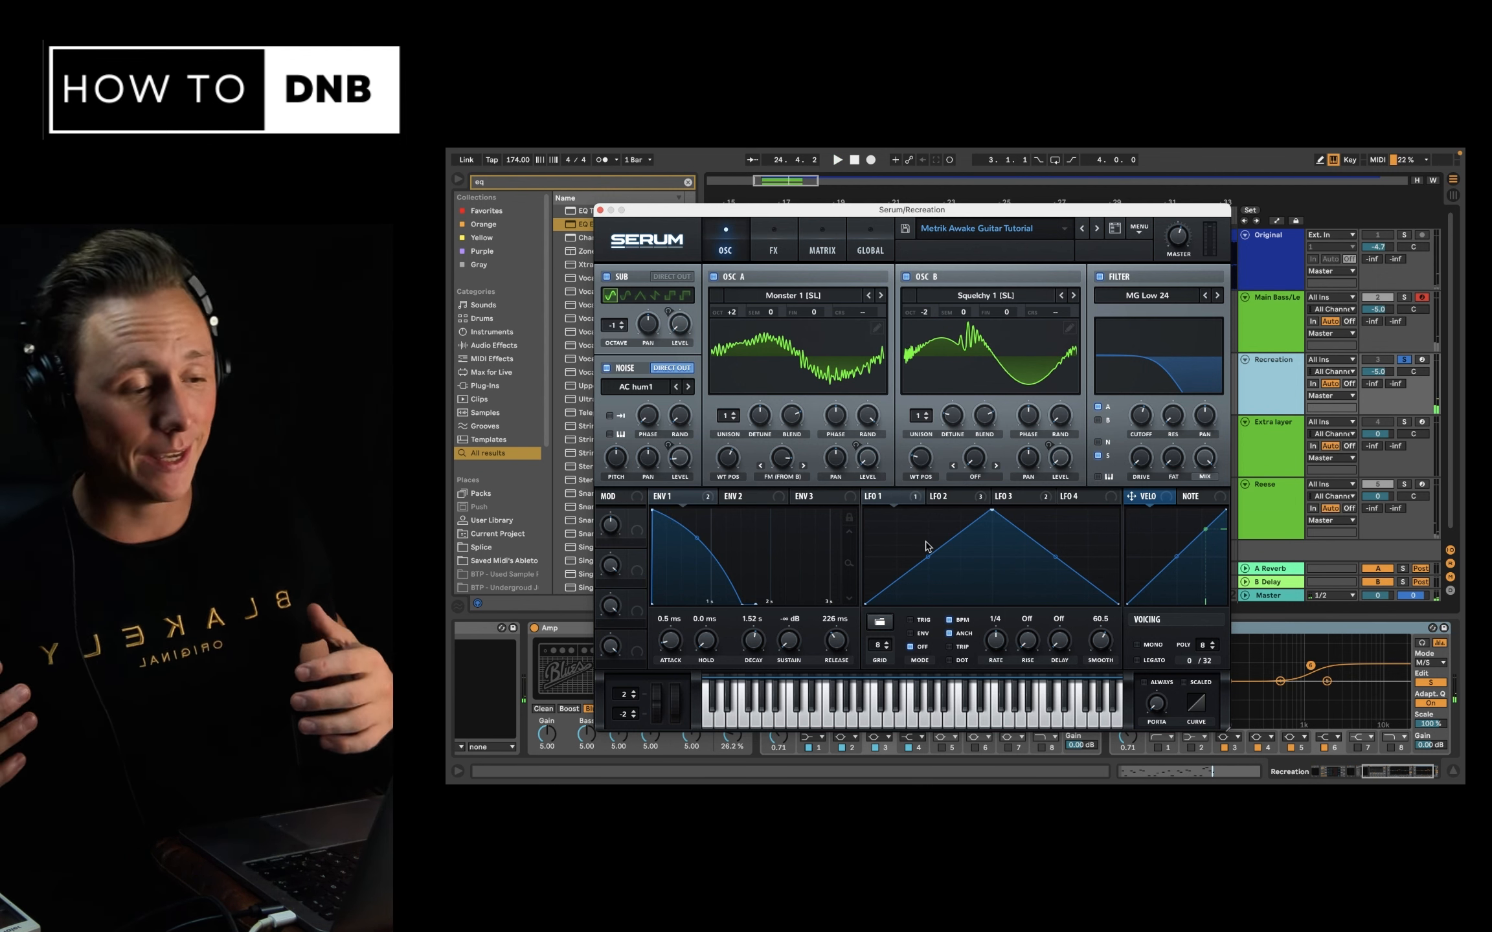